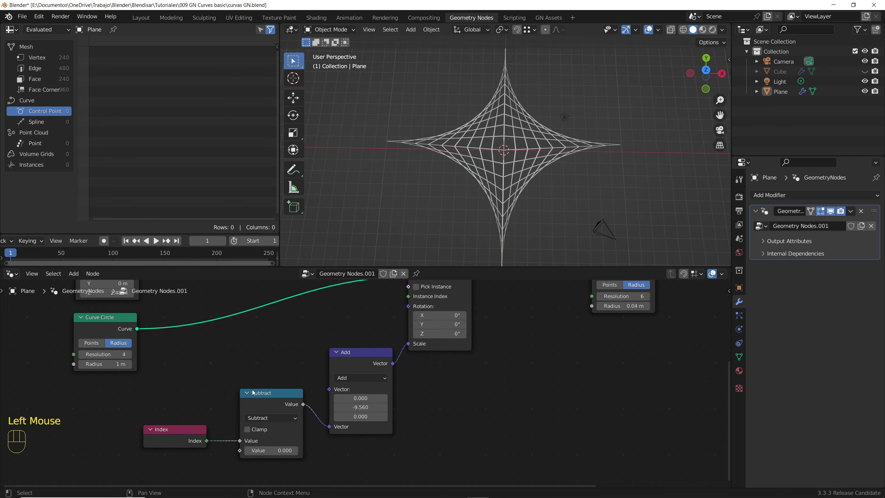
- Adjust the second value of the Subtract node that follows the Index node
shift+drag(271, 451, 297, 450)
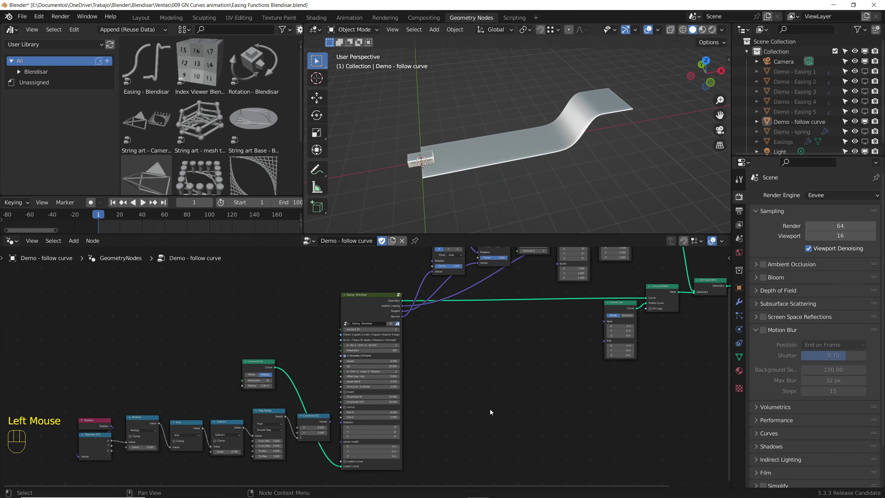
- Play the follow-curve demo animation and enable the custom curve option on its Easing node group
click(142, 202)
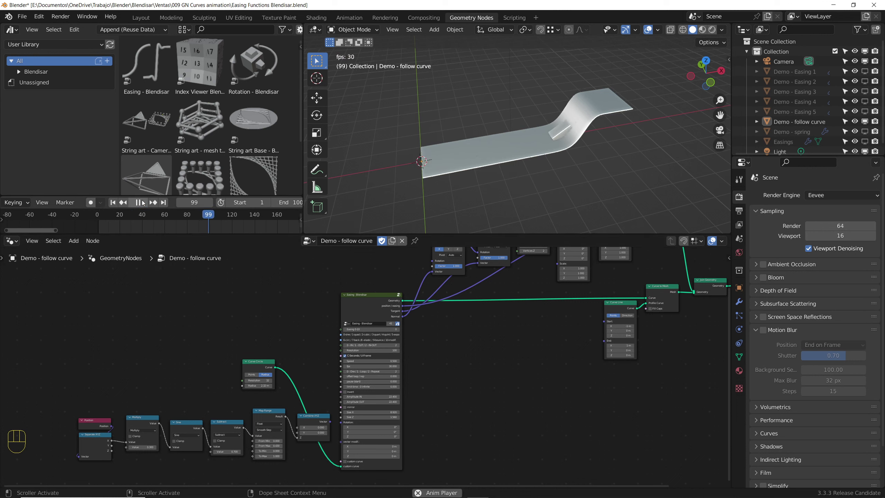
click(345, 462)
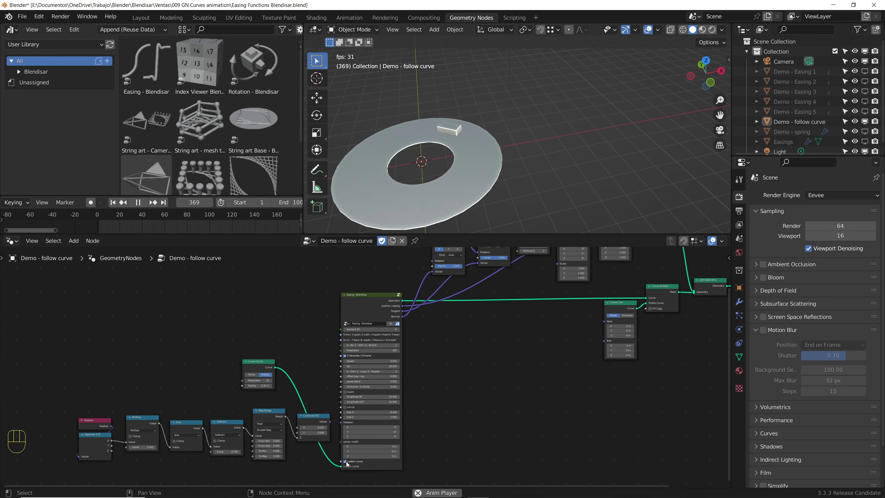
- Play the Demo - Easing 5 animation and examine how the spheres move along the easing curve
click(139, 203)
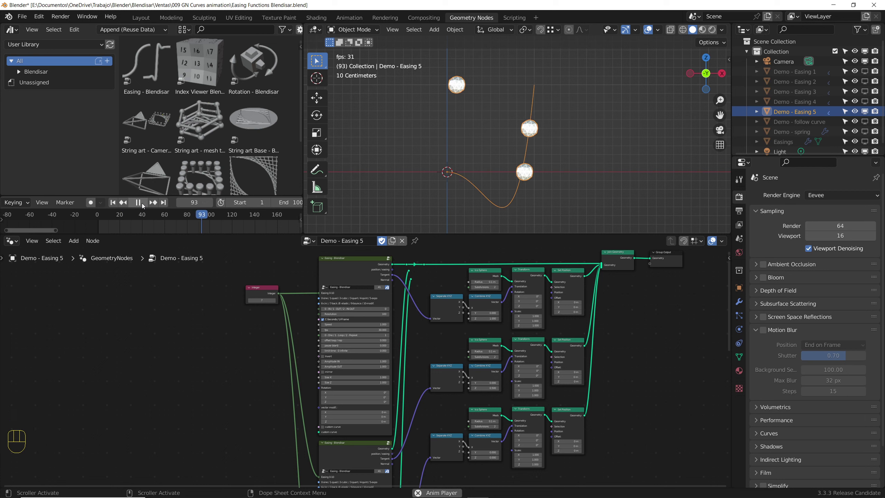
double_click(563, 176)
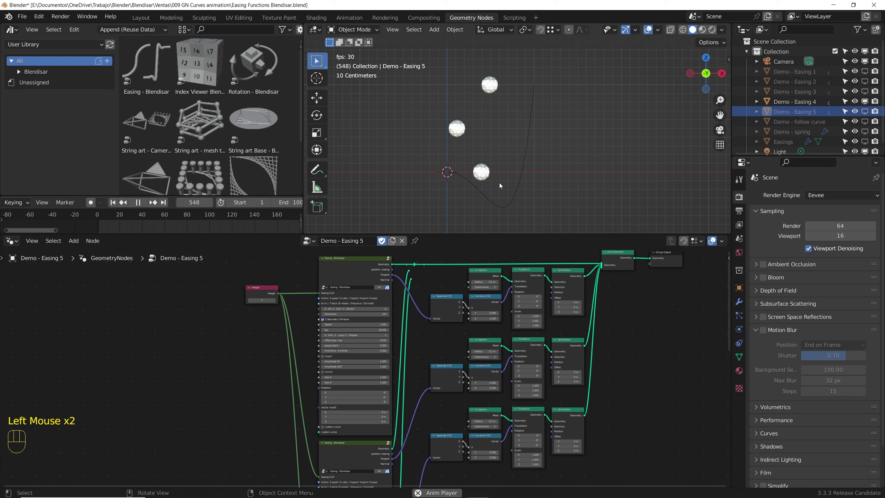
click(488, 200)
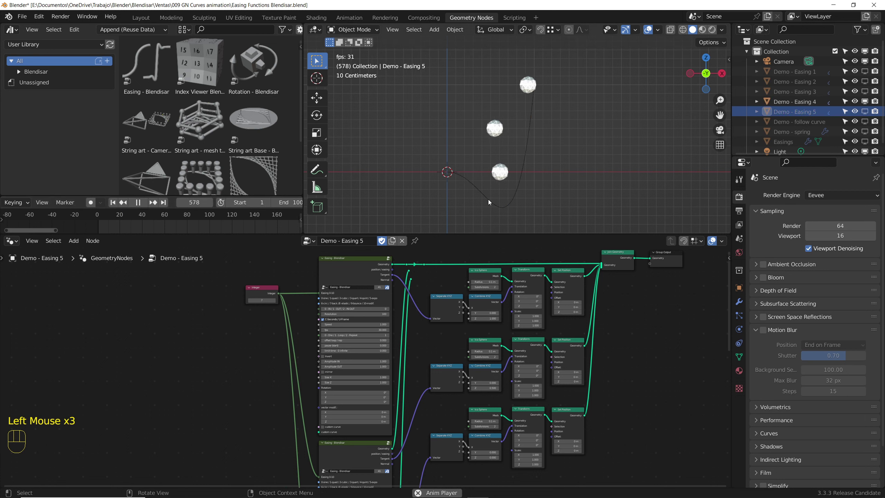
click(488, 200)
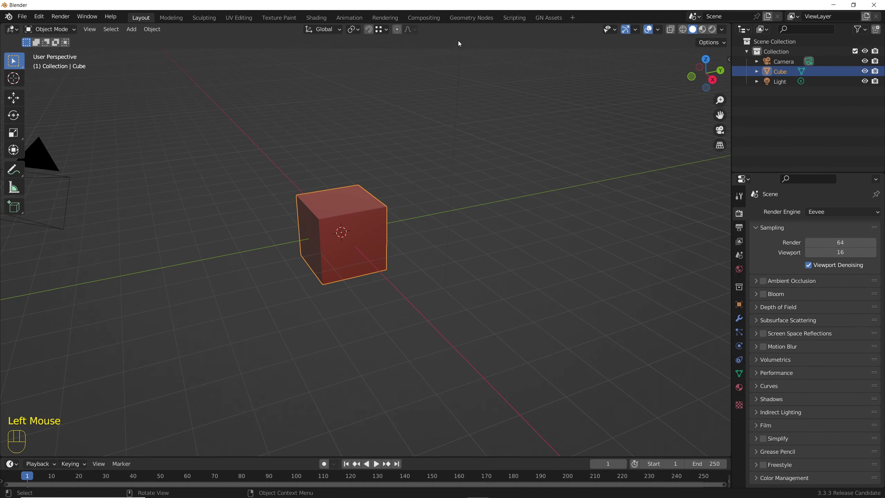
- Create a new geometry node tree for the cube in the Geometry Nodes workspace and delete its Group Input node
click(463, 18)
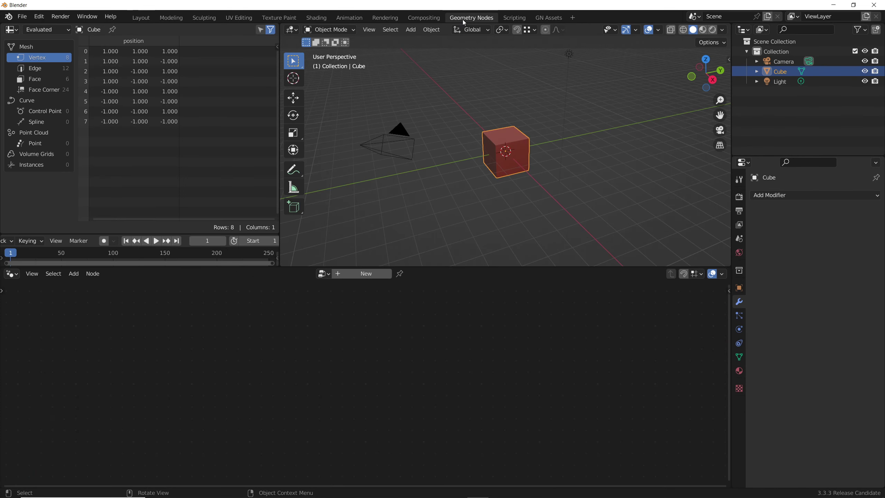
click(362, 274)
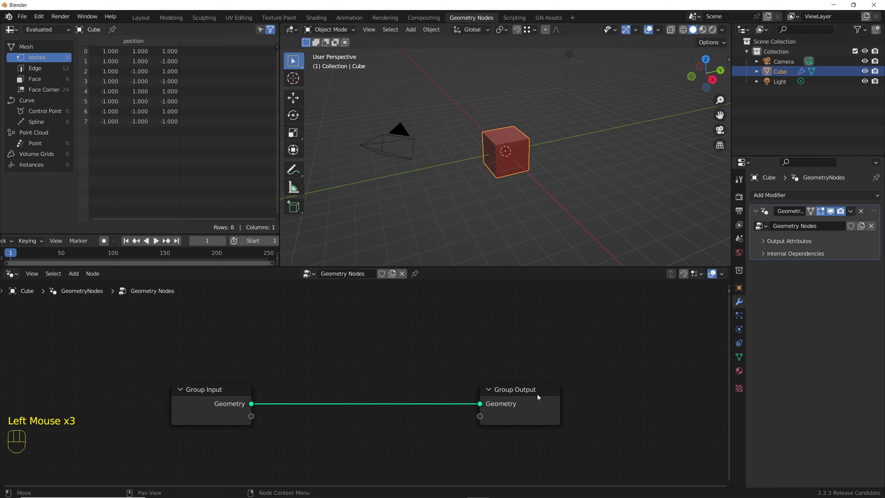
click(213, 392)
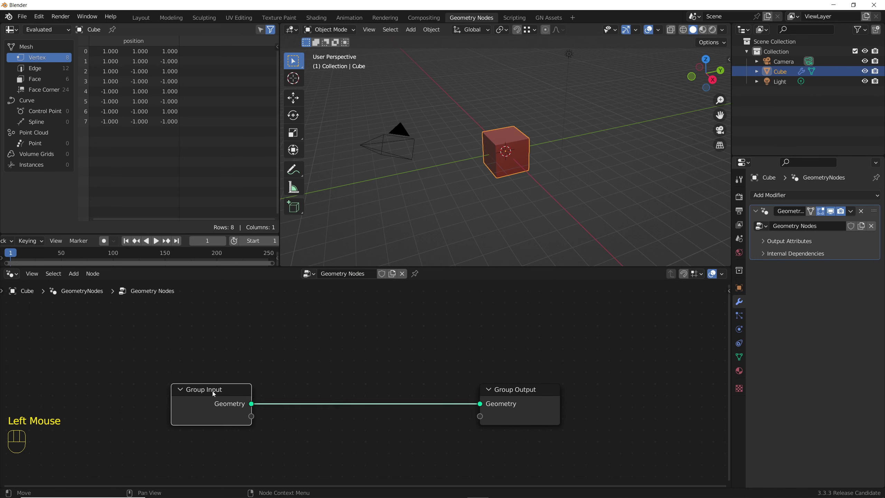
key(Delete)
- Add a Curve Line node to the left of the Group Output node
middle_drag(214, 394, 330, 387)
key(shift+a)
click(127, 283)
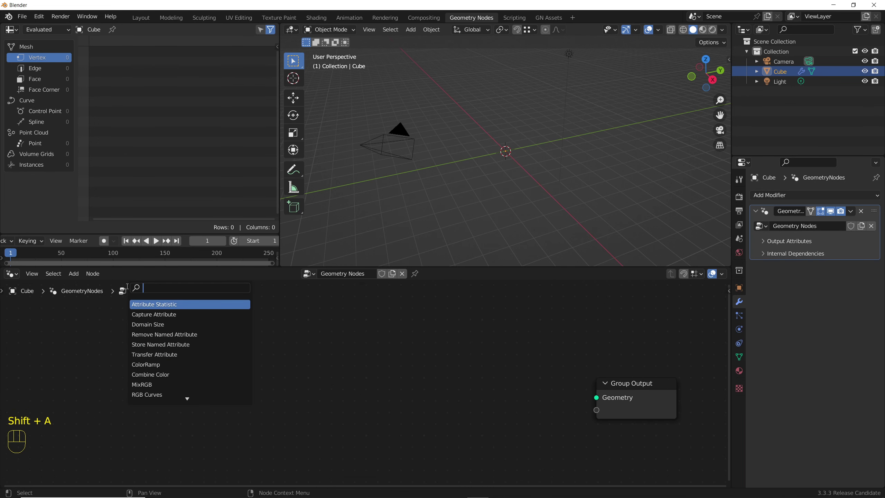
text(line)
key(Down)
key(Return)
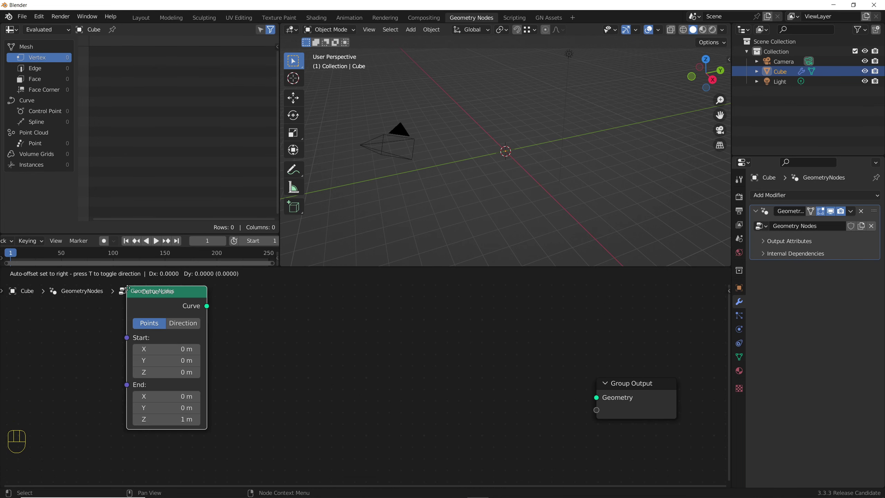
click(102, 321)
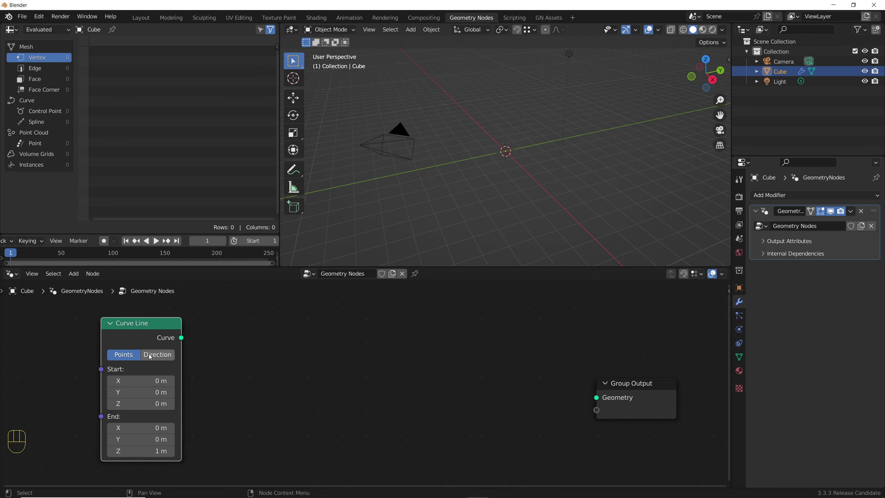
- Set the Curve Line's end point to X 1 m and Z 0 m
scroll(151, 357, down, 2)
drag(153, 437, 141, 437)
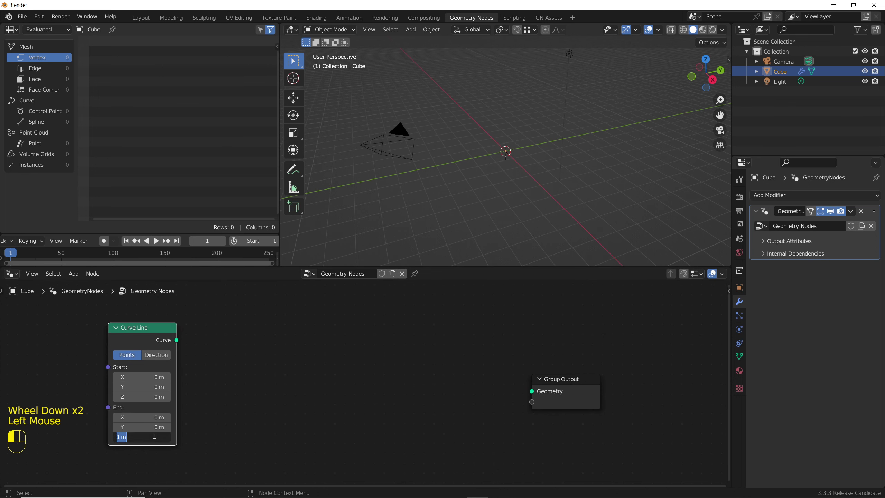
double_click(151, 417)
text(1)
key(Return)
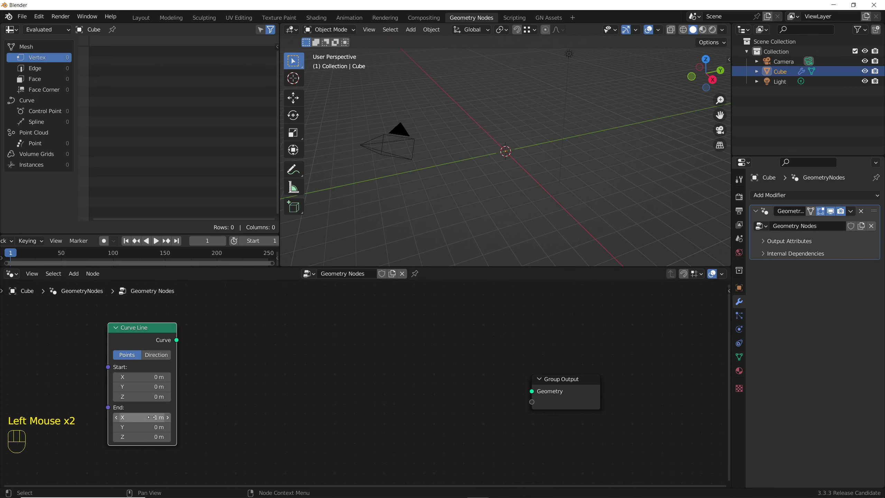
- Add a Resample Curve node fed by the Curve Line's output and place it beside that node
middle_drag(207, 385, 180, 386)
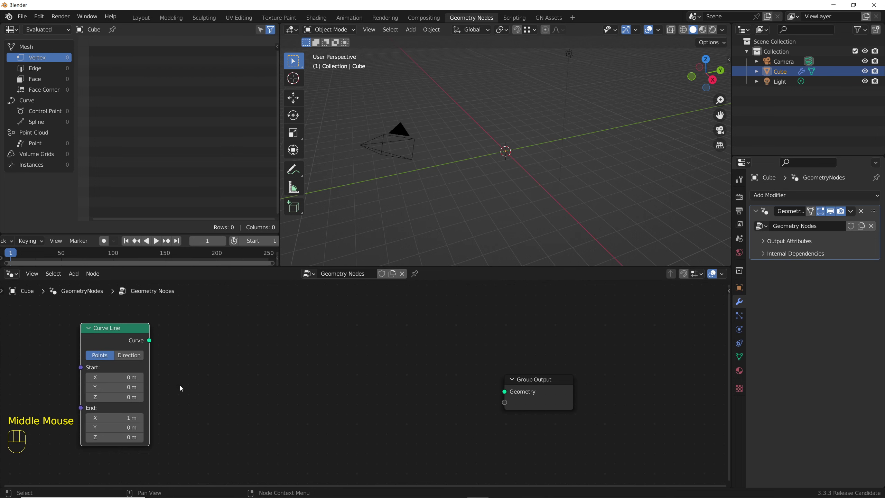
drag(149, 340, 238, 343)
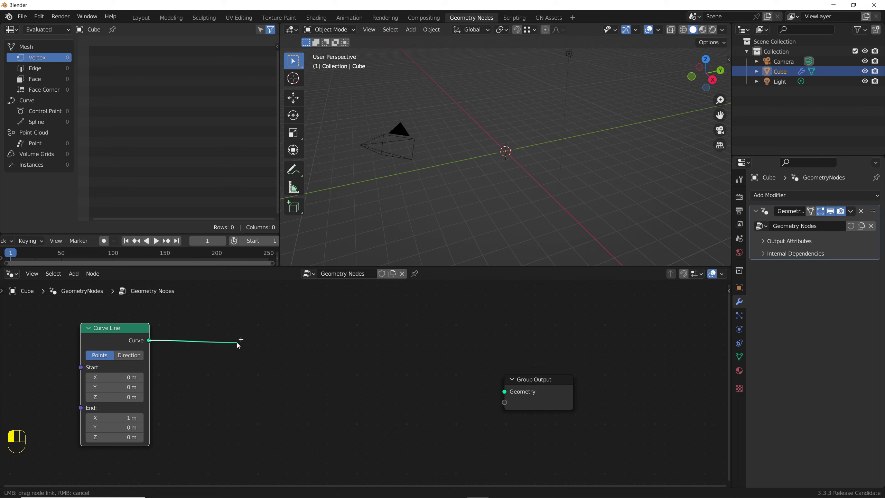
text(resam)
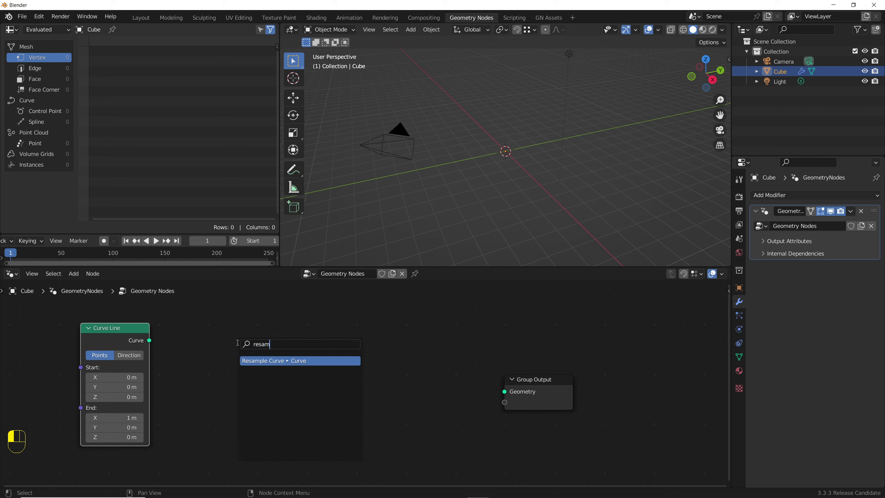
key(Return)
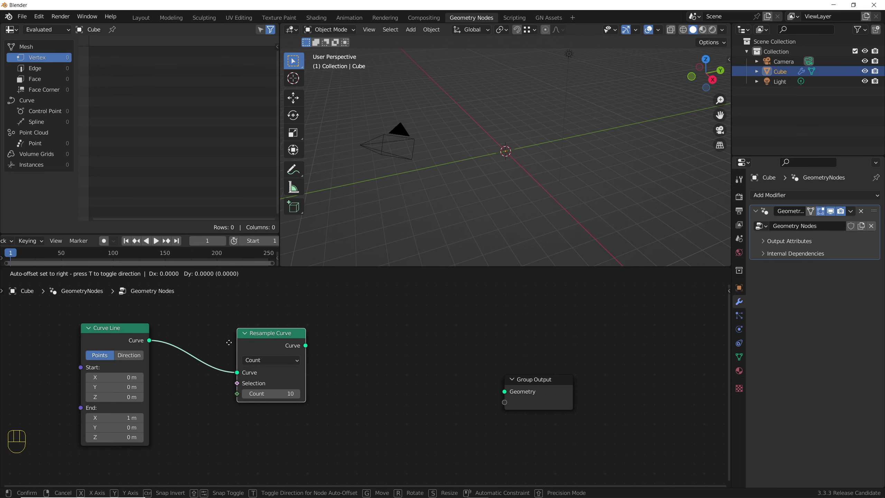
click(190, 336)
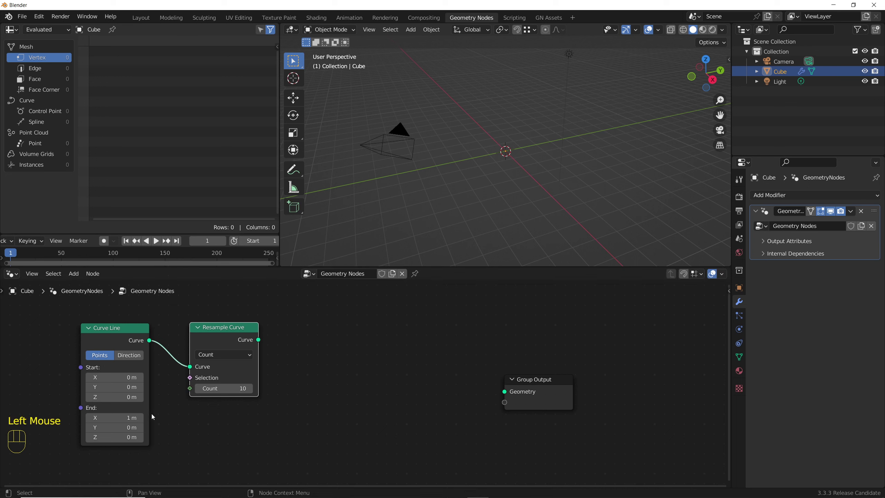
- Add a Mesh Line node beside the Curve Line for comparison and set its mode to End Points
middle_drag(31, 343, 130, 340)
key(shift+a)
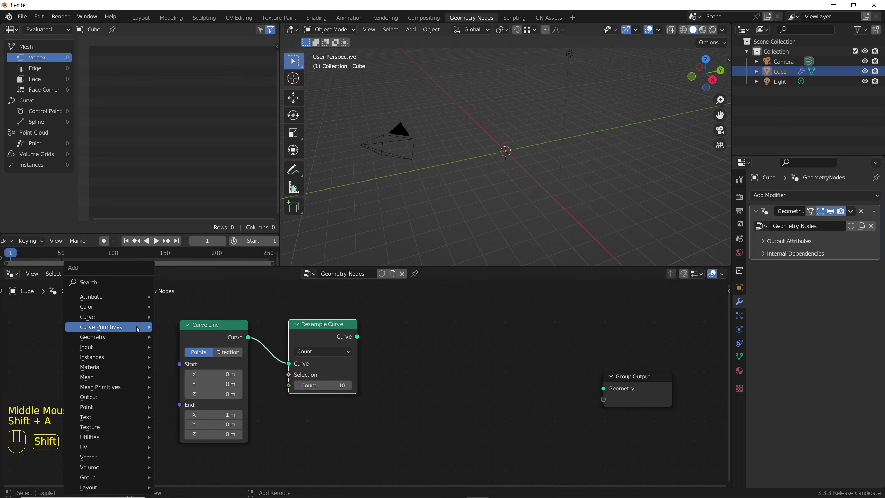
click(91, 283)
text(lin)
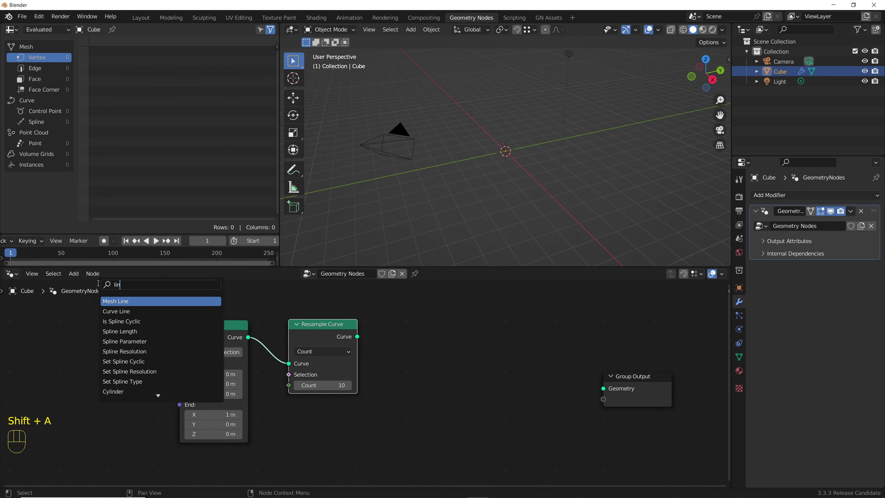
text(e)
key(Return)
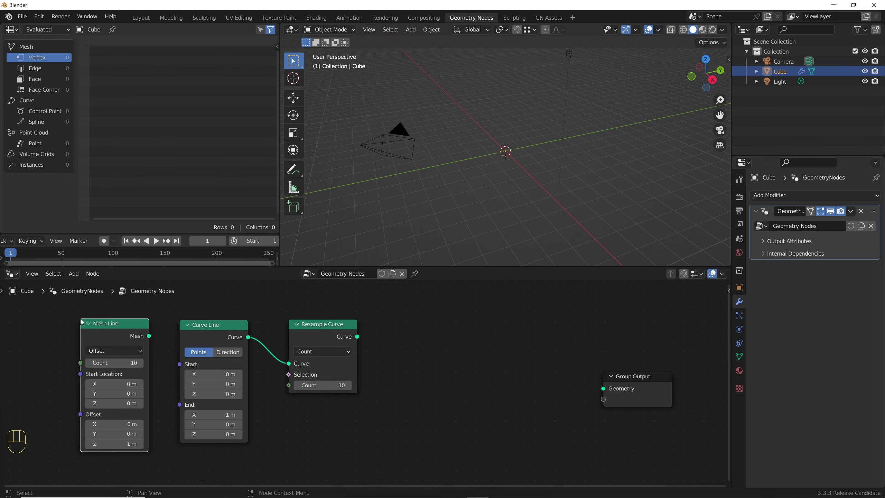
click(133, 366)
click(114, 350)
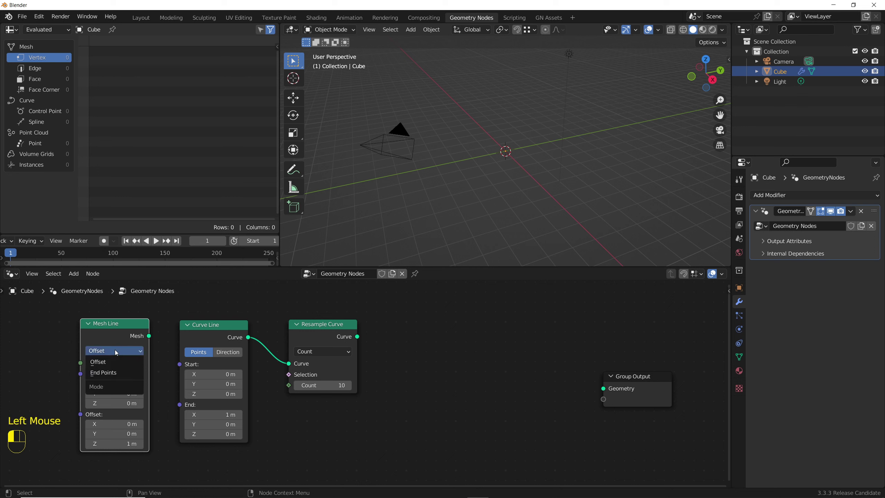
click(112, 373)
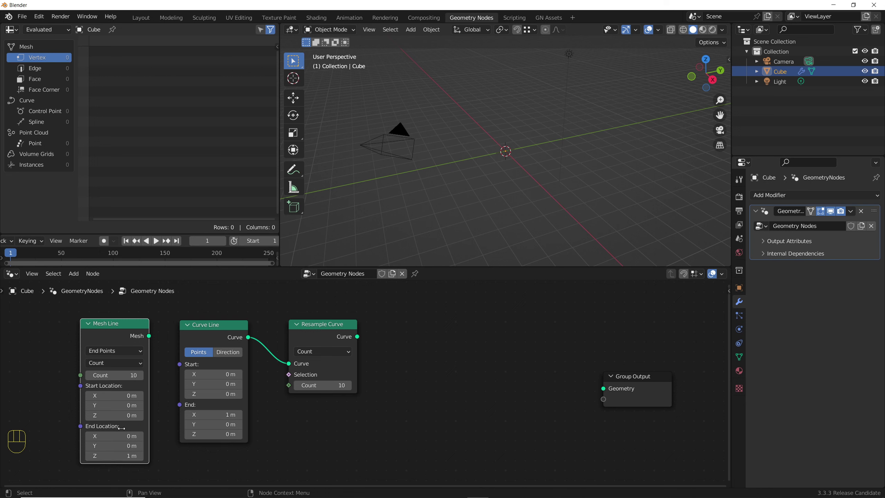
- Delete the Mesh Line node
click(114, 331)
key(Delete)
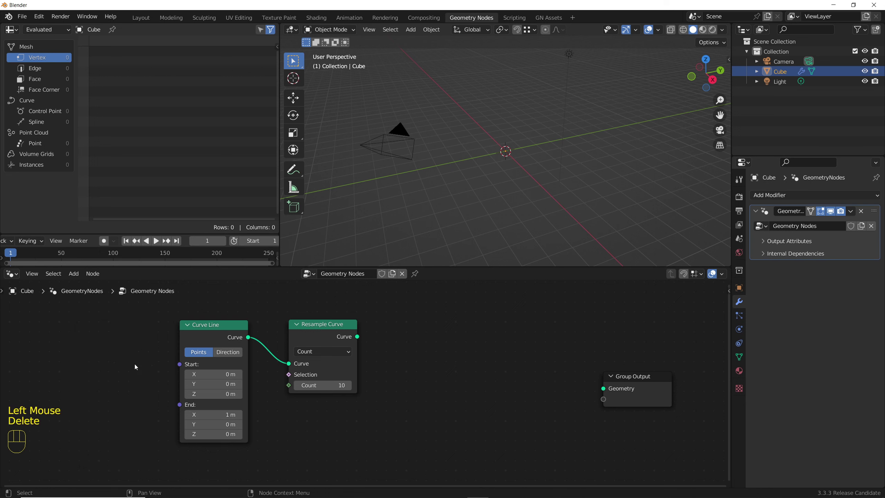
- Connect the Resample Curve output to the Group Output's Geometry input
middle_drag(346, 407, 265, 402)
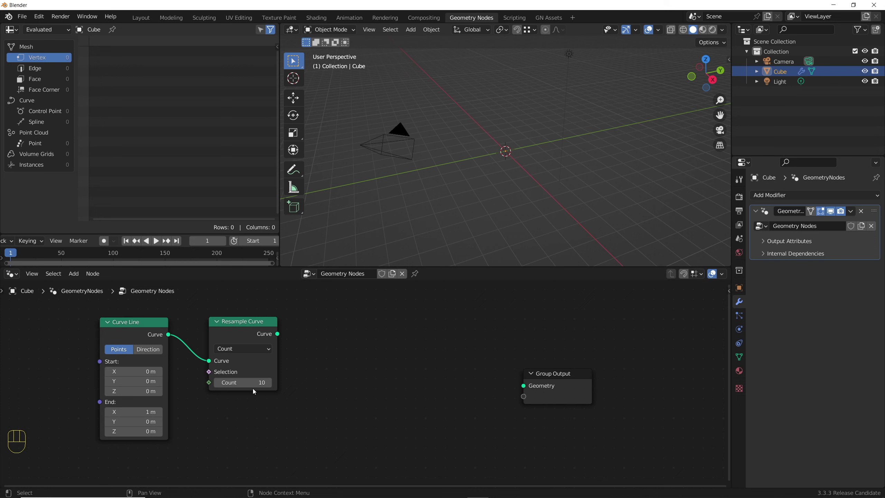
middle_drag(307, 401, 304, 403)
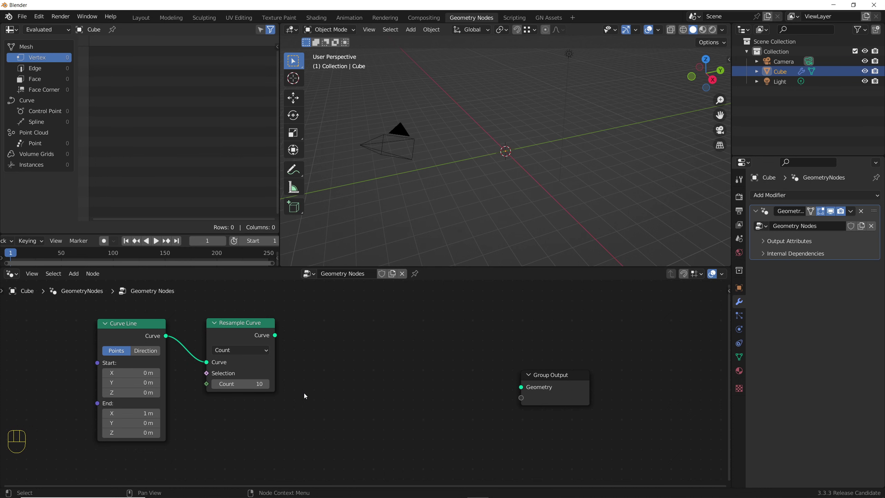
drag(275, 336, 508, 389)
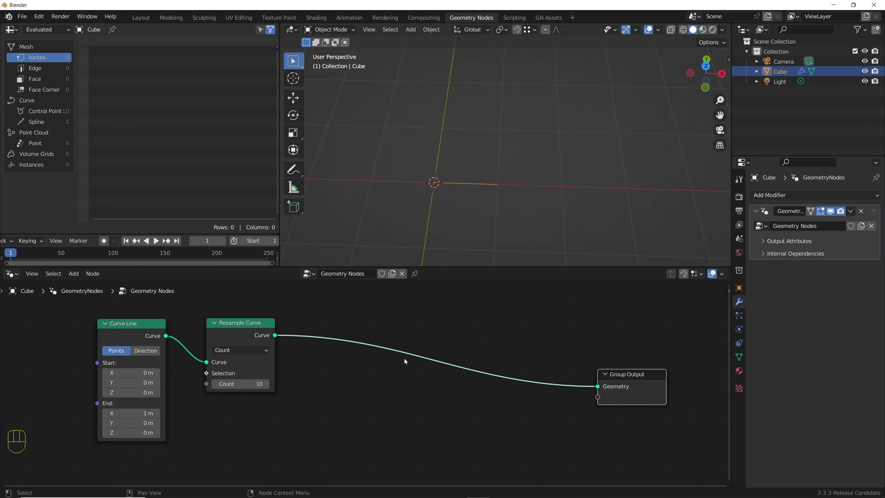
- Insert a Curve to Mesh node on the link between Resample Curve and Group Output
key(shift+a)
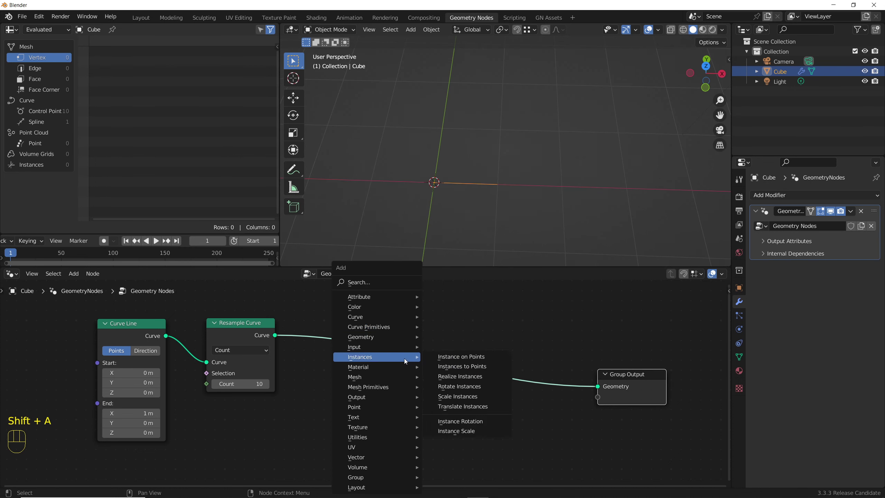
click(371, 283)
text(c)
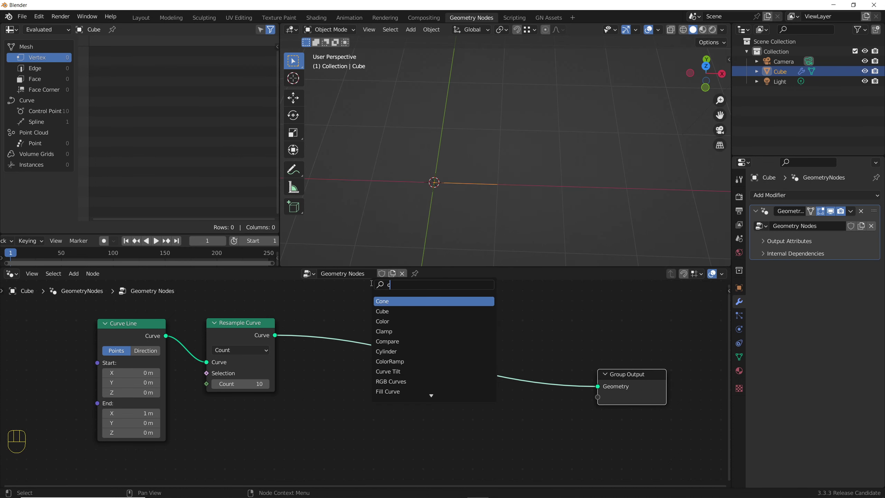
text(urve to)
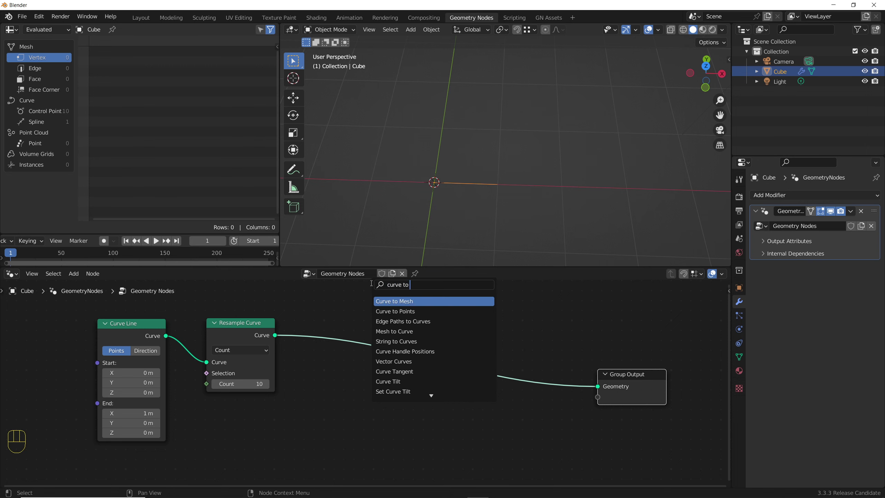
key(Return)
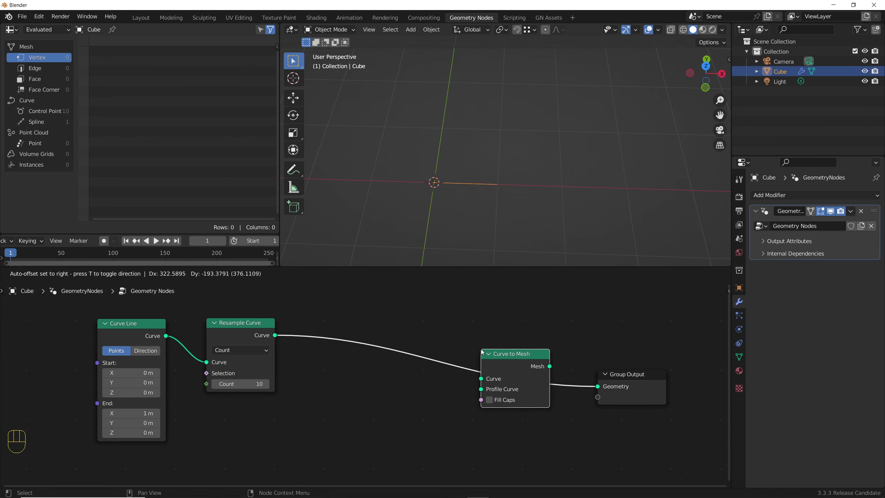
click(482, 352)
- Add a Curve Circle node connected to the Profile Curve input of Curve to Mesh
scroll(379, 374, down, 3)
middle_drag(346, 387, 397, 364)
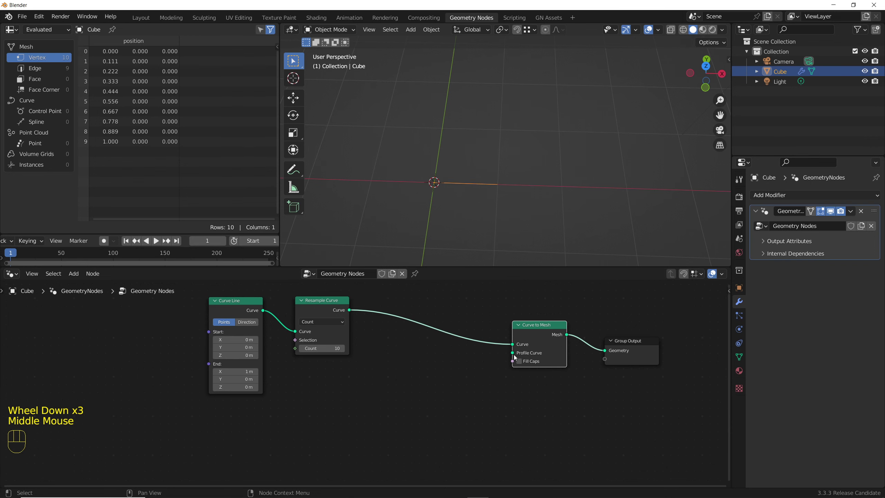
drag(513, 352, 456, 412)
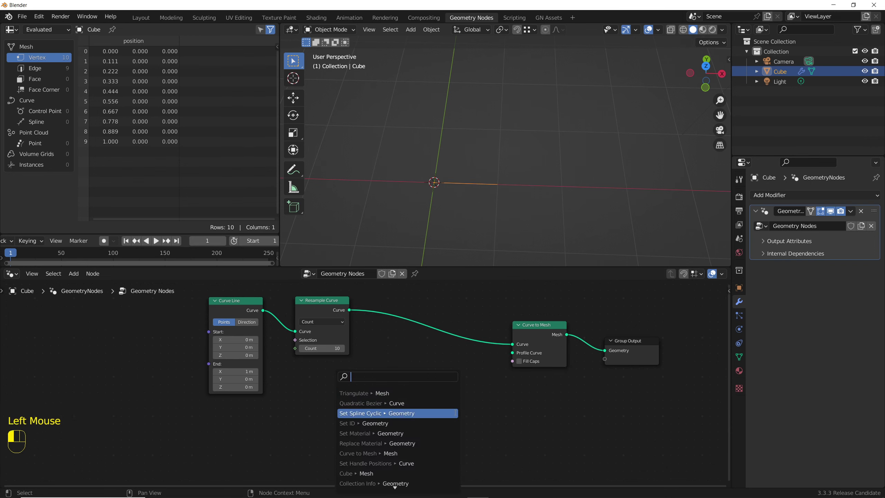
text(circel)
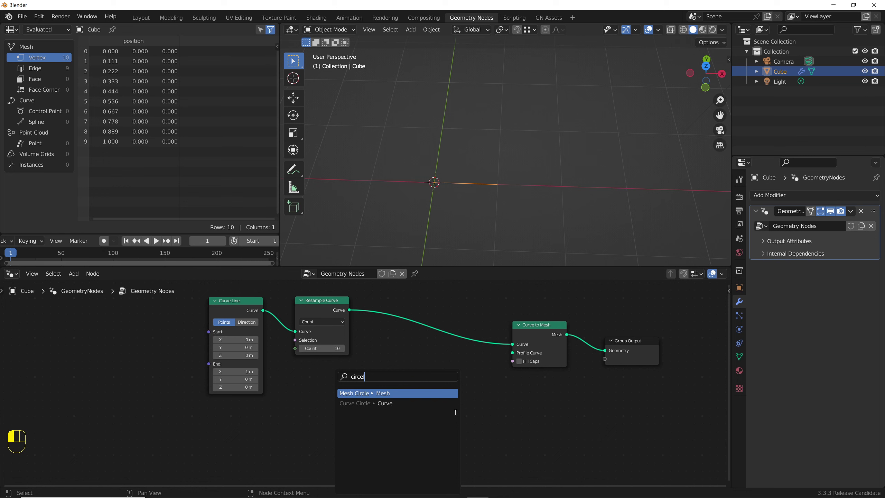
key(Down)
click(389, 404)
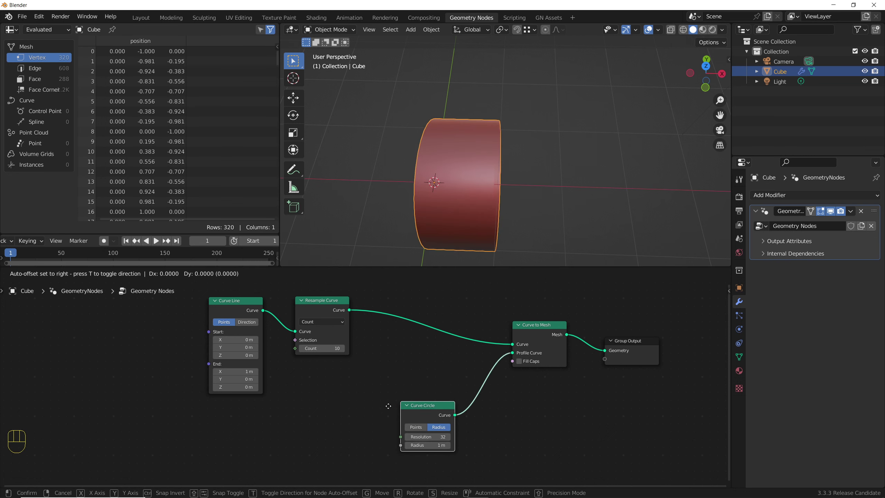
click(389, 422)
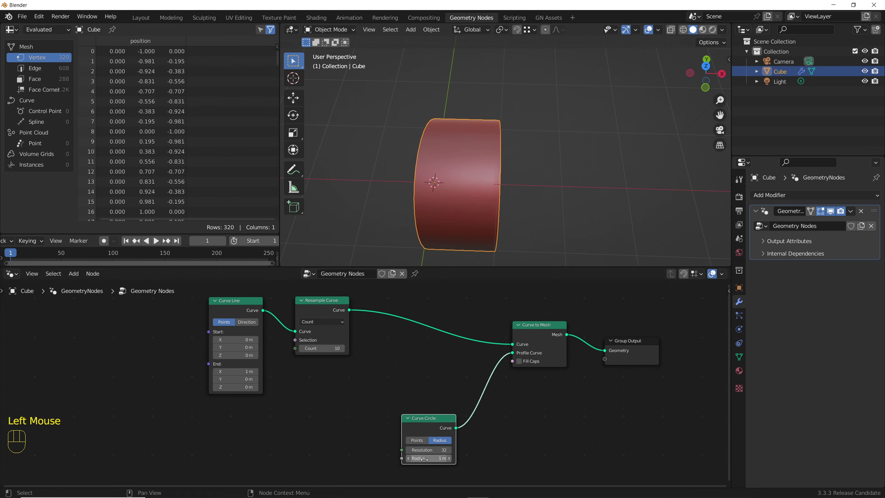
- Set the Curve Circle's radius to 0.13 m and its resolution to 16
shift+drag(433, 458, 369, 459)
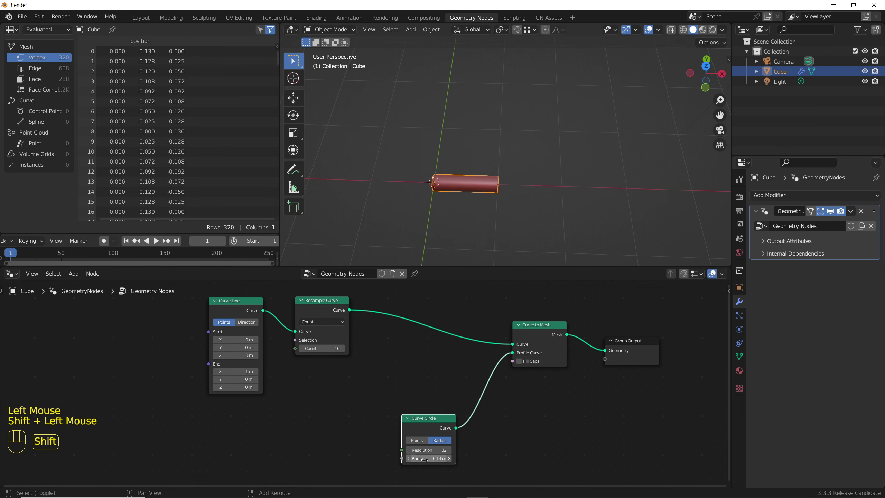
scroll(455, 193, up, 4)
middle_drag(455, 192, 453, 150)
mouse_move(429, 452)
mouse_down()
mouse_move(390, 452)
mouse_move(436, 451)
mouse_up()
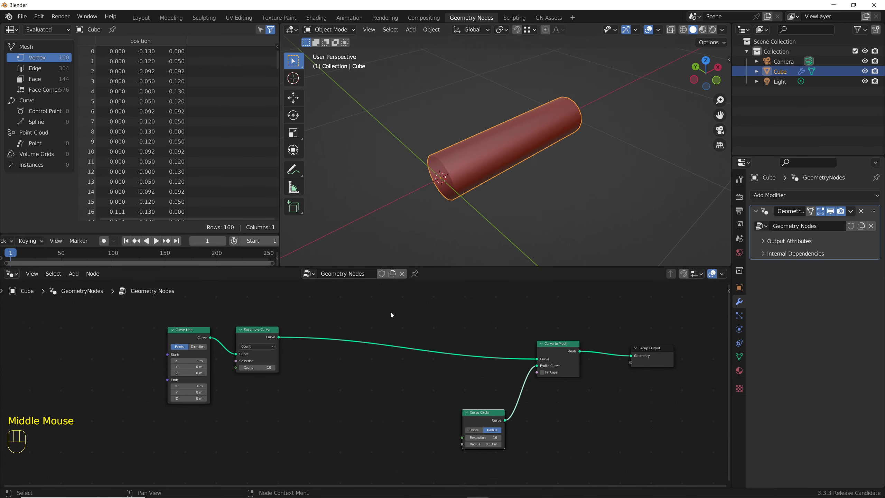
- Insert a Set Curve Radius node on the link between Resample Curve and Curve to Mesh
key(shift+a)
click(367, 287)
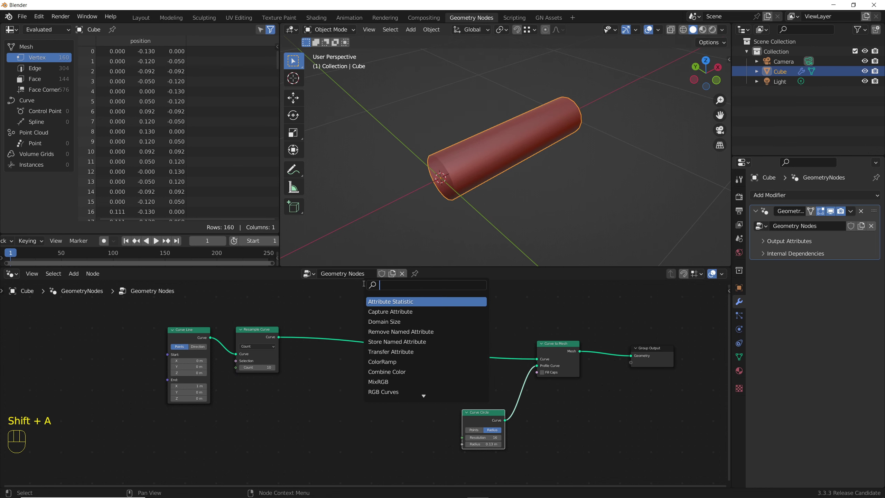
text(set cu)
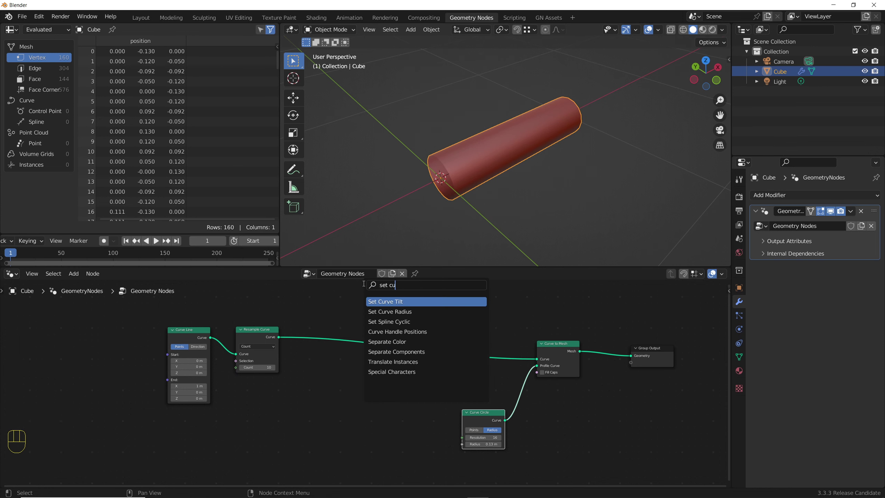
key(Down)
key(Return)
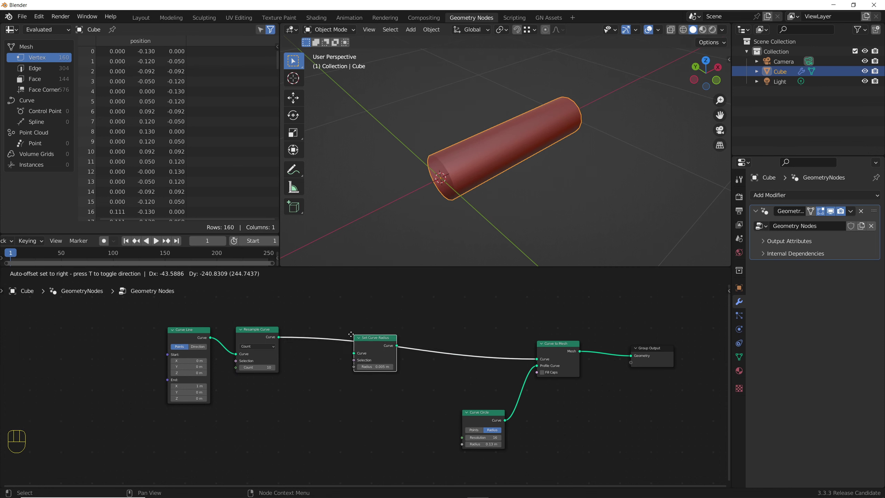
click(345, 332)
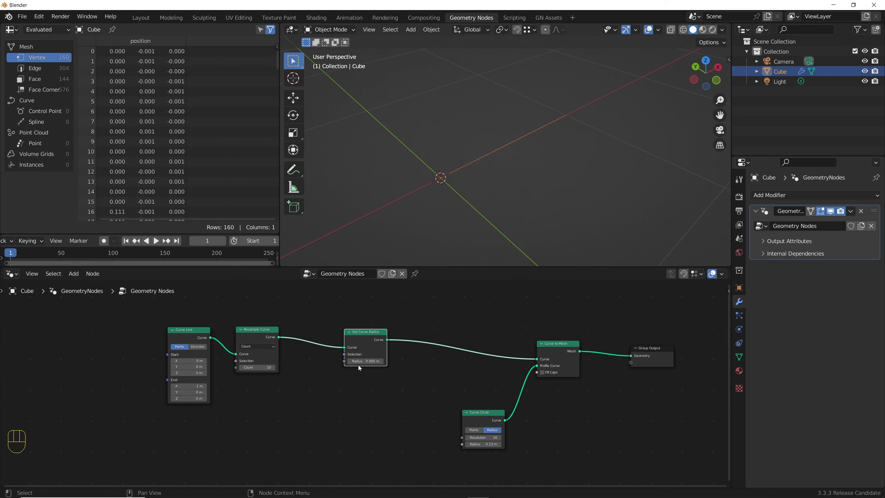
- Set the radius of the Set Curve Radius node to 1 m
shift+drag(358, 366, 411, 365)
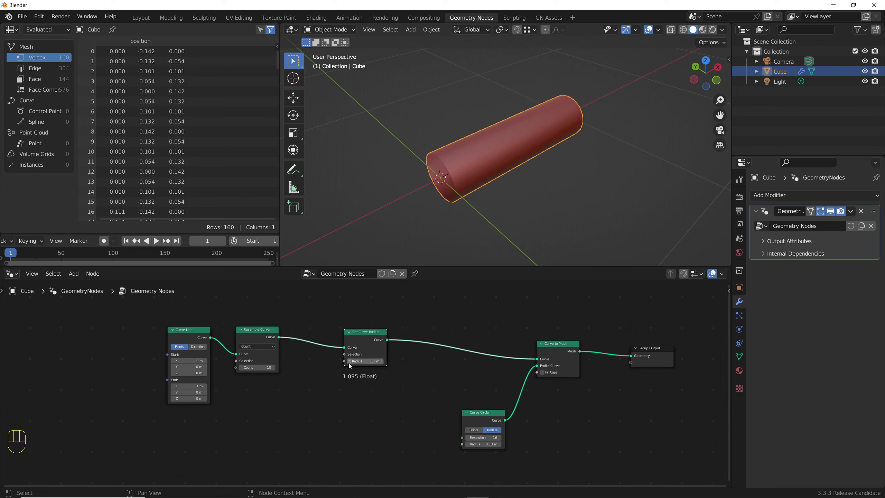
scroll(350, 365, up, 1)
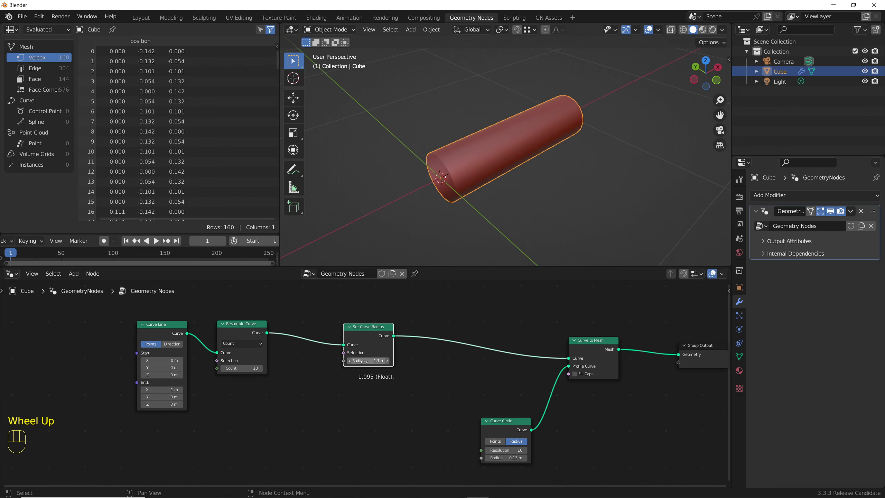
click(349, 360)
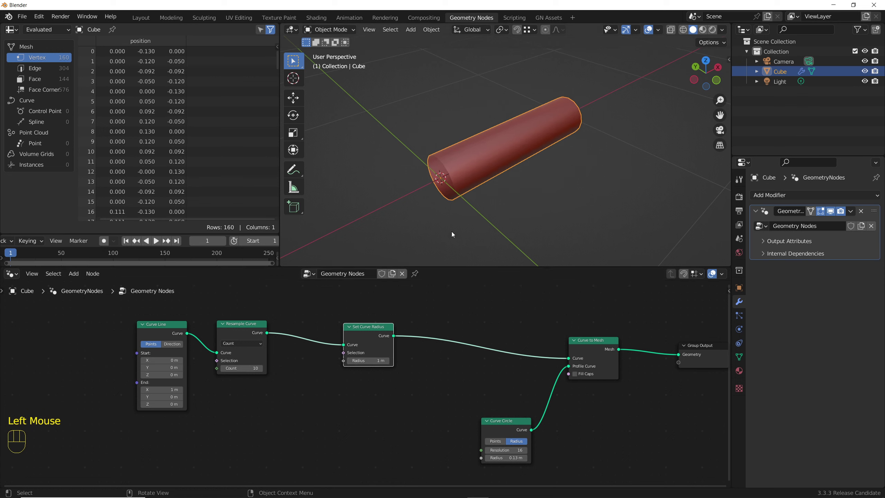
- Add a Spline Parameter node with its Factor output driving the Radius input of Set Curve Radius
middle_drag(519, 180, 488, 209)
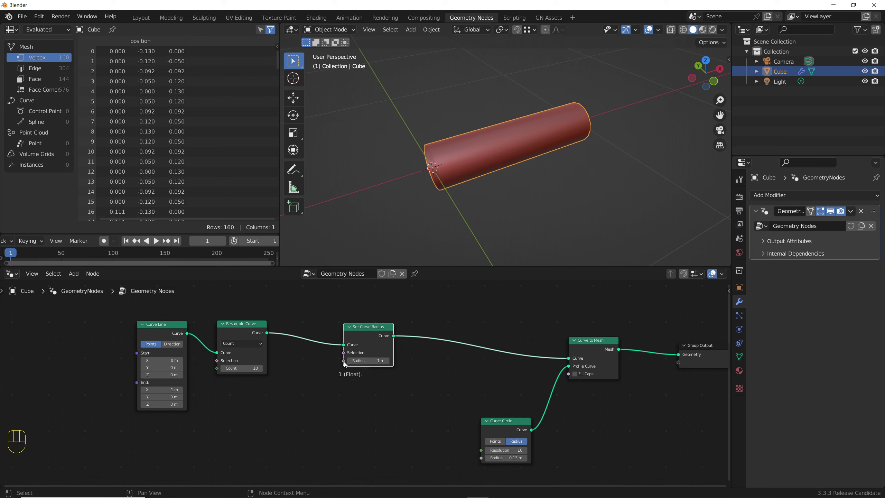
drag(345, 365, 273, 414)
text(fa)
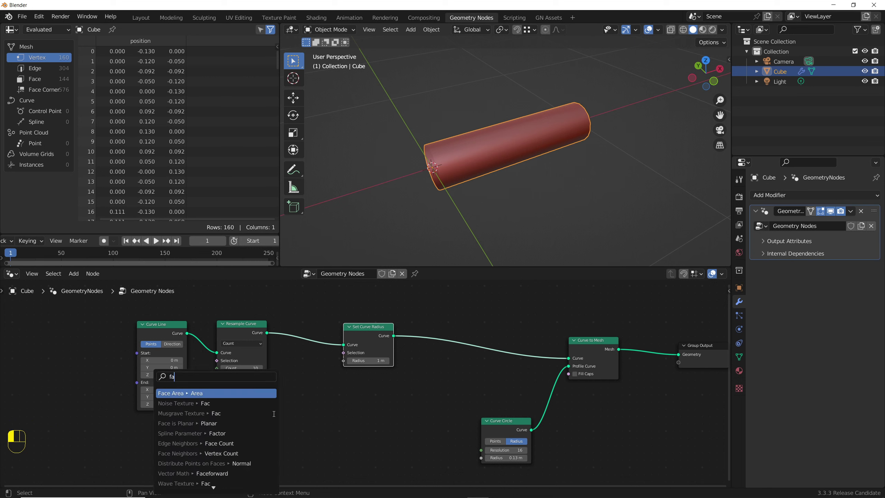
text(cto)
key(Return)
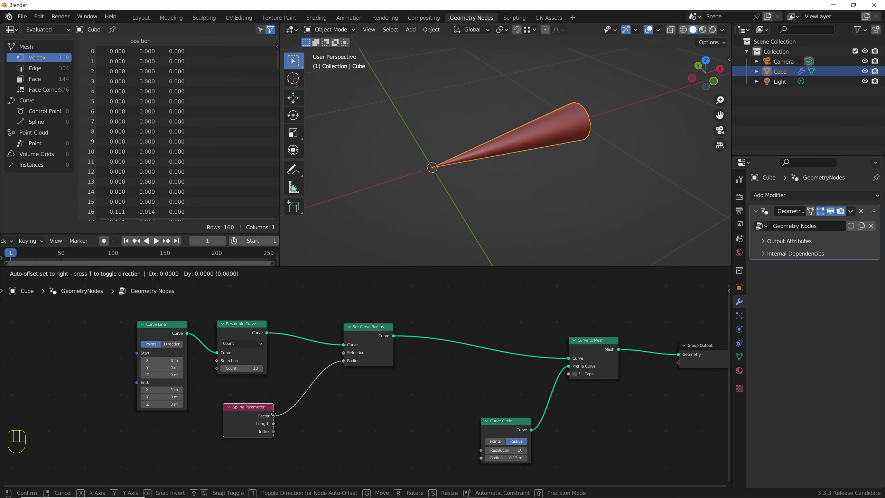
click(269, 410)
- Drive the Set Curve Radius node's Radius with the Spline Parameter's Length output instead of Factor
scroll(223, 408, up, 3)
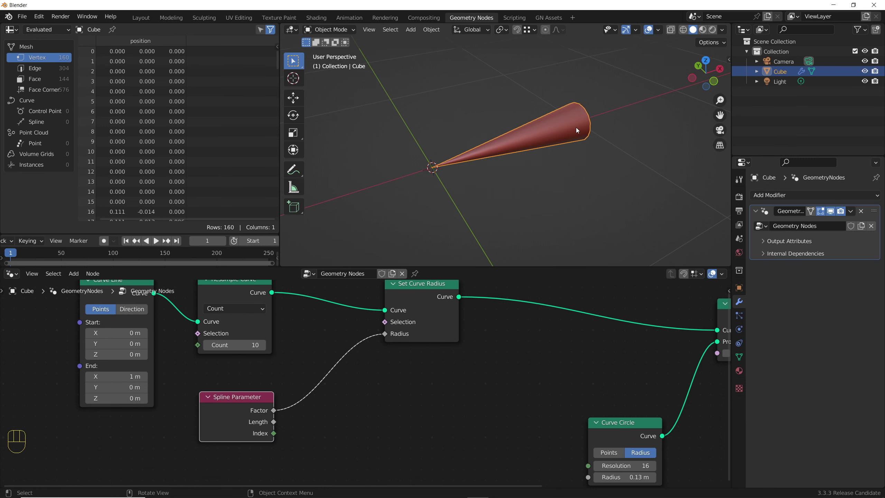
click(326, 417)
drag(327, 417, 445, 321)
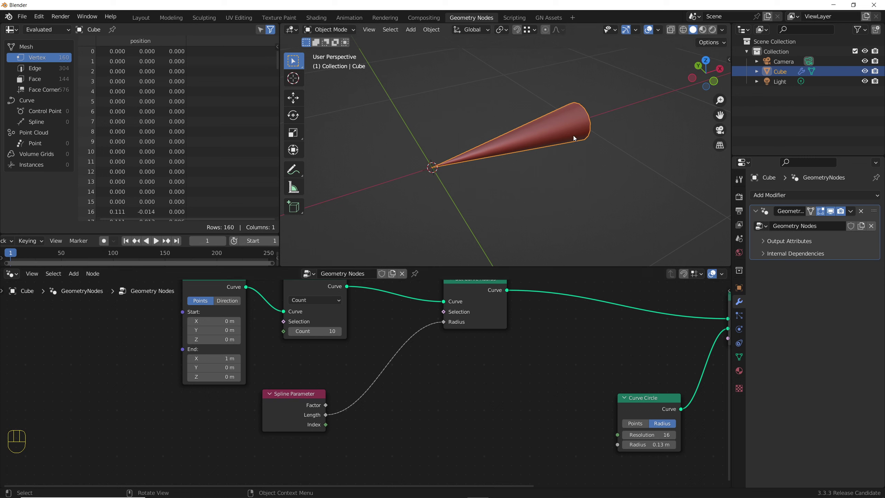
- Set the X value of the Curve Line's End point to 2 m
scroll(388, 391, down, 1)
middle_drag(389, 390, 320, 412)
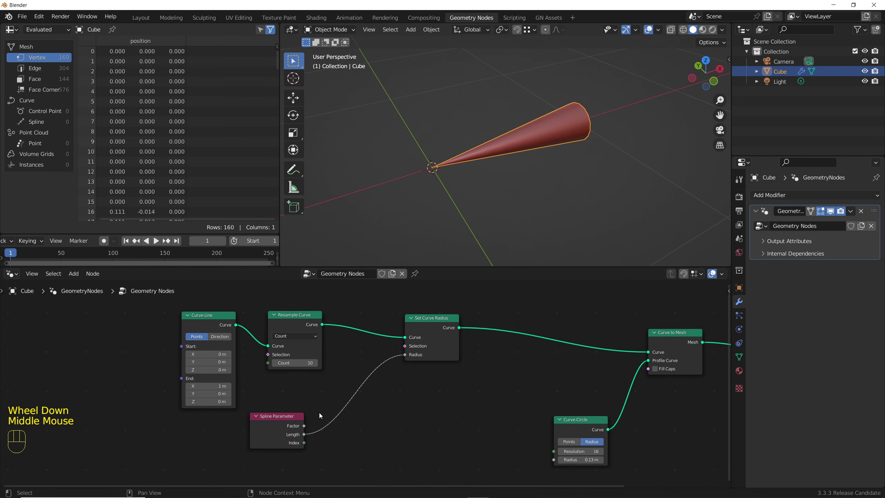
click(203, 386)
text(2)
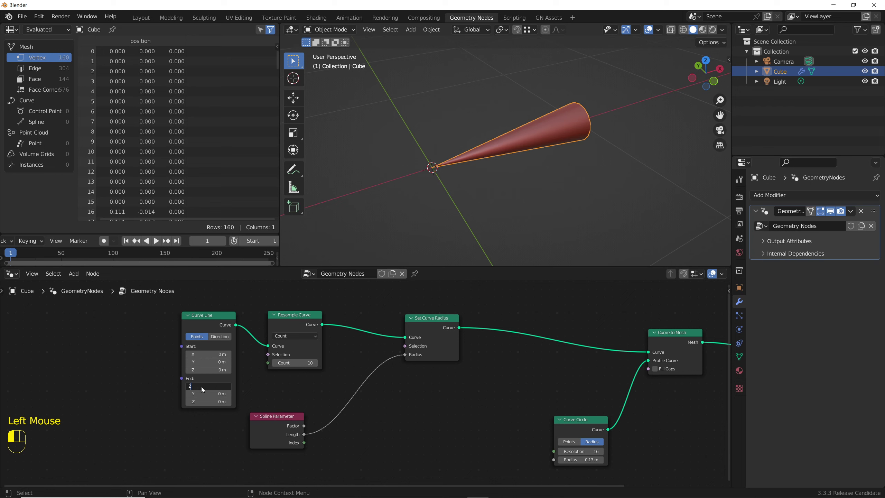
scroll(420, 206, down, 2)
middle_drag(426, 194, 377, 198)
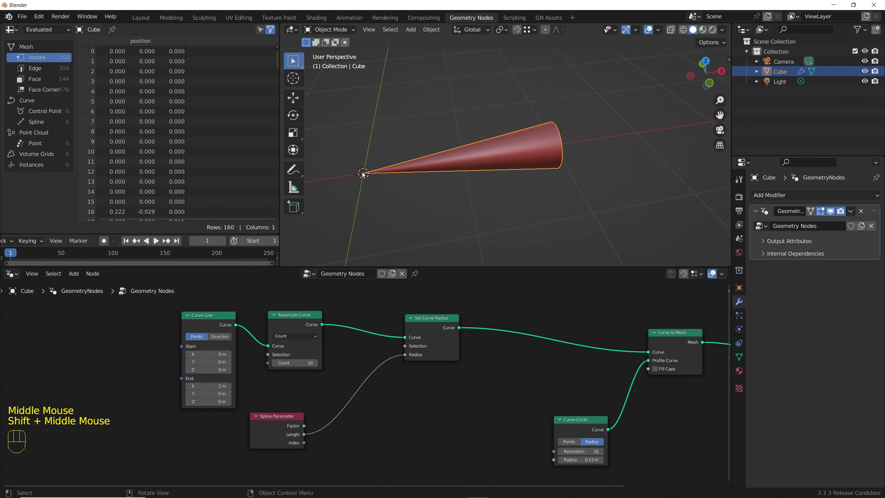
- Try an End X of 2.2 m on the Curve Line and restore it to 2 m
mouse_move(220, 386)
mouse_down()
mouse_move(258, 386)
mouse_move(218, 386)
mouse_up()
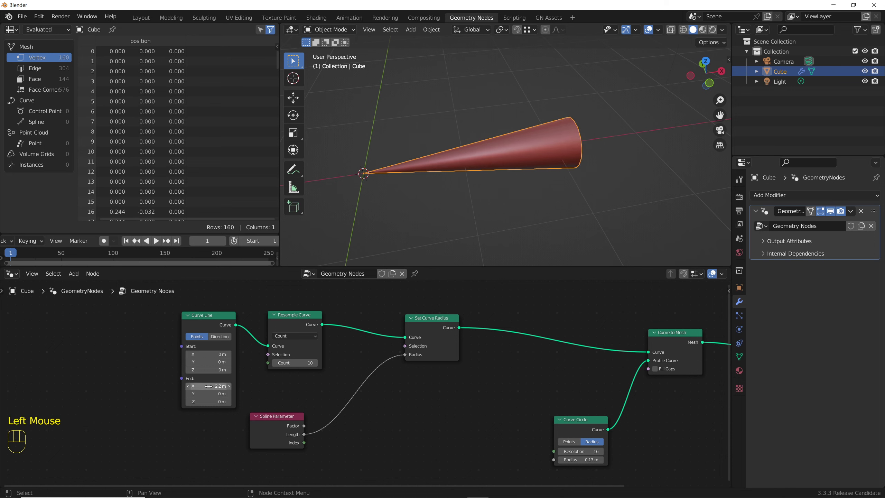
double_click(209, 387)
text(2)
key(Return)
- Reconnect the Spline Parameter's Factor output to Radius and move Set Curve Radius away from it to make room between them
drag(310, 424, 406, 356)
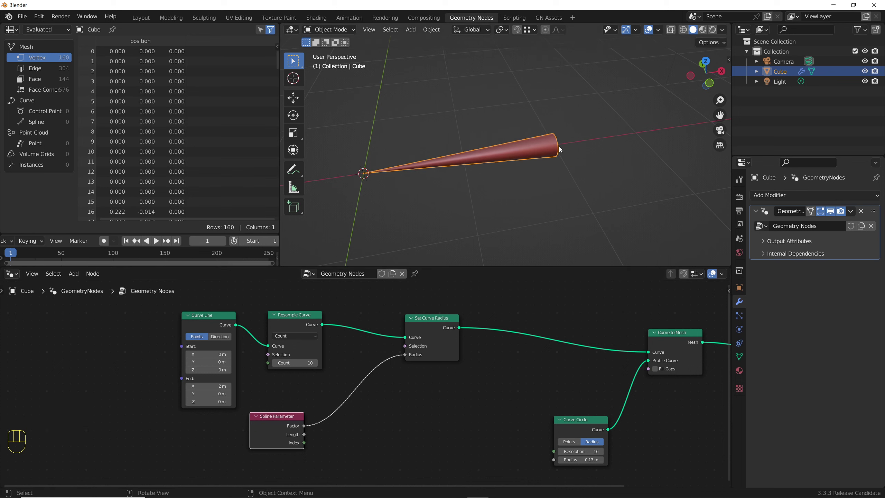
drag(432, 344, 494, 339)
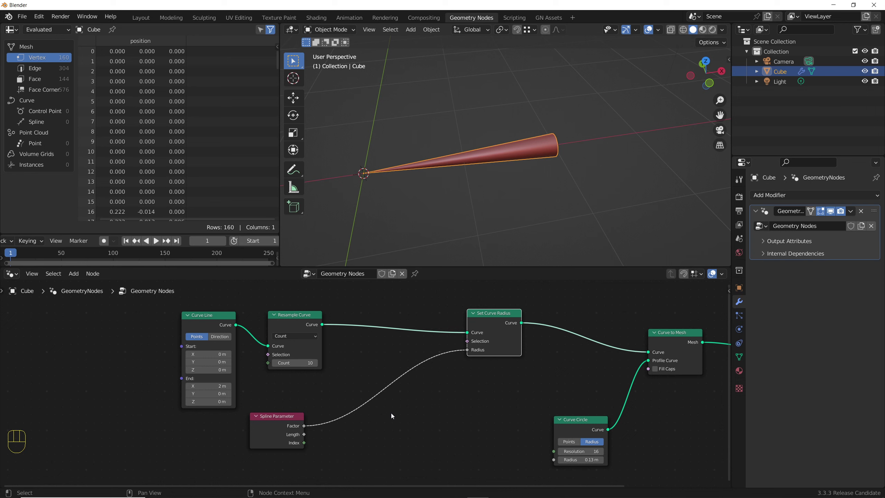
- Insert a Math node in Add mode between Spline Parameter's Factor and Set Curve Radius, with a value of 1.580
key(shift+a)
click(346, 283)
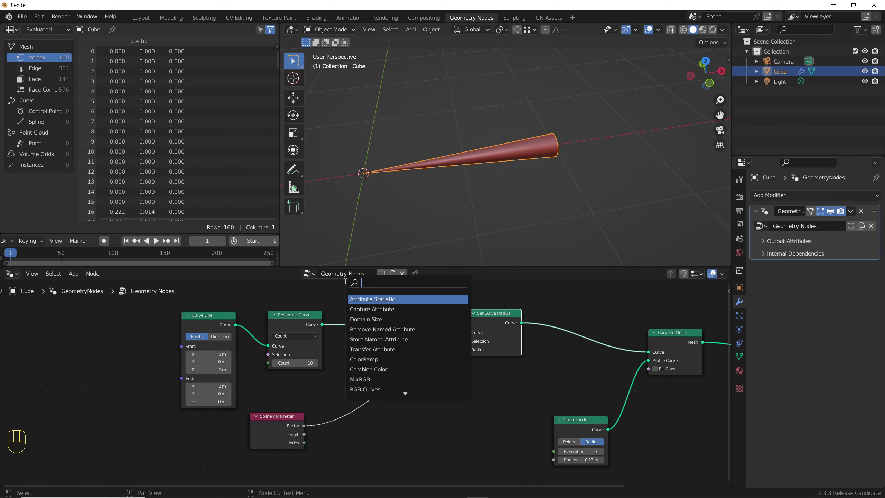
text(mat)
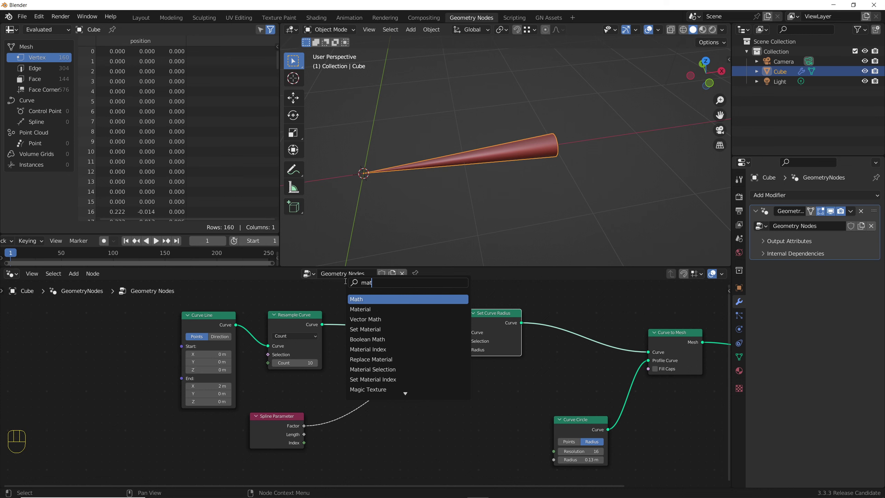
key(Return)
click(361, 367)
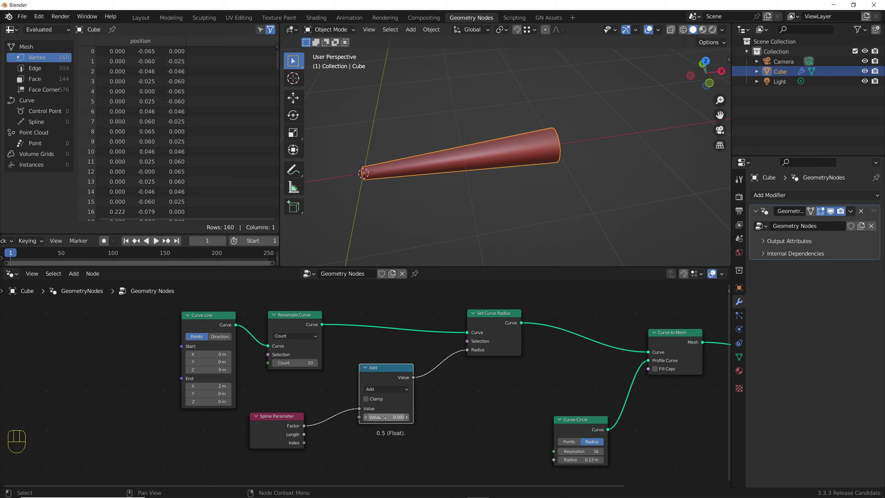
shift+drag(382, 417, 413, 418)
- Switch the Math node to Multiply and raise its value to 3.05
click(387, 389)
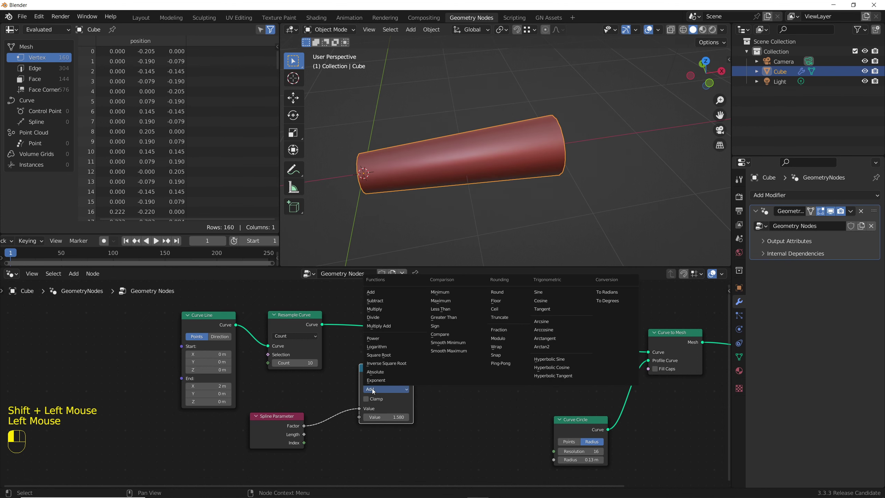
click(379, 309)
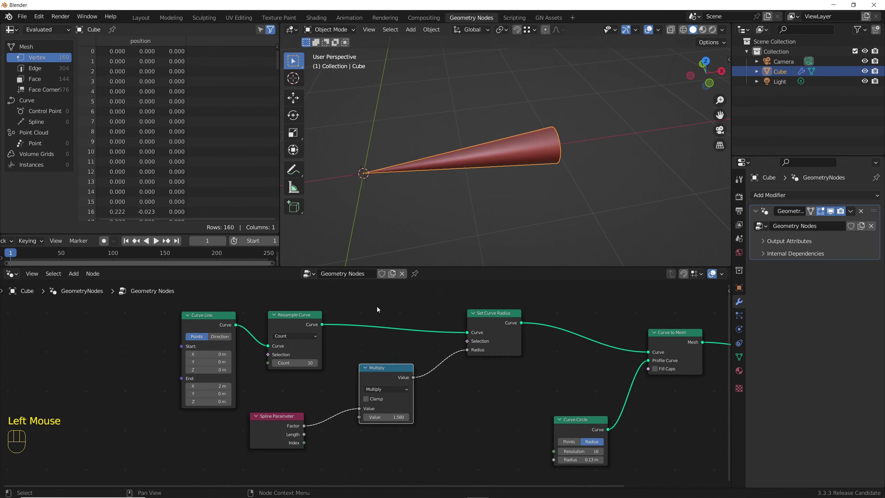
mouse_move(382, 416)
shift+mouse_down()
mouse_move(405, 417)
mouse_move(372, 417)
mouse_move(408, 416)
mouse_move(384, 417)
shift+mouse_up()
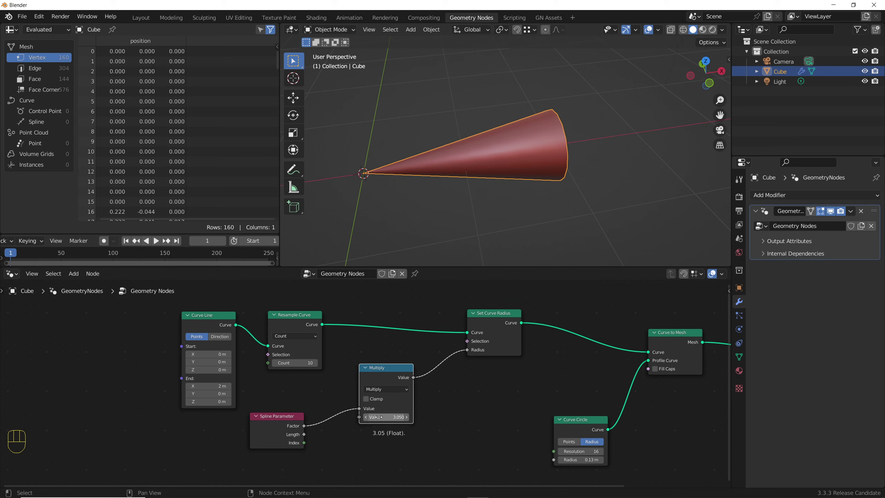
- Change the Math node's operation to Power and set the exponent to 1.1
click(382, 390)
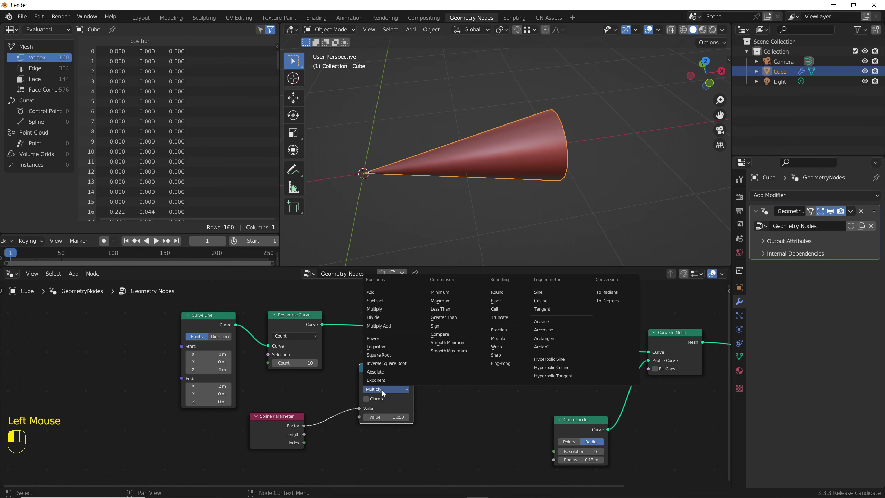
click(370, 338)
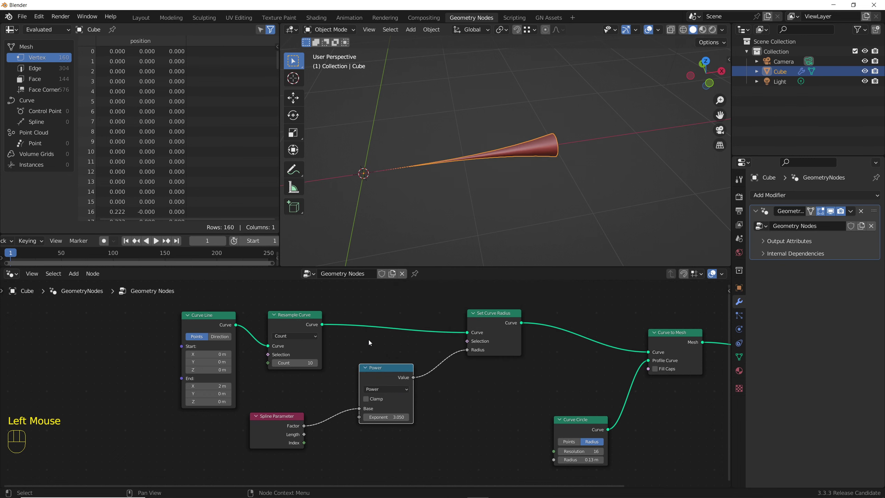
shift+drag(388, 418, 343, 418)
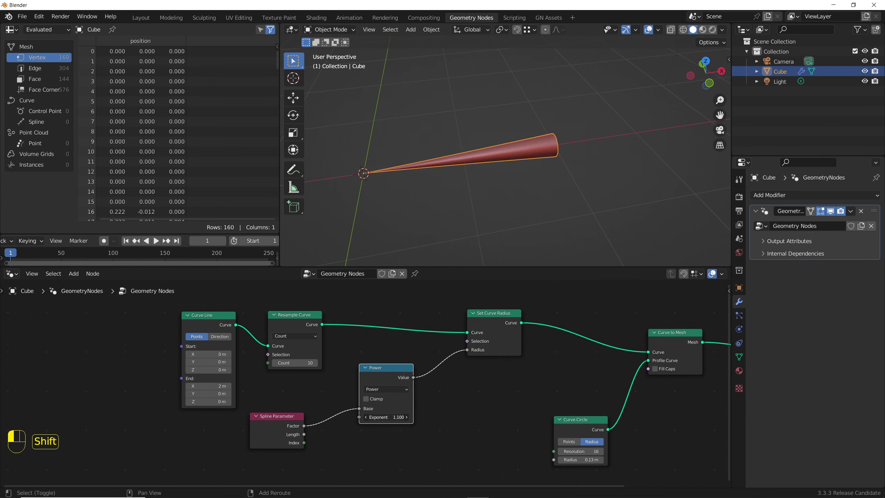
- Move the Spline Parameter and Power nodes away from Set Curve Radius to free space in front of it
drag(280, 421, 209, 434)
drag(380, 373, 360, 384)
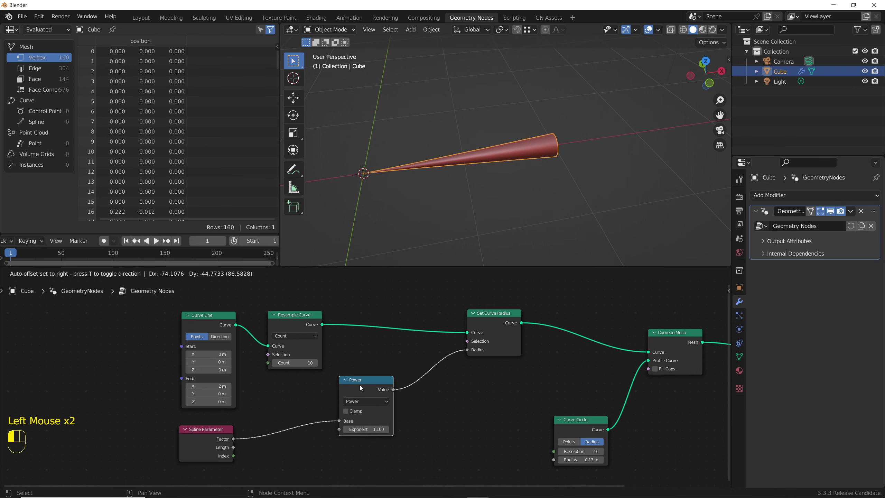
- Change the Power node's operation to Sine and reposition it between Spline Parameter and Set Curve Radius
click(365, 401)
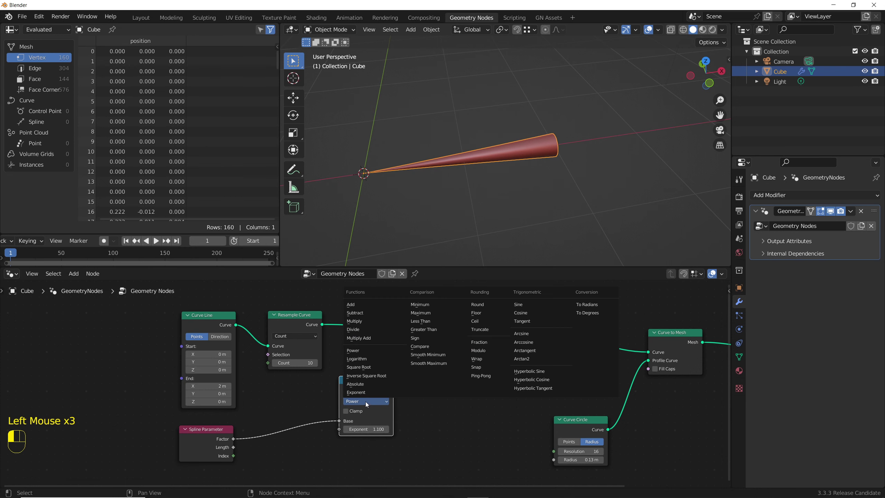
click(519, 305)
drag(364, 389, 358, 397)
- Set the Curve Line's End X to 3 m
click(192, 386)
text(3)
key(Return)
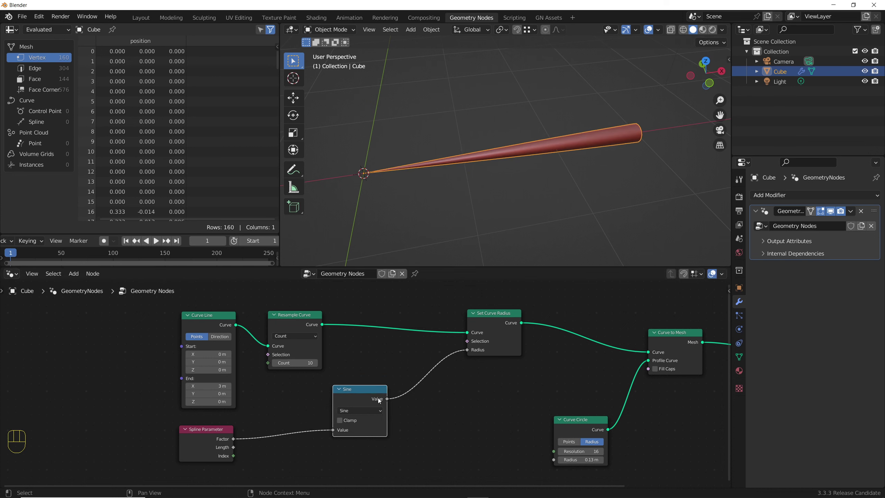
- Duplicate the Sine node onto the link before it, switch the copy to Multiply, and raise its value to 6.240
click(360, 393)
key(shift+d)
click(283, 424)
click(283, 424)
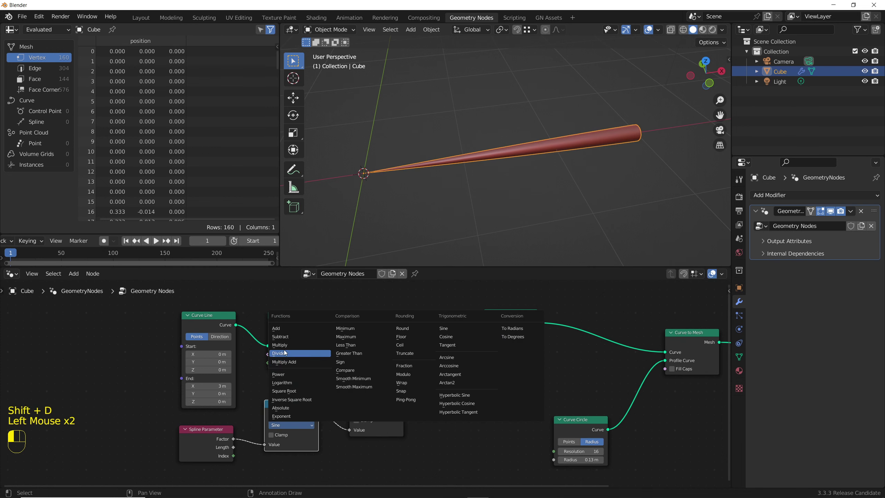
click(284, 349)
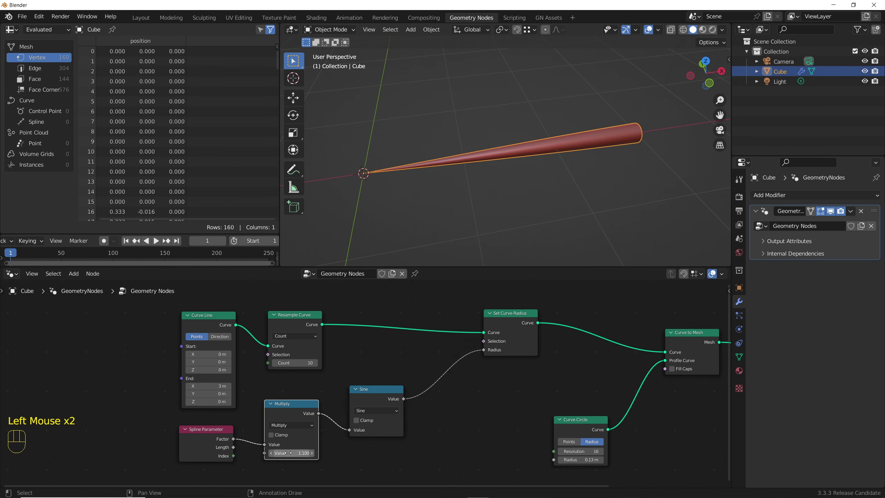
shift+drag(286, 453, 314, 452)
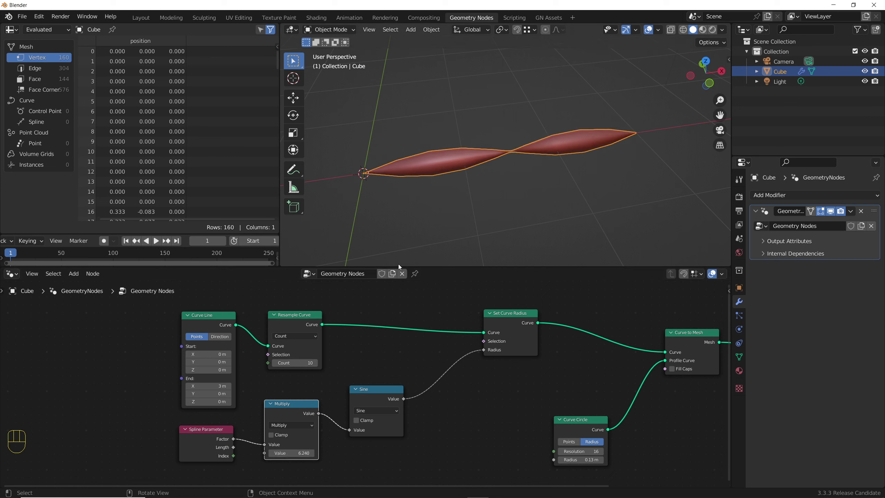
- Set the Resample Curve count to 100 and fine-tune the Multiply value to 6.290
drag(299, 364, 317, 363)
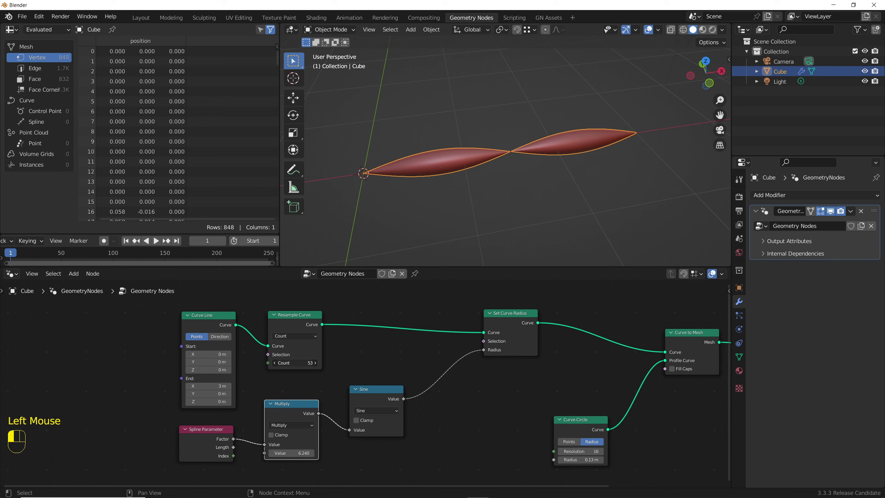
double_click(295, 363)
text(100)
key(Return)
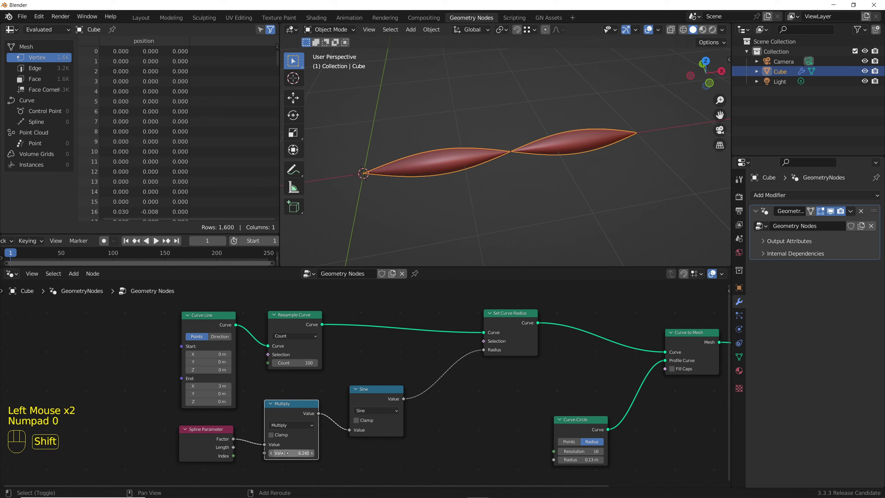
mouse_move(283, 453)
shift+mouse_down()
mouse_move(305, 453)
mouse_move(286, 453)
shift+mouse_up()
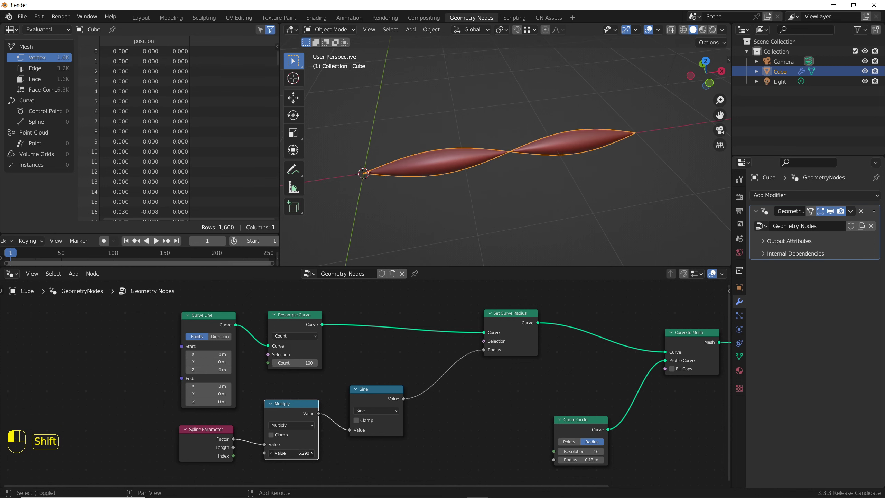
- Duplicate the Multiply node and insert the copy between Sine and Set Curve Radius
click(279, 404)
key(shift+d)
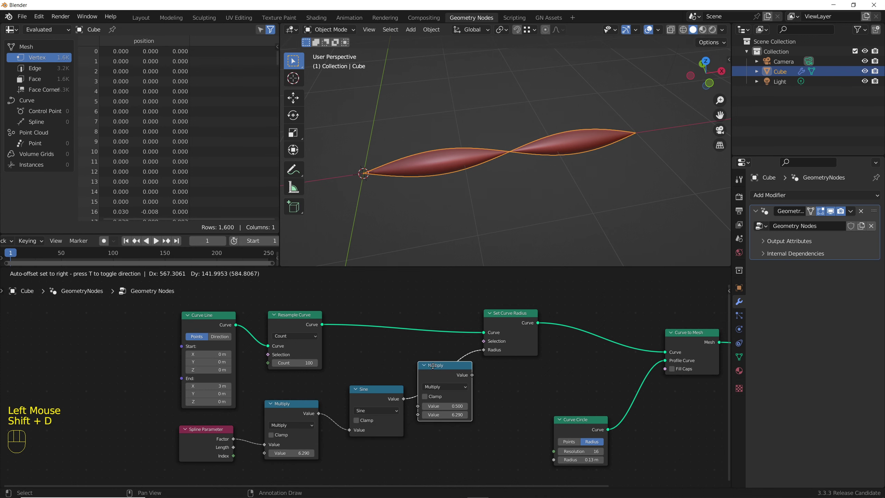
click(434, 366)
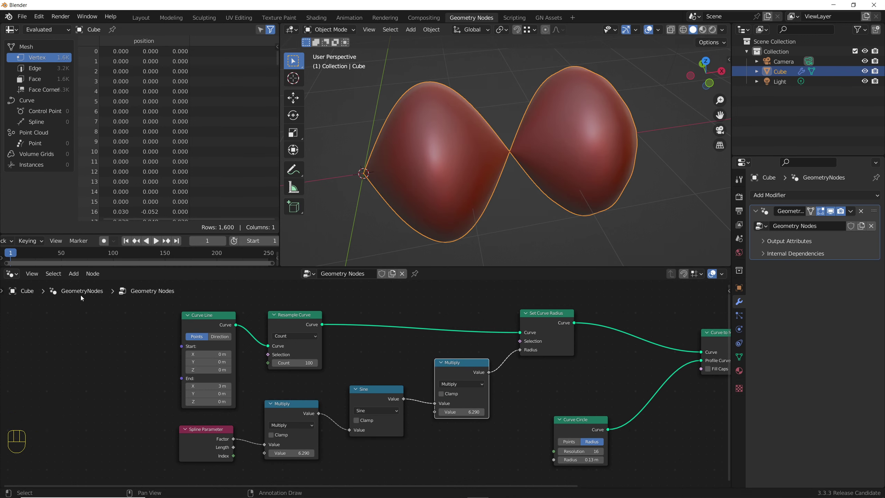
- Turn off the node editor's Auto-offset option and lower the second Multiply node's value to 1.480
click(27, 275)
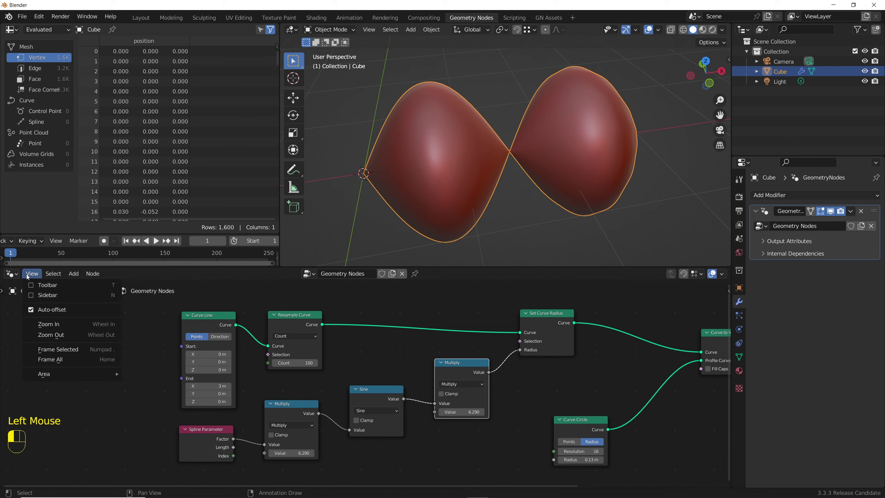
click(30, 310)
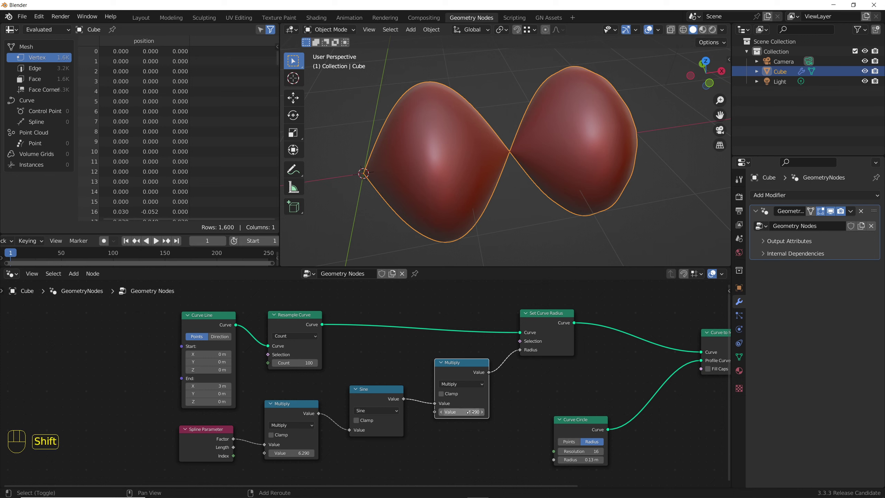
mouse_move(463, 411)
shift+mouse_down()
mouse_move(296, 412)
mouse_move(462, 411)
shift+mouse_up()
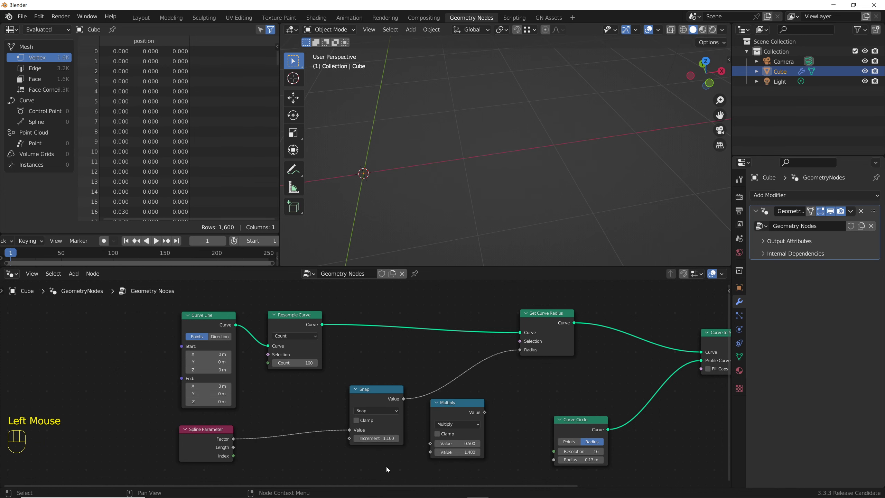
- Insert the loose Multiply node after Snap with a value of 4.290, and set the Snap increment to 0.150
shift+drag(377, 438, 325, 438)
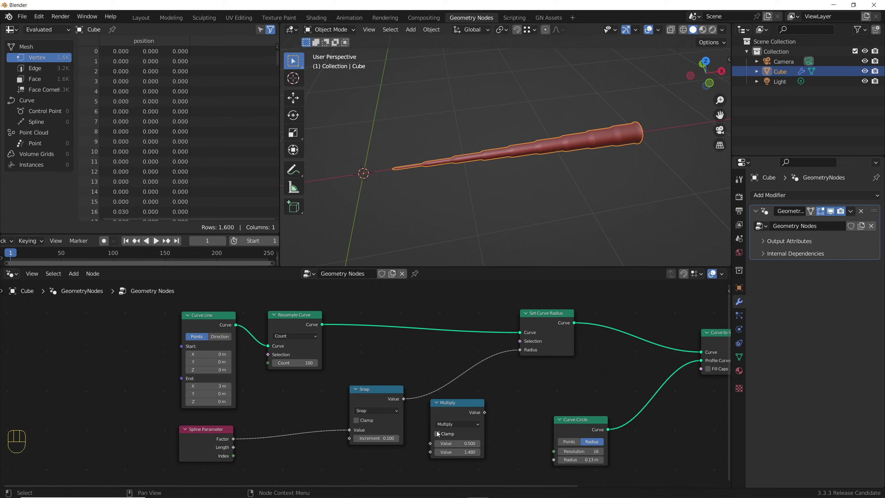
drag(451, 407, 447, 381)
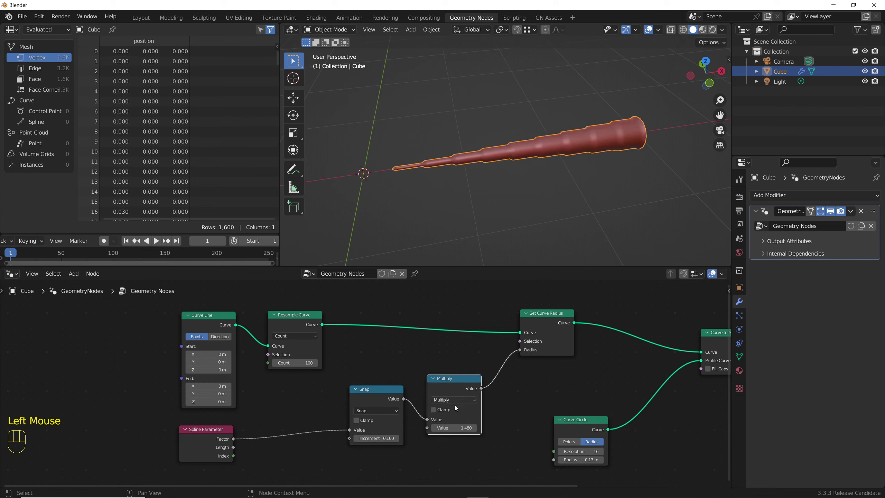
shift+drag(453, 428, 502, 428)
shift+drag(376, 438, 387, 439)
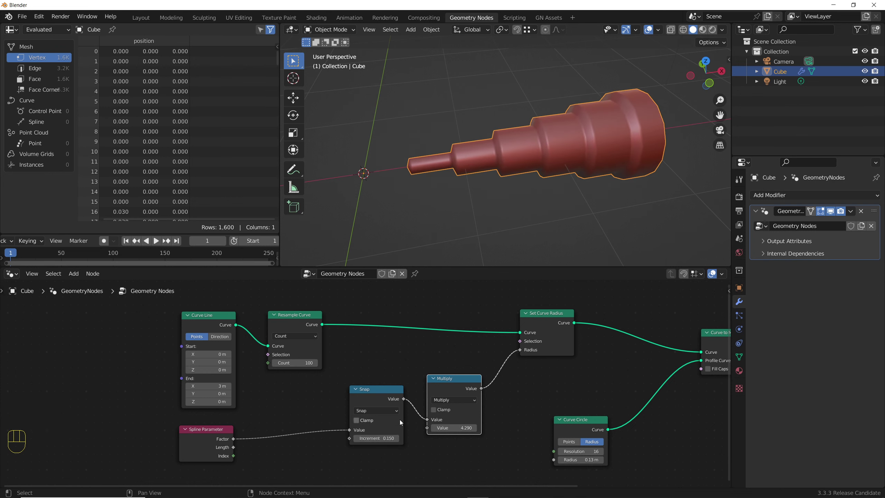
- Duplicate the Multiply node, insert the copy between Spline Parameter and Snap, and set its value to -1
click(445, 386)
key(shift+d)
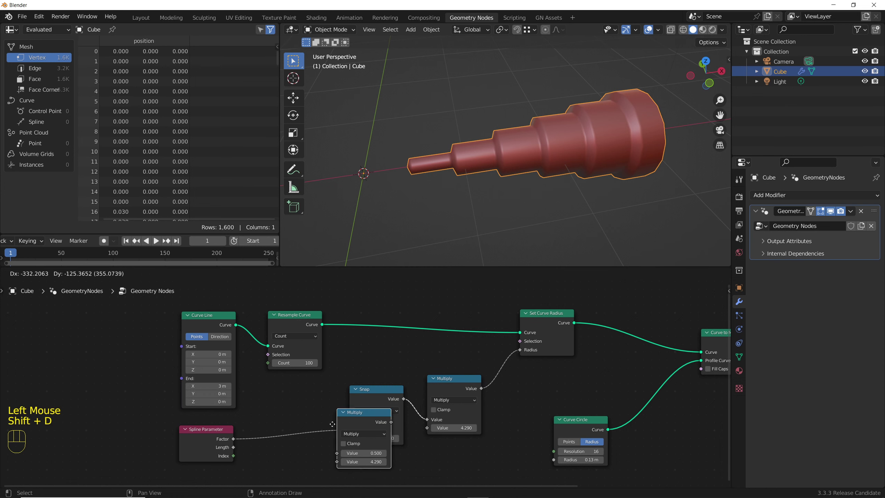
click(295, 456)
double_click(296, 456)
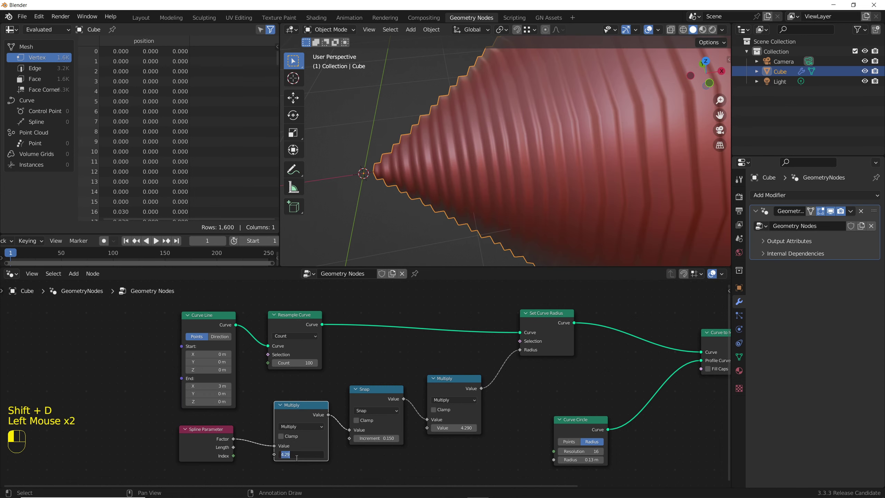
text(-1)
key(Return)
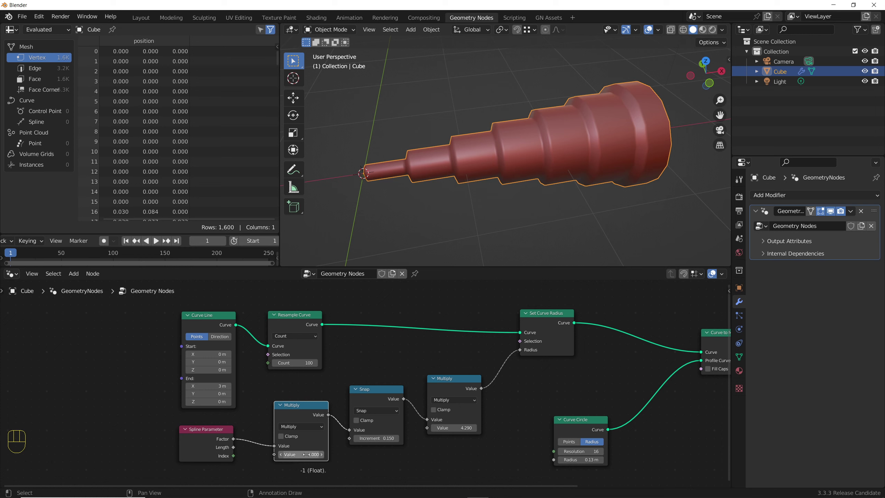
click(307, 454)
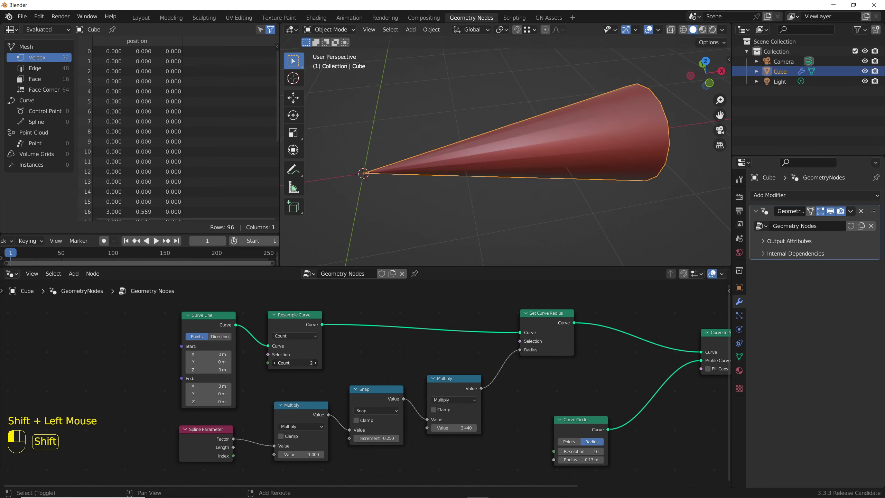
- Reduce the Resample Curve count to 57 and enable the Wireframe overlay in the viewport
shift+drag(296, 363, 326, 363)
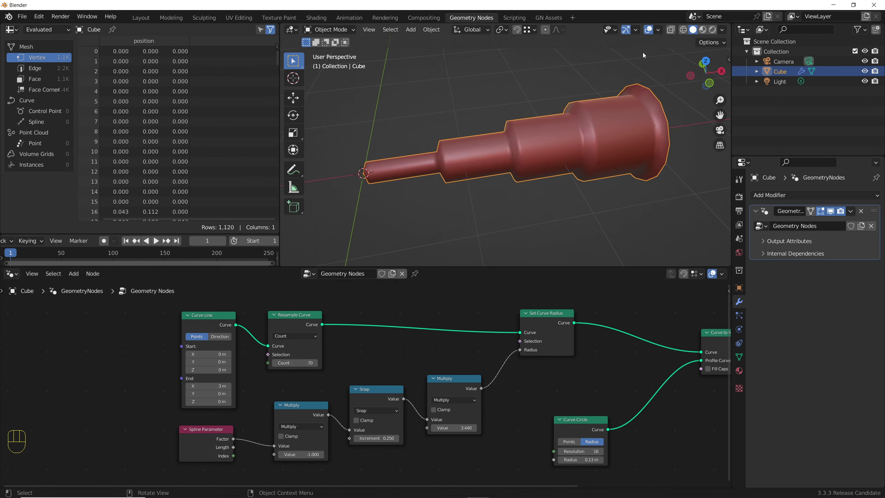
click(658, 31)
click(596, 197)
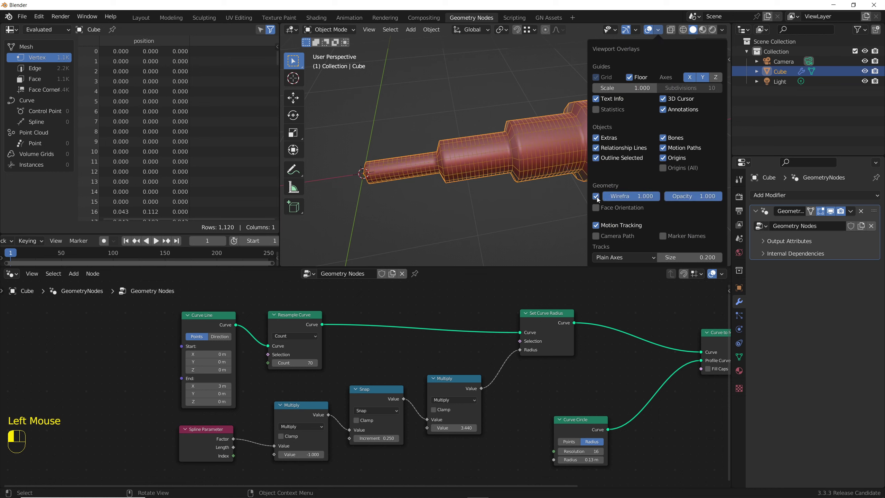
shift+drag(303, 363, 293, 363)
click(463, 241)
- Detach both Multiply nodes from the radius chain so Spline Parameter feeds Snap directly into Set Curve Radius
middle_drag(414, 330, 411, 312)
alt+drag(454, 364, 482, 398)
click(299, 386)
alt+drag(299, 385, 308, 436)
- Change the Snap node's operation to Wrap and adjust its Max to 1.200 and Min to 1.450
click(381, 391)
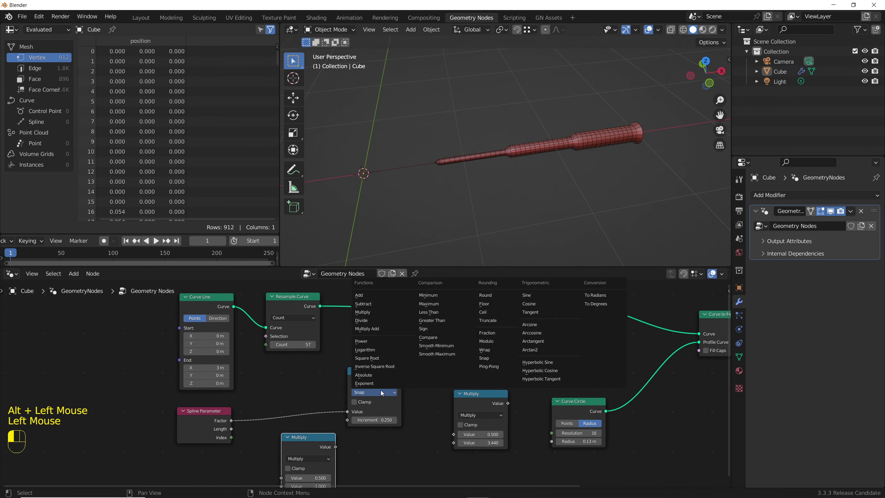
click(485, 350)
drag(372, 387, 390, 374)
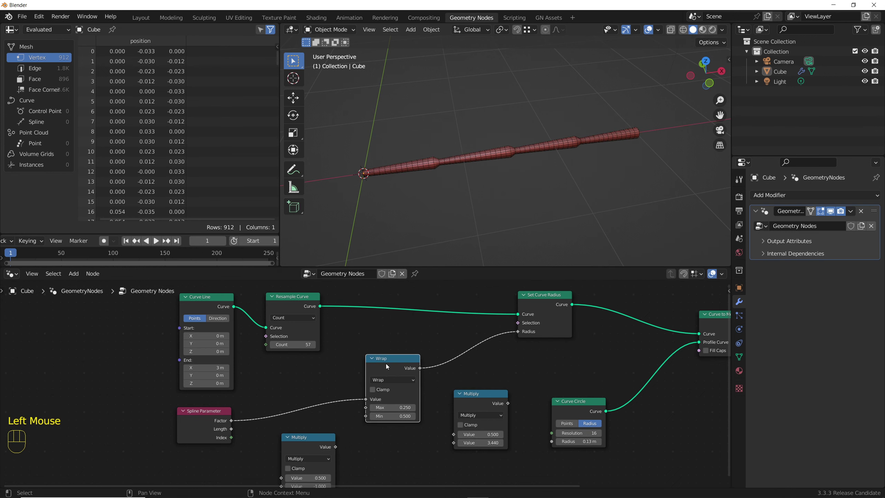
mouse_move(387, 407)
shift+mouse_down()
mouse_move(417, 416)
mouse_move(404, 407)
mouse_move(415, 407)
mouse_move(407, 415)
mouse_move(394, 408)
shift+mouse_up()
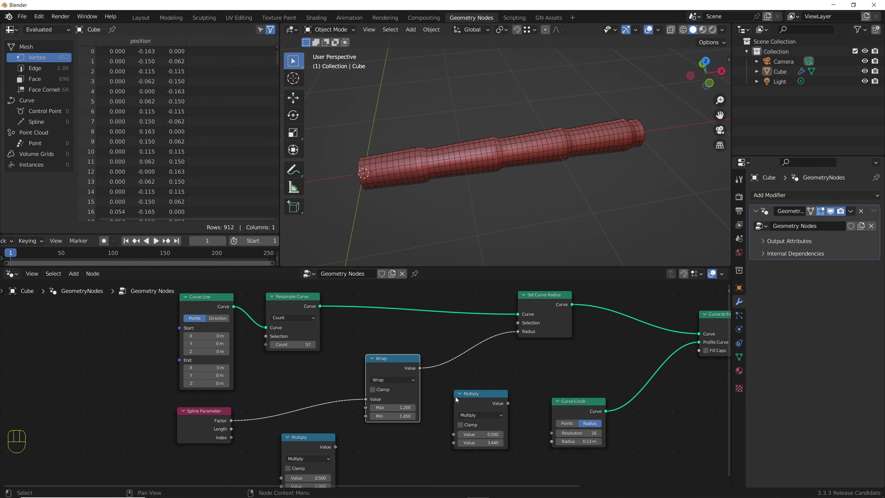
- Insert one Multiply node between Spline Parameter and Wrap, leaving the other detached, and set Wrap's Max to 1.160
drag(476, 416, 394, 450)
drag(308, 437, 274, 434)
alt+drag(456, 379, 463, 439)
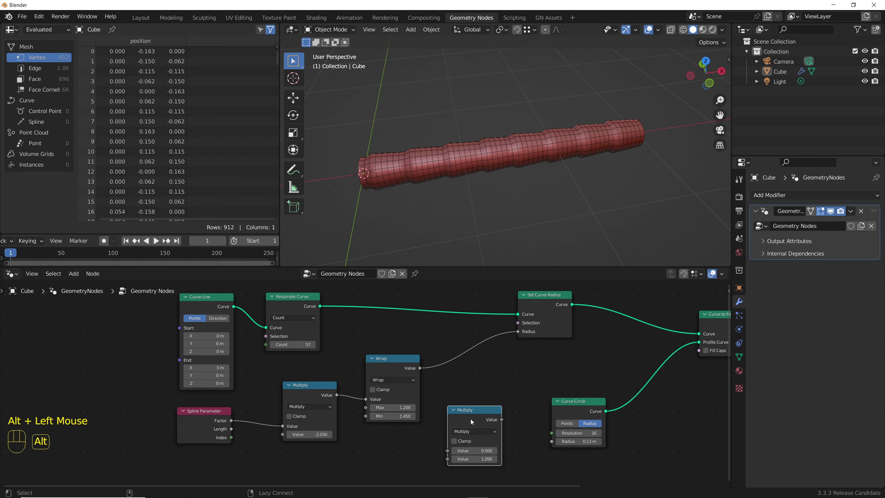
shift+drag(392, 408, 368, 410)
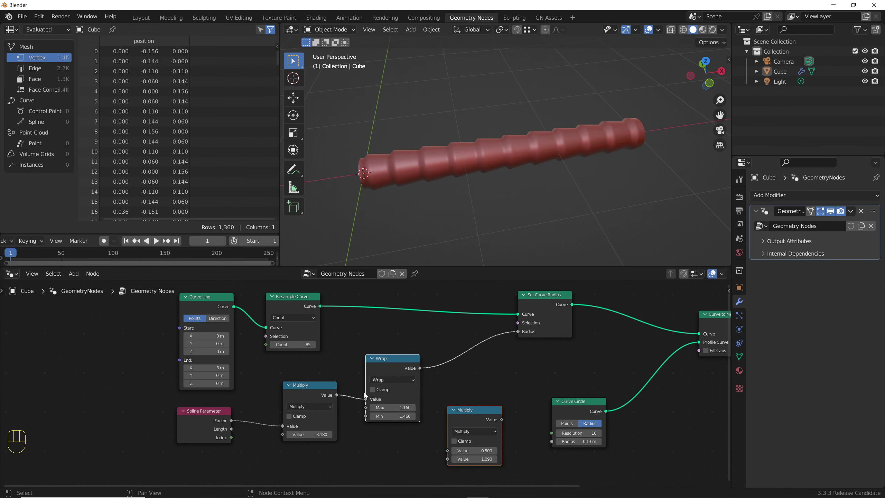
- Change the Wrap node's operation to Ping-Pong and insert the loose Multiply node between it and Set Curve Radius
click(387, 380)
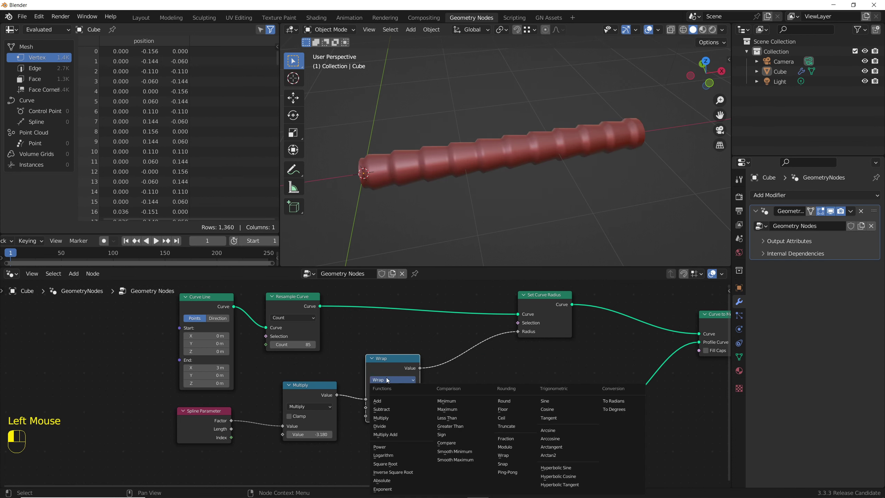
click(513, 474)
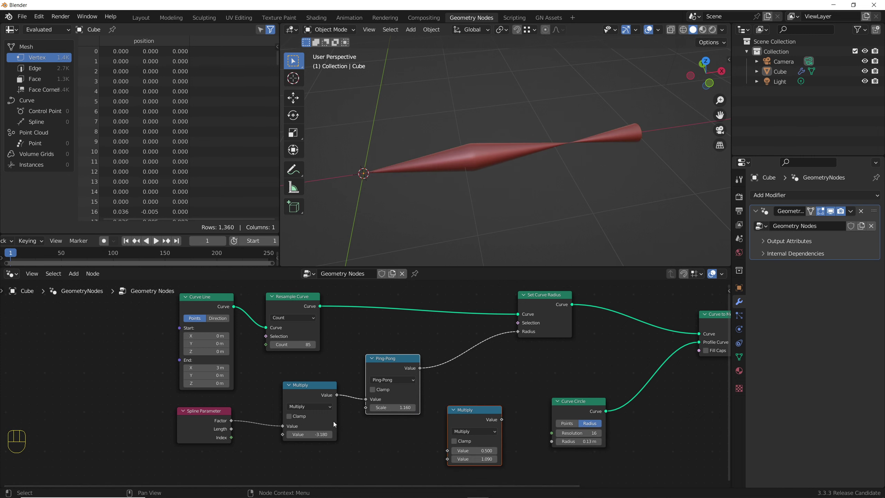
drag(474, 408, 521, 399)
- Set the Multiply value before Ping-Pong to -4.630 and the Ping-Pong scale to 1.160
mouse_move(312, 434)
shift+mouse_down()
mouse_move(251, 434)
mouse_move(318, 434)
shift+mouse_up()
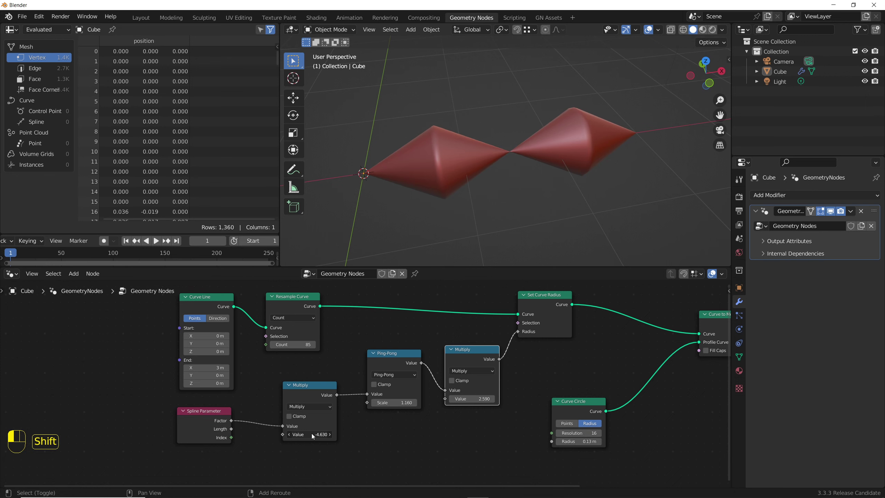
mouse_move(394, 403)
shift+mouse_down()
mouse_move(384, 403)
mouse_move(393, 403)
shift+mouse_up()
middle_drag(436, 195, 451, 192)
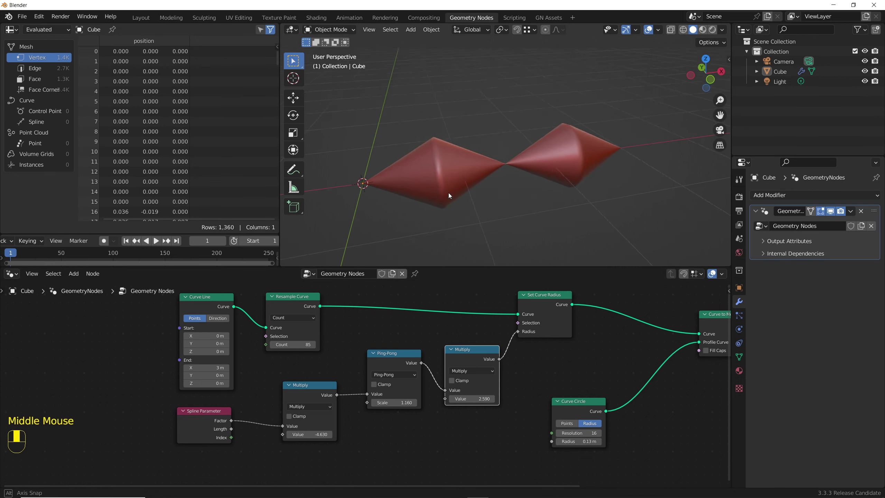
- Remove the three Math nodes and connect Spline Parameter's Length to Set Curve Radius's Radius
key(ctrl+x)
mouse_move(509, 345)
mouse_down()
mouse_move(236, 423)
mouse_move(515, 331)
mouse_up()
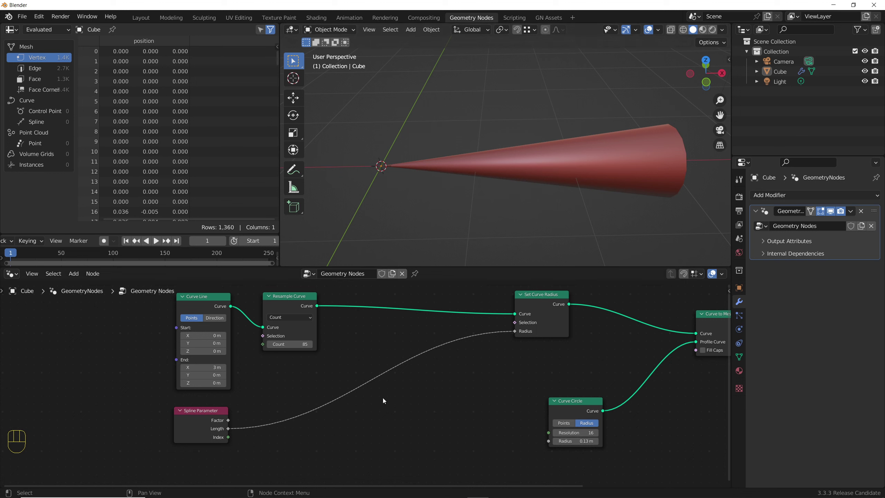
- Insert a Float Curve node between Spline Parameter's Length and Set Curve Radius, and lower its end point to about 0.164
key(shift+a)
click(338, 284)
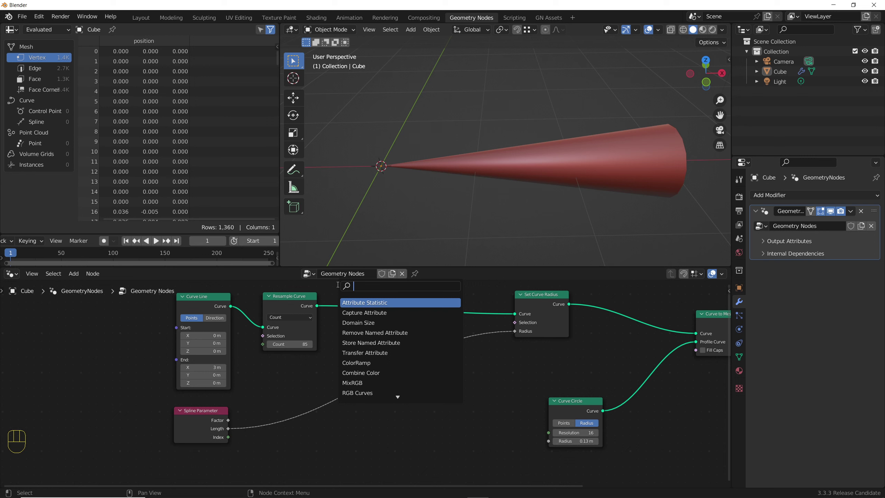
text(float)
key(Return)
click(333, 343)
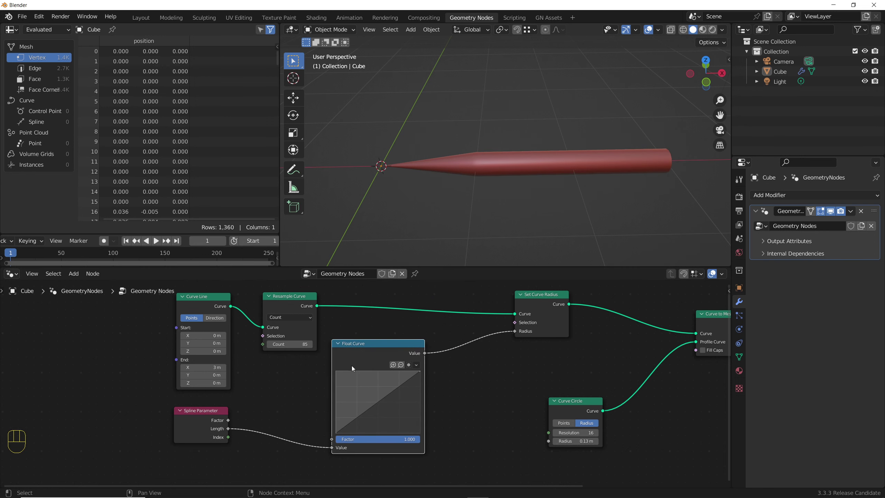
drag(420, 371, 416, 423)
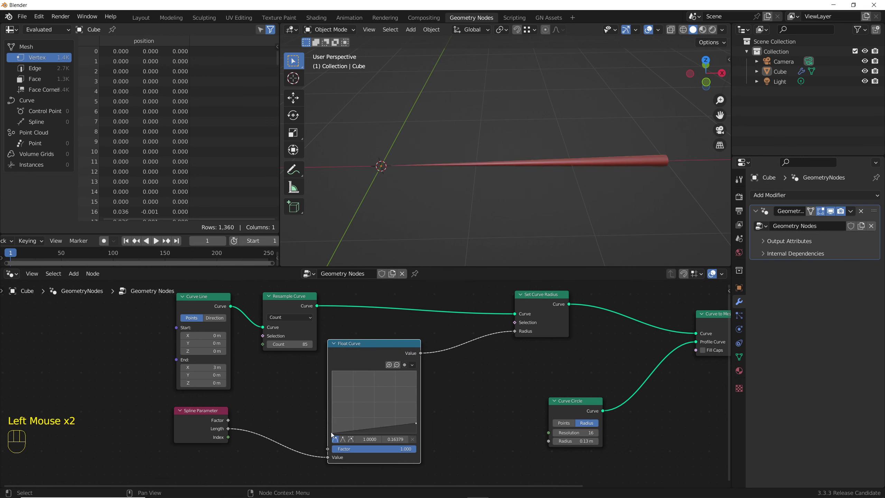
- Reverse the Float Curve by raising its start point to the maximum and lowering its end point to 0, and feed it from Spline Parameter's Factor
drag(334, 430, 333, 372)
drag(416, 423, 417, 433)
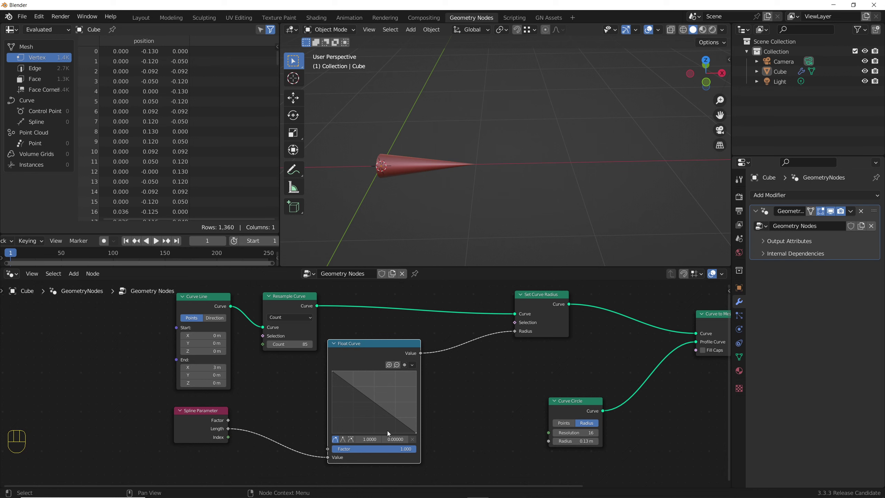
drag(229, 420, 327, 457)
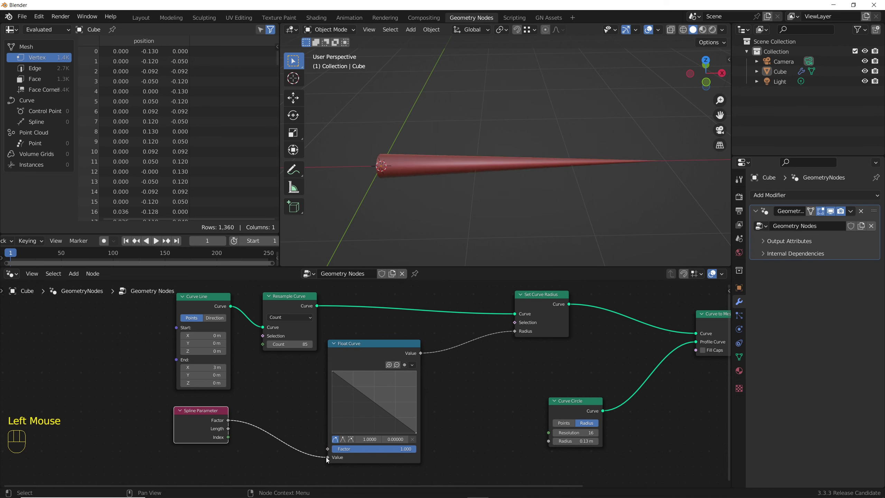
- Replace the Float Curve with a Map Range node between Spline Parameter's Factor and Set Curve Radius's Radius
click(363, 354)
key(ctrl+x)
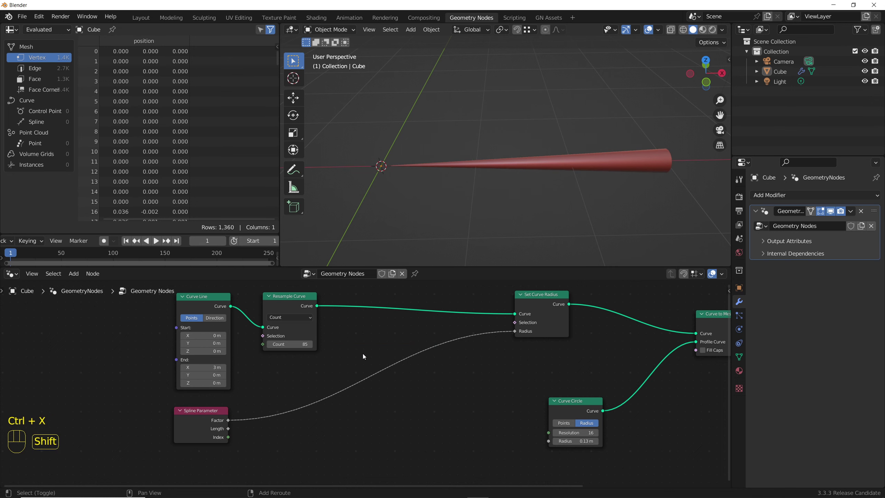
key(shift+a)
click(324, 283)
text(mapr)
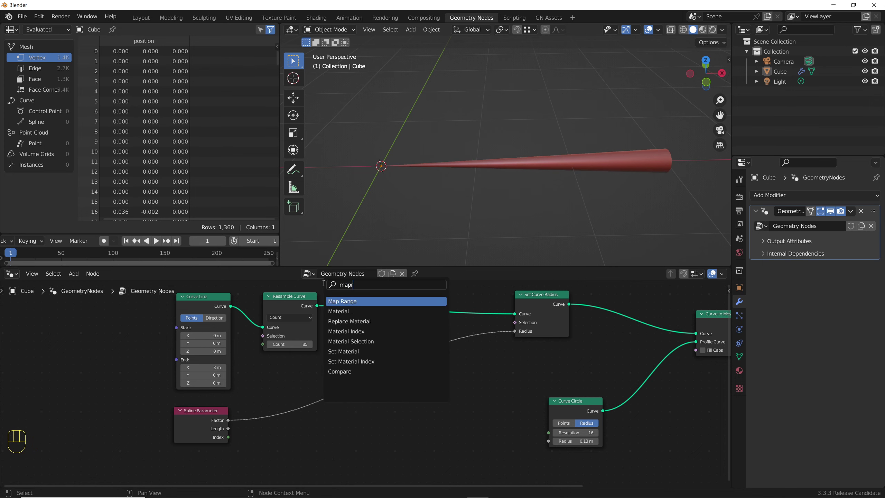
key(Return)
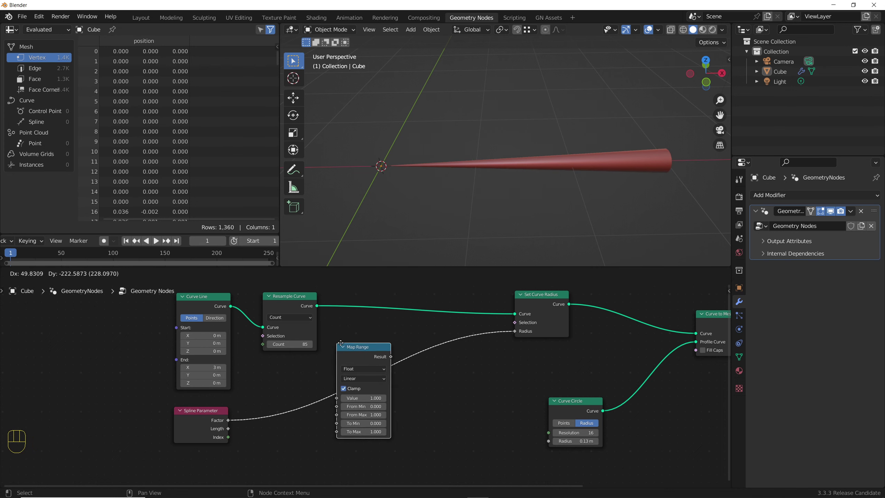
click(358, 341)
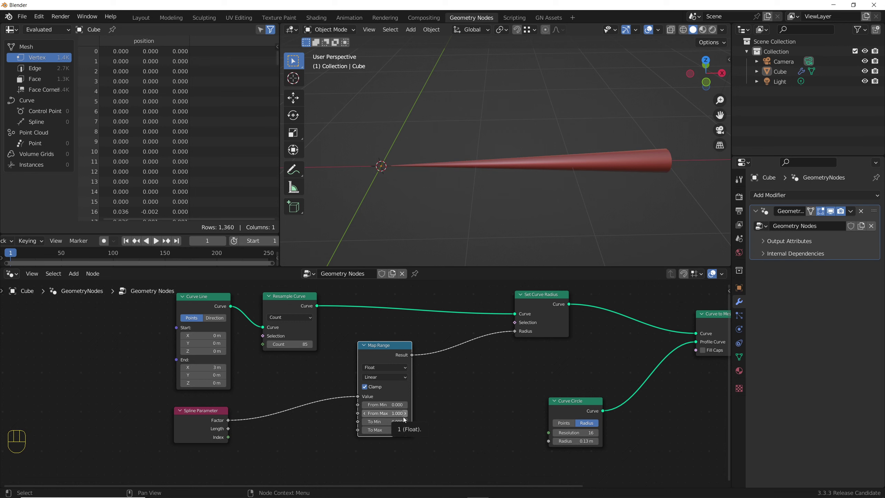
- Invert the Map Range output by setting To Min to 1 and To Max to 0
click(394, 422)
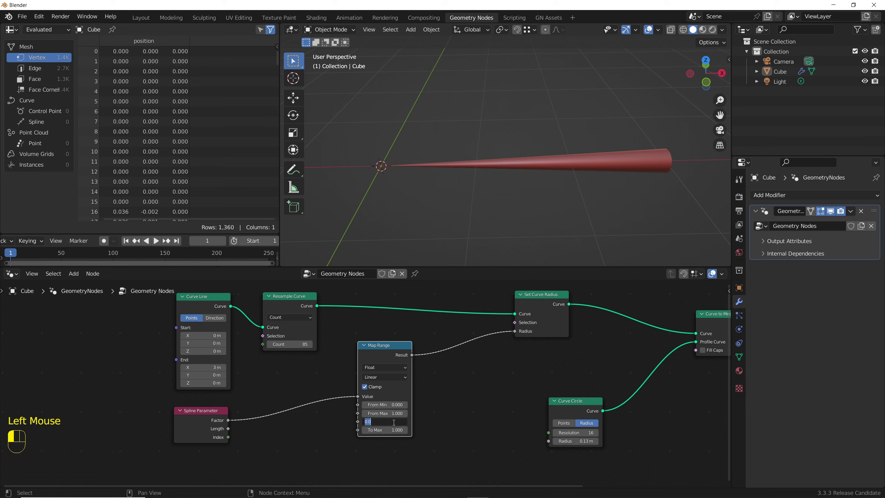
text(1)
key(Return)
double_click(396, 432)
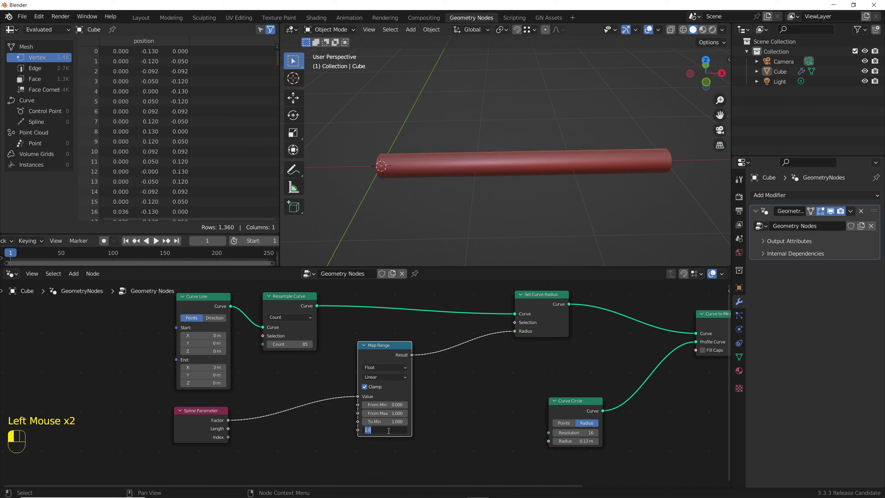
text(0)
key(Return)
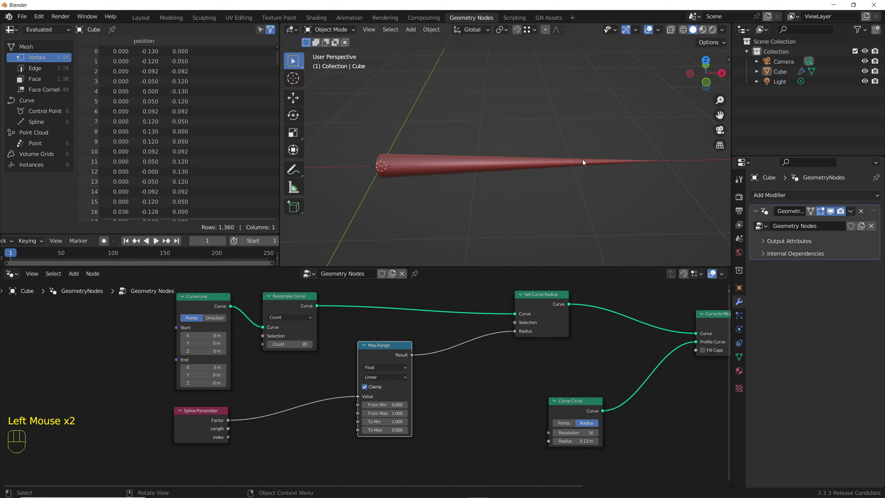
- Connect Spline Parameter's Length to Map Range's Value, and set From Max to 3, To Min to 0 and To Max to 1
drag(227, 429, 358, 397)
click(385, 413)
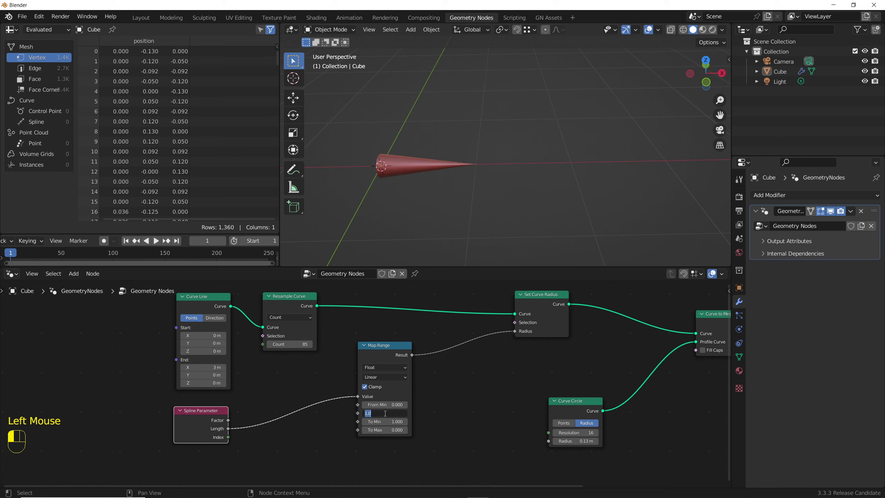
key(Return)
drag(386, 422, 429, 433)
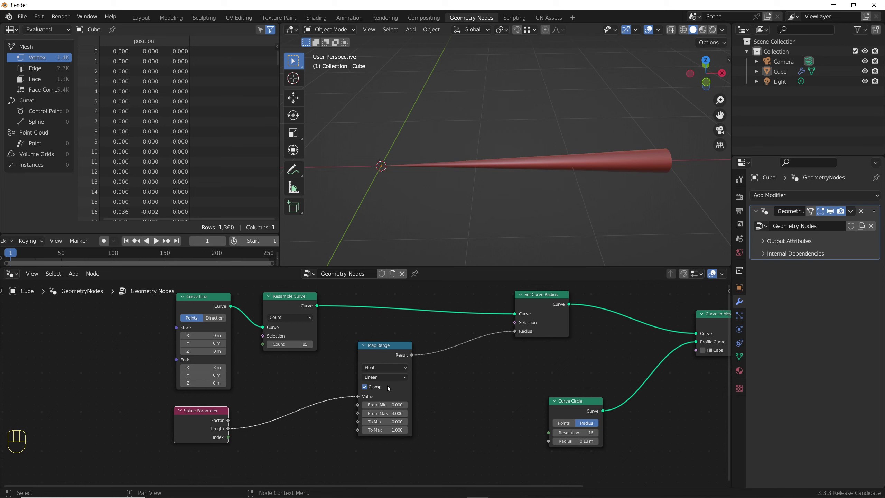
- Try the Stepped Linear interpolation on Map Range, and switch it to Smooth Step
click(379, 381)
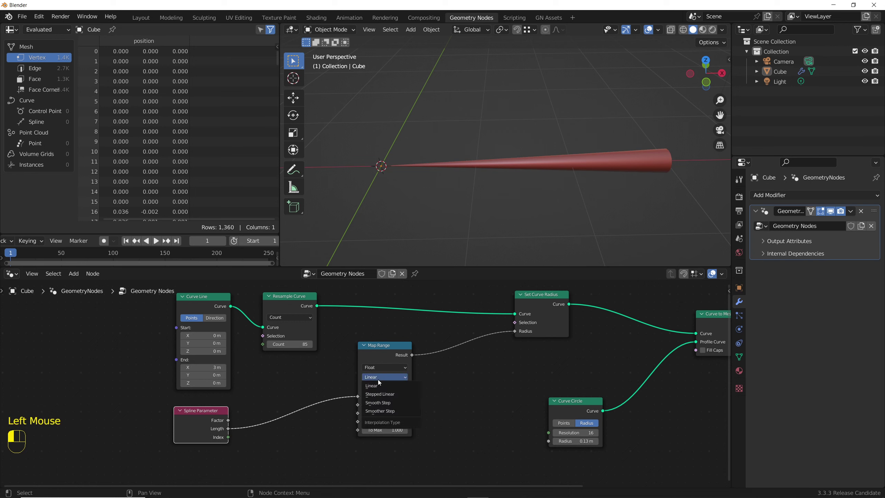
click(379, 398)
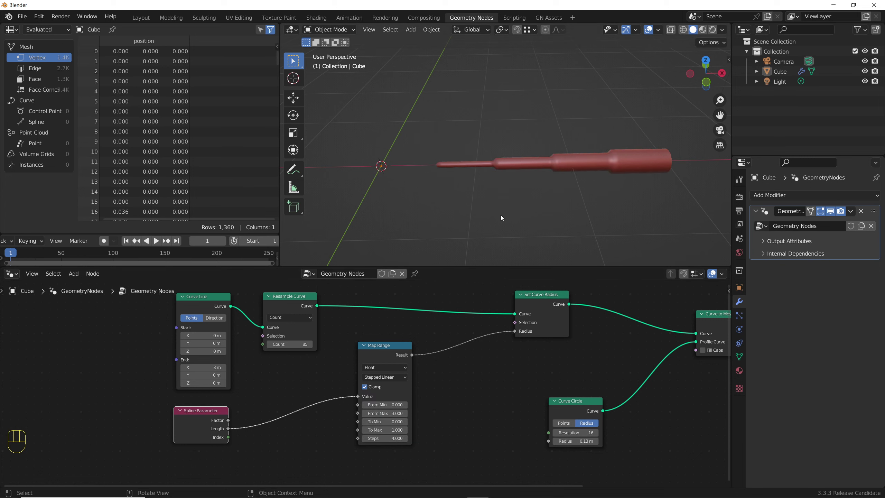
click(390, 379)
click(385, 397)
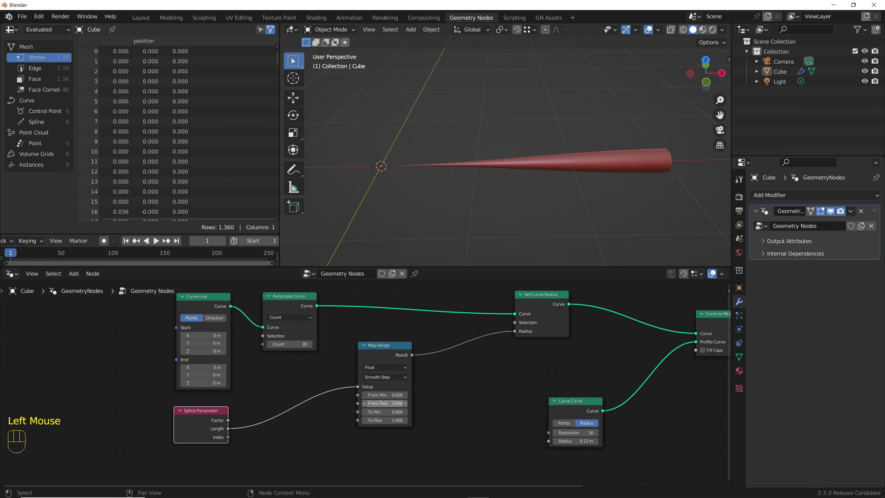
- Set Map Range's From Max to 1.000, To Min to 1.700 and To Max to 3.500 for a bottle-like profile
drag(383, 404, 409, 412)
middle_drag(488, 167, 435, 196)
click(383, 356)
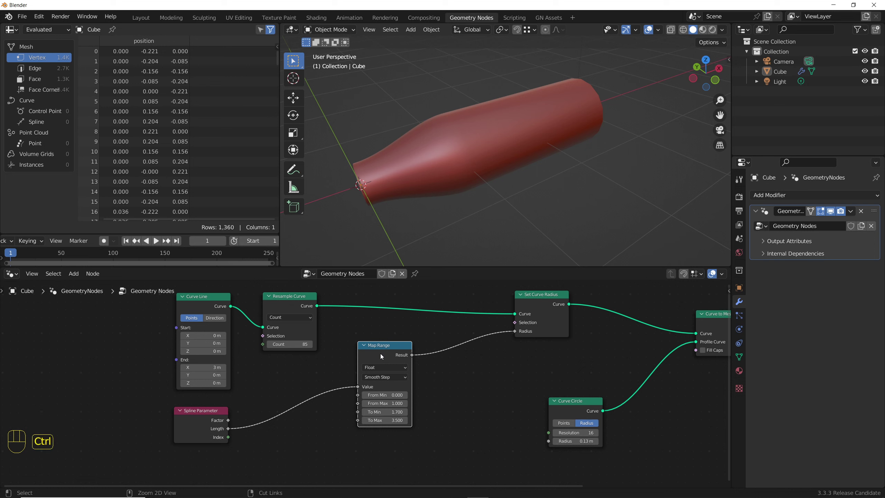
- Delete the Curve Circle node and connect a Star node to Curve to Mesh's Profile Curve instead
scroll(380, 354, down, 3)
middle_drag(521, 404, 538, 407)
scroll(538, 408, up, 2)
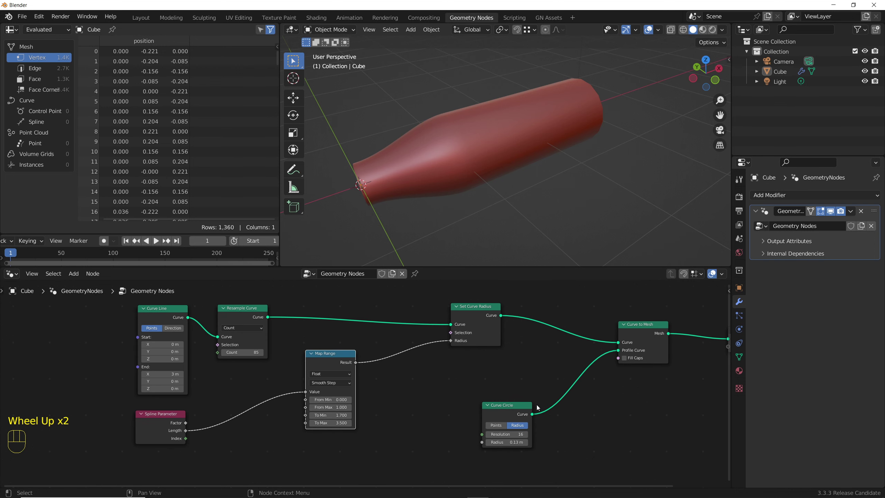
click(516, 414)
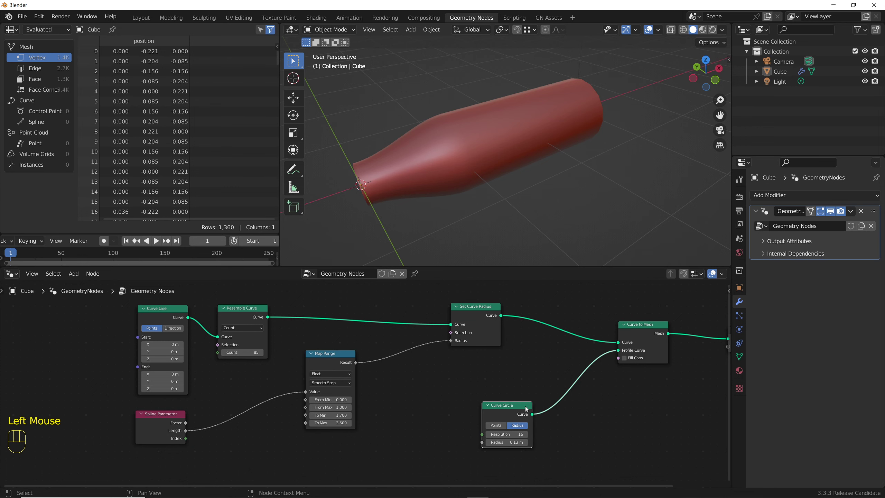
key(Delete)
drag(619, 350, 499, 419)
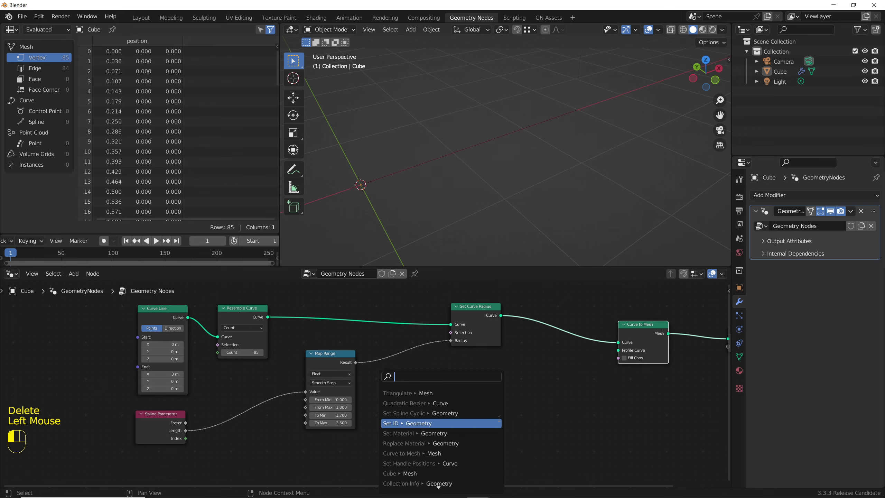
text(star)
key(Return)
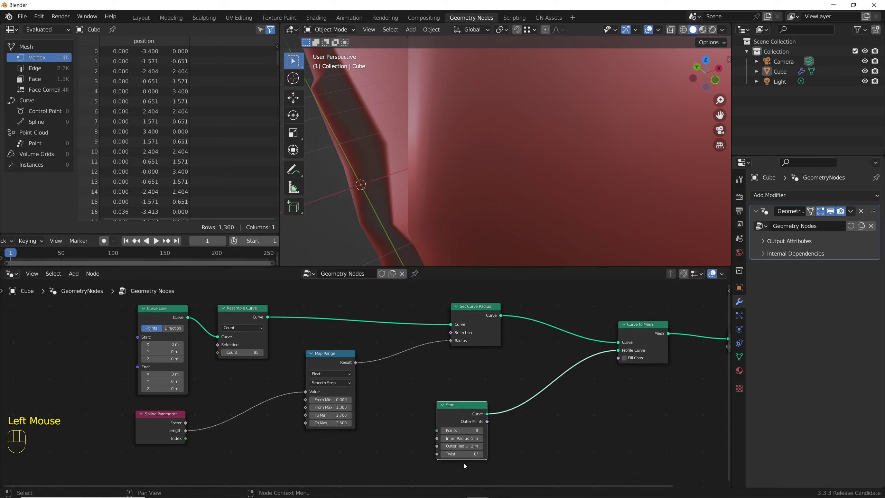
- Set the Star's inner radius to 0.16 m and its outer radius to 0.12 m
shift+drag(463, 439, 480, 419)
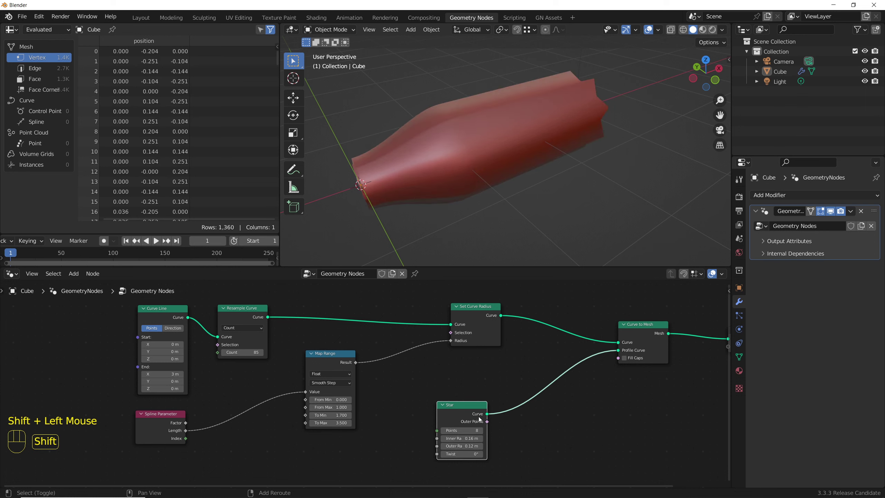
mouse_move(407, 171)
middle_down()
mouse_move(398, 158)
mouse_move(397, 174)
middle_up()
scroll(399, 158, up, 1)
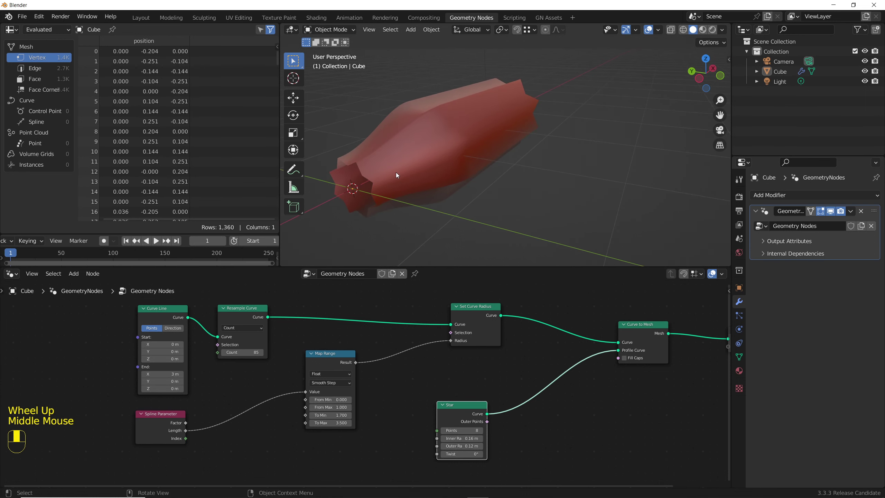
- Turn on the wireframe overlay in the 3D viewport to examine the mesh topology
click(659, 29)
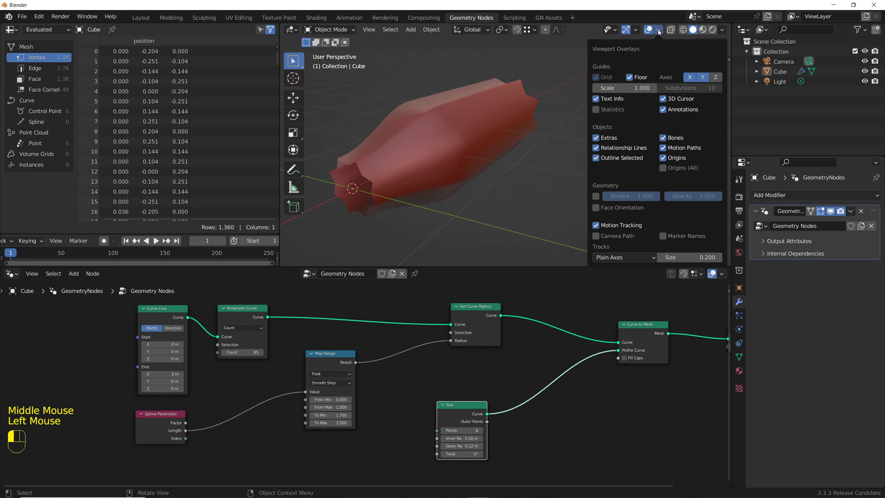
click(594, 196)
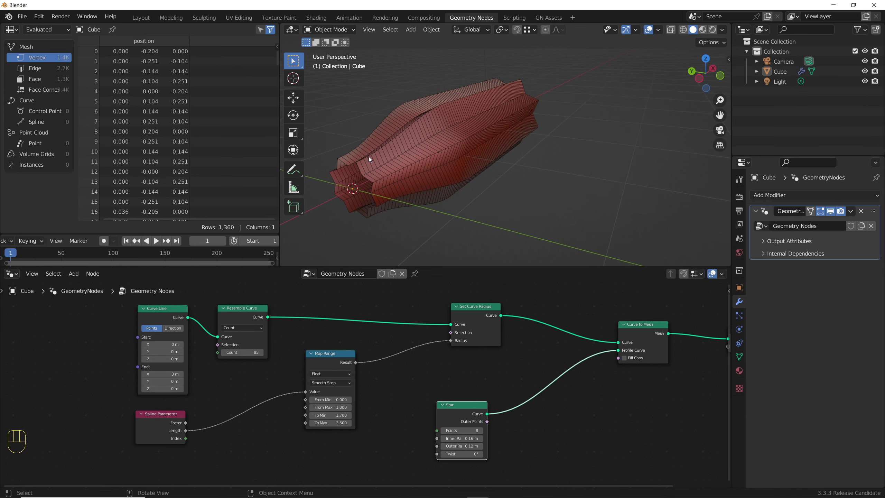
scroll(368, 159, up, 1)
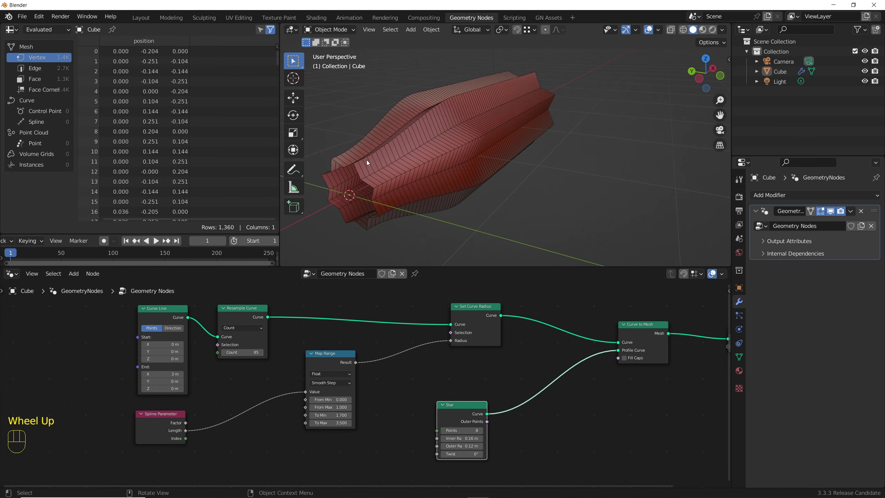
- Duplicate the Resample Curve node, insert the copy between Star and Curve to Mesh, and set its count to 49
click(243, 313)
key(shift+d)
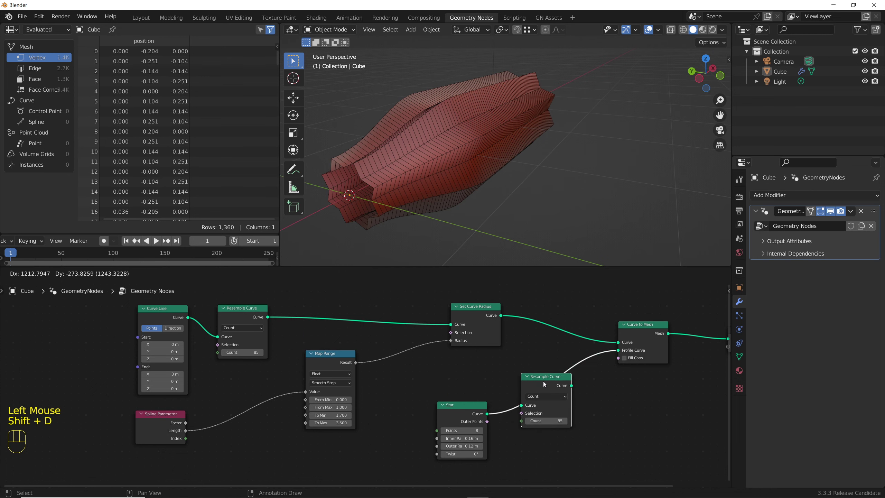
click(543, 382)
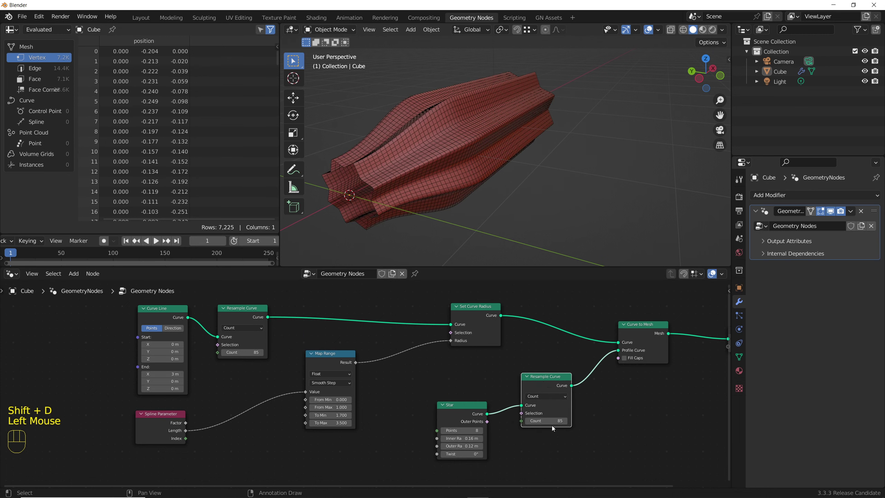
shift+drag(546, 421, 488, 421)
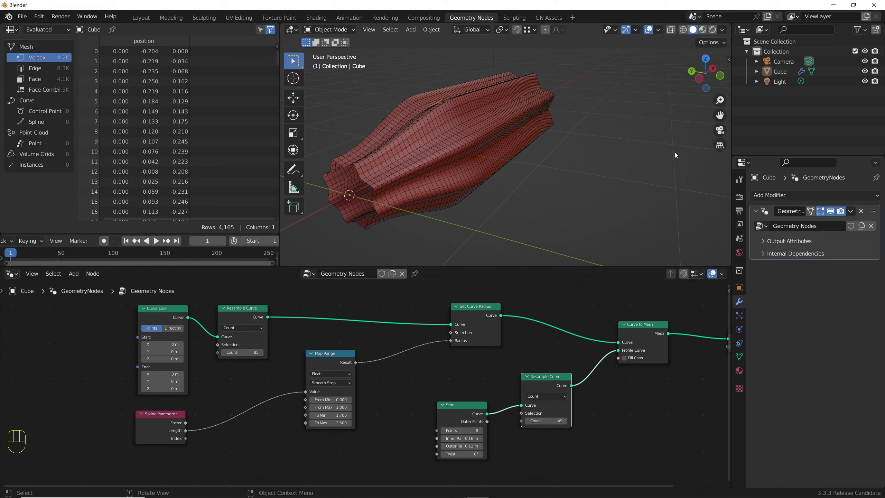
- Turn off the wireframe overlay, and mute and unmute the Star's Resample Curve to compare the shading
click(658, 30)
click(604, 209)
click(539, 387)
key(m)
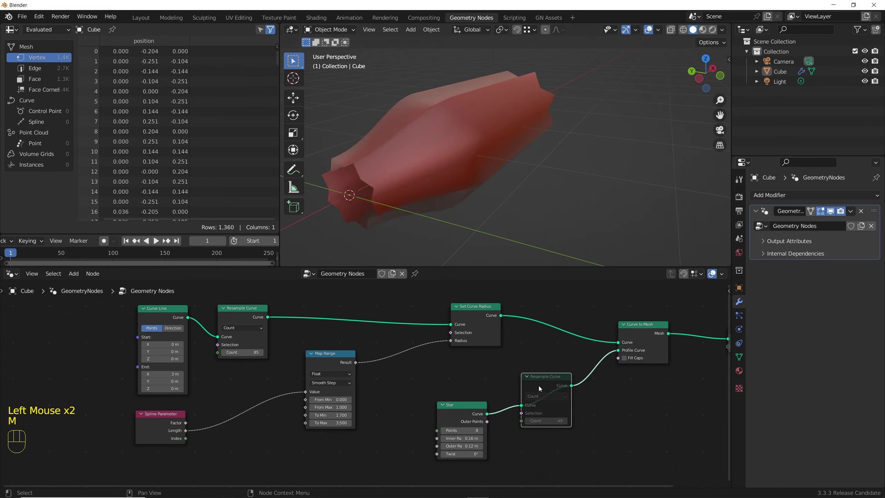
key(m)
middle_drag(459, 166, 361, 174)
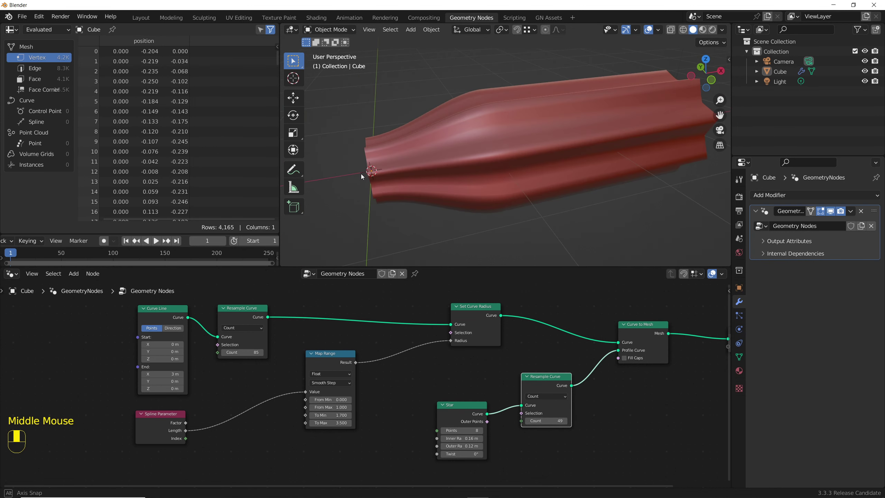
- Rearrange the nodes to make room and insert a Set Curve Tilt node between Set Curve Radius and Curve to Mesh
drag(545, 376, 567, 390)
drag(459, 405, 499, 420)
drag(463, 306, 398, 307)
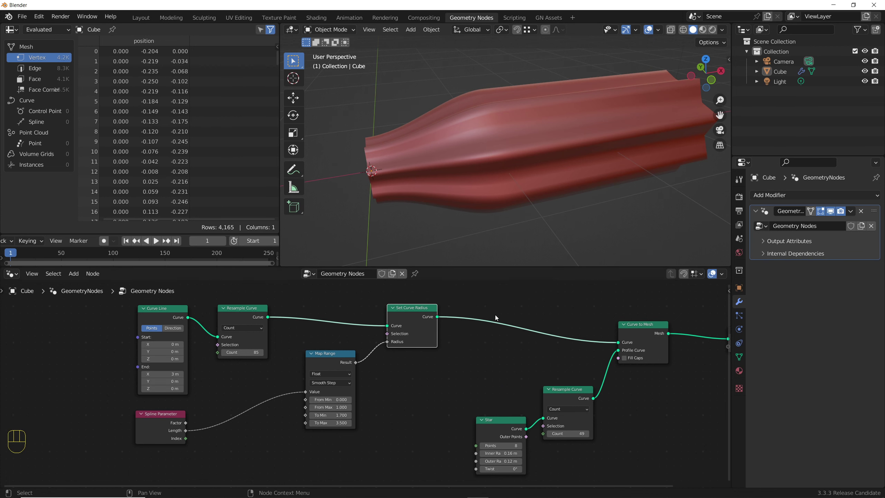
key(shift+a)
click(463, 284)
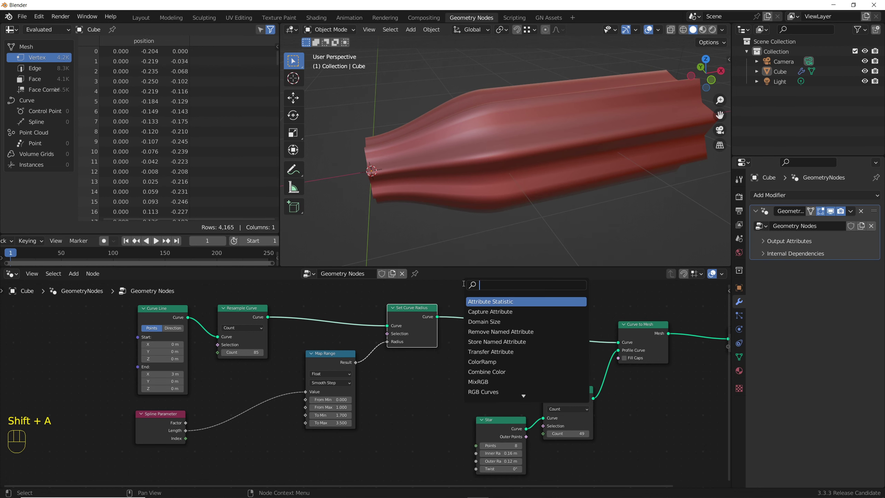
text(til)
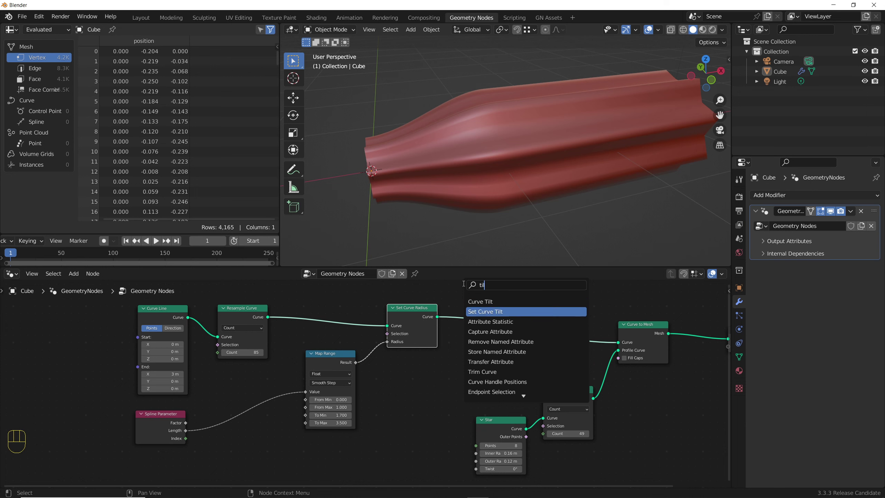
key(Return)
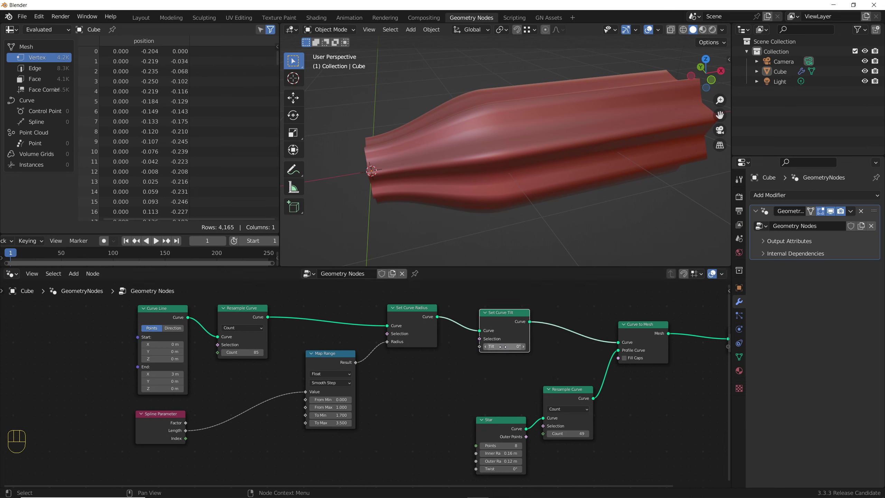
click(504, 328)
drag(505, 346, 487, 346)
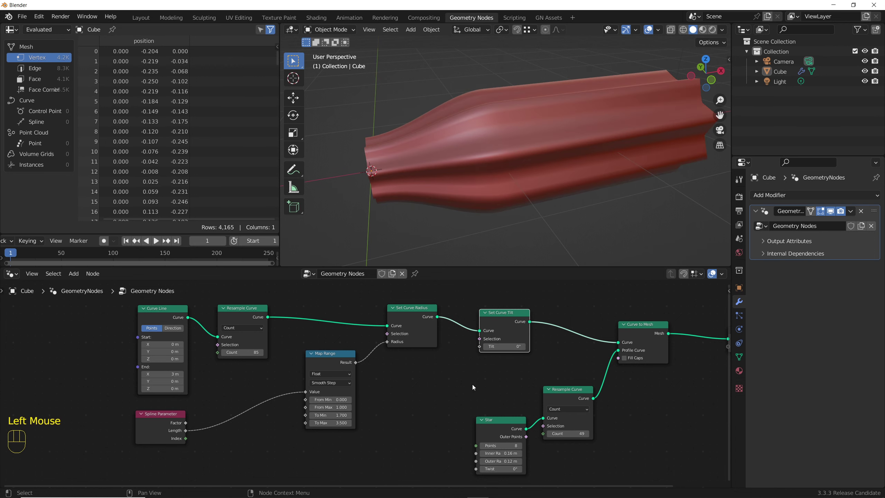
- Duplicate the Spline Parameter node below Map Range and link the copy's Factor to the Tilt input of Set Curve Tilt
click(152, 423)
key(shift+d)
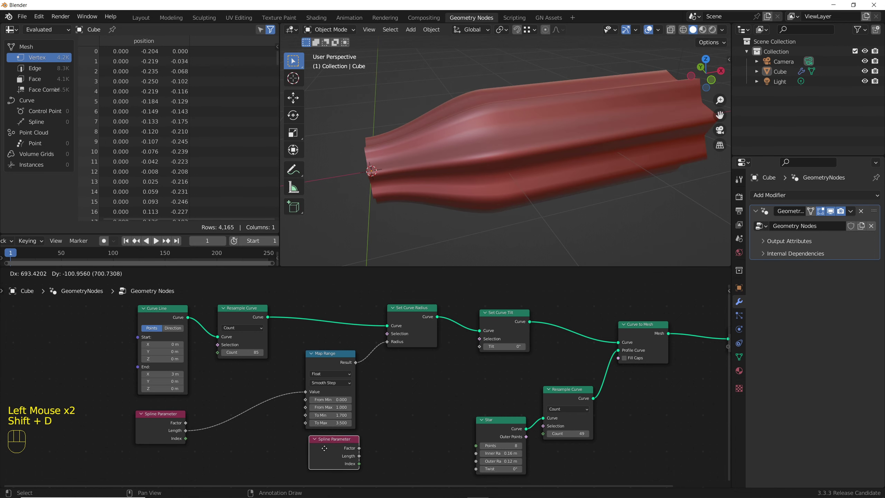
click(324, 450)
drag(356, 449, 480, 347)
middle_drag(429, 192, 396, 212)
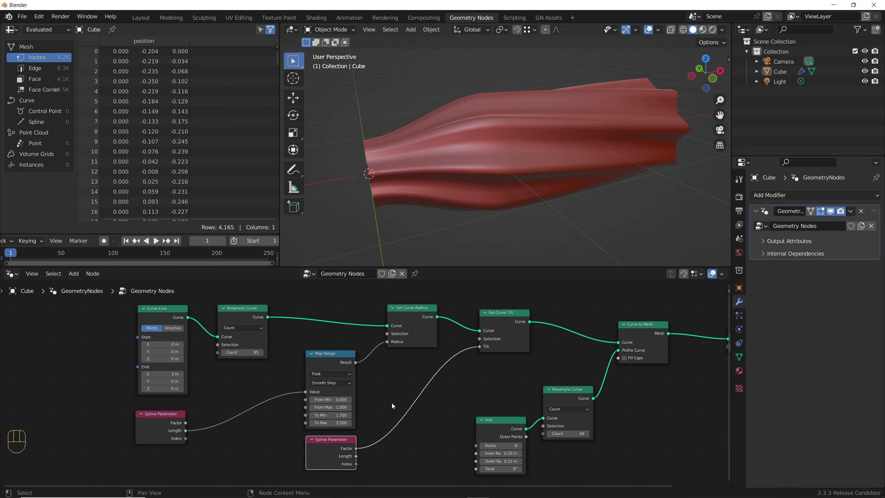
- Insert a Math node between the new Spline Parameter and Set Curve Tilt, set to Multiply with a value of 6.250
key(shift+a)
text(math)
key(Return)
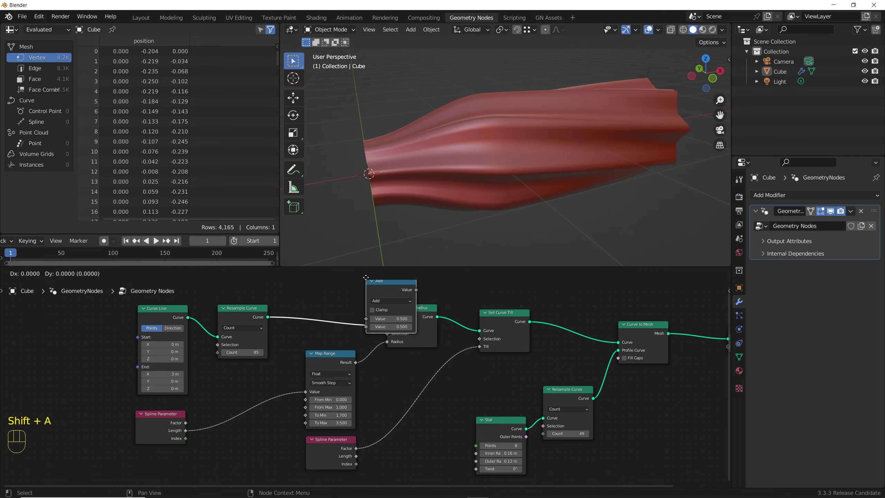
click(393, 373)
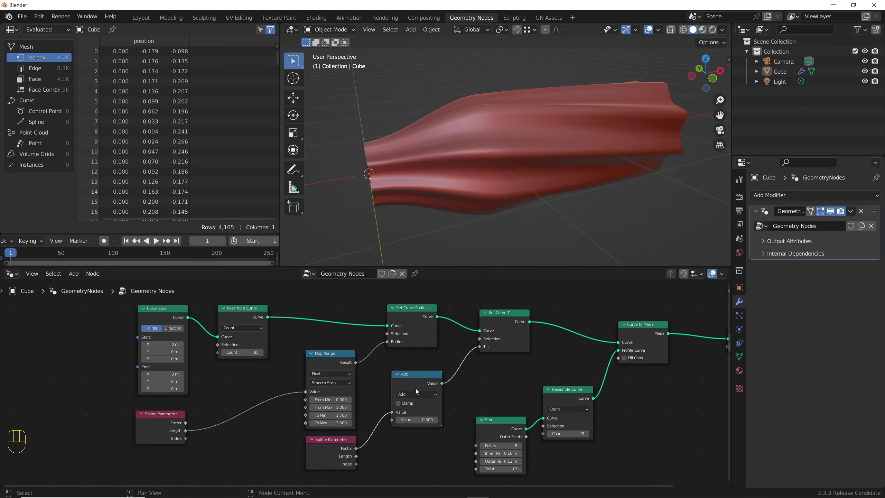
shift+drag(413, 419, 454, 419)
click(406, 394)
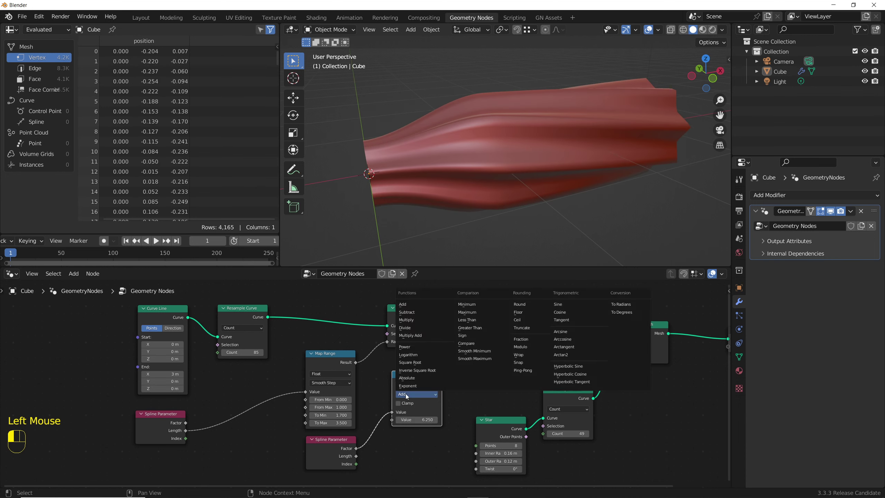
click(414, 330)
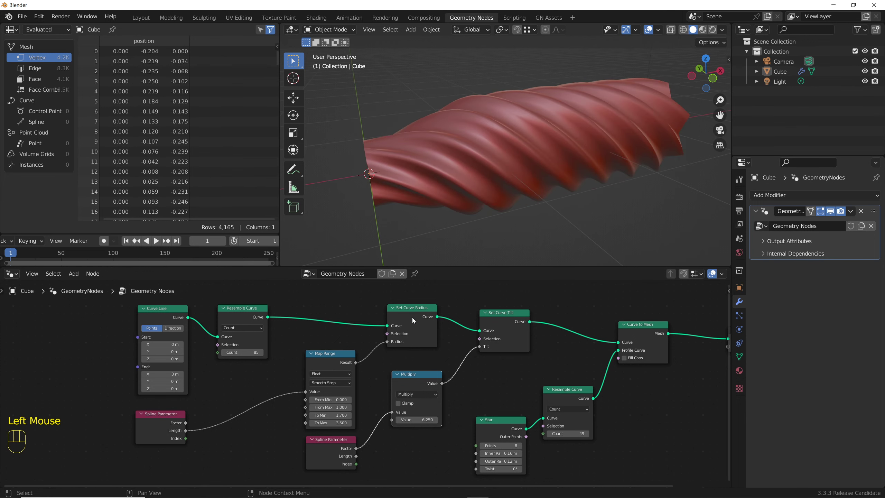
- Set the Multiply value to 1.000 and the Curve Line's End X to 3.05 m
mouse_move(415, 419)
shift+mouse_down()
mouse_move(390, 419)
mouse_move(447, 420)
mouse_move(373, 431)
mouse_move(391, 410)
mouse_move(426, 420)
shift+mouse_up()
scroll(421, 186, down, 2)
middle_drag(421, 187, 396, 204)
mouse_move(152, 374)
shift+mouse_down()
mouse_move(138, 373)
mouse_move(153, 373)
shift+mouse_up()
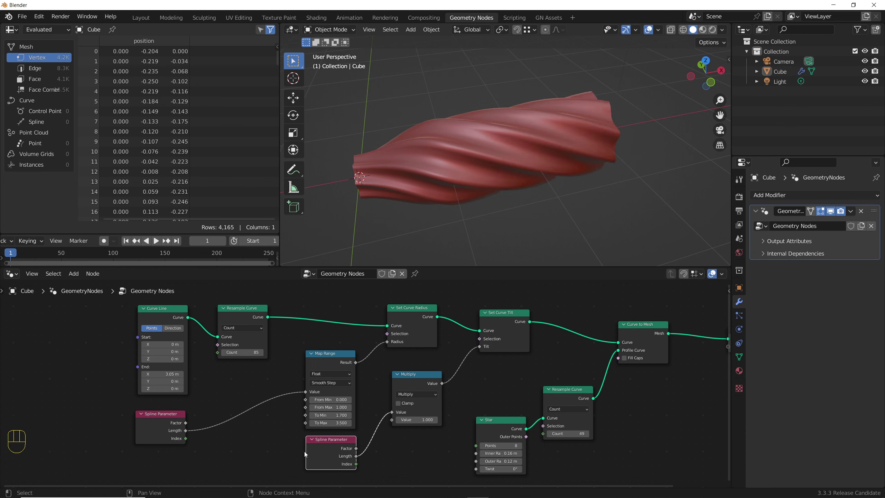
- Compare the Spline Parameter's Factor and Length as the Multiply input, and shorten the Curve Line to End X 2 m
drag(356, 448, 391, 413)
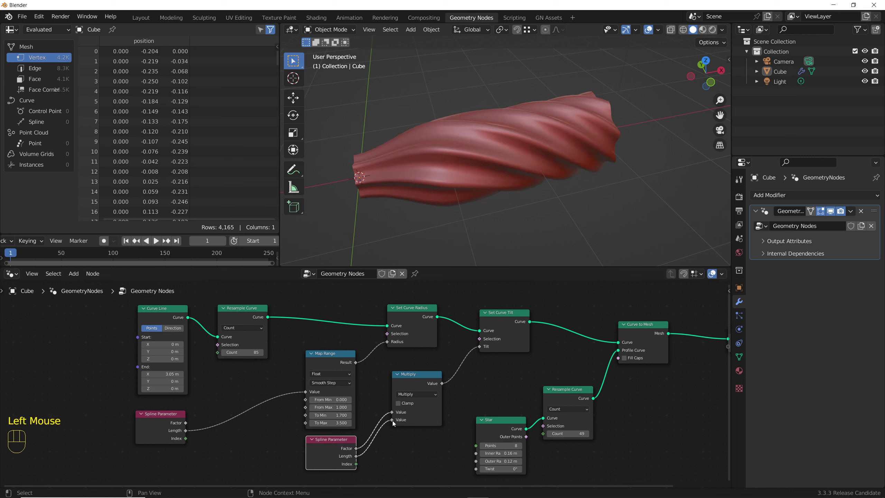
click(393, 421)
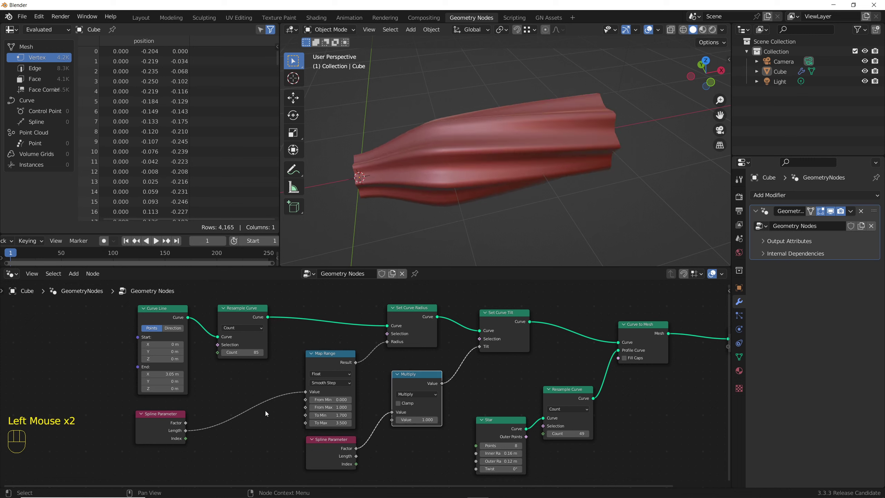
mouse_move(170, 374)
shift+mouse_down()
mouse_move(185, 374)
mouse_move(164, 375)
shift+mouse_up()
- Replace the Star with a Quadrilateral of 0.06 m width and height feeding the profile's Resample Curve, and turn off the wireframe overlay
click(505, 403)
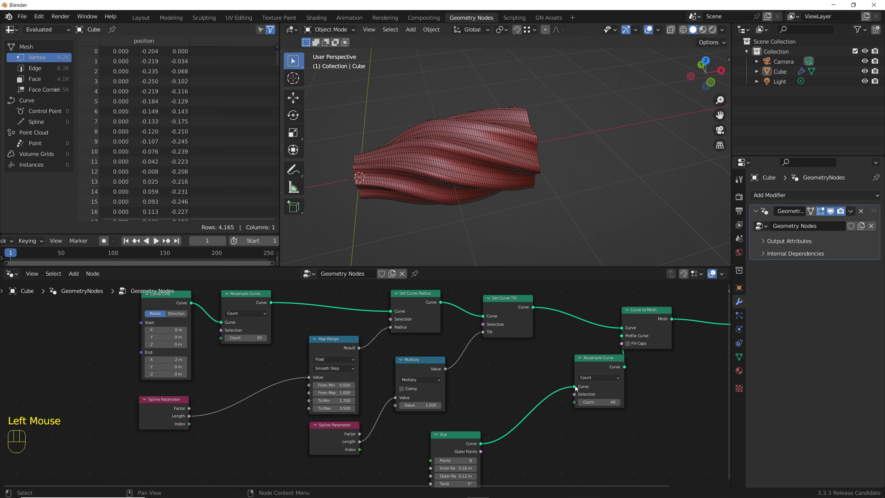
drag(575, 387, 541, 391)
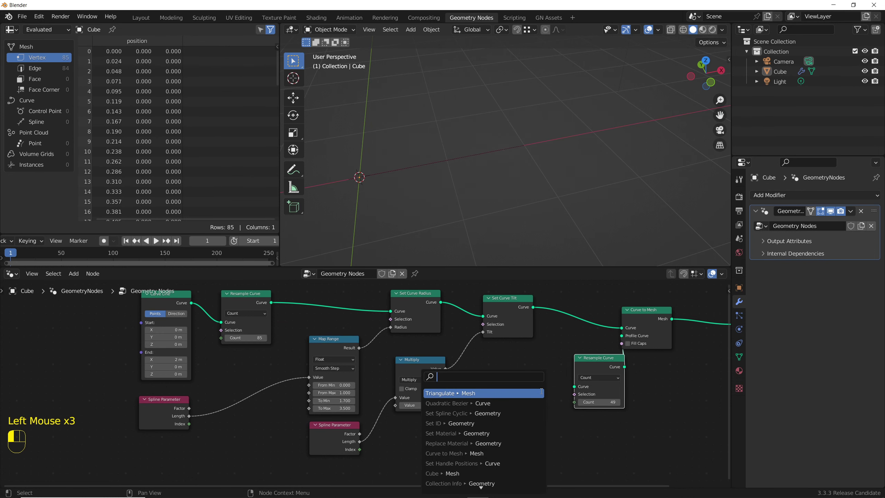
text(qua)
click(540, 390)
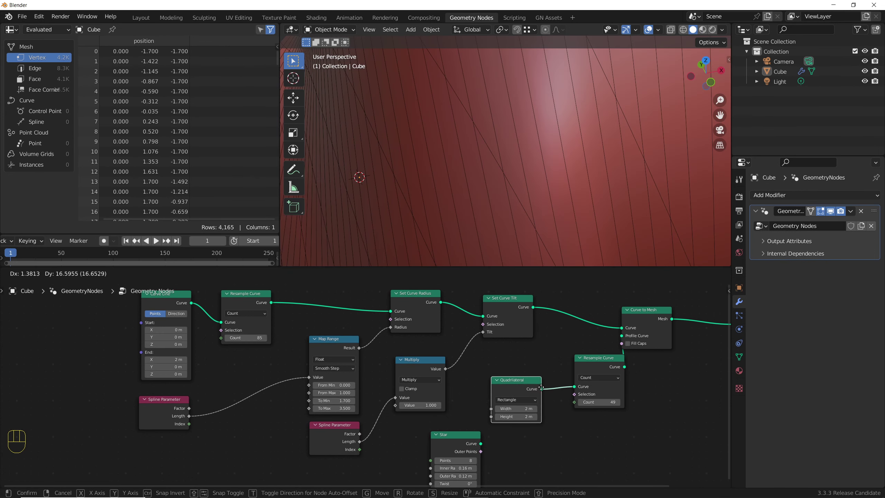
mouse_move(516, 409)
shift+mouse_down()
mouse_move(502, 408)
mouse_move(516, 409)
shift+mouse_up()
click(658, 30)
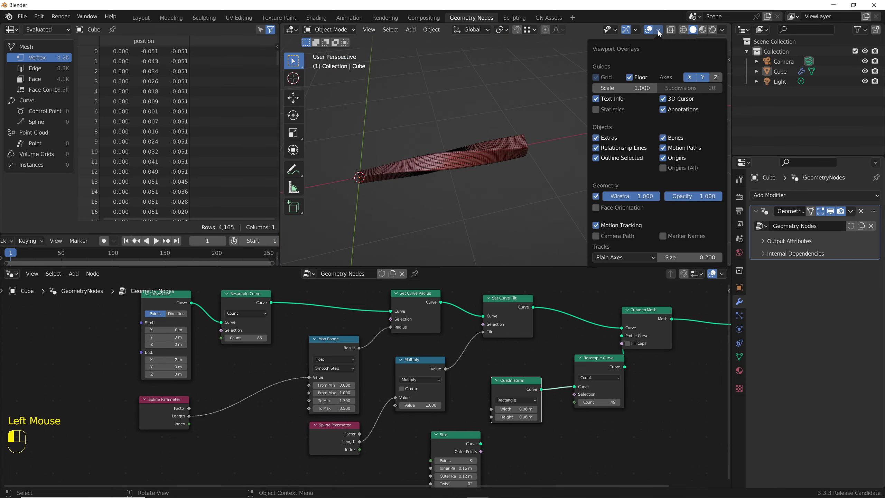
scroll(505, 192, up, 3)
middle_drag(505, 192, 353, 166)
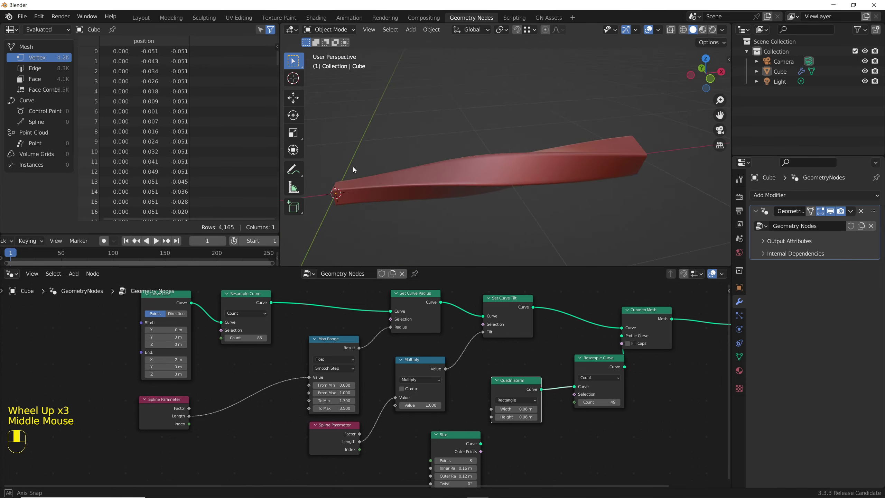
- Switch the Quadrilateral to Parallelogram with a 0.04 m offset and examine the twisted mesh
click(518, 400)
click(518, 413)
shift+drag(519, 425, 505, 424)
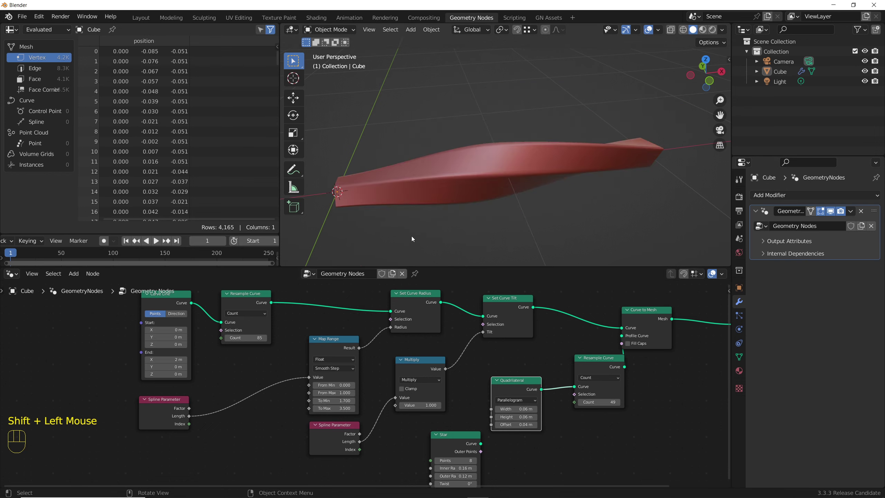
middle_drag(412, 236, 429, 195)
scroll(419, 203, down, 2)
scroll(429, 196, up, 1)
- Switch the Quadrilateral to Kite with bottom and top heights of 0.06 m
click(516, 400)
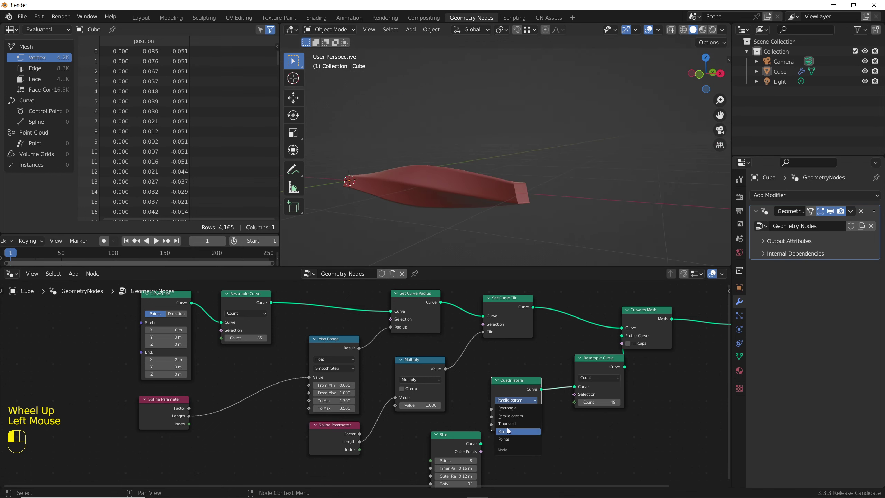
click(514, 424)
mouse_move(516, 417)
shift+mouse_down()
mouse_move(500, 416)
mouse_move(509, 417)
mouse_move(502, 425)
shift+mouse_up()
mouse_move(502, 198)
middle_down()
mouse_move(494, 209)
mouse_move(630, 200)
mouse_move(540, 209)
mouse_move(501, 187)
mouse_move(487, 202)
middle_up()
scroll(540, 209, up, 2)
- Set the tilt's Multiply value to 7.160 and the count of the Curve Line's Resample Curve to 104
mouse_move(420, 406)
shift+mouse_down()
mouse_move(433, 406)
mouse_move(410, 405)
shift+mouse_up()
middle_drag(516, 199, 534, 204)
scroll(533, 203, up, 1)
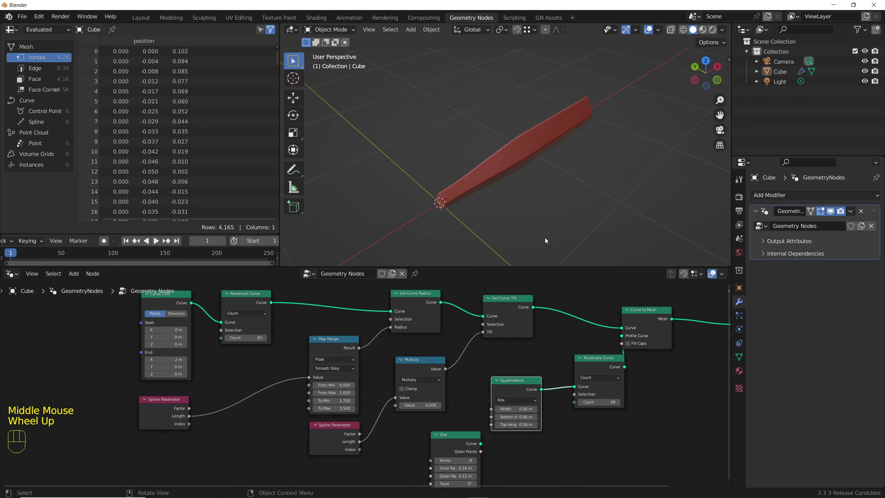
mouse_move(420, 406)
shift+mouse_down()
mouse_move(443, 405)
mouse_move(432, 406)
shift+mouse_up()
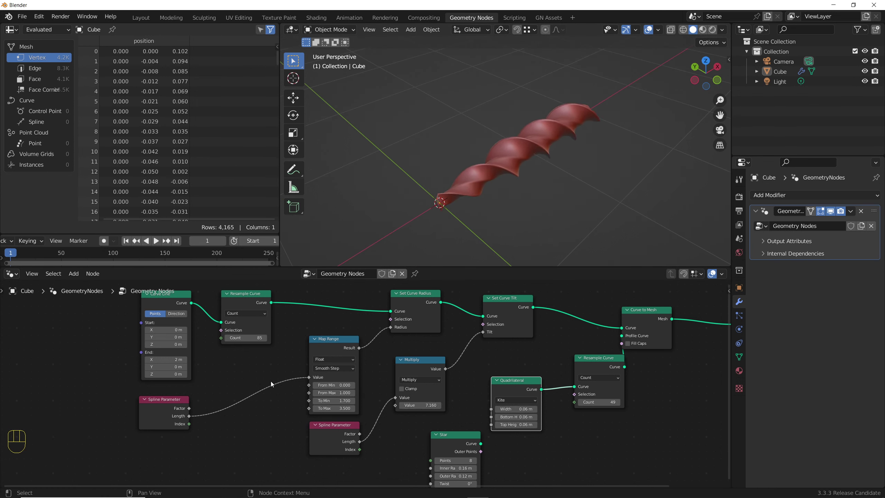
mouse_move(251, 337)
shift+mouse_down()
mouse_move(227, 338)
mouse_move(249, 337)
shift+mouse_up()
scroll(530, 176, up, 3)
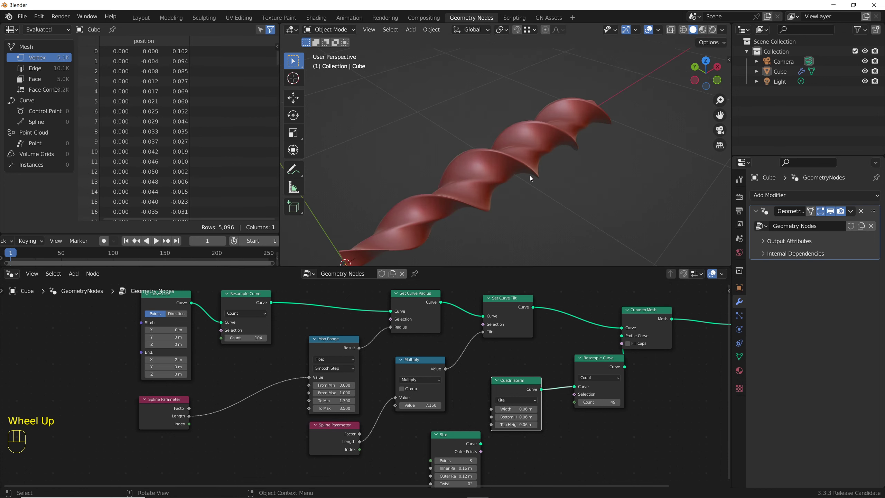
middle_drag(530, 176, 493, 166)
scroll(578, 379, down, 2)
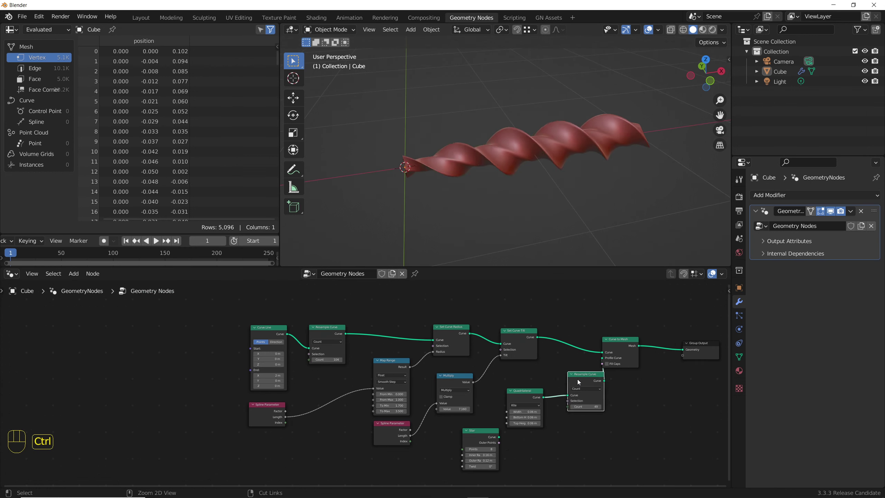
- Delete the profile's Resample Curve, the Quadrilateral and the Star nodes
click(577, 379)
key(ctrl+x)
click(523, 397)
key(Delete)
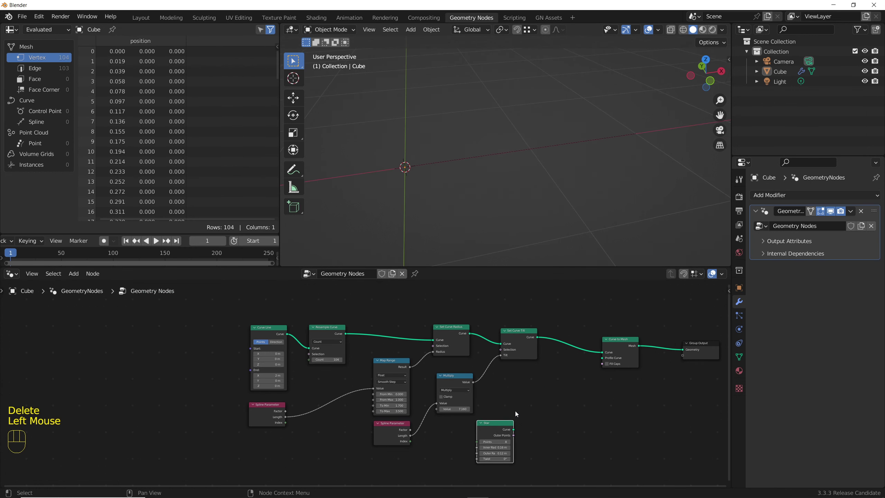
scroll(579, 364, up, 1)
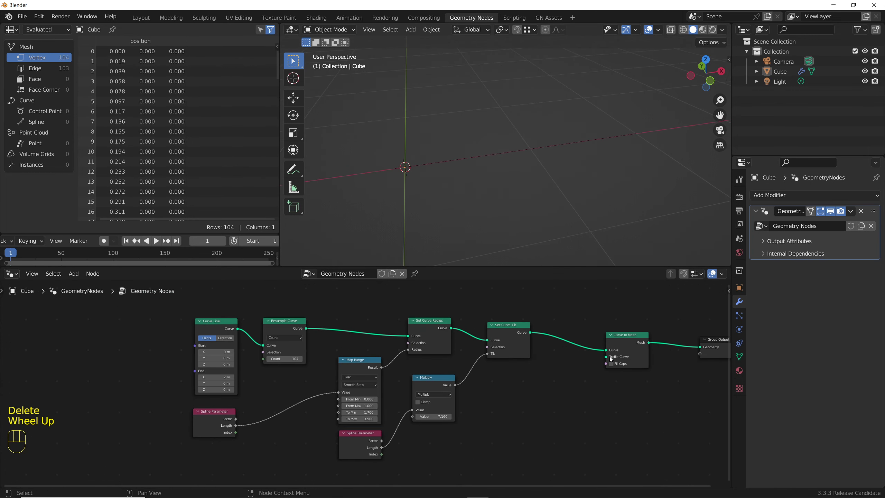
- Link a Curve Circle with a 0.05 m radius to the Profile Curve input of Curve to Mesh
drag(607, 357, 515, 439)
text(circl)
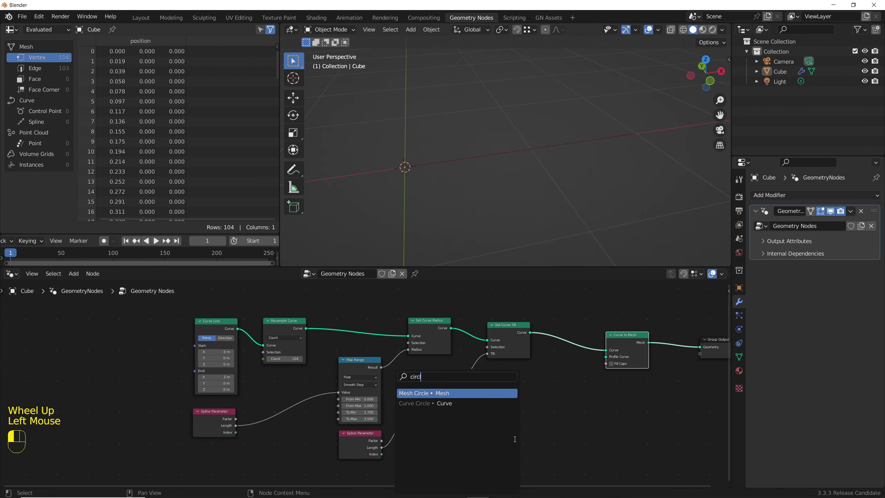
key(Down)
key(Return)
click(516, 439)
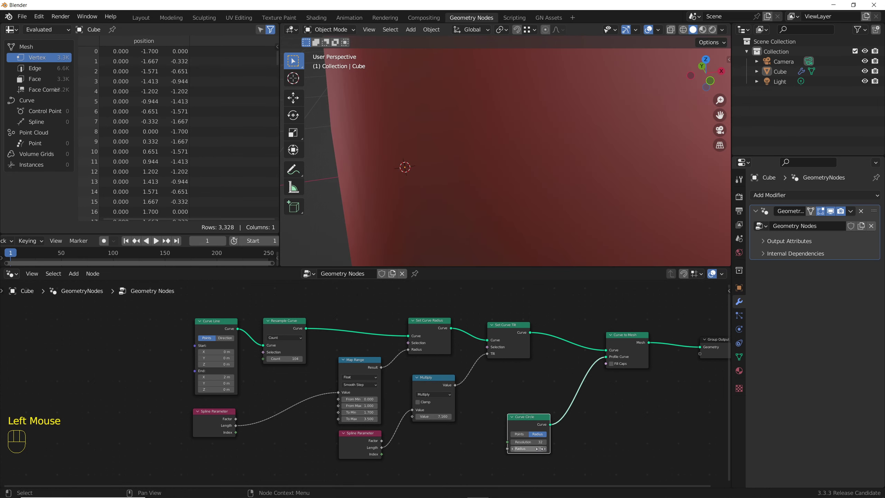
mouse_move(529, 449)
shift+mouse_down()
mouse_move(501, 449)
mouse_move(523, 449)
shift+mouse_up()
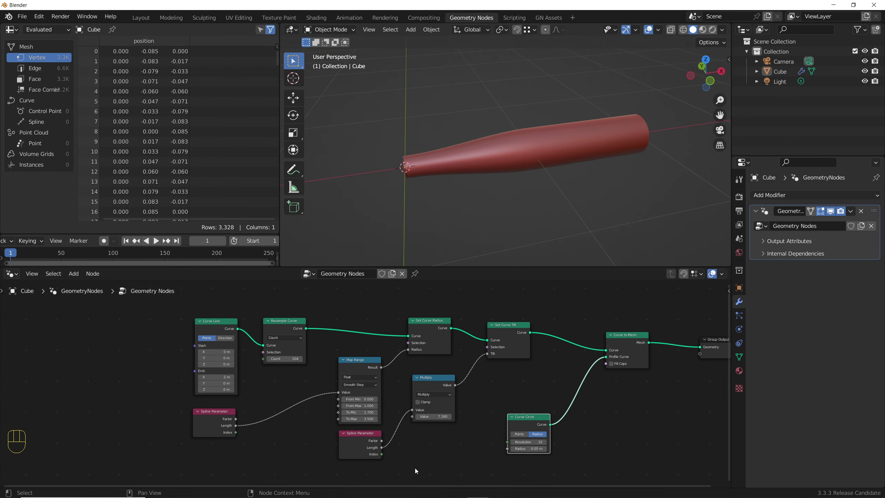
- Delete the Map Range, Multiply and Set Curve Tilt nodes, and move Set Curve Radius closer to Curve to Mesh
click(358, 389)
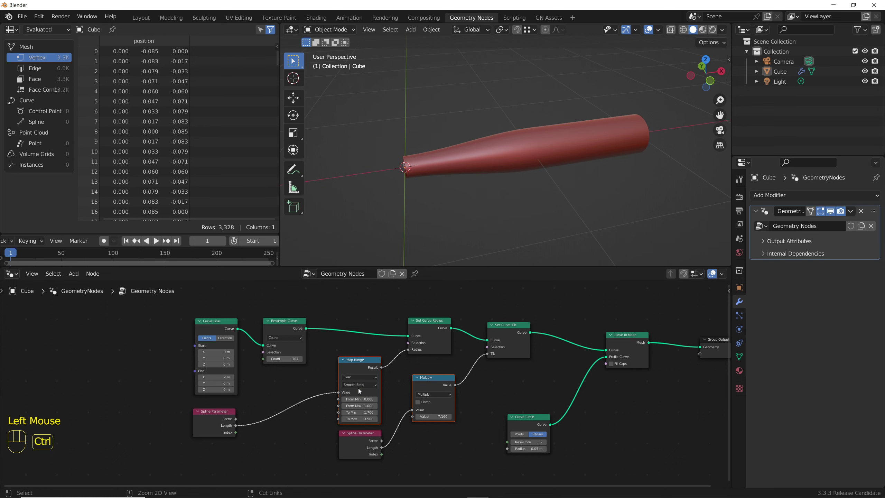
key(ctrl+x)
click(420, 328)
- Insert a Set Position node between the Resample Curve and Set Curve Radius nodes
key(shift+a)
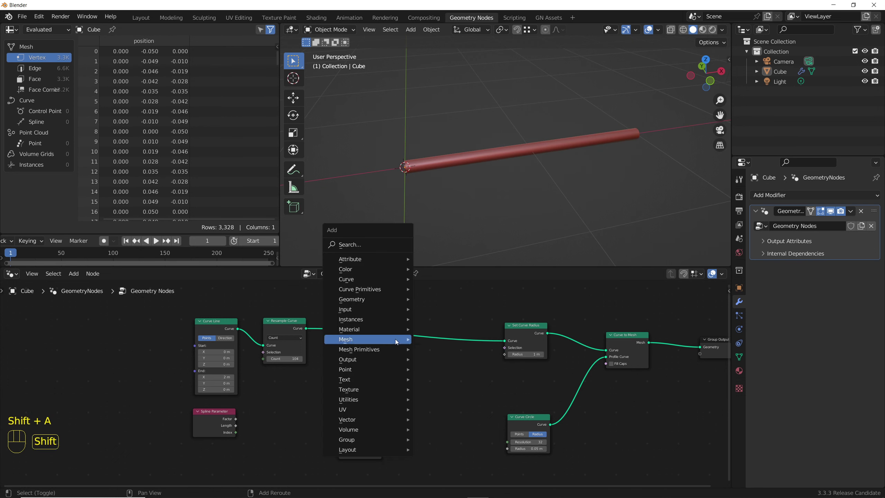
click(361, 241)
text(set)
click(381, 274)
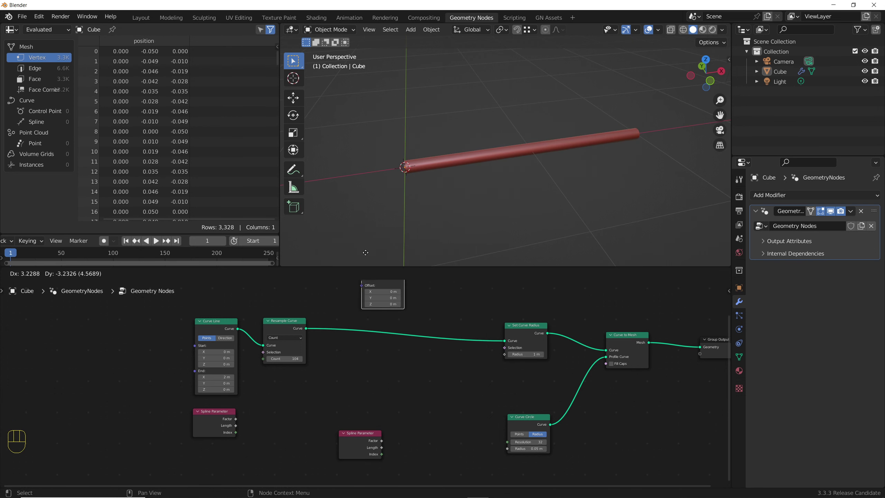
click(378, 309)
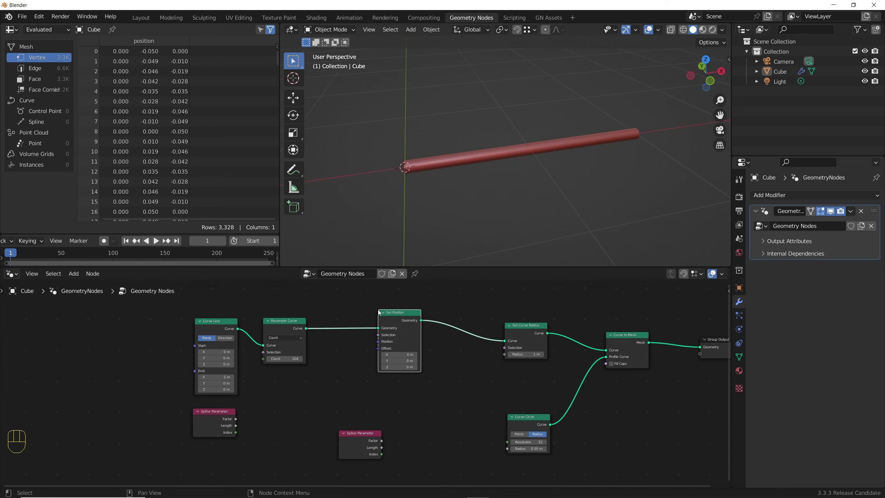
drag(384, 316, 412, 315)
- Add a Combine XYZ node and link its Vector to the Offset of Set Position
key(shift+a)
click(373, 376)
text(combine)
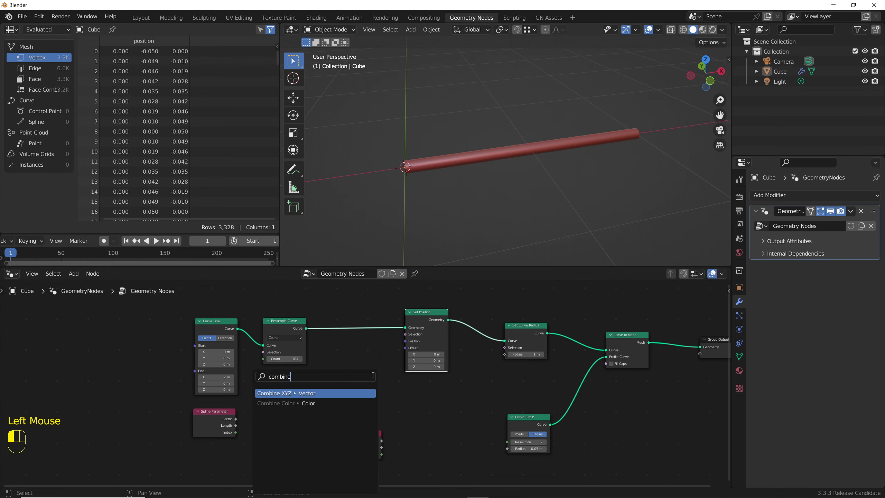
key(Return)
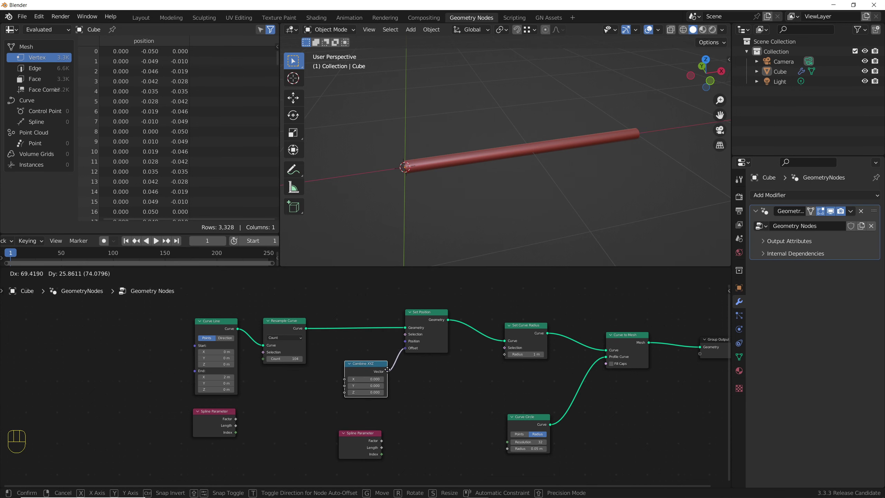
click(333, 397)
- Link a Float Curve to the Z input of Combine XYZ and feed its Value from the Spline Parameter's Factor
scroll(334, 397, up, 3)
middle_drag(306, 407, 356, 381)
drag(390, 352, 289, 376)
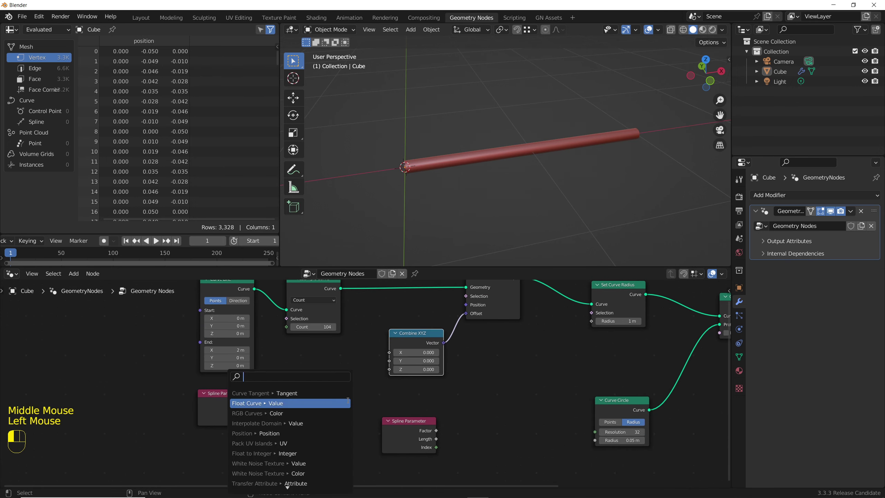
text(floa)
click(347, 393)
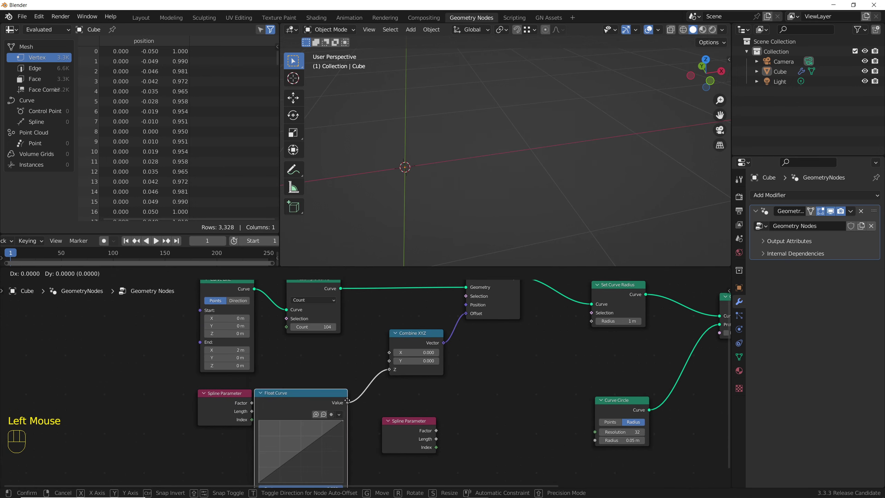
click(305, 411)
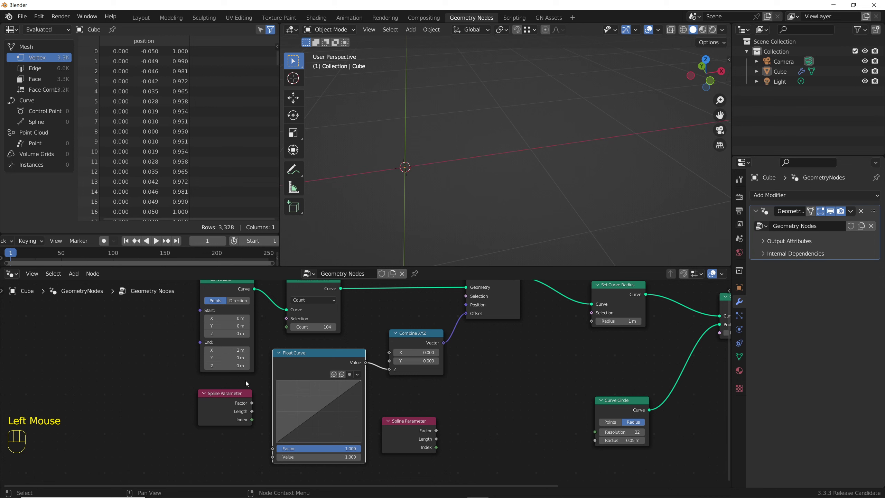
drag(253, 403, 273, 458)
scroll(418, 189, down, 5)
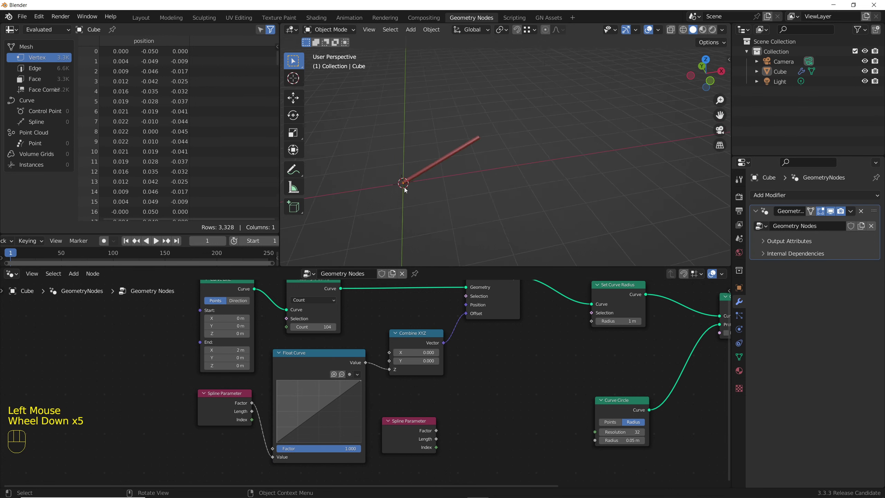
- Add a point at about 0.70, 0.88 on the Float Curve driving Z so the tube arches upward
scroll(433, 195, up, 3)
drag(325, 413, 337, 388)
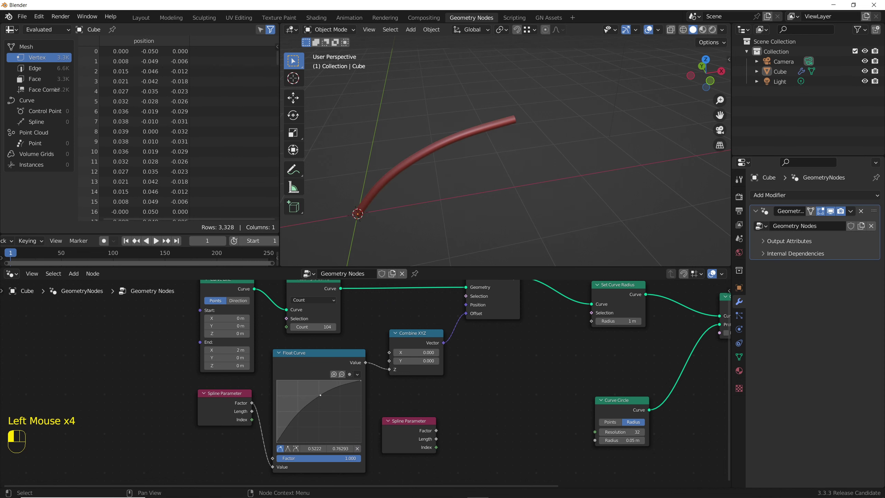
- Insert a Transform node between the Curve Circle and the Profile Curve input of Curve to Mesh
middle_drag(612, 382, 496, 379)
key(shift+a)
click(455, 282)
text(transform)
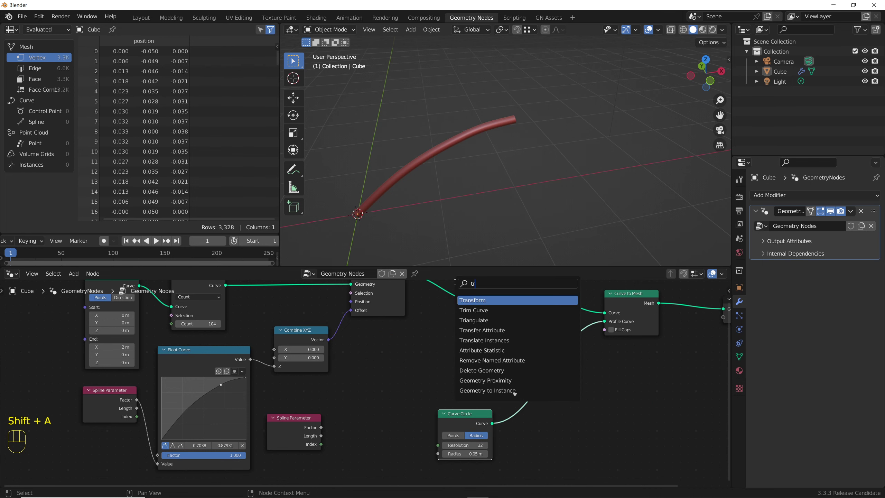
key(Return)
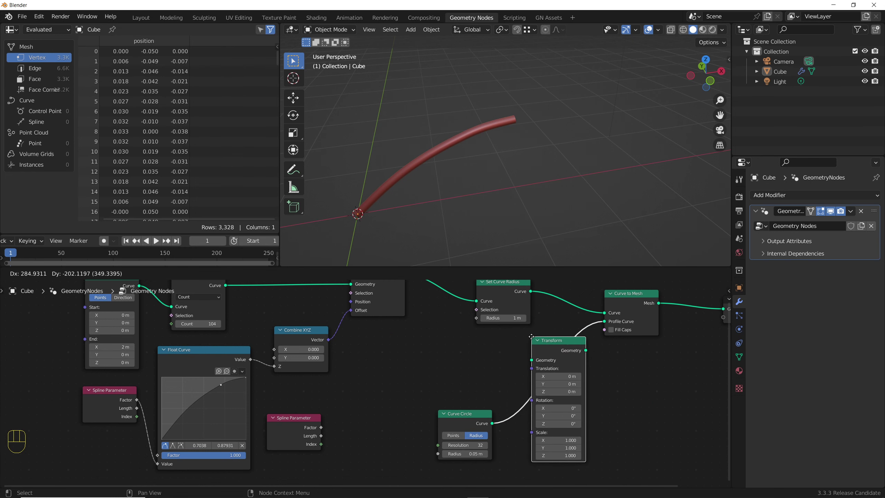
click(532, 341)
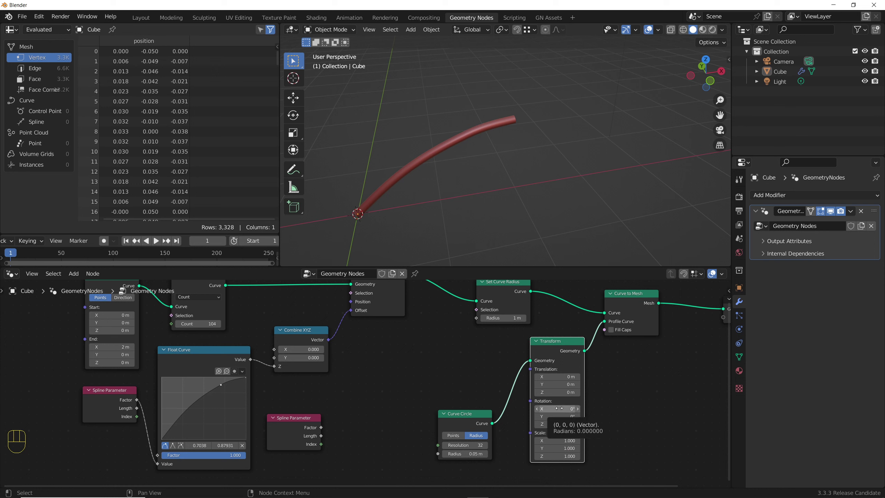
- Flatten the profile by setting the Transform node's Y scale to 0.09
shift+drag(558, 448, 537, 448)
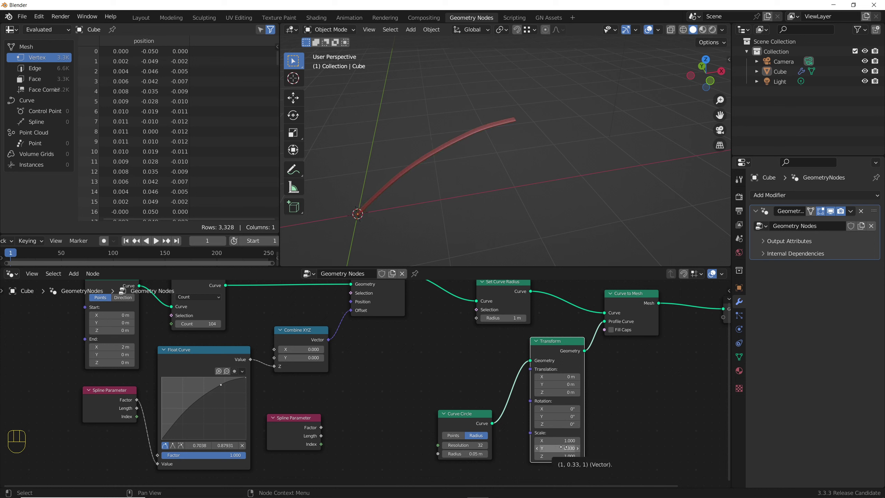
scroll(498, 122, up, 2)
scroll(498, 121, up, 3)
middle_drag(498, 121, 473, 118)
shift+drag(558, 448, 545, 449)
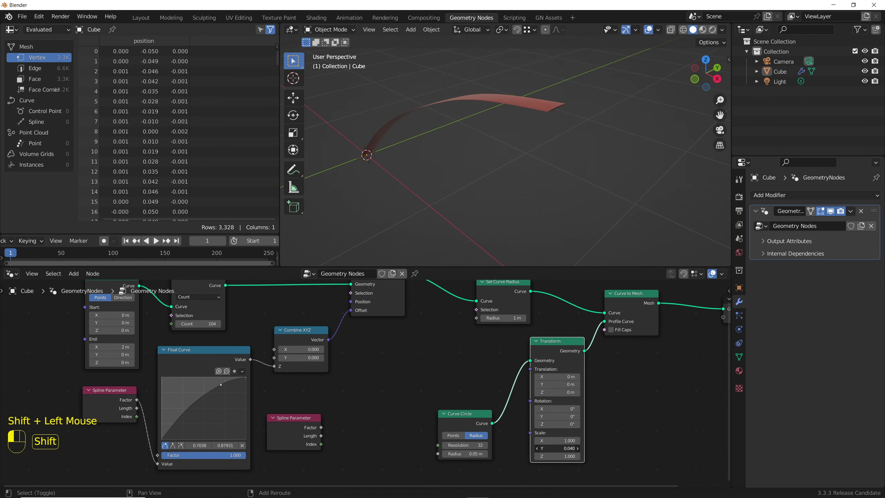
scroll(470, 142, down, 2)
scroll(572, 144, up, 2)
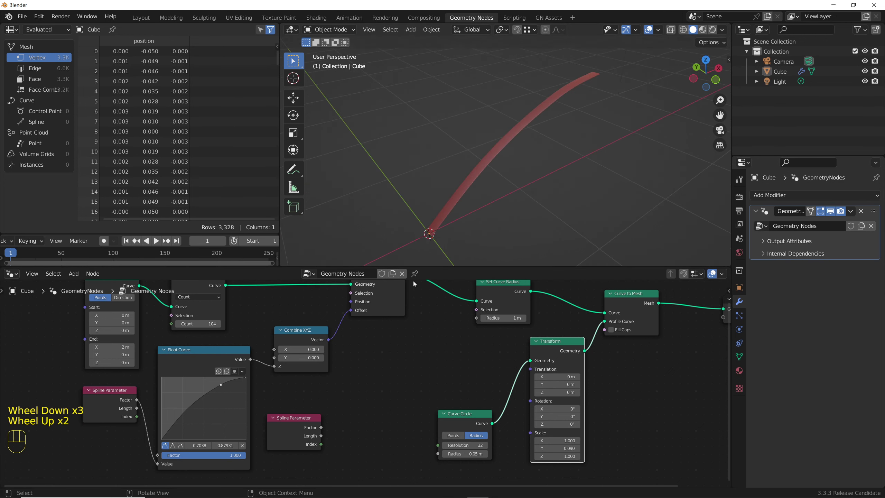
scroll(374, 413, down, 2)
scroll(363, 405, up, 2)
- Duplicate the Float Curve, feed it the unused Spline Parameter's Factor, and link its Value to the Radius of Set Curve Radius
click(186, 366)
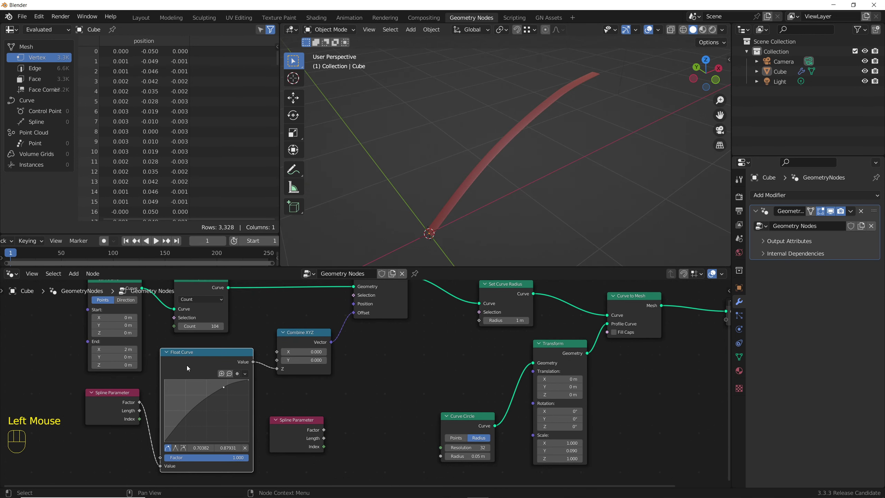
key(shift+d)
click(369, 359)
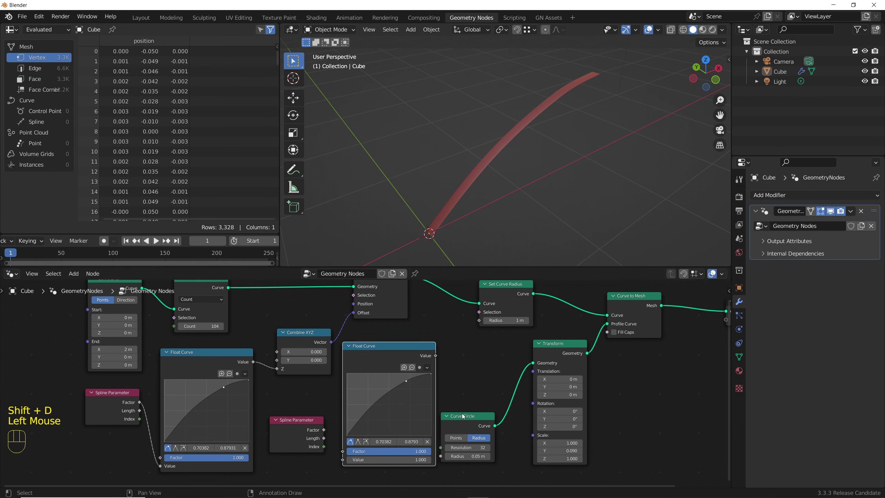
drag(470, 424, 489, 413)
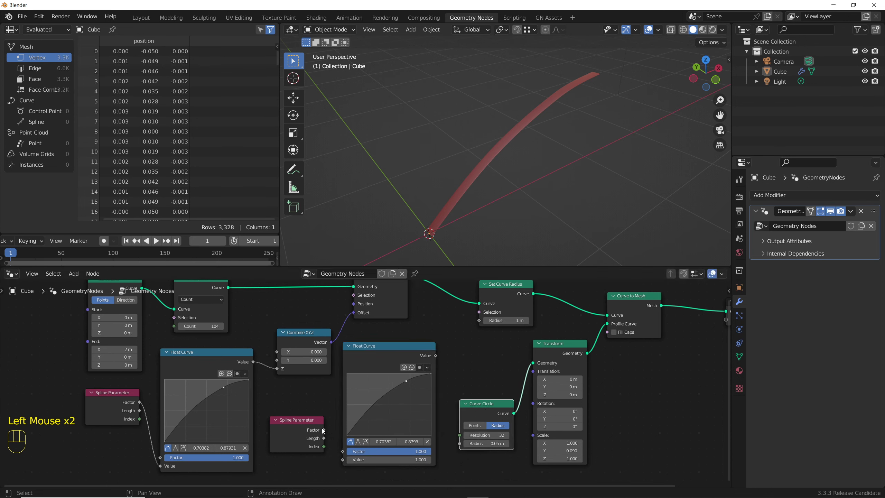
drag(324, 430, 343, 459)
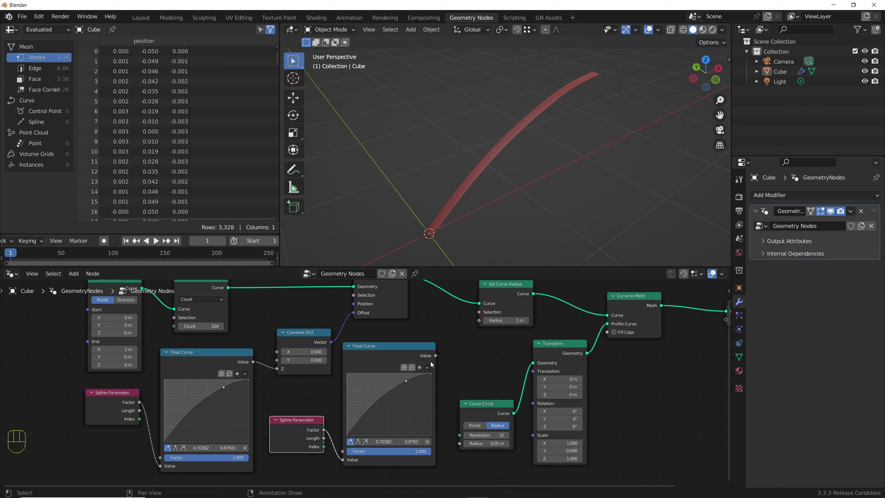
drag(436, 356, 479, 320)
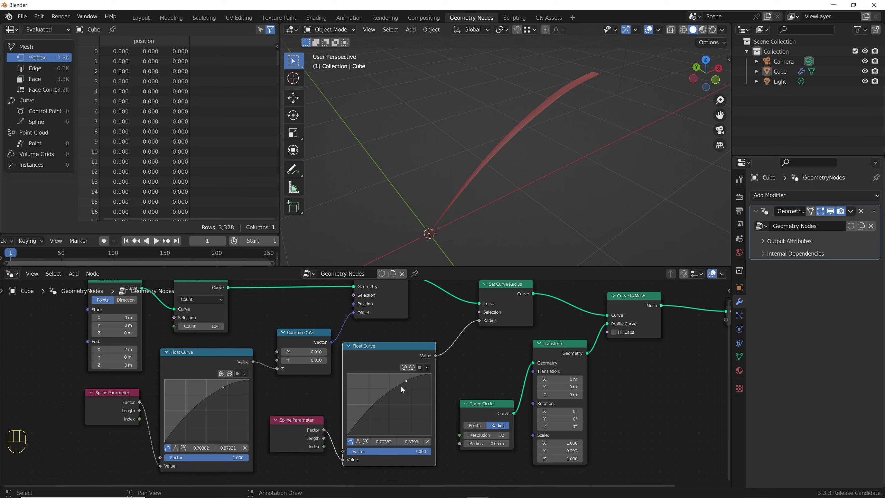
- Shape the radius Float Curve into a dome ending at 1, 0 and set the Curve Circle radius to 0.33 m
drag(405, 382, 431, 441)
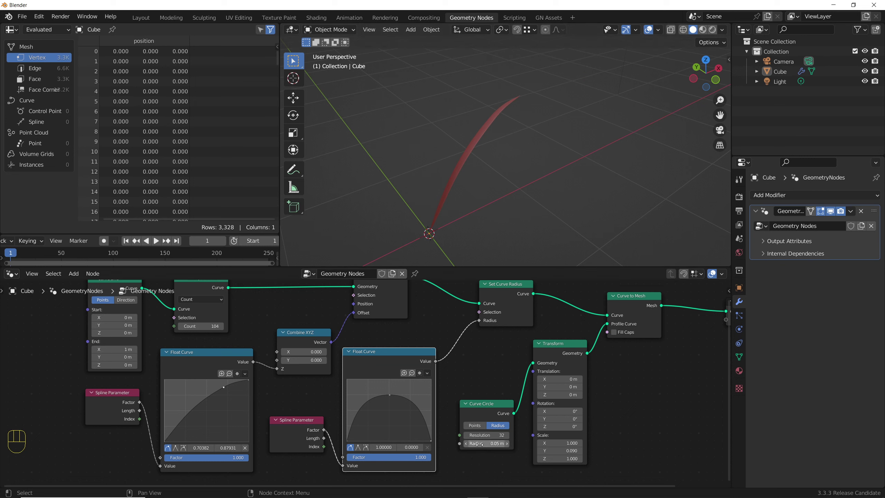
shift+drag(487, 444, 520, 443)
middle_drag(496, 136, 526, 146)
- Try lowering the middle point of the Float Curve driving Z, and undo it
key(ctrl+z)
drag(223, 389, 227, 413)
mouse_move(462, 188)
middle_down()
mouse_move(370, 166)
mouse_move(472, 177)
middle_up()
key(ctrl+z)
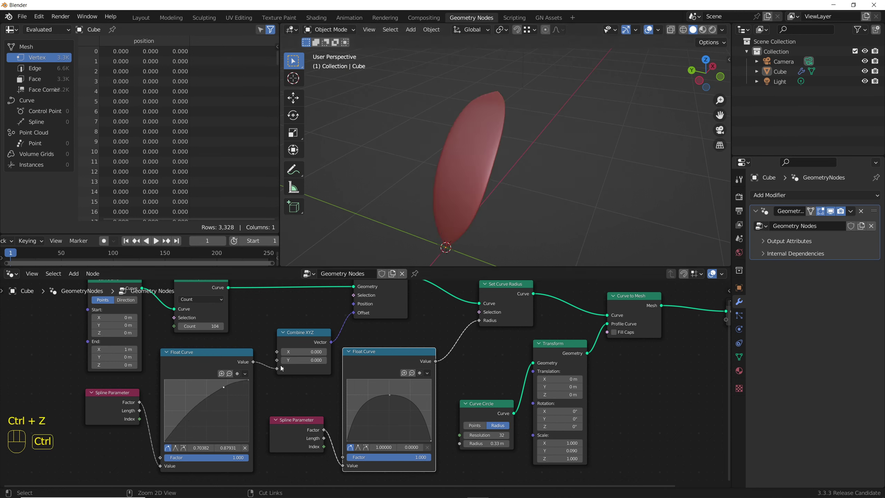
- Try dropping the end point of the Float Curve driving Z to 0, and return it to 1
drag(248, 381, 249, 440)
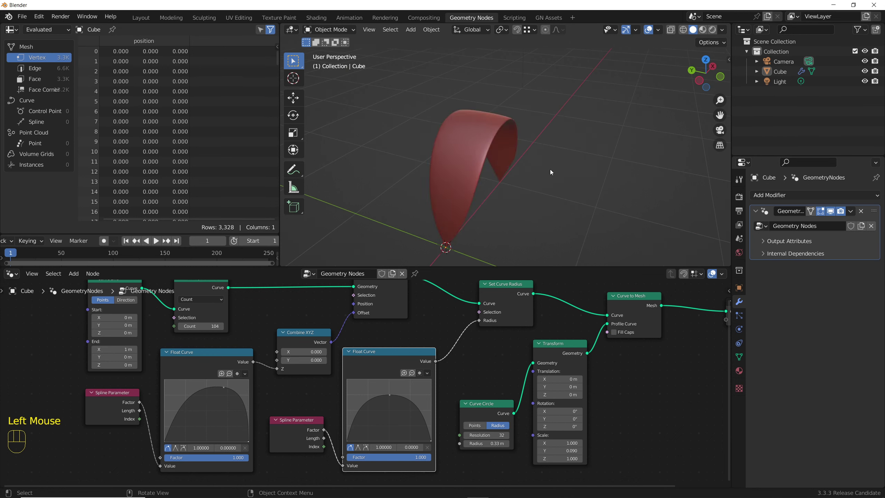
mouse_move(551, 169)
middle_down()
mouse_move(403, 157)
mouse_move(547, 166)
middle_up()
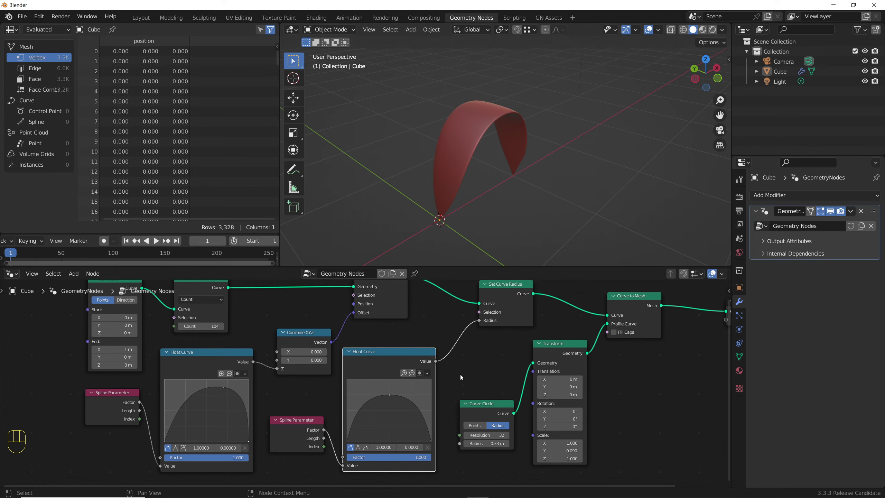
scroll(461, 374, down, 2)
middle_drag(461, 375, 426, 385)
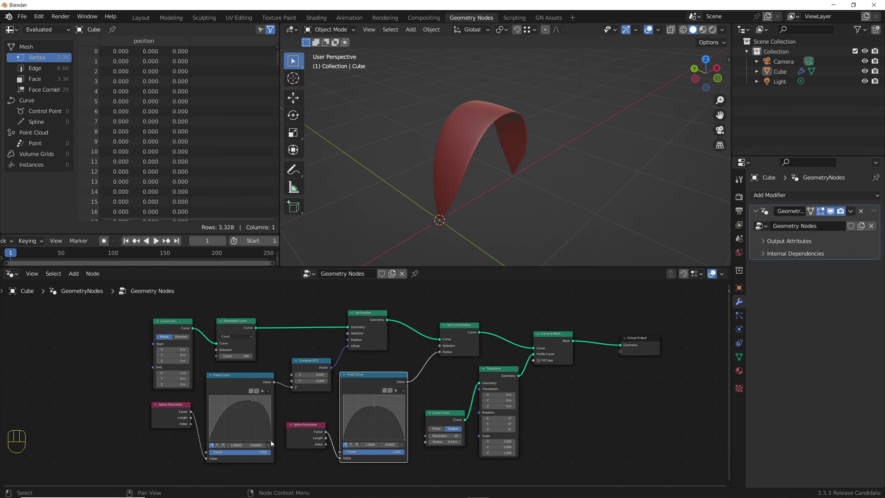
drag(271, 441, 271, 396)
- Move the Group Output away and insert a duplicate of Set Position between Curve to Mesh and Group Output
middle_drag(641, 336, 542, 327)
drag(548, 327, 627, 322)
click(258, 307)
key(shift+d)
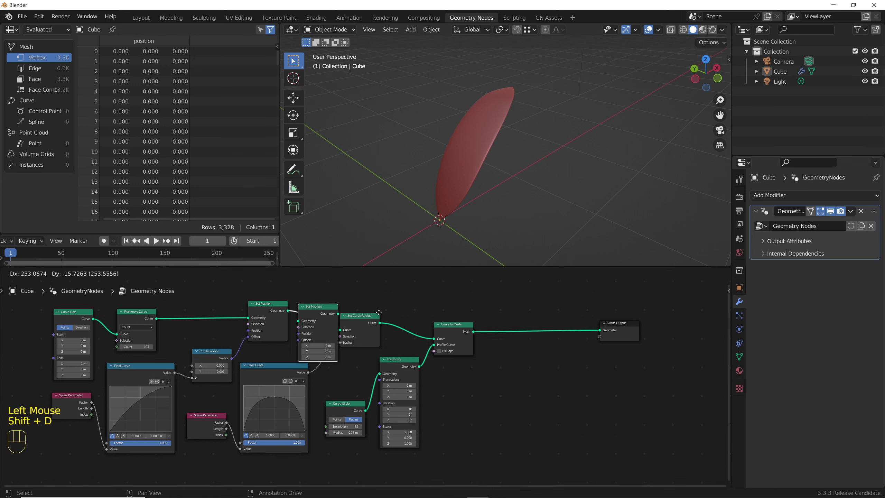
click(533, 318)
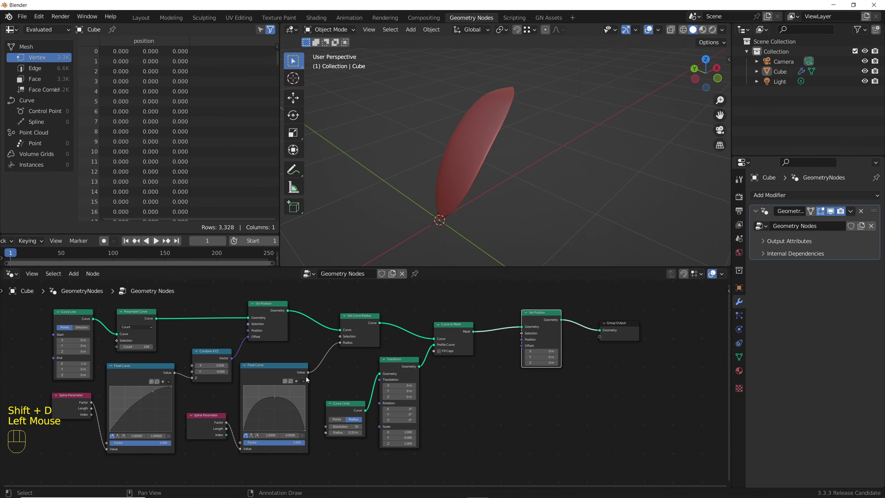
- Duplicate the Spline Parameter, Float Curve and Combine XYZ group and link the copy's Vector to the second Set Position's Offset
drag(204, 393, 164, 365)
shift+click(83, 408)
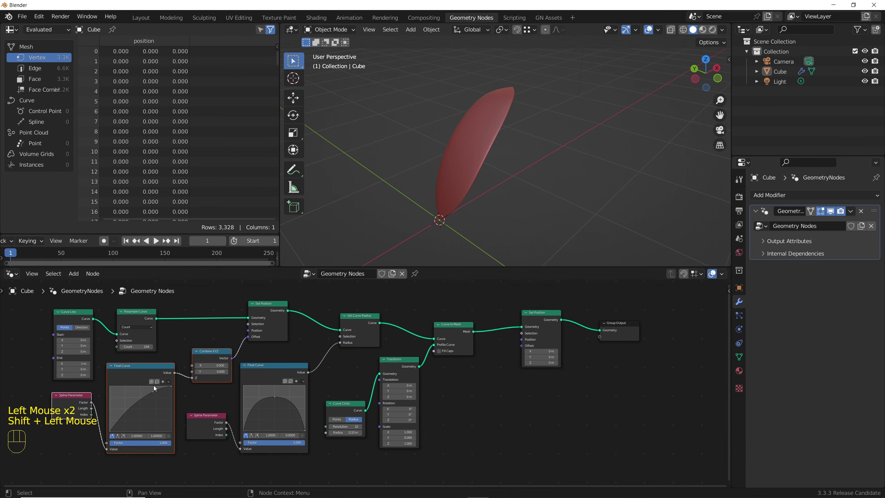
key(shift+d)
click(533, 416)
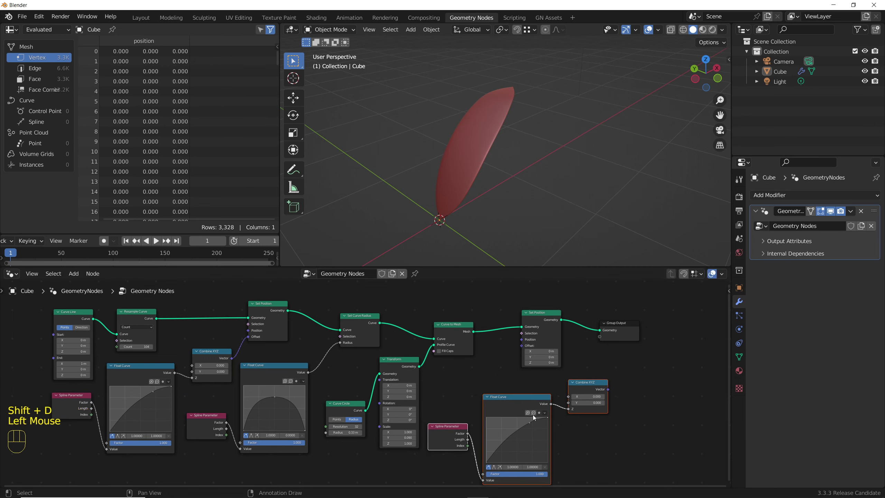
drag(608, 389, 498, 374)
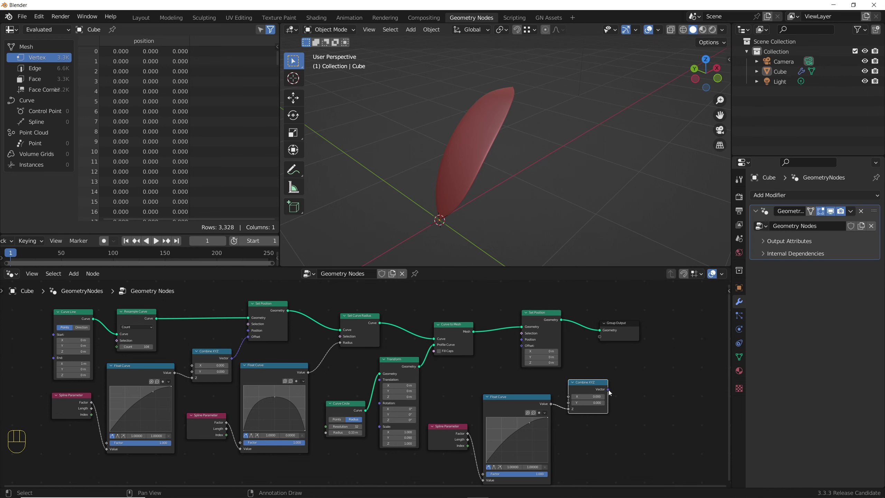
drag(609, 391, 525, 349)
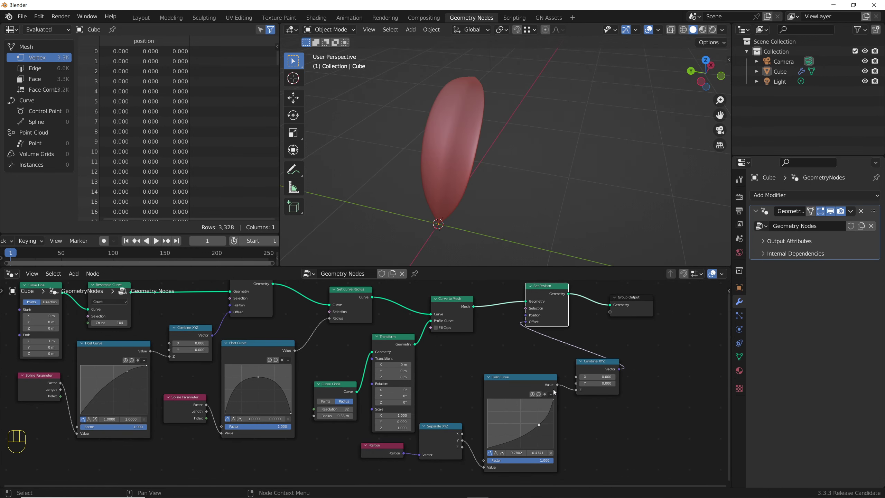
- Insert a Multiply Math node between the last Float Curve and its Combine XYZ, with a value of about 2.06
key(shift+a)
text(math)
key(Return)
click(608, 429)
click(604, 422)
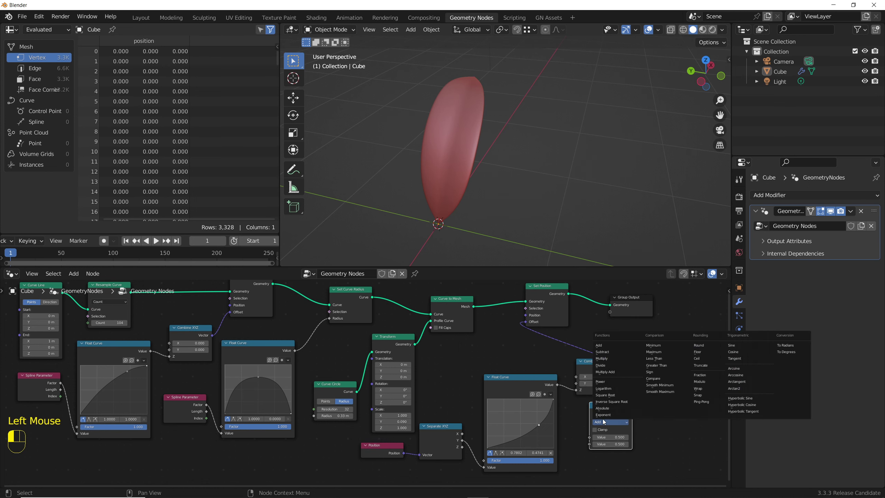
click(603, 359)
drag(610, 406, 600, 412)
mouse_move(600, 451)
shift+mouse_down()
mouse_move(624, 451)
mouse_move(591, 451)
shift+mouse_up()
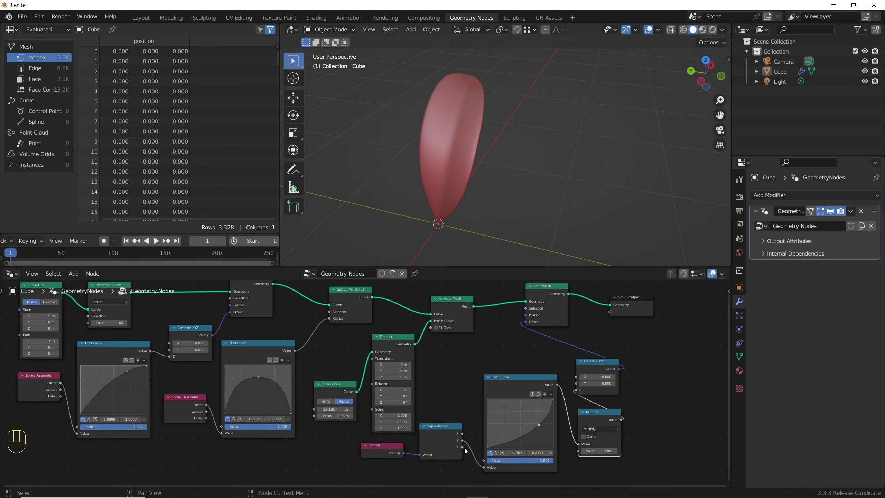
- Set the last Float Curve's clipping Min X and Min Y to -1 and reset its curve view
click(551, 394)
click(555, 407)
click(546, 394)
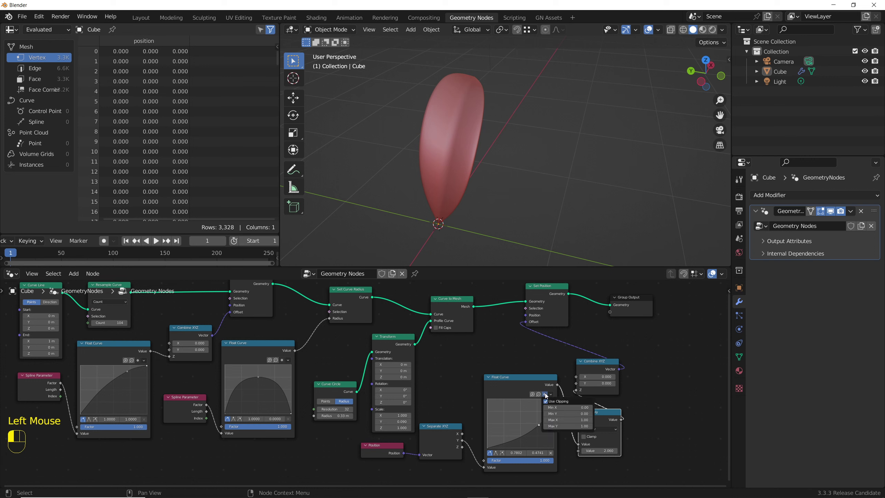
drag(553, 408, 557, 413)
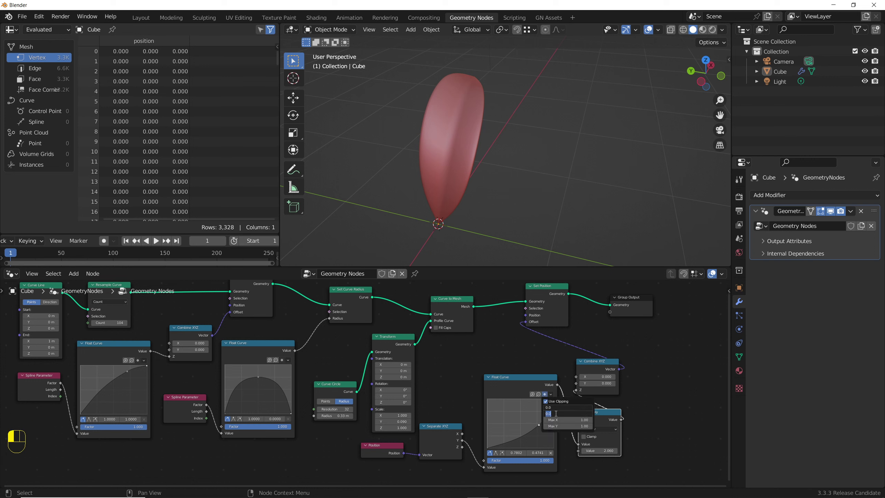
text(-1)
key(Return)
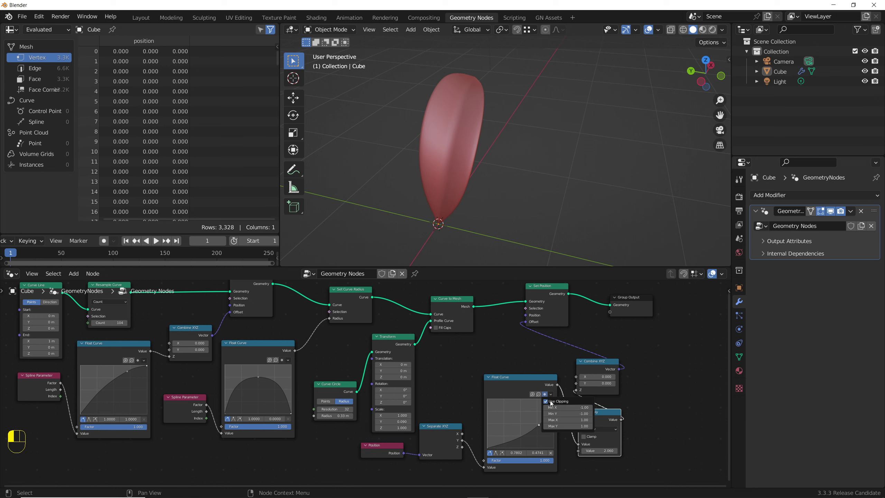
click(551, 394)
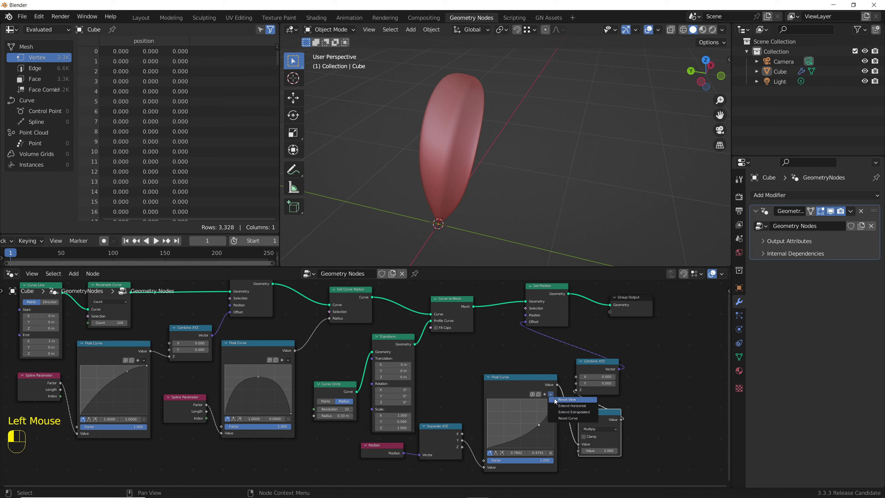
click(556, 400)
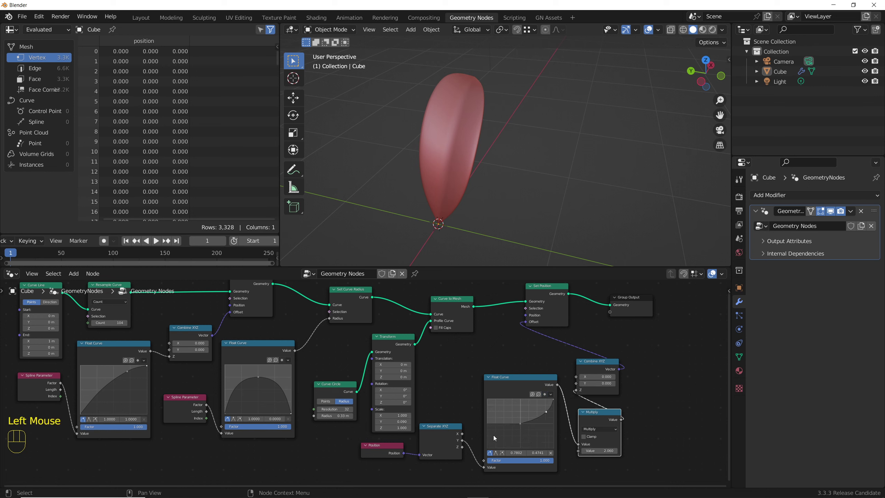
- Shape the last Float Curve into a symmetrical valley with its lowest point near 0, 0.01, keeping Factor at 1
click(520, 425)
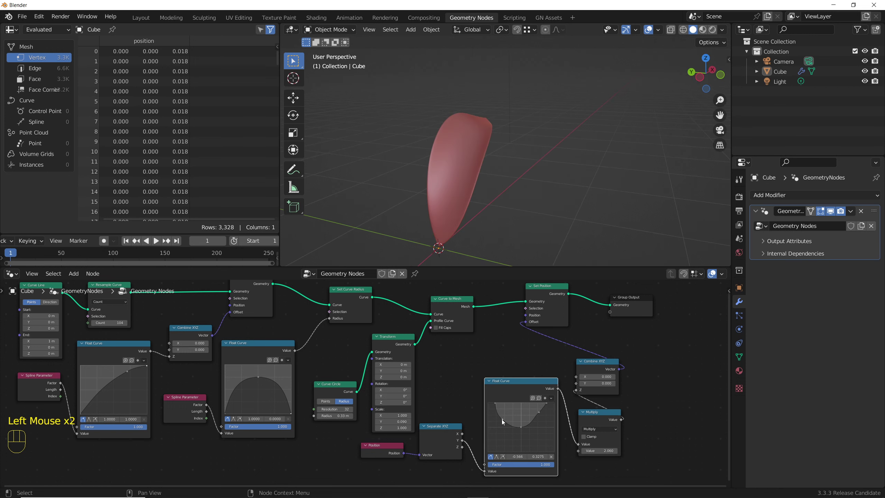
drag(538, 414, 522, 427)
click(539, 418)
drag(533, 464, 555, 464)
- Thicken the profile by setting the Transform node's Y scale to 0.27, and inspect the petal shape
middle_drag(457, 219, 440, 243)
shift+drag(408, 421, 429, 421)
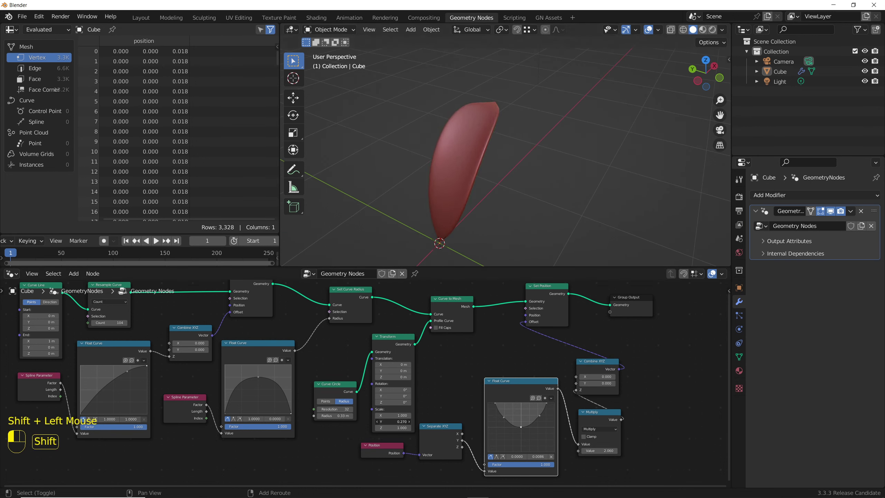
double_click(480, 166)
scroll(480, 166, up, 1)
middle_drag(480, 166, 427, 165)
- Try feeding the multiplied value into the last Combine XYZ's Y and X inputs, and relink it to Z
drag(576, 390, 577, 384)
middle_drag(465, 197, 493, 193)
drag(576, 384, 578, 377)
middle_drag(655, 195, 558, 174)
drag(576, 377, 577, 390)
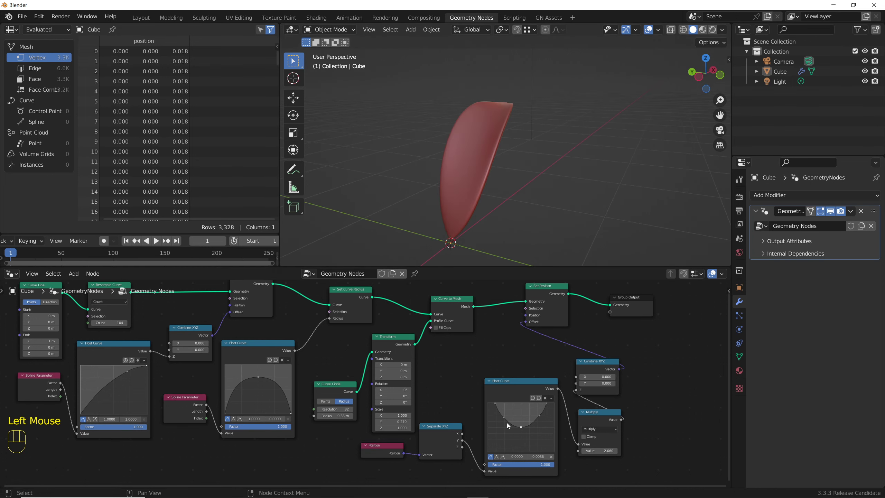
- Delete every node outside the main geometry chain except the Spline Parameter below Curve Line
scroll(505, 420, up, 4)
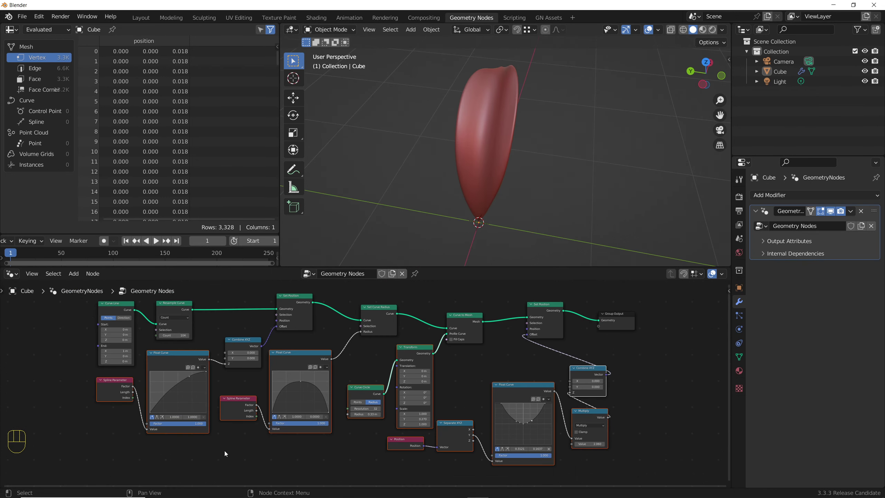
click(225, 454)
drag(650, 461, 185, 372)
key(Delete)
click(241, 339)
key(Delete)
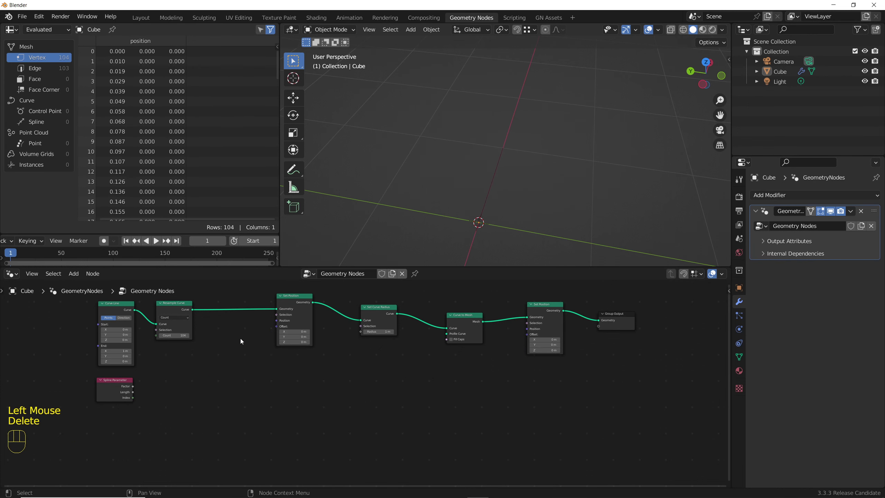
- Remove the first Set Position, Set Curve Radius and Curve to Mesh nodes, and set the Curve Line's end to 0, 0, 1 m
click(378, 326)
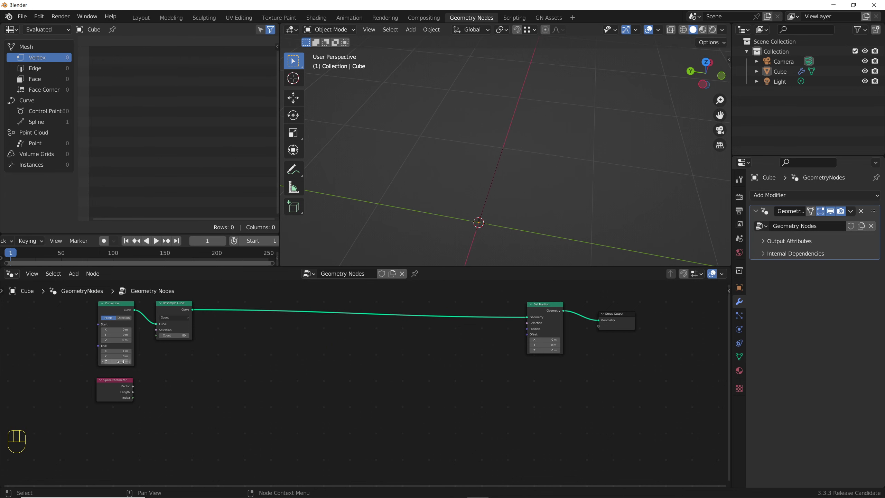
click(120, 362)
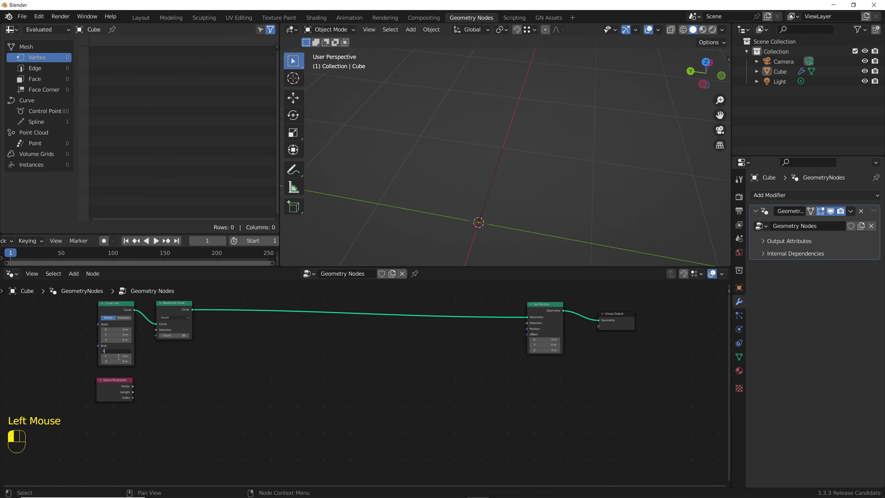
click(123, 363)
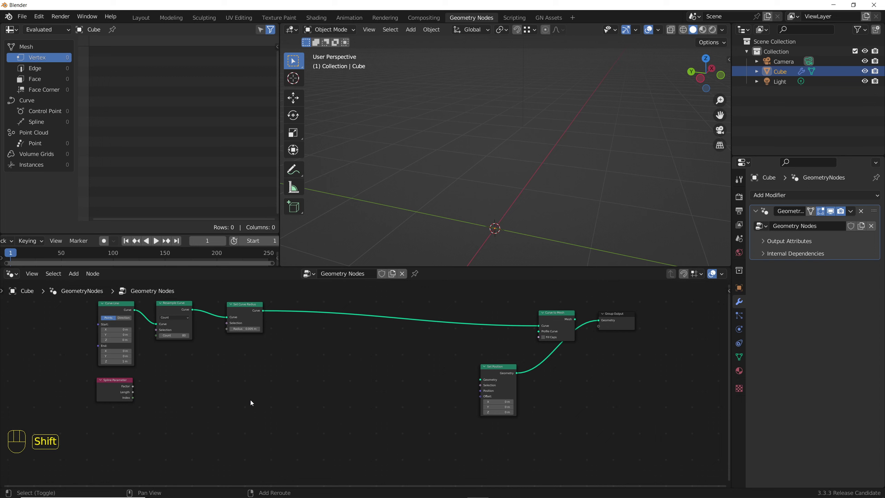
- Add a Curve Circle node below the Spline Parameter node
key(shift+a)
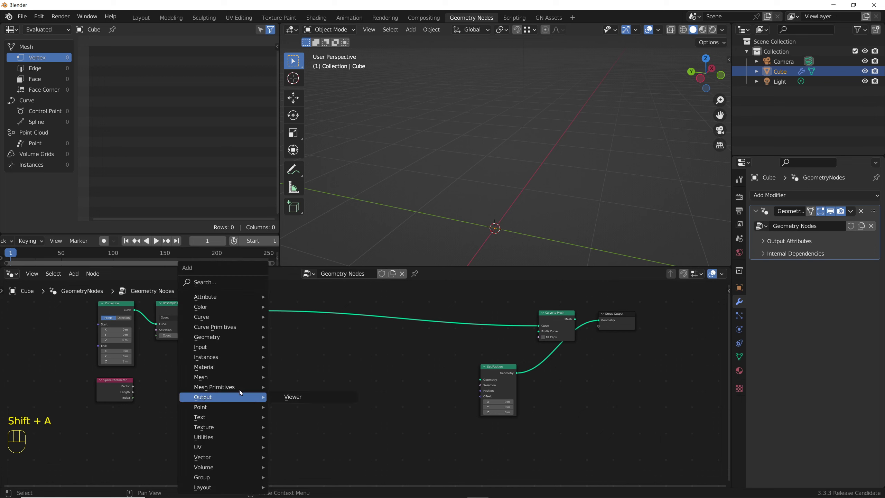
click(211, 280)
text(cir)
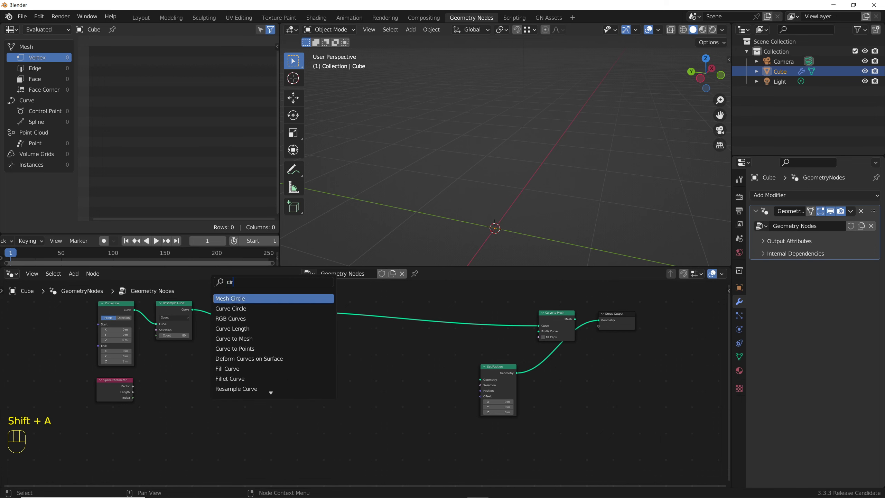
key(Down)
key(Return)
click(151, 417)
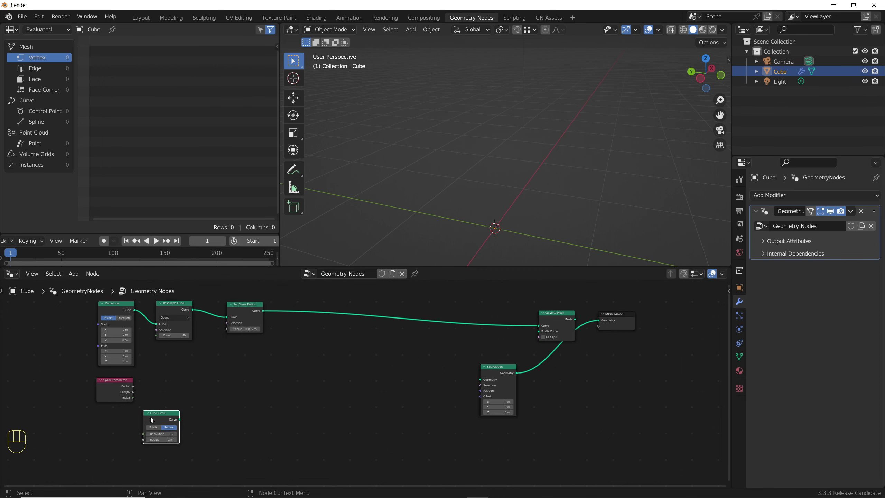
- Set the Curve Circle's resolution to 4 and connect its curve to a new Set Spline Type node set to Bezier
scroll(153, 418, up, 2)
middle_drag(153, 418, 163, 413)
drag(174, 422, 260, 392)
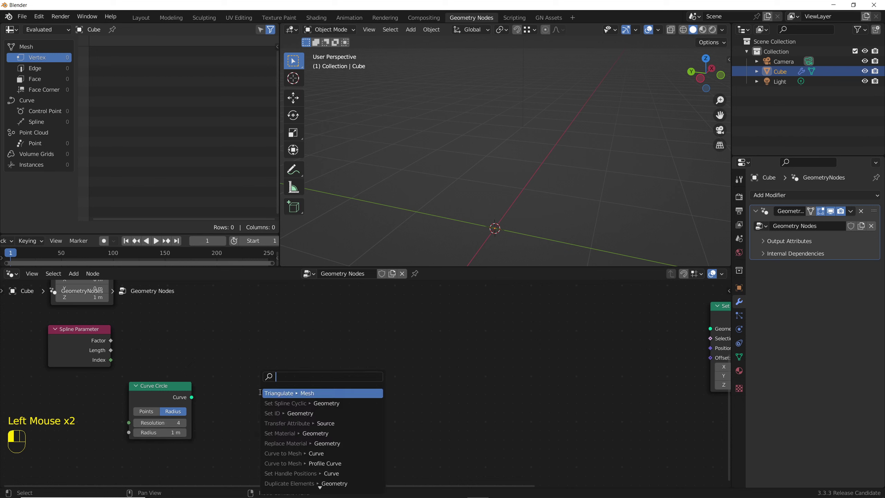
text(set sp)
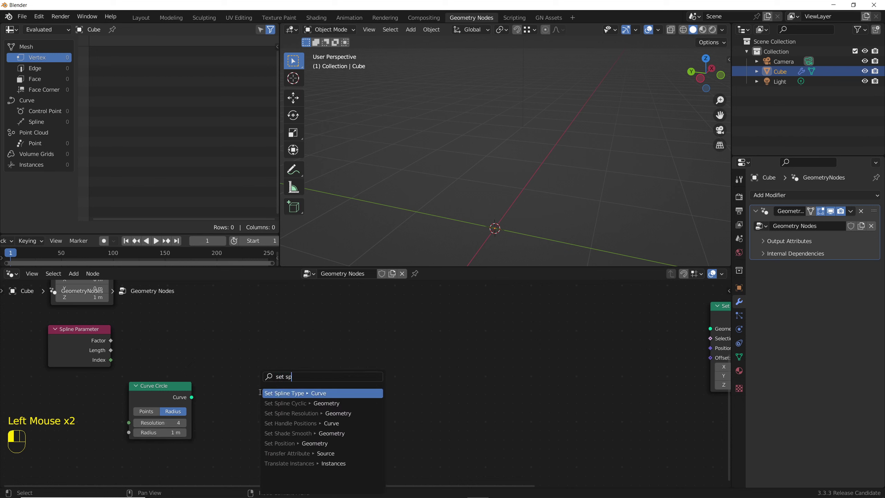
key(Return)
click(230, 417)
click(230, 415)
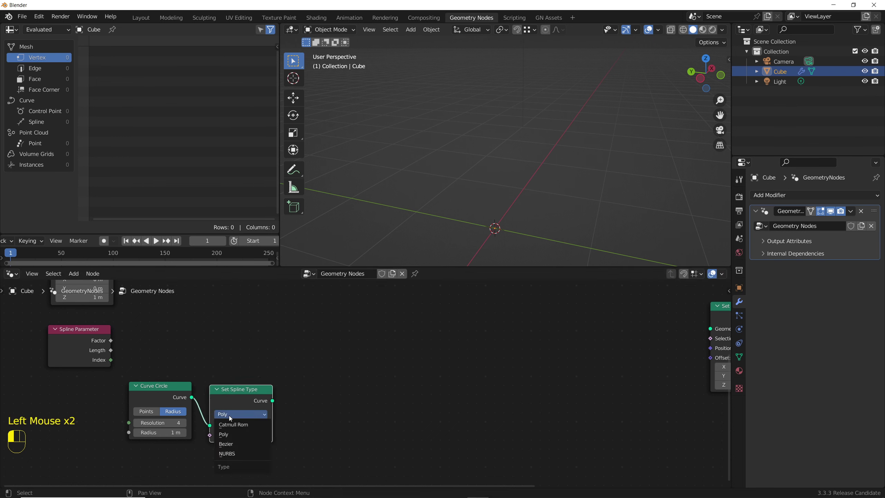
click(240, 447)
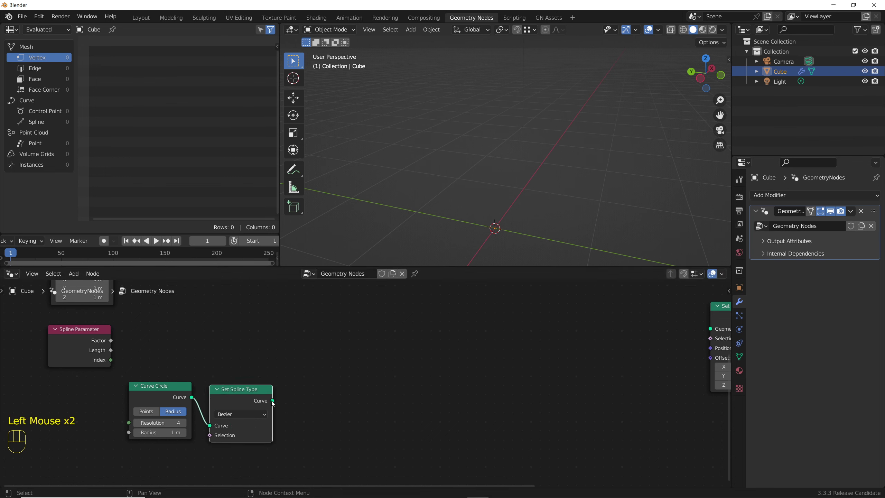
- Attach a Set Spline Resolution node after Set Spline Type, with resolution 24
drag(274, 403, 312, 391)
text(set pl)
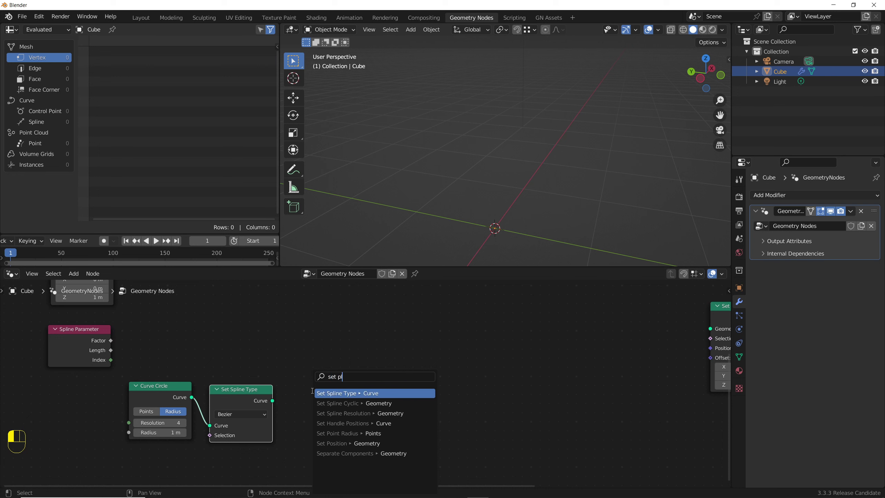
key(Down)
key(Down)
key(Return)
click(343, 403)
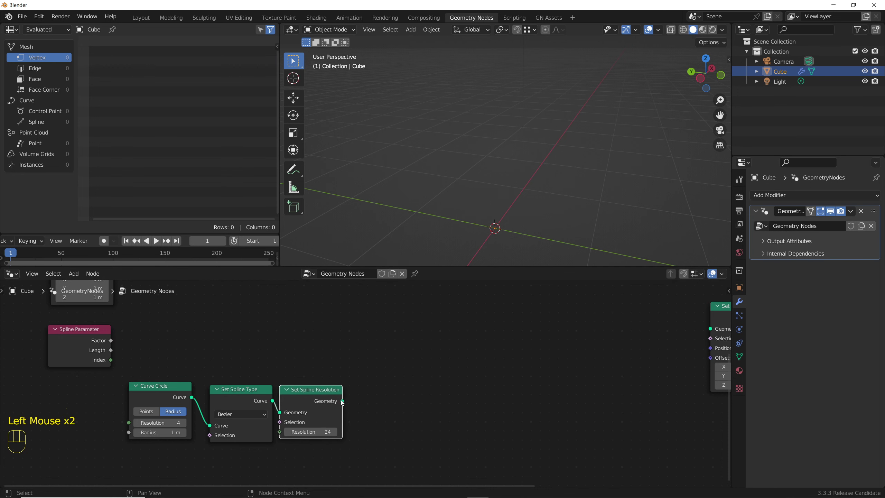
- Attach a Set Handle Positions node after Set Spline Resolution and place a duplicate of it alongside
drag(343, 402, 393, 379)
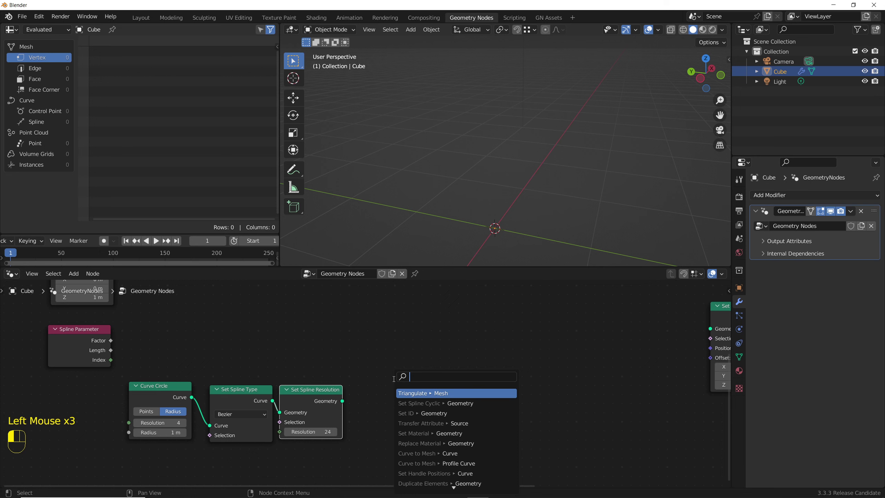
text(set ha)
key(Down)
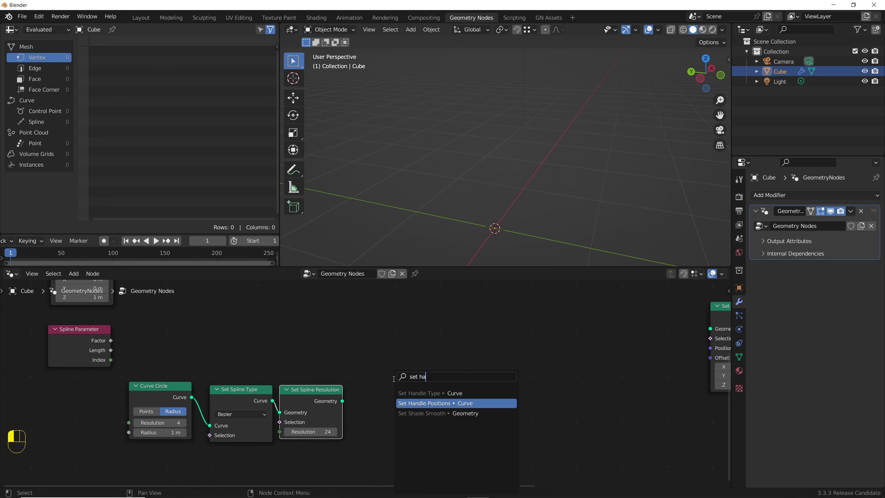
key(Return)
click(362, 378)
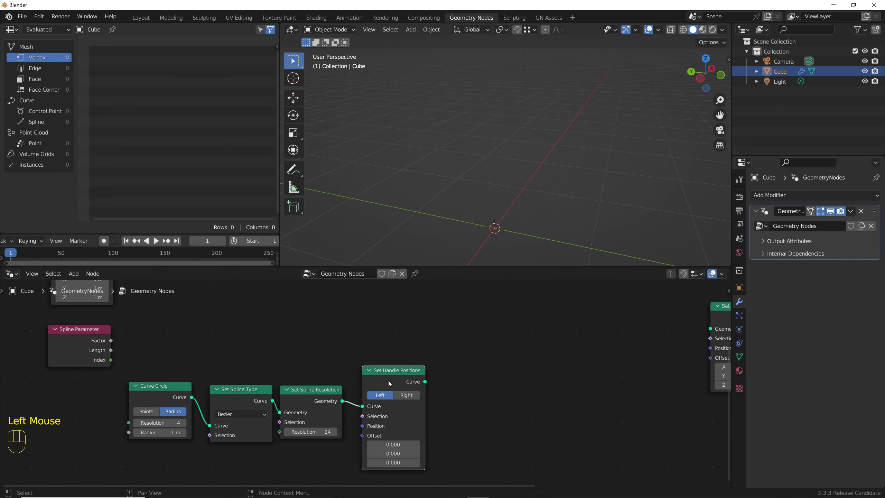
key(shift+d)
click(467, 382)
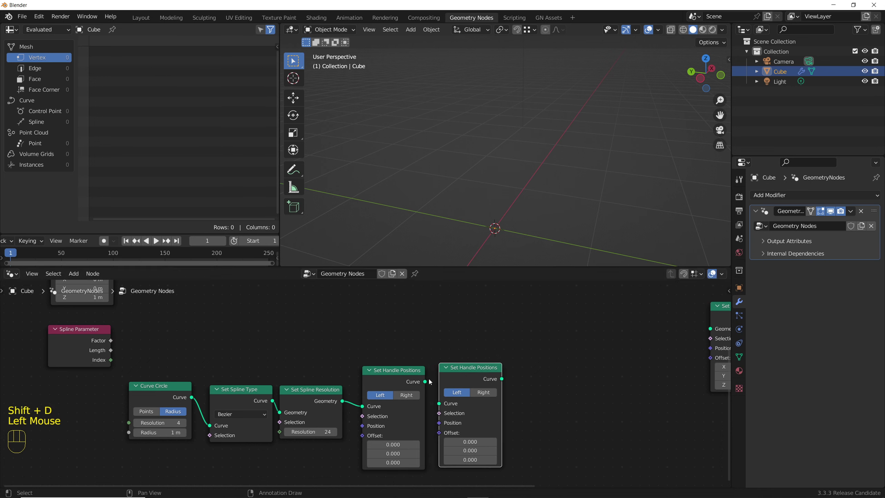
- Chain the duplicated Set Handle Positions node after the first, switch it to Right, and connect its curve to Set Position's geometry
drag(426, 382, 439, 404)
click(483, 393)
middle_drag(500, 398, 425, 379)
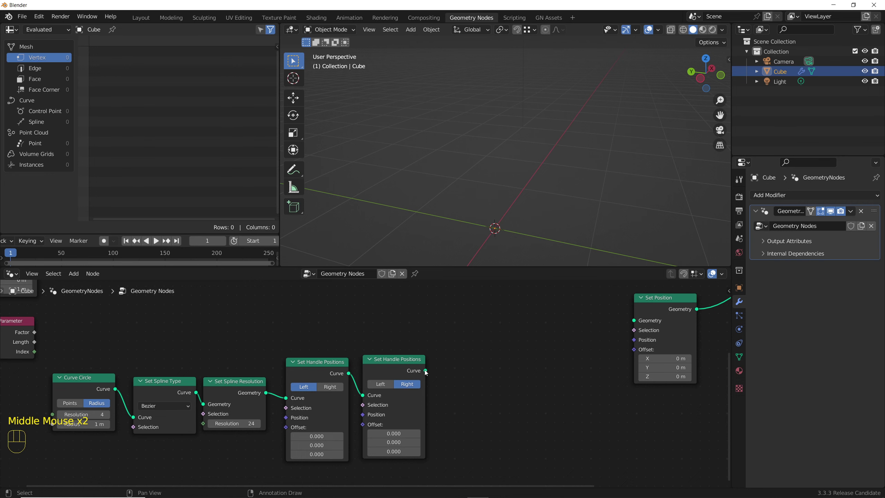
drag(425, 371, 634, 320)
- Move the chain from Curve Circle to the second Set Handle Positions node closer to the Set Position node
scroll(632, 321, down, 3)
middle_drag(631, 321, 653, 316)
drag(524, 334, 226, 394)
drag(454, 360, 571, 336)
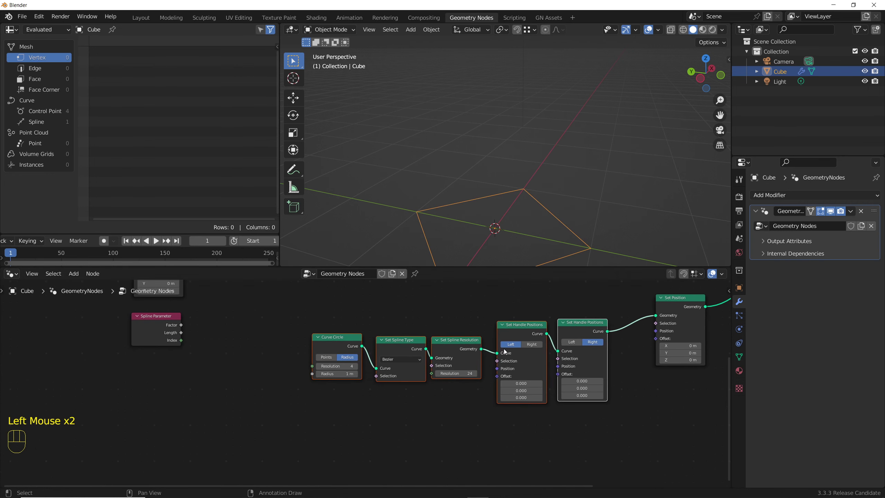
- Add a Vector Math Scale node feeding the Offset of the left-handle Set Handle Positions node
middle_drag(505, 195, 513, 181)
scroll(512, 181, up, 2)
scroll(491, 377, up, 2)
drag(498, 377, 489, 394)
text(scal)
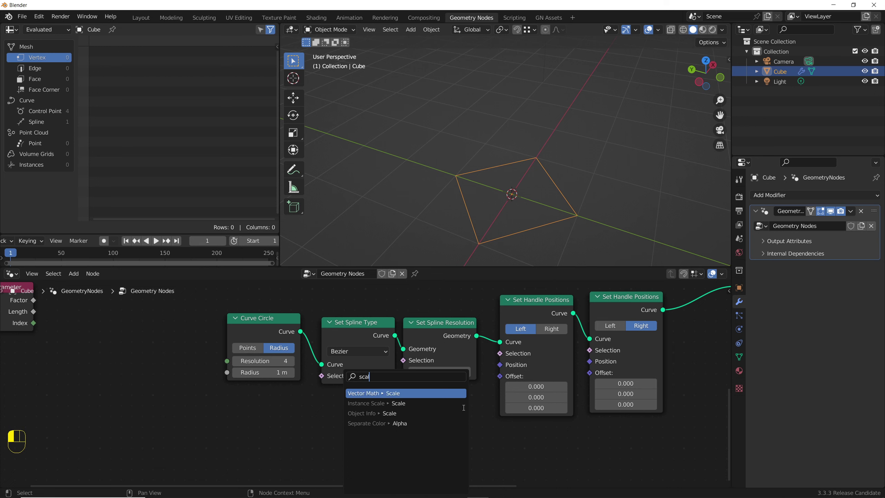
key(Return)
click(433, 395)
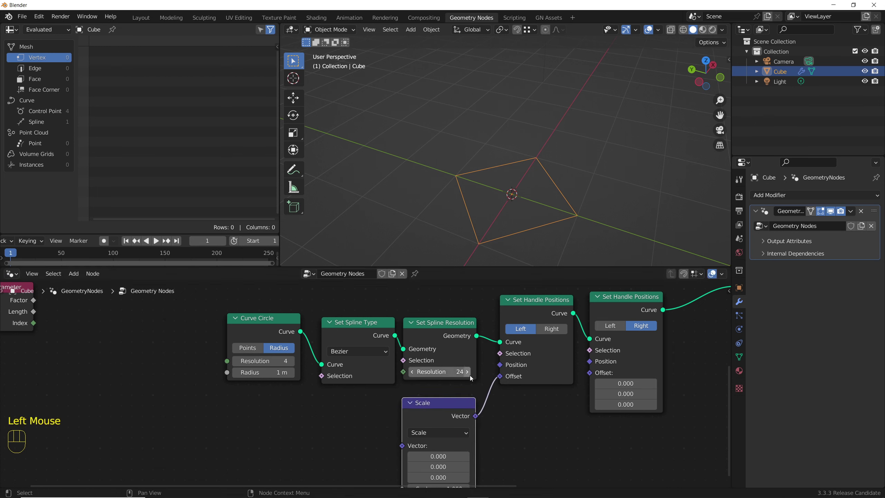
- Connect the Scale node's vector to the Offset of the right-handle Set Handle Positions node as well
scroll(433, 395, down, 1)
middle_drag(433, 396, 431, 383)
drag(474, 375, 572, 338)
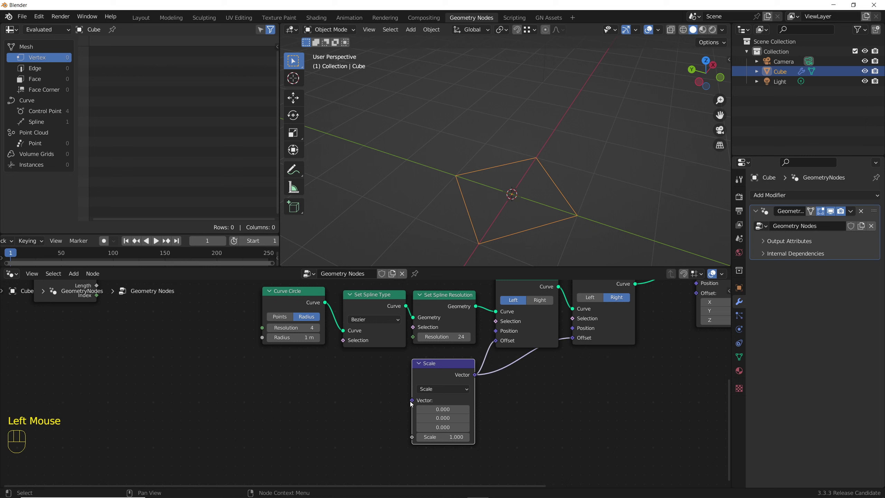
- Feed a Position node into the Scale node's vector and raise its scale factor to 1.980
drag(412, 400, 379, 394)
key(Return)
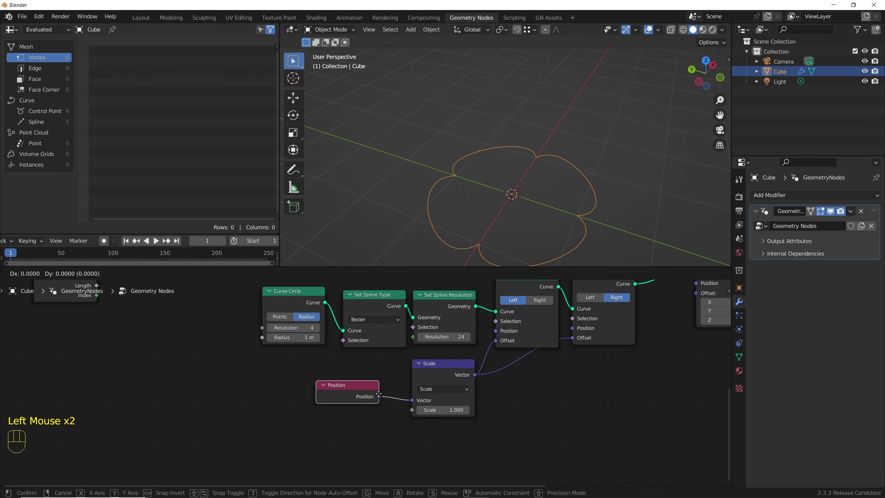
click(392, 394)
scroll(502, 167, down, 2)
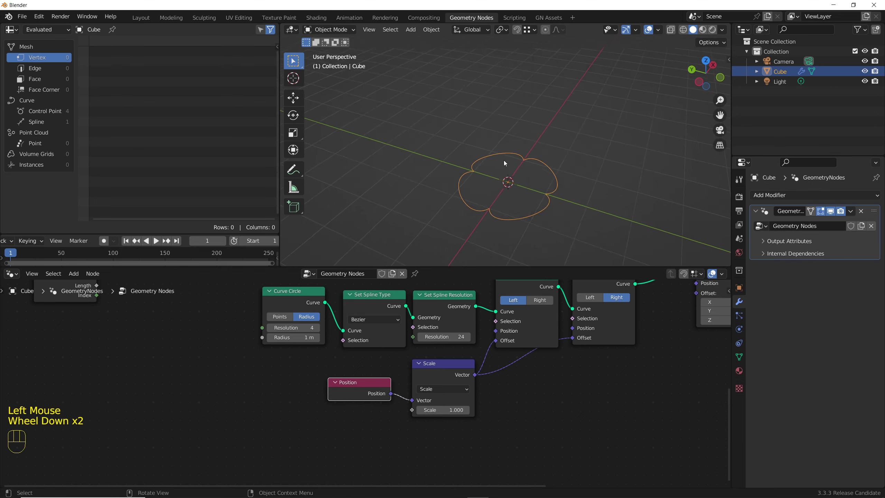
middle_drag(504, 164, 499, 181)
shift+drag(443, 410, 471, 410)
- Add a Math node beneath the handle nodes and connect its value to the Set Position node's Position input
scroll(342, 432, down, 3)
middle_drag(557, 337, 427, 411)
scroll(419, 382, up, 2)
click(312, 363)
key(shift+a)
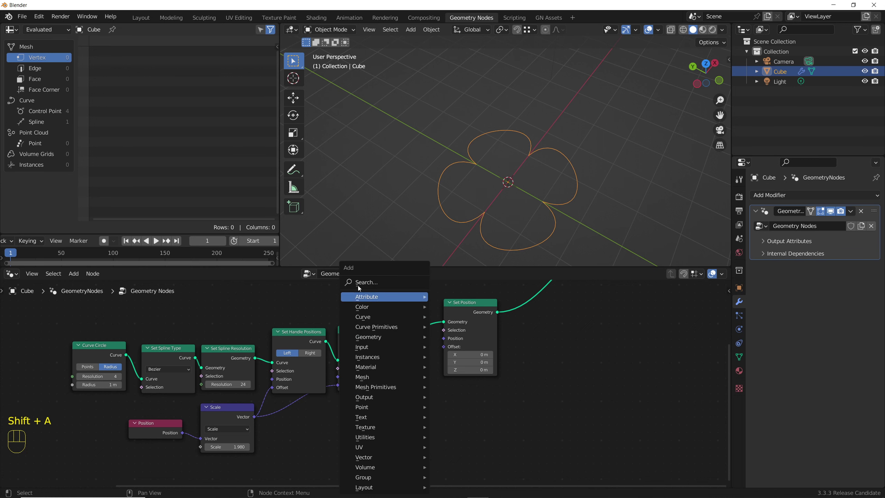
text(math)
key(Return)
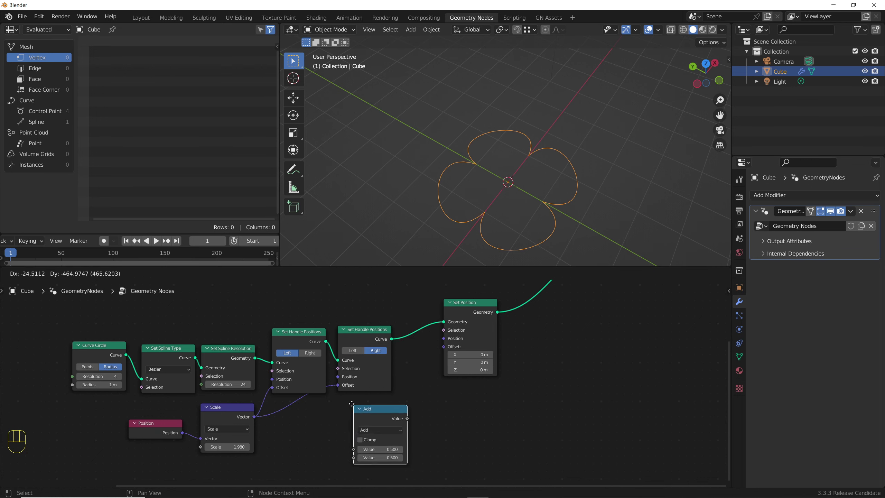
click(352, 403)
drag(406, 418, 444, 339)
scroll(444, 338, up, 1)
middle_drag(342, 452, 371, 425)
scroll(370, 425, up, 1)
scroll(380, 418, up, 1)
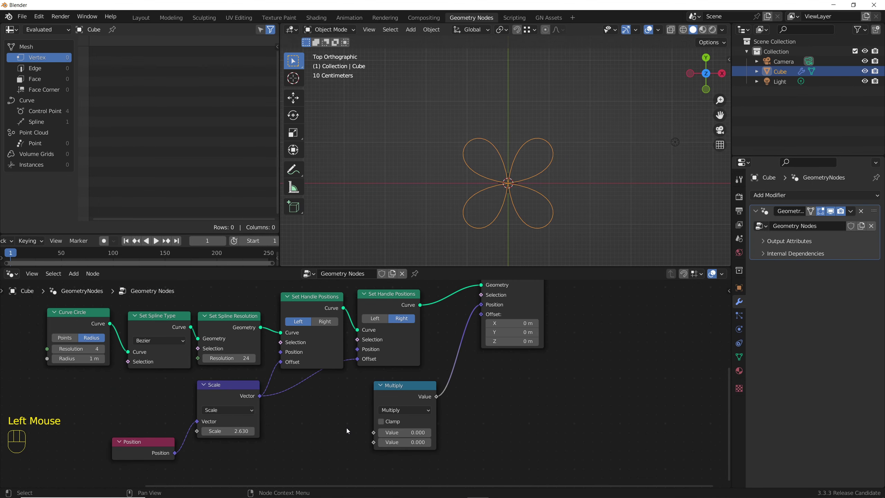
- Lower the Scale node's factor to a negative value of -1.370
drag(228, 431, 210, 431)
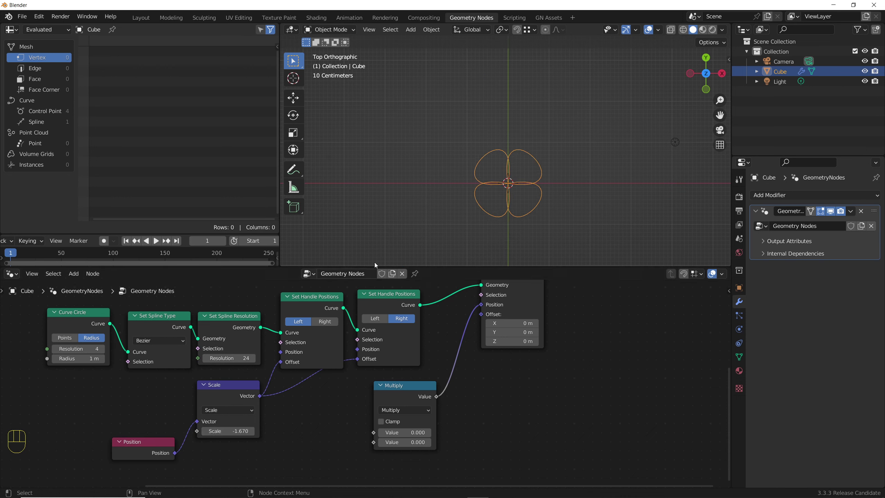
scroll(502, 196, up, 2)
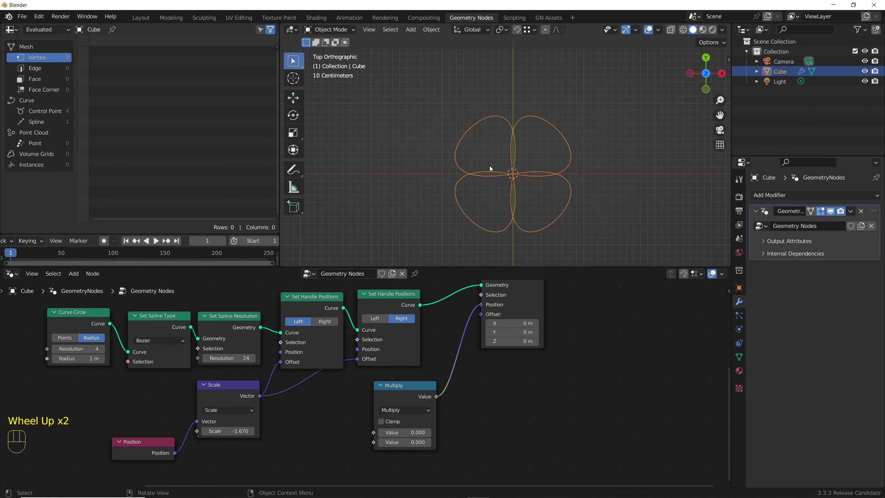
middle_drag(525, 150, 479, 195)
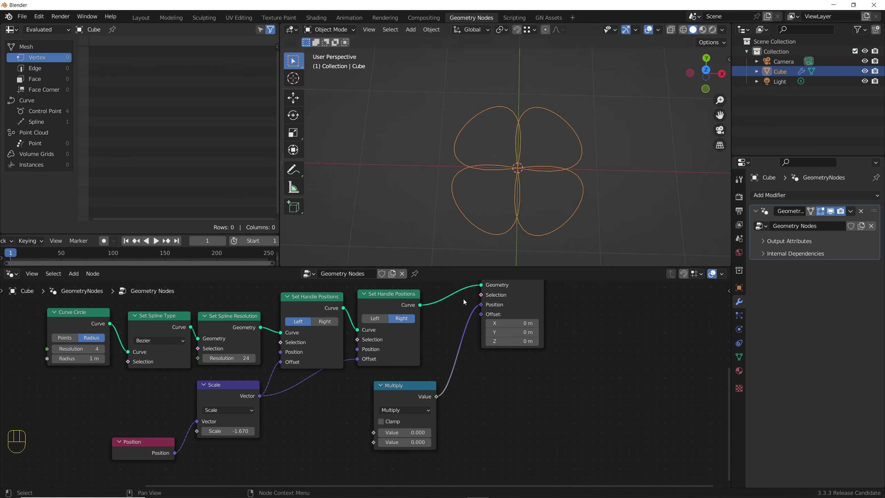
shift+drag(240, 431, 244, 430)
- Route the Set Position geometry into Curve to Mesh as its profile curve and connect the resulting mesh to Group Output
scroll(360, 415, down, 6)
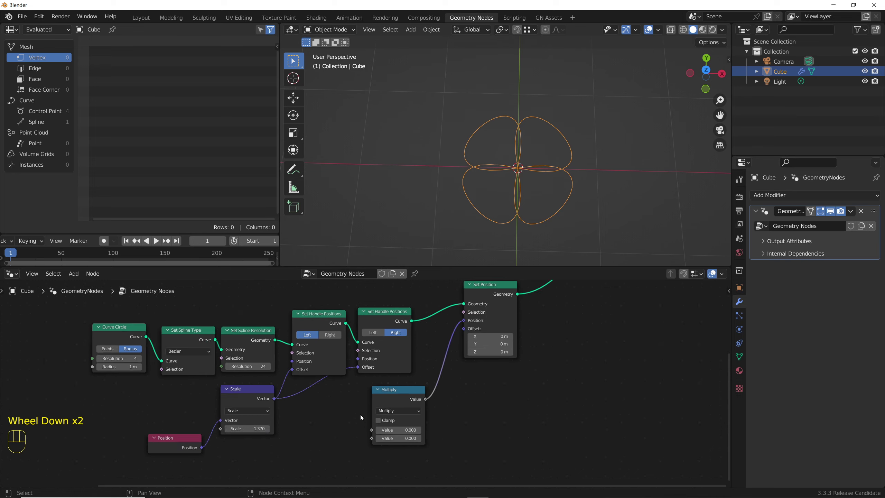
middle_drag(360, 414, 466, 362)
scroll(466, 362, up, 4)
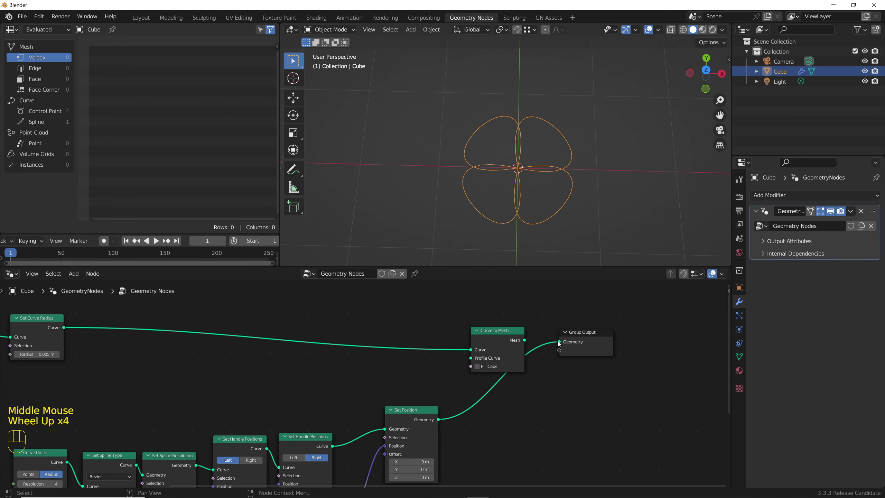
drag(559, 344, 472, 358)
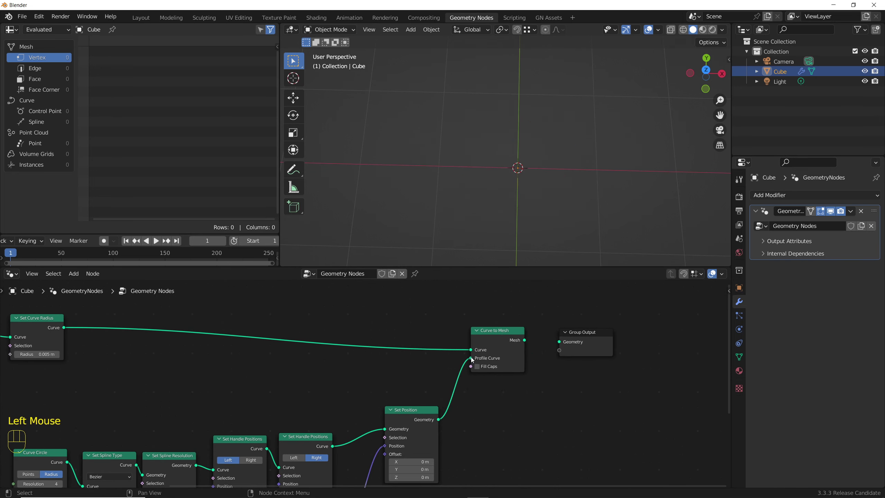
drag(525, 340, 561, 342)
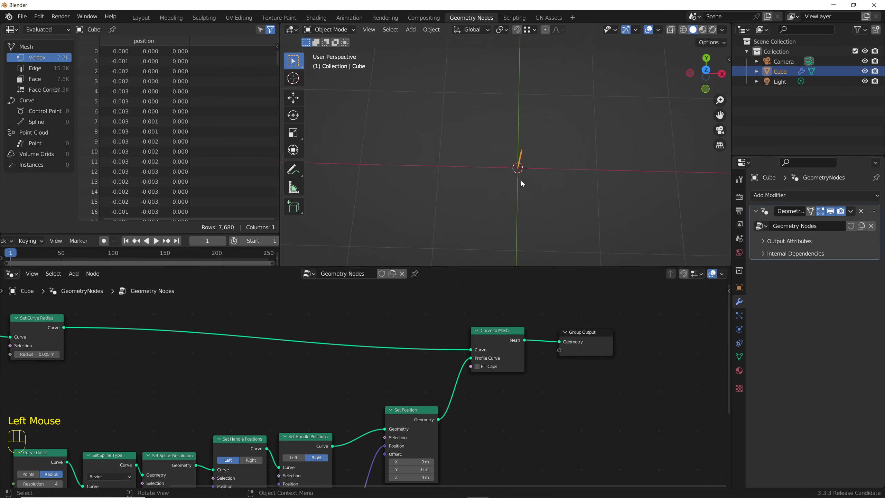
- Increase the Set Curve Radius node's radius to 0.365 m
middle_drag(306, 368, 382, 378)
mouse_move(108, 364)
shift+mouse_down()
mouse_move(120, 364)
mouse_move(107, 364)
shift+mouse_up()
middle_drag(516, 174, 501, 198)
scroll(512, 174, up, 2)
middle_drag(522, 154, 602, 158)
scroll(601, 158, down, 2)
- Insert a Set Curve Tilt node directly after Set Curve Radius
middle_drag(52, 405, 350, 390)
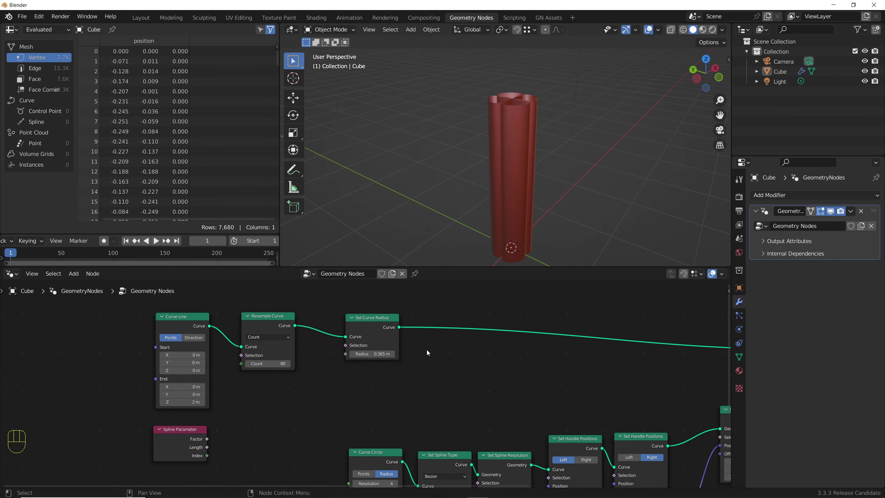
key(shift+a)
click(393, 282)
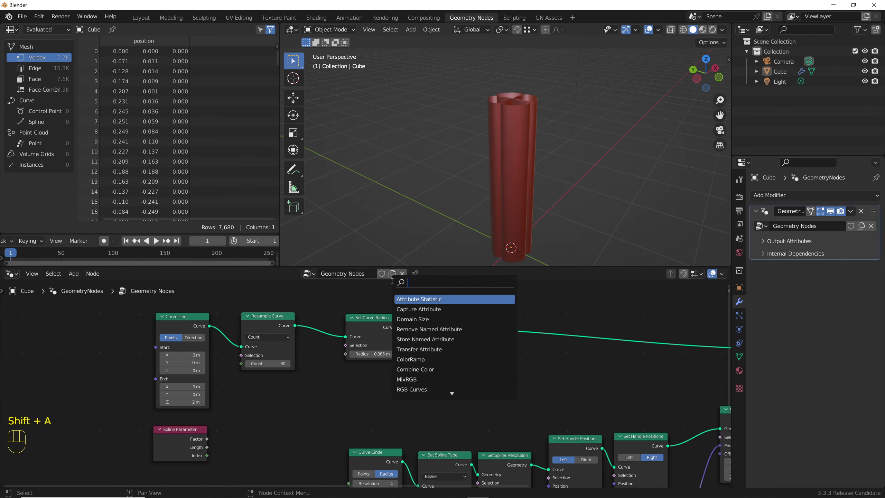
text(til)
click(414, 309)
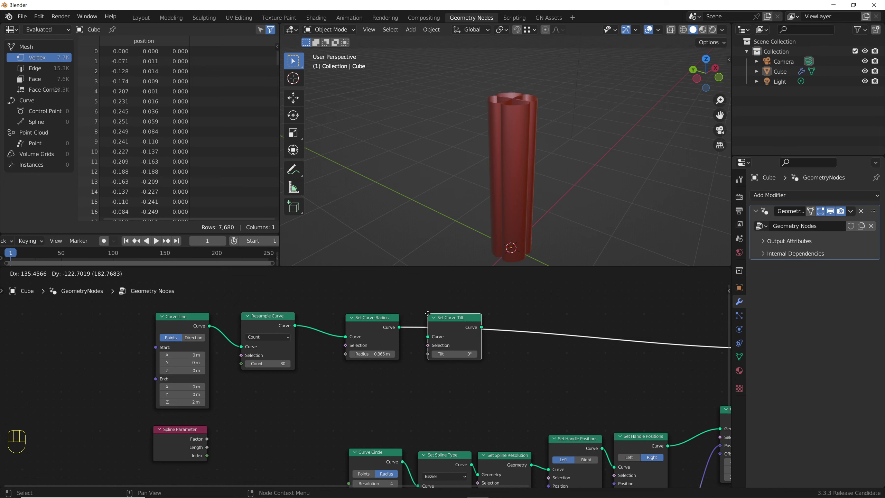
click(453, 335)
- Drive the curve tilt with the Spline Parameter Factor through a Multiply math node using a multiplier of 3.900
click(225, 436)
key(Delete)
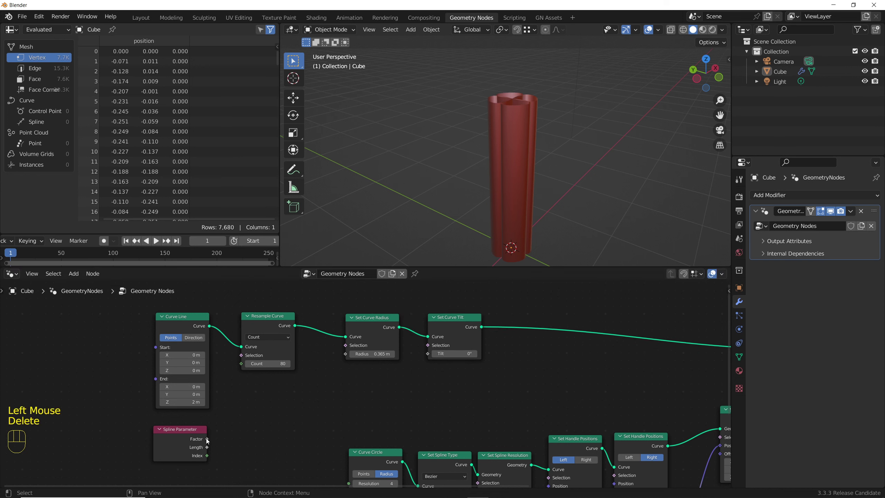
drag(208, 440, 429, 354)
text(mul)
key(Return)
click(250, 437)
drag(277, 445, 347, 446)
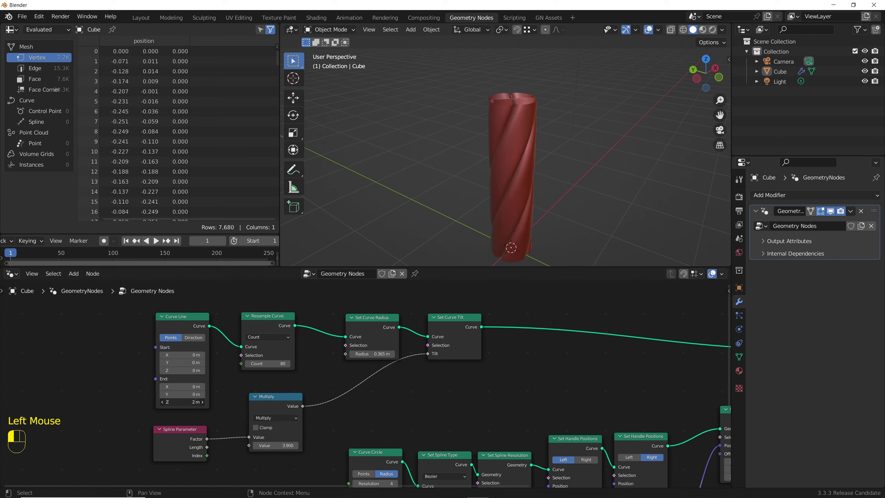
- Lengthen the Curve Line by raising its end Z beyond 2.3 m, and feed the tilt multiplier from Spline Parameter Length
mouse_move(182, 402)
mouse_down()
mouse_move(211, 402)
mouse_move(163, 402)
mouse_move(185, 402)
mouse_up()
drag(207, 438, 293, 453)
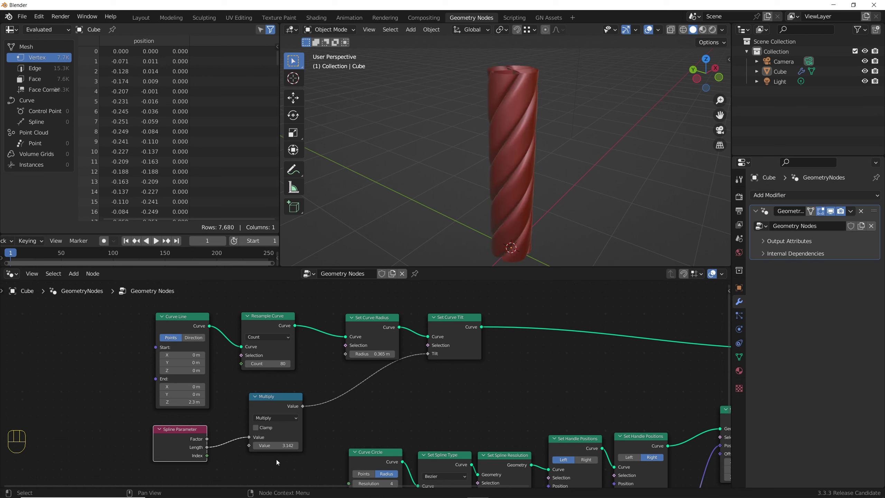
middle_drag(513, 161, 486, 143)
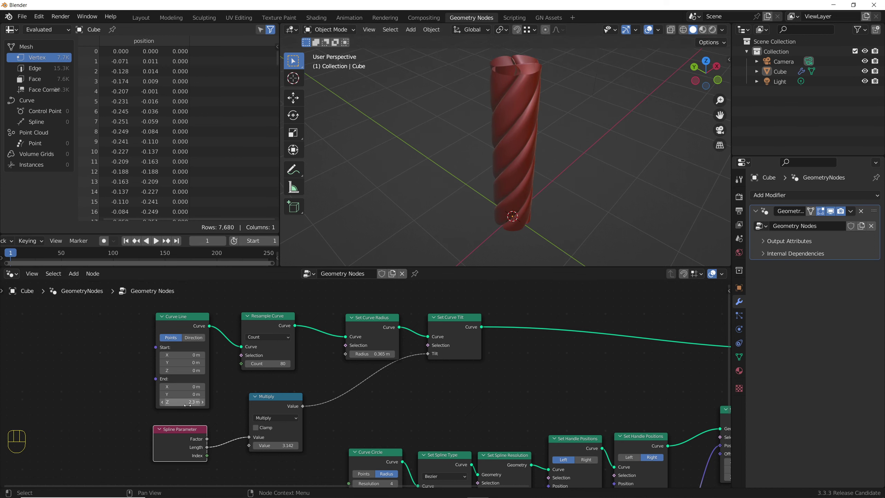
shift+drag(187, 405, 214, 402)
- Try a stronger handle offset on the twisted column by lowering the Scale node's factor to -2.200
scroll(379, 204, down, 4)
middle_drag(322, 396, 283, 386)
scroll(435, 228, up, 5)
scroll(427, 133, down, 2)
shift+middle_drag(426, 133, 431, 408)
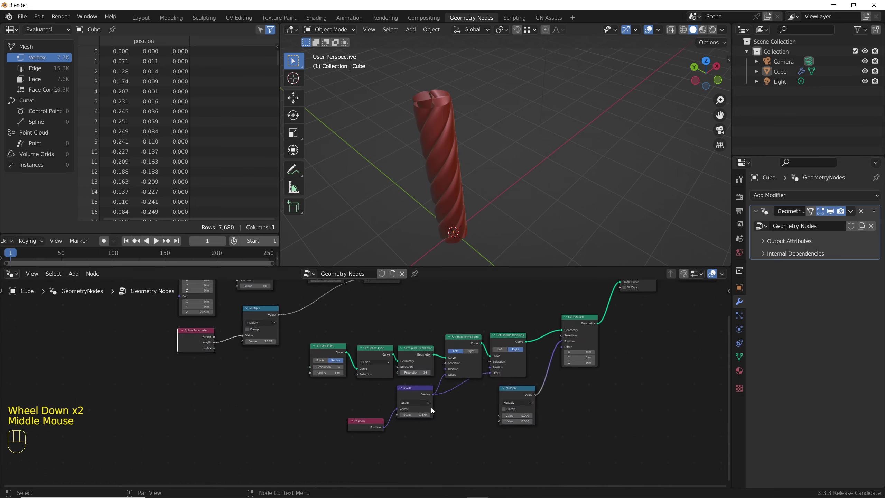
scroll(431, 408, up, 5)
shift+drag(400, 422, 369, 422)
scroll(439, 91, up, 3)
middle_drag(438, 91, 436, 209)
scroll(424, 164, down, 5)
shift+drag(370, 422, 331, 421)
middle_drag(613, 147, 713, 170)
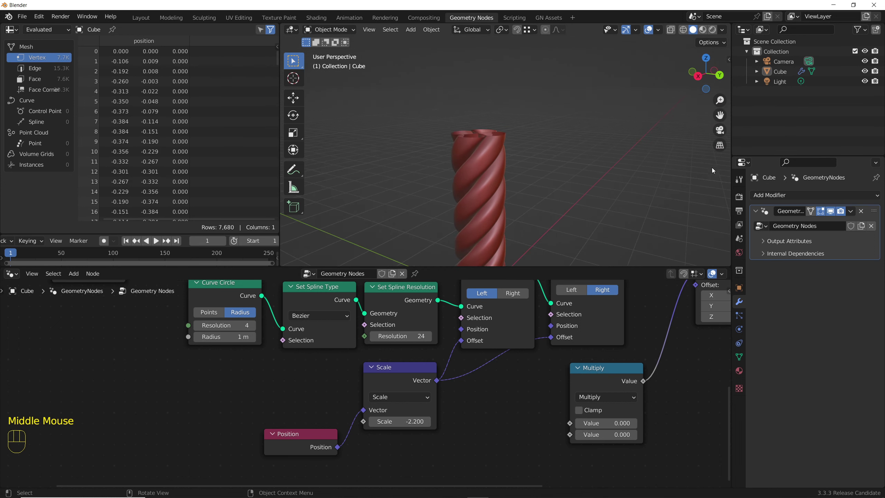
- Try a three-lobed profile with the Curve Circle resolution at 3 and the Scale node's factor at -1.200
scroll(253, 356, down, 3)
middle_drag(252, 357, 283, 389)
scroll(243, 372, up, 2)
drag(242, 368, 245, 367)
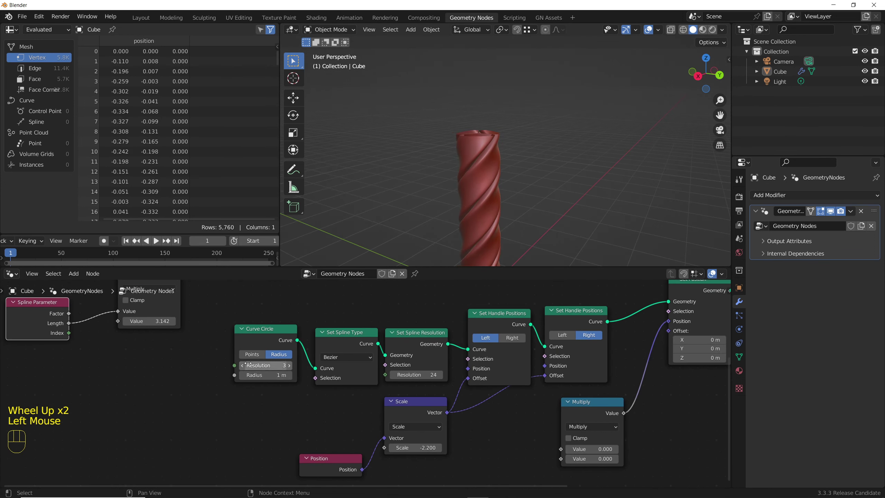
middle_drag(462, 167, 487, 130)
shift+drag(428, 447, 453, 447)
scroll(527, 57, down, 2)
scroll(488, 80, up, 4)
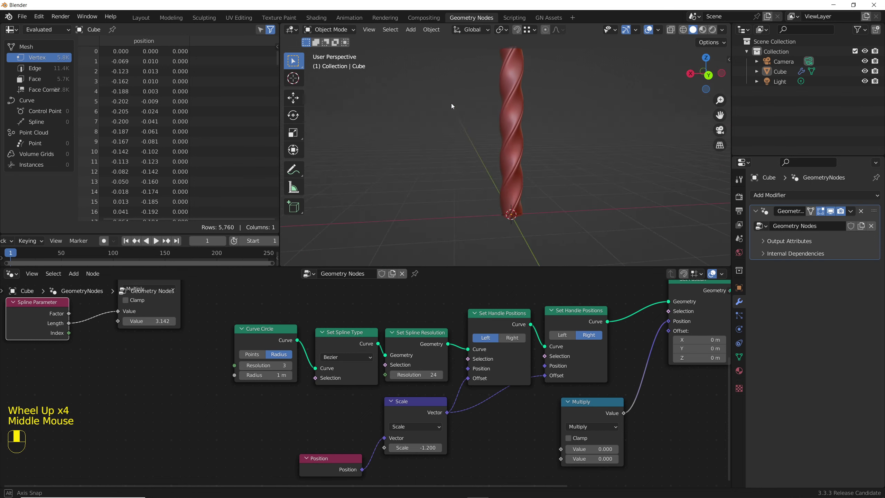
- Try a wider three-lobed column by lowering the Scale node's factor to -3.190
middle_drag(451, 103, 435, 132)
scroll(453, 118, down, 1)
scroll(503, 99, up, 2)
shift+drag(413, 448, 394, 448)
middle_drag(547, 254, 473, 251)
- Set the Curve Circle resolution to 5 and the Scale node's factor to -1.180
click(289, 365)
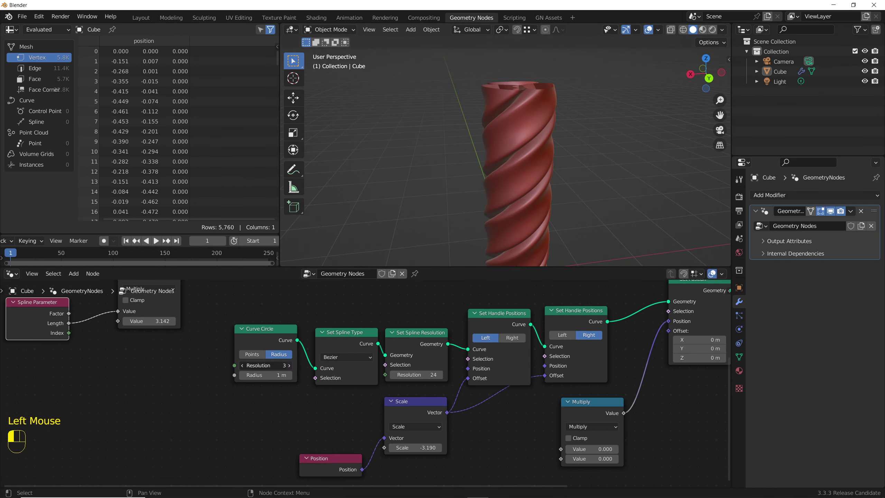
click(290, 365)
shift+drag(415, 448, 453, 448)
middle_drag(517, 101, 519, 162)
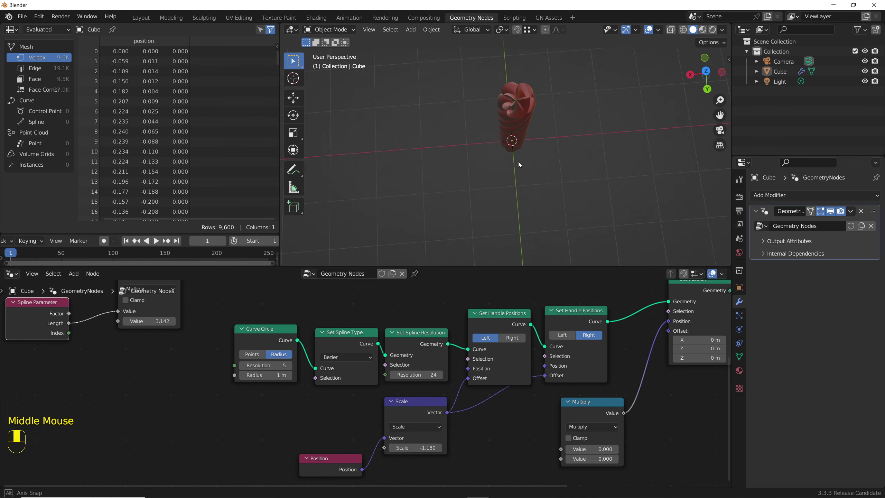
- Delete the profile nodes following Curve Circle, including the spline, handle, Scale, Position, Multiply and Set Position nodes
drag(540, 461, 309, 365)
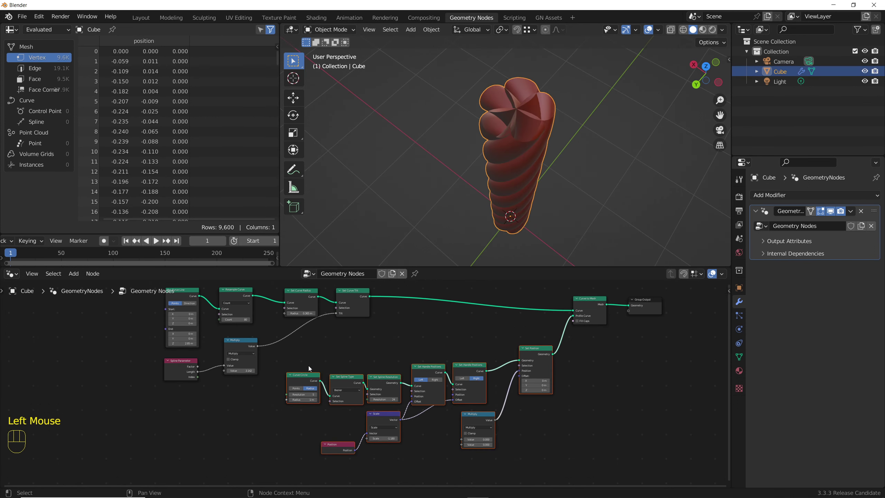
click(516, 430)
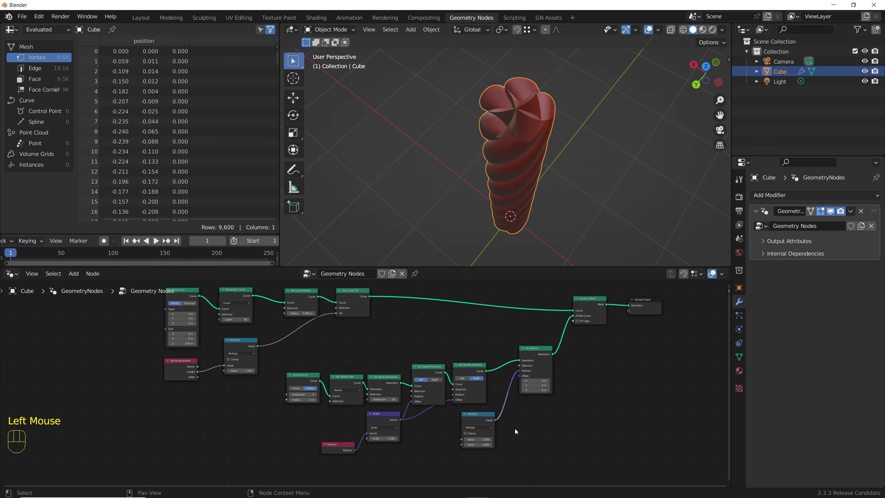
drag(531, 442, 341, 359)
key(Delete)
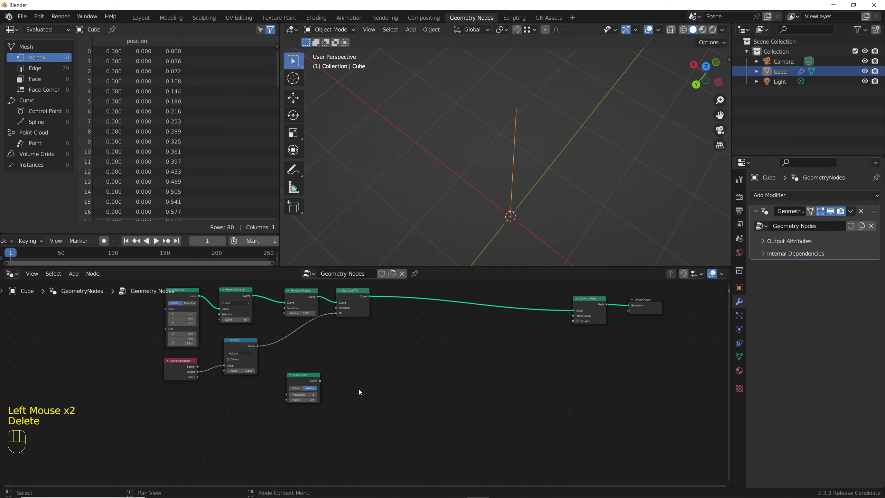
- Add an Instance on Points node and connect the Curve Circle's output to its Instance input
key(shift+a)
text(instanc)
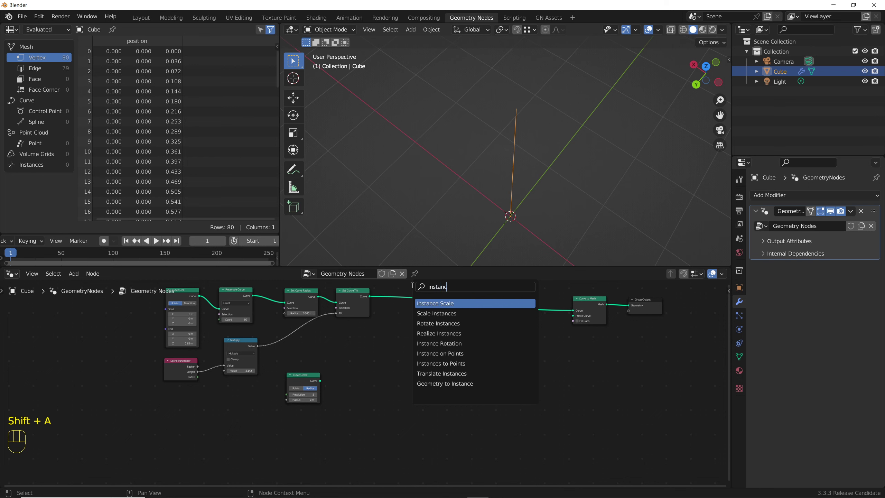
key(Down)
key(Down)
key(Down)
key(Down)
key(Down)
key(Return)
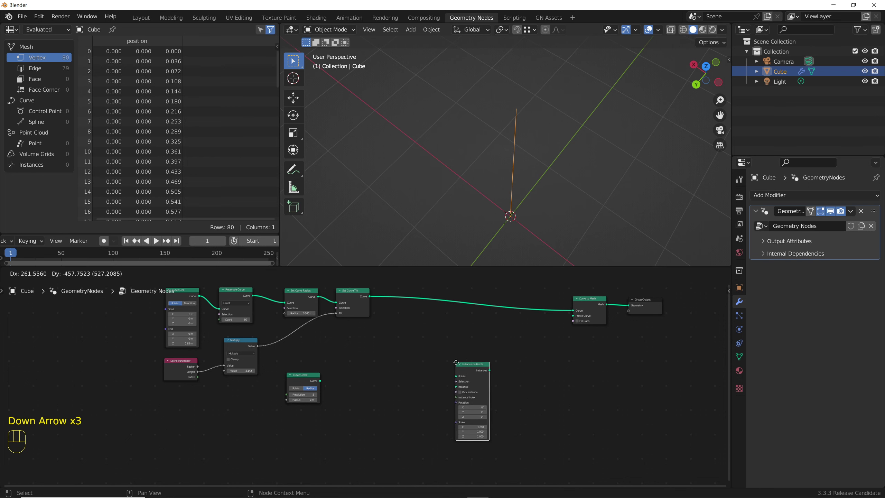
click(467, 352)
scroll(435, 387, up, 4)
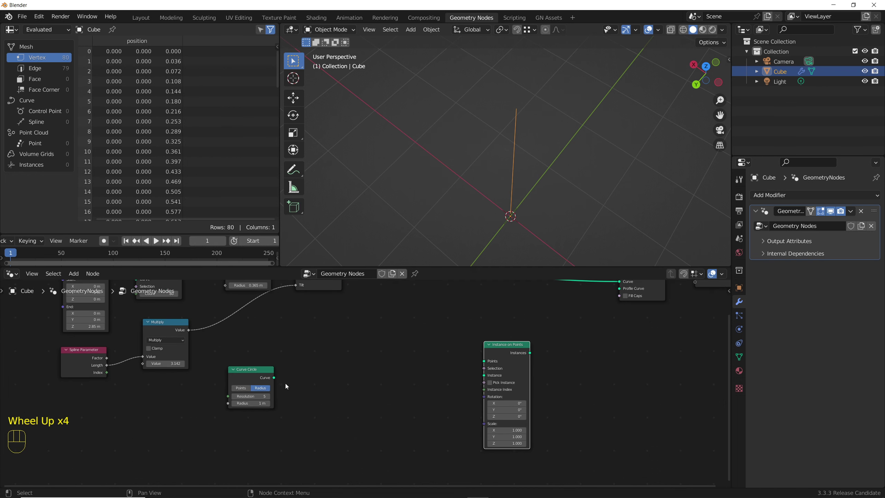
drag(274, 378, 487, 378)
- Duplicate the Curve Circle into the Points input of Instance on Points and send Instances directly to the Group Output's Geometry
key(shift+d)
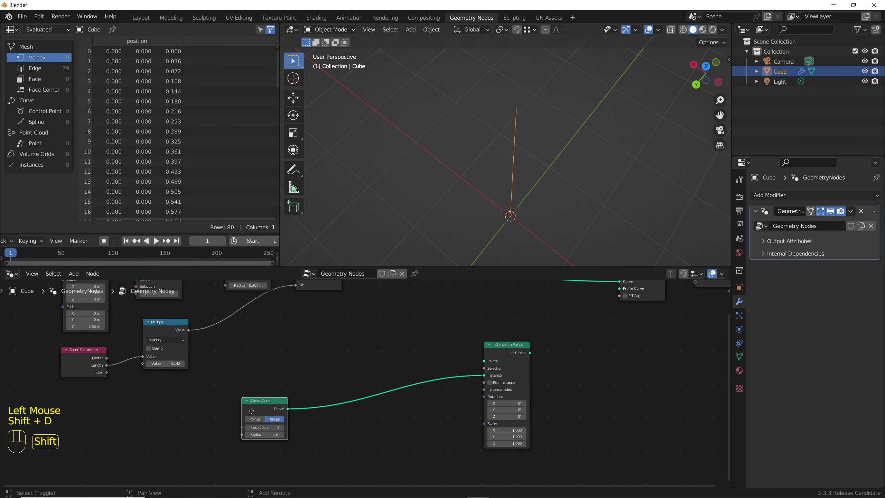
click(274, 355)
drag(293, 347, 483, 363)
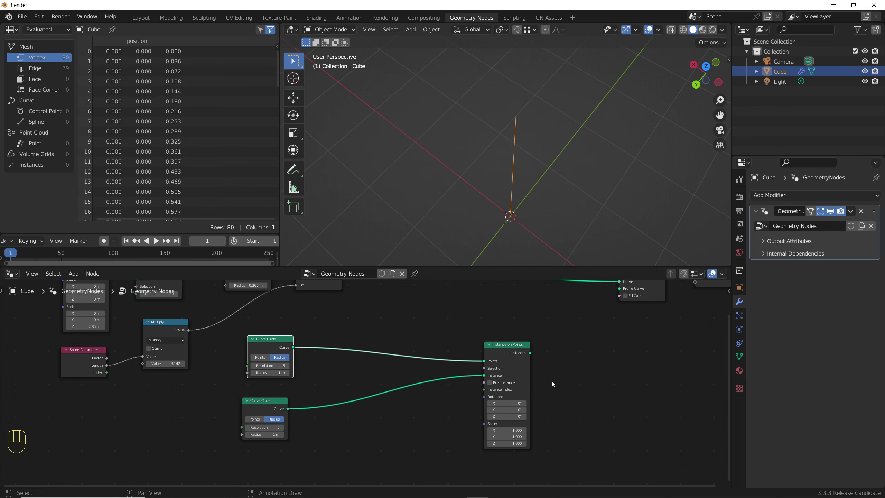
middle_drag(543, 380, 516, 405)
drag(503, 377, 628, 310)
scroll(512, 184, down, 3)
scroll(512, 184, up, 2)
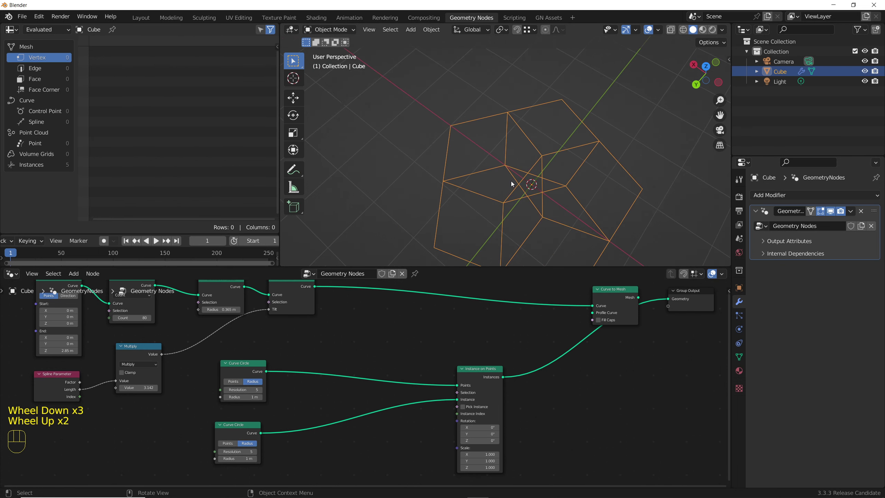
- Set the resolution to 4 on the Curve Circle supplying points and to 12 on the instanced Curve Circle
click(226, 390)
scroll(529, 170, down, 2)
scroll(539, 162, up, 4)
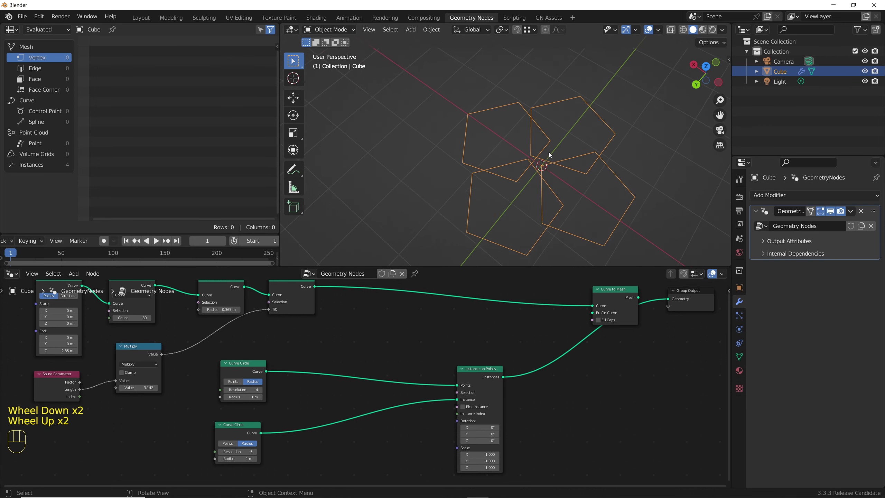
click(240, 452)
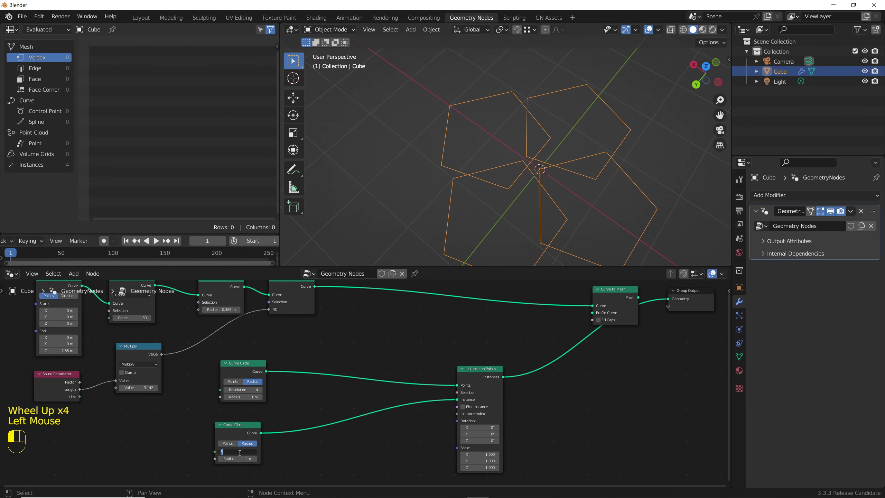
key(Return)
scroll(526, 143, down, 2)
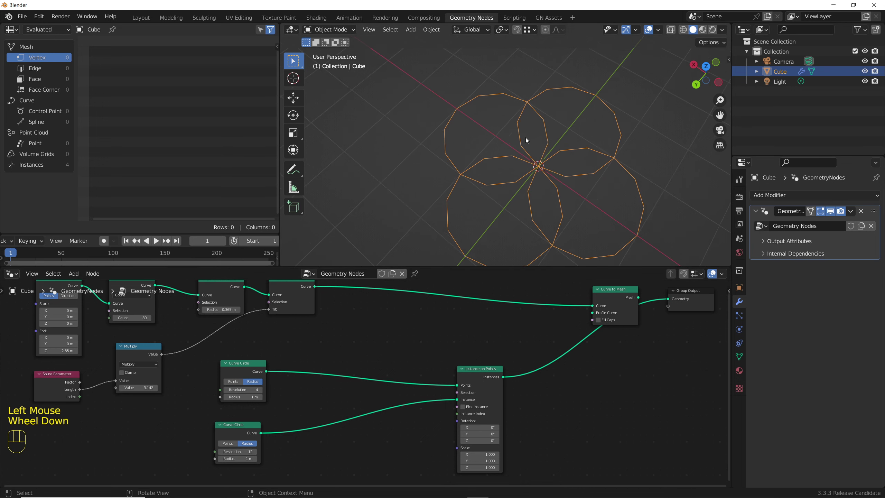
middle_drag(526, 142, 537, 159)
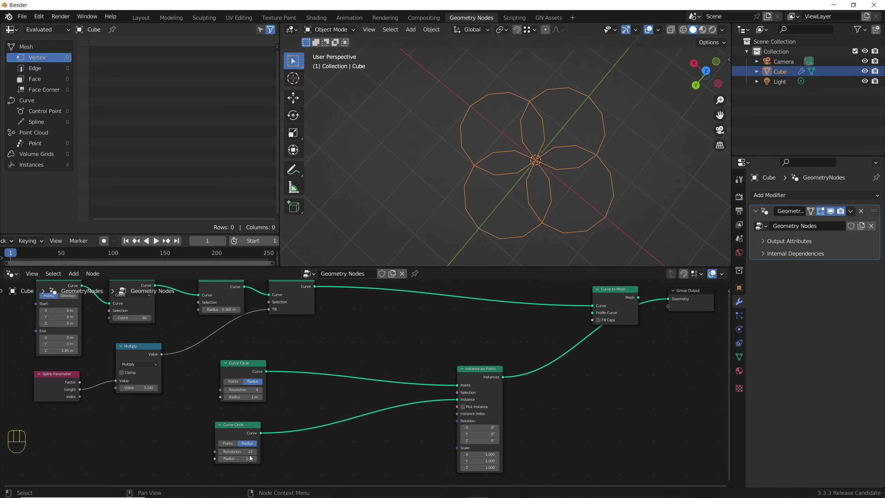
- Connect Instances to Curve to Mesh's Profile Curve and route its Mesh output back to the Group Output
mouse_move(237, 451)
mouse_down()
mouse_move(258, 451)
mouse_move(233, 452)
mouse_up()
mouse_move(592, 313)
mouse_down()
mouse_move(577, 321)
mouse_move(591, 317)
mouse_up()
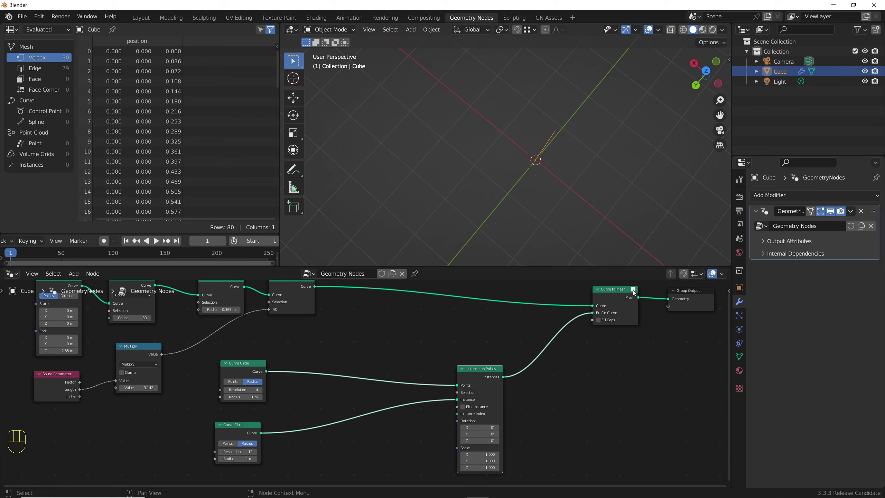
mouse_move(633, 289)
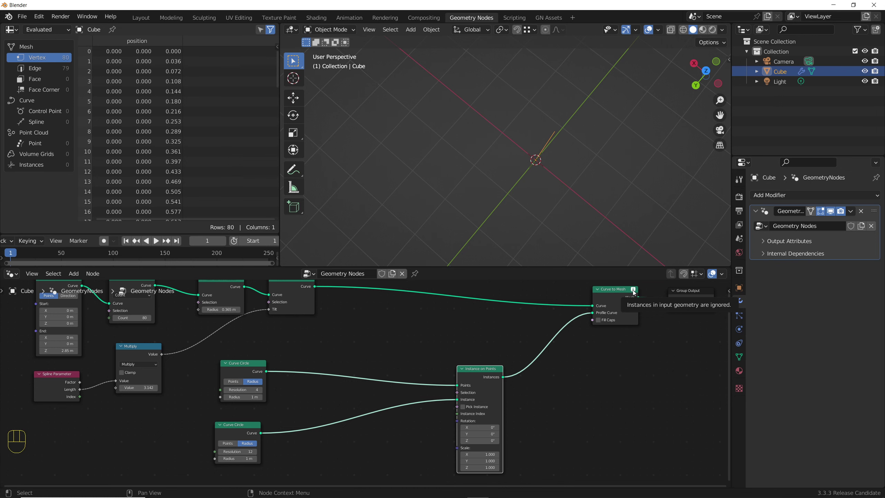
- Insert a Realize Instances node between Instance on Points and the Profile Curve input of Curve to Mesh
middle_drag(505, 340, 450, 333)
key(shift+a)
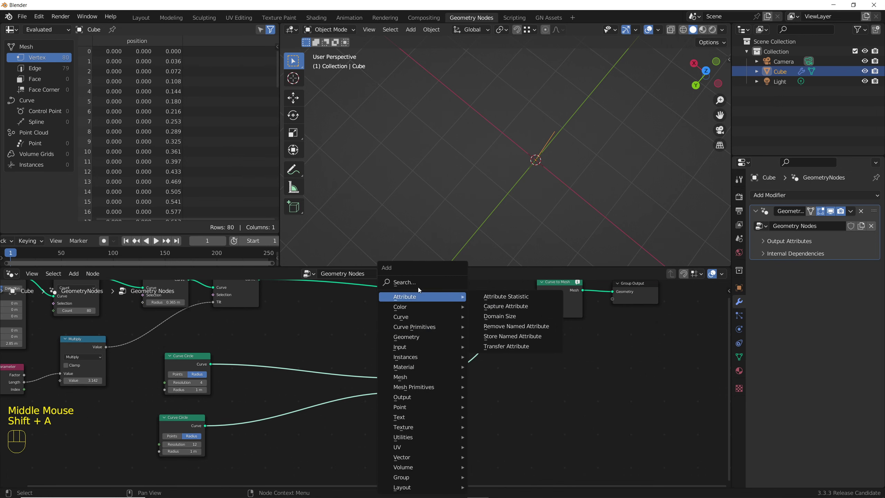
click(415, 284)
text(realize)
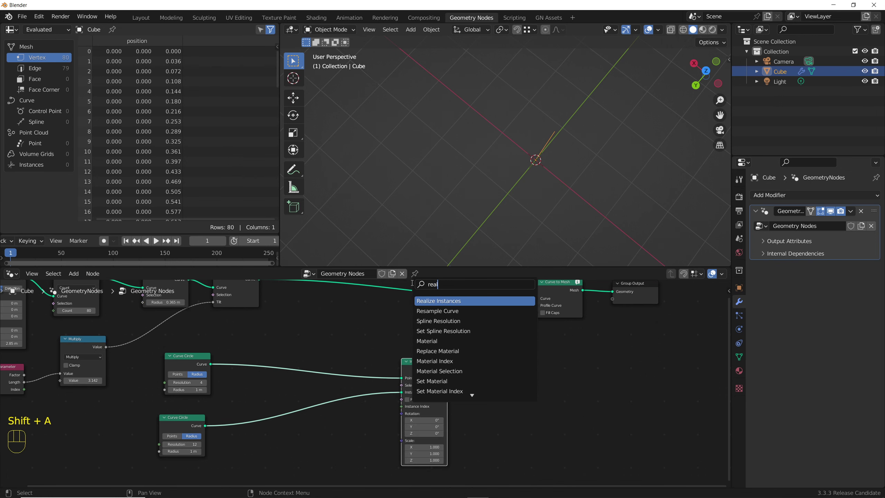
key(Return)
click(465, 334)
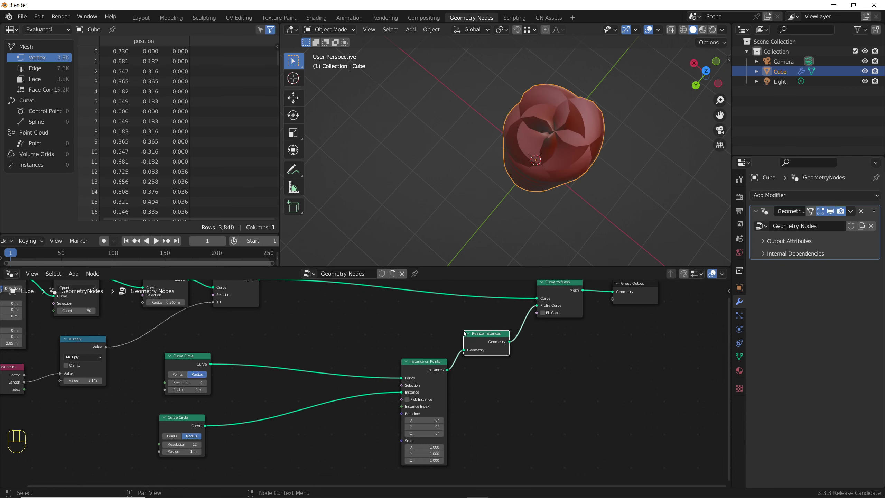
drag(468, 334, 472, 338)
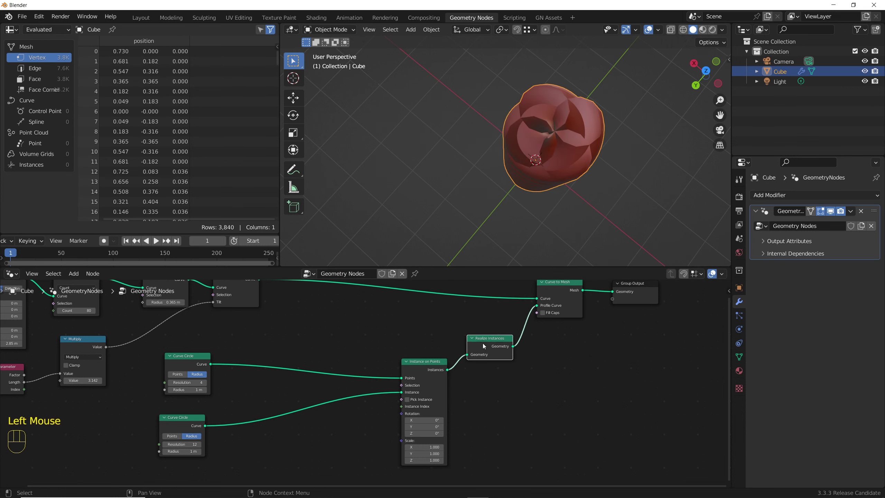
middle_drag(517, 192, 517, 141)
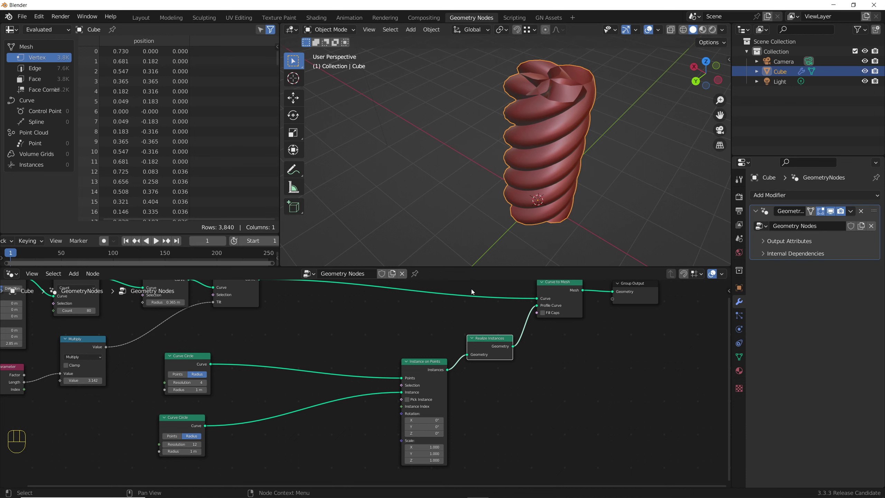
- Reduce the radius of the Curve Circle supplying the instance points to 0.58 m
middle_drag(239, 365, 323, 350)
scroll(312, 379, up, 2)
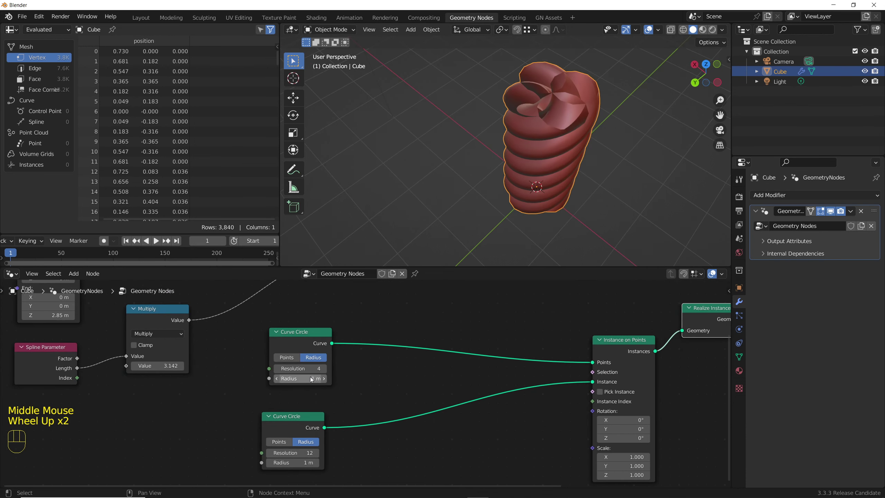
shift+drag(313, 379, 302, 379)
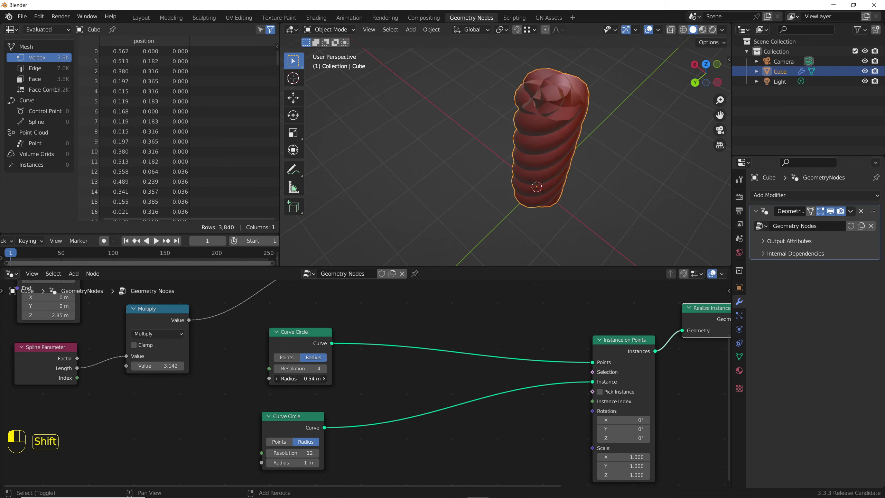
middle_drag(533, 115, 540, 91)
shift+drag(302, 379, 305, 379)
middle_drag(346, 428, 336, 410)
scroll(336, 410, down, 2)
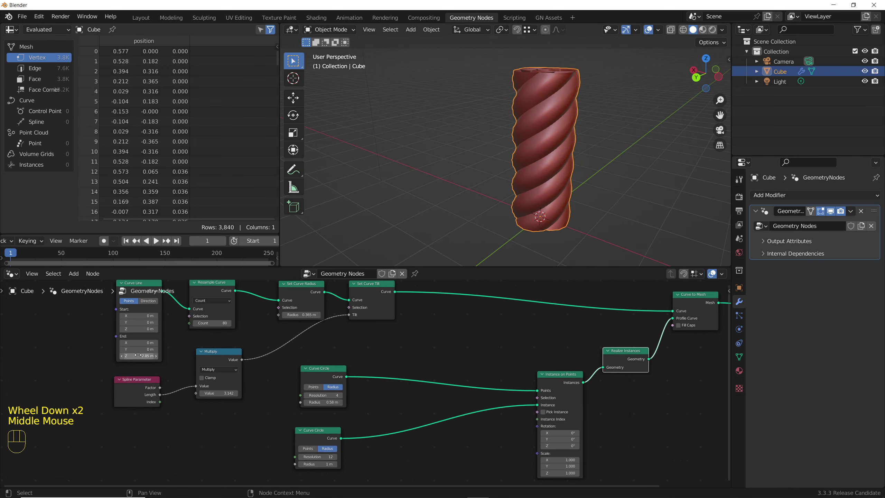
- Lengthen the Curve Line by setting its End Z to 3.91 m and turn on the viewport wireframe overlay
shift+drag(139, 356, 161, 356)
click(658, 30)
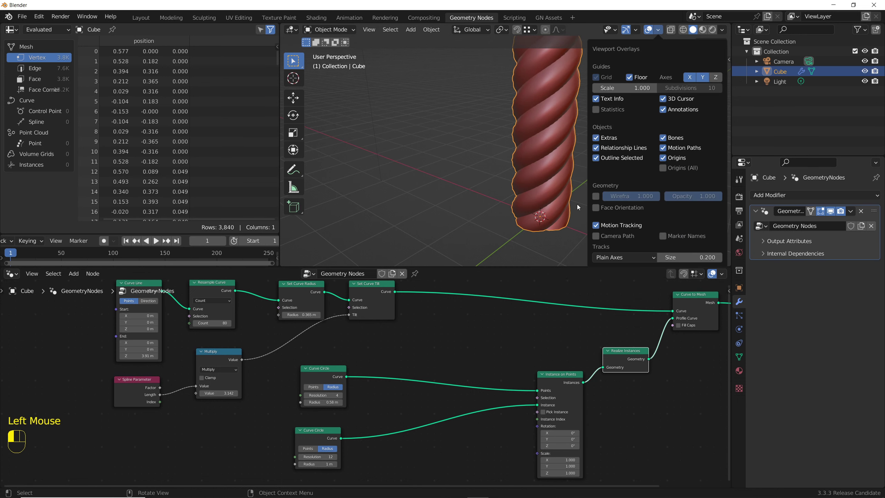
click(667, 197)
scroll(486, 218, down, 2)
scroll(550, 131, up, 2)
middle_drag(549, 131, 554, 129)
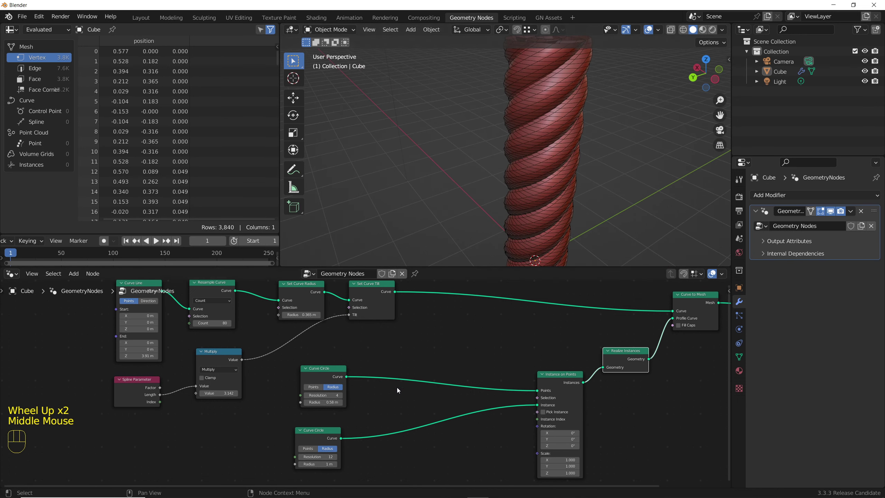
- Try a resolution of 64 on the instanced Curve Circle, undo it, and set the Resample Curve count to 52
shift+drag(315, 459, 344, 459)
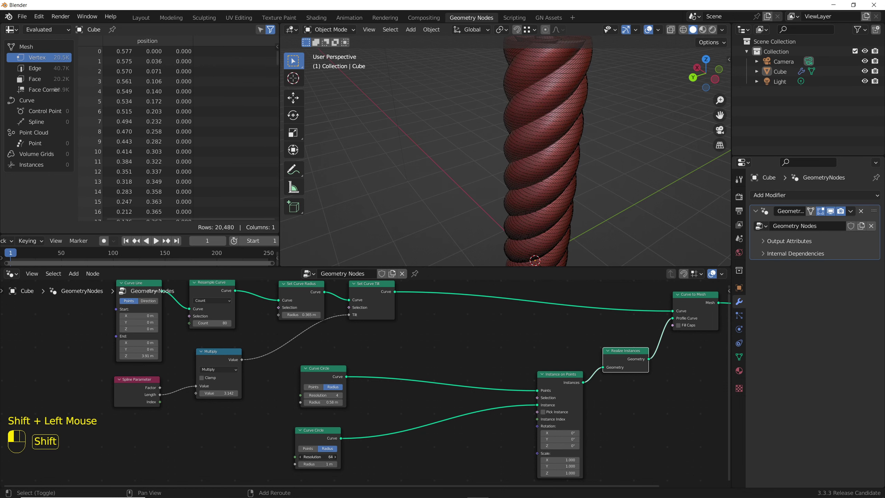
key(ctrl+z)
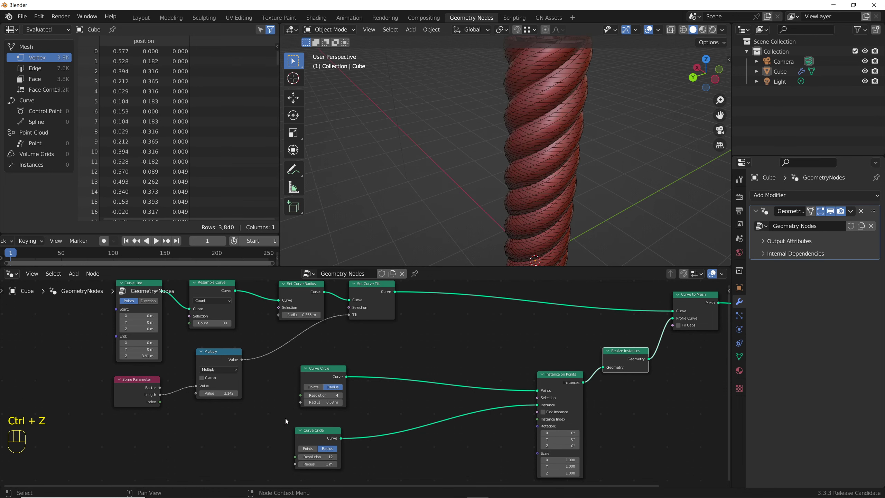
shift+drag(213, 323, 170, 324)
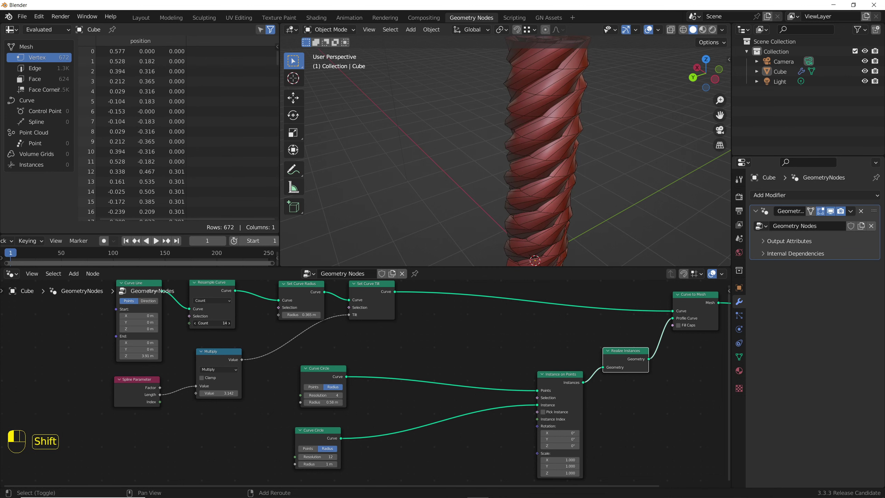
middle_drag(544, 157, 523, 150)
drag(213, 323, 237, 324)
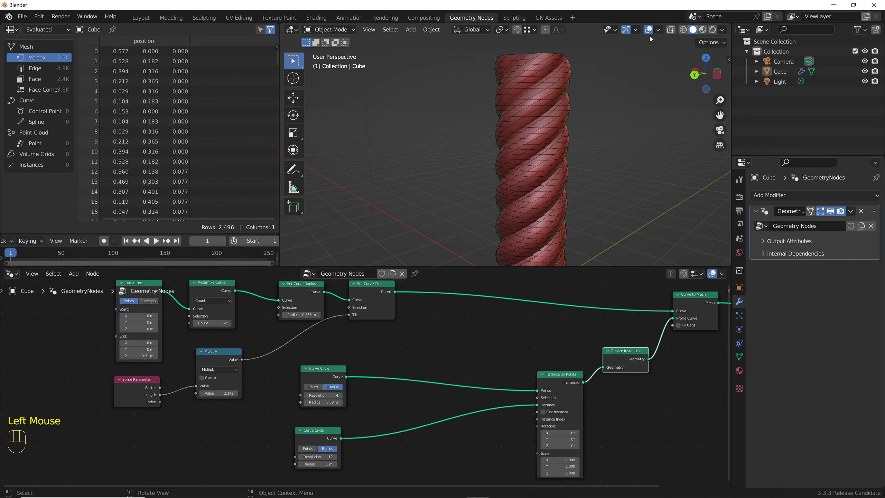
- Turn off the wireframe overlay in the viewport
click(659, 30)
scroll(484, 203, down, 2)
middle_drag(485, 203, 477, 230)
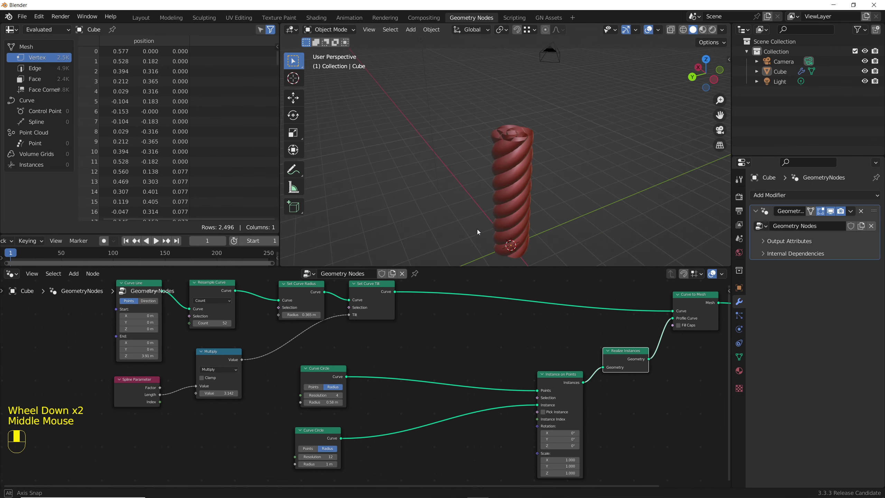
- Duplicate Set Curve Radius after Set Curve Tilt and drive its radius with the Factor of a duplicated Spline Parameter node
scroll(318, 313, up, 4)
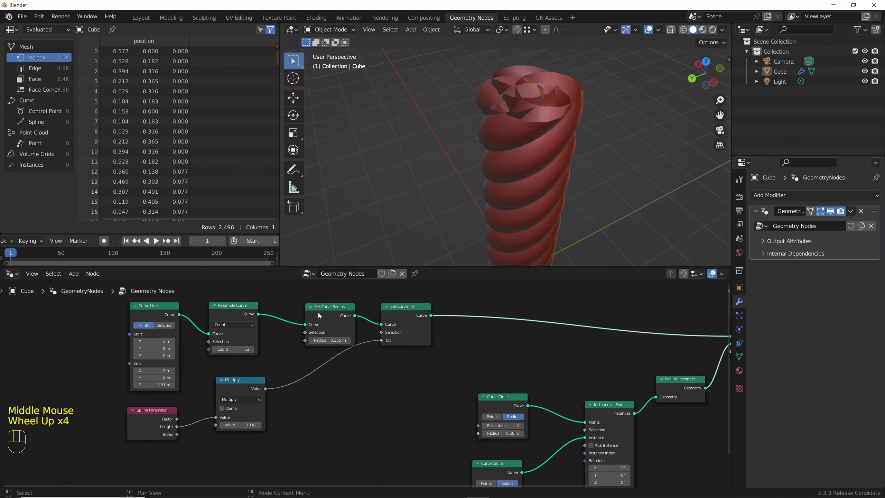
click(319, 313)
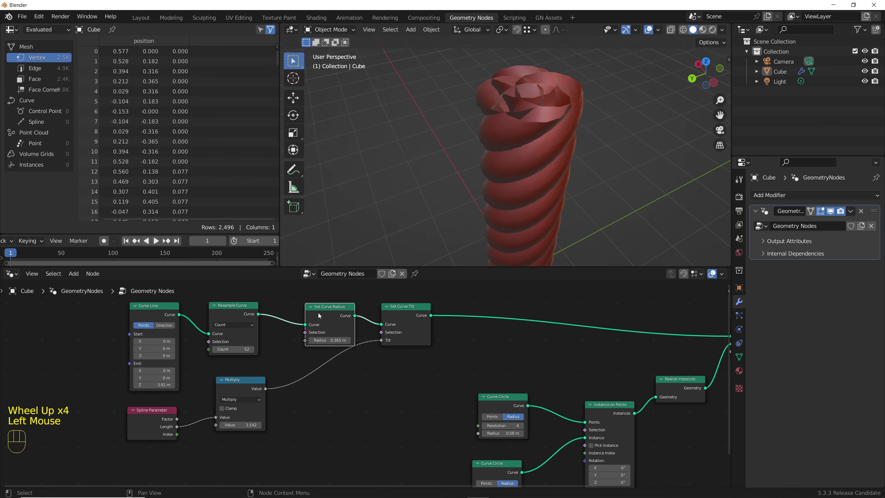
key(shift+d)
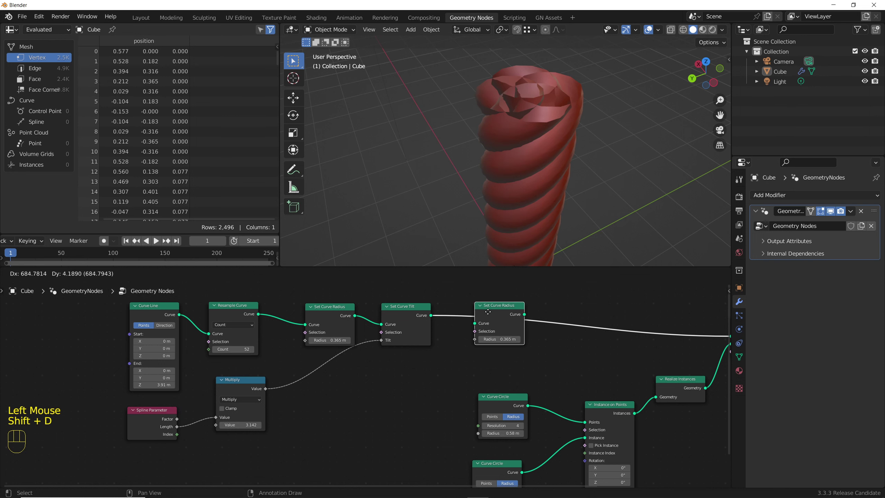
click(488, 312)
shift+click(148, 421)
key(shift+d)
click(298, 445)
- Insert a Float Curve node between the duplicated Spline Parameter's Factor and the new Set Curve Radius
key(shift+a)
text(flow)
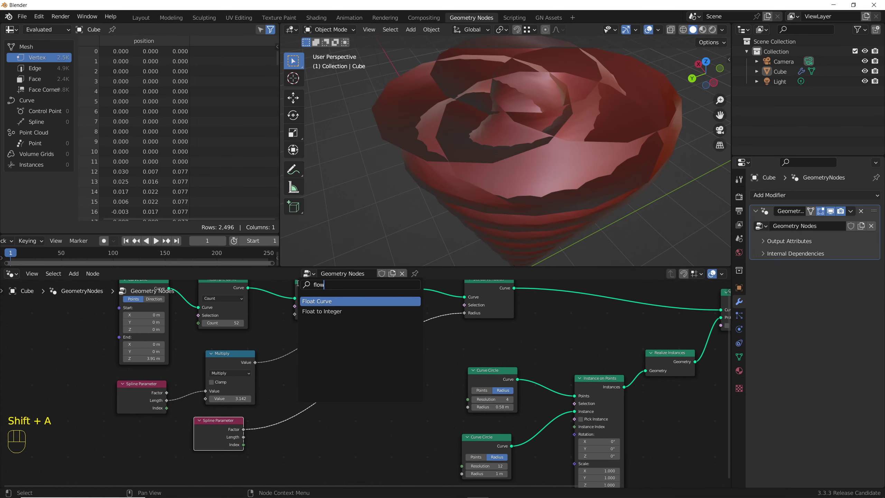
key(Return)
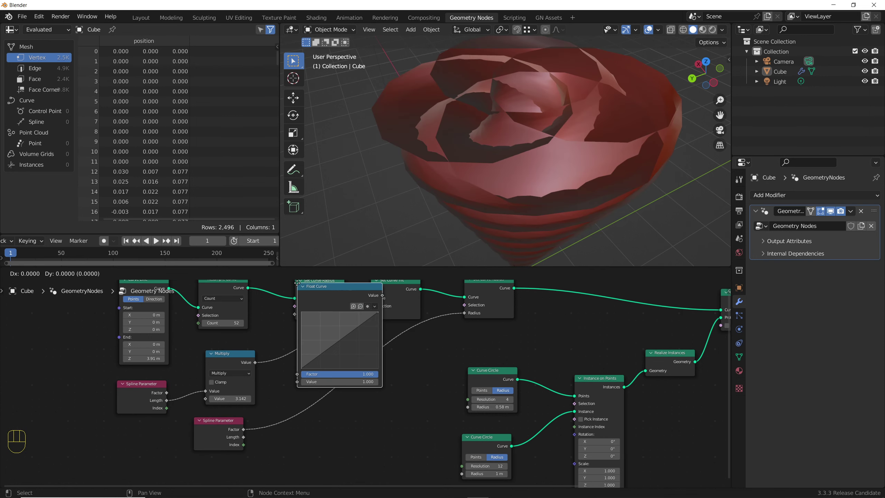
click(308, 368)
- Shape the Float Curve into a low arch falling to zero at both ends, adding points near each end, the first at about (0.10, 0.13)
drag(348, 415, 387, 447)
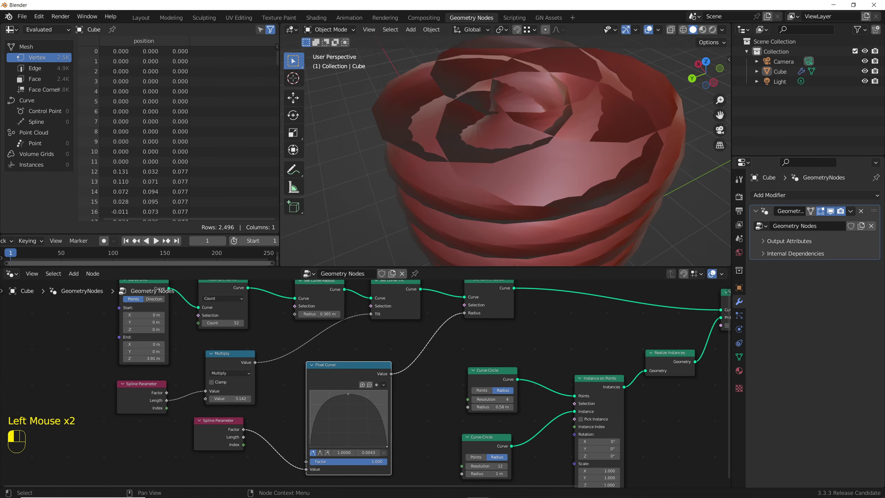
scroll(531, 93, down, 2)
scroll(521, 108, up, 2)
middle_drag(531, 93, 513, 129)
drag(348, 394, 348, 440)
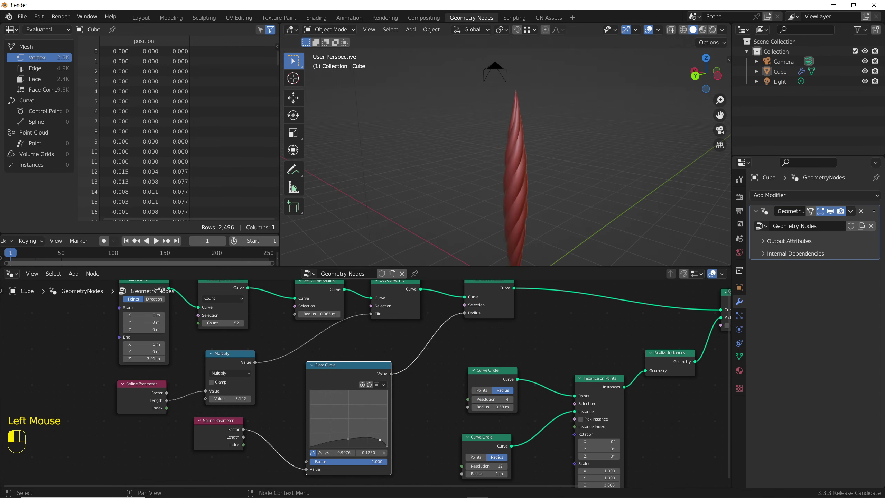
click(316, 441)
click(316, 442)
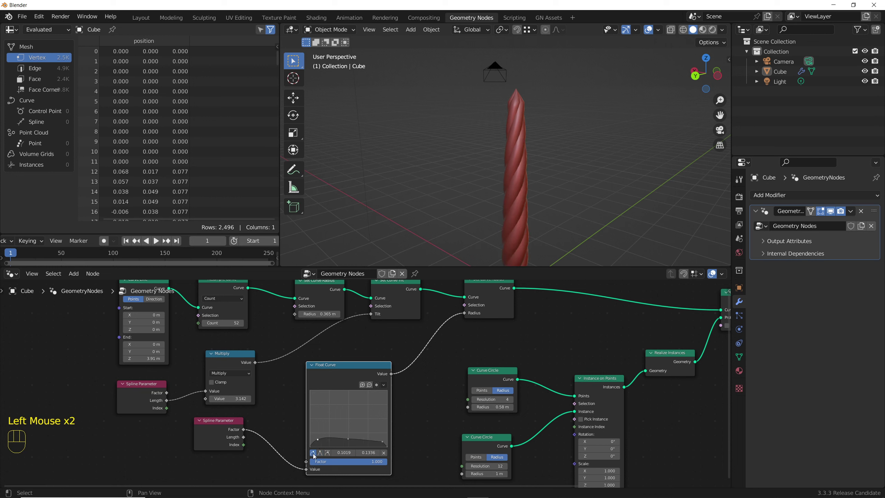
- Flatten the Float Curve by lowering and deleting its middle point, and move the first point to about (0.04, 0.05)
click(320, 453)
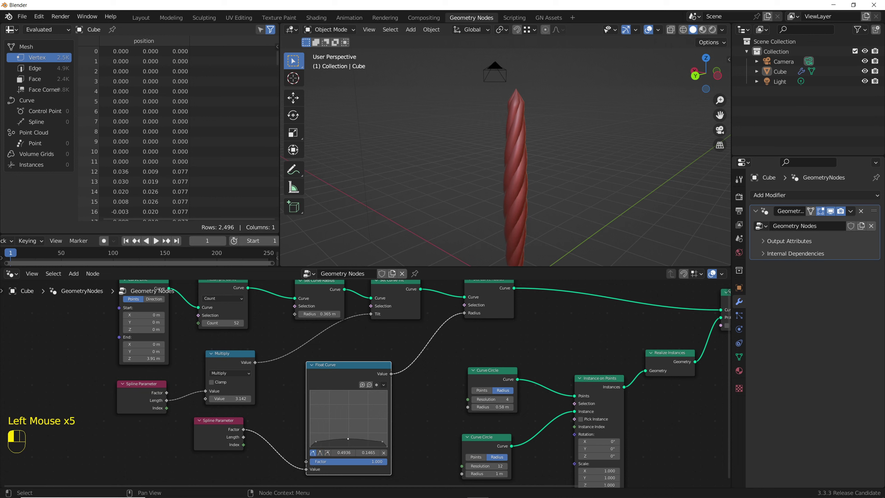
drag(348, 439, 348, 441)
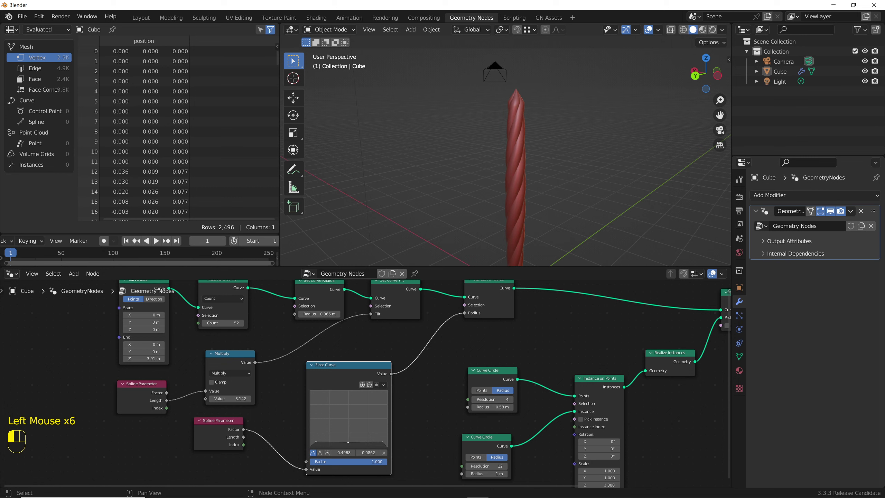
click(383, 453)
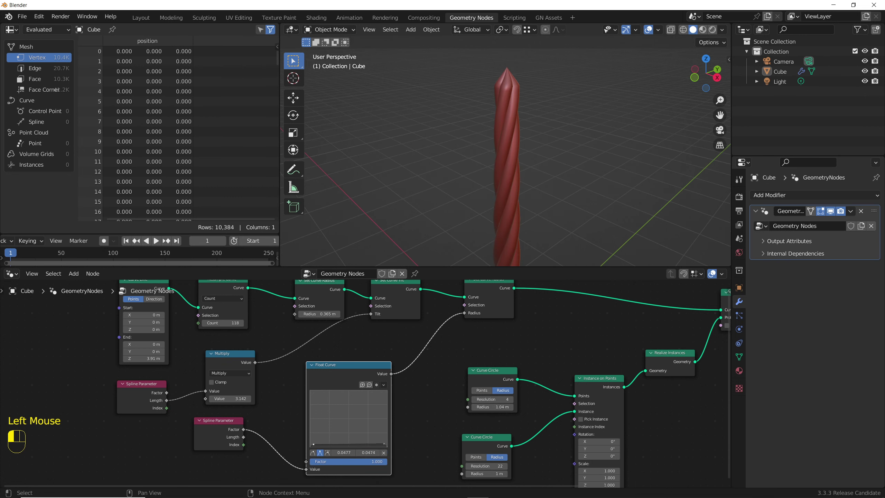
drag(313, 445, 314, 447)
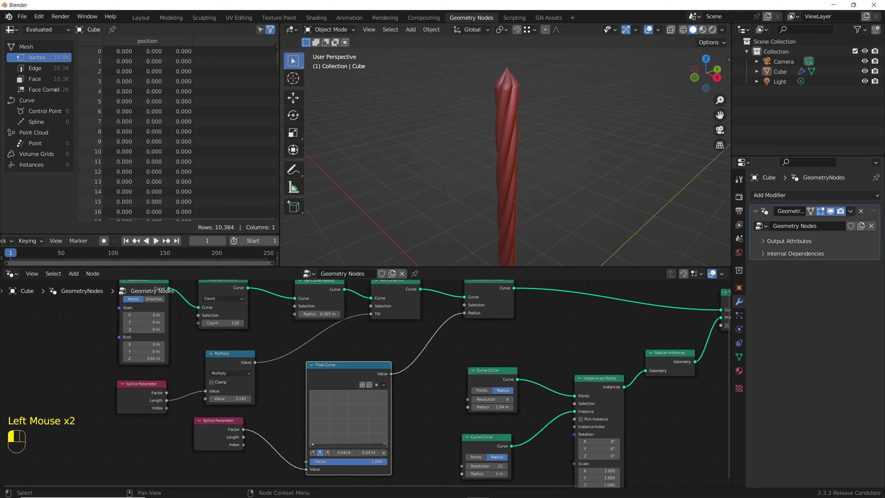
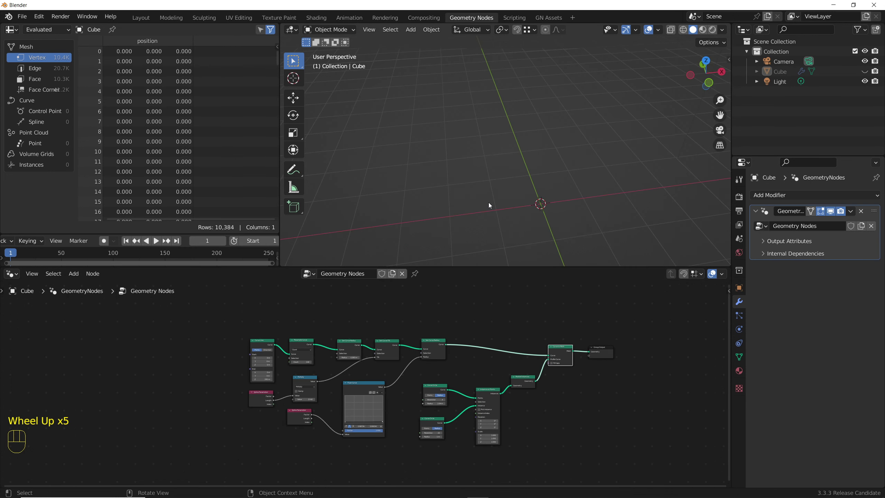
- Add a Rectangle curve object and raise its points along Z, well above the grid floor
key(shift+a)
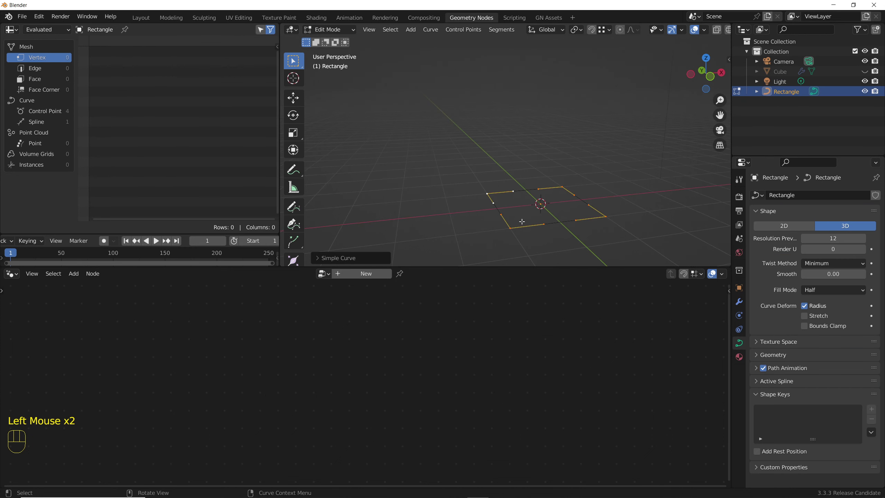
key(g)
key(z)
click(513, 134)
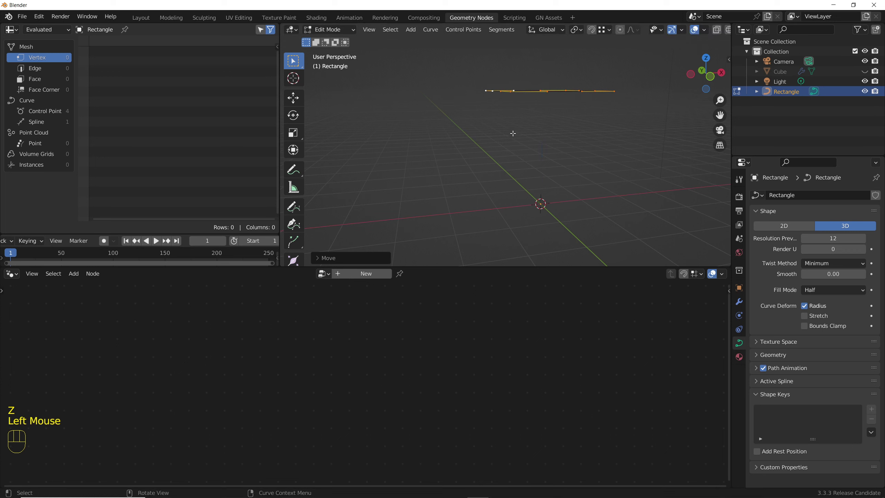
- Add a Bezier circle spline to the same curve and raise it along Z to below the rectangle
key(shift+a)
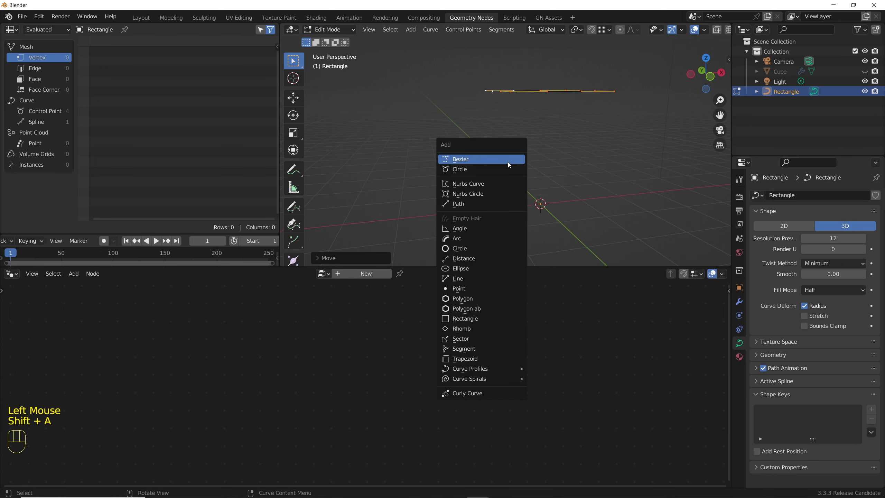
click(508, 173)
key(g)
key(z)
click(494, 162)
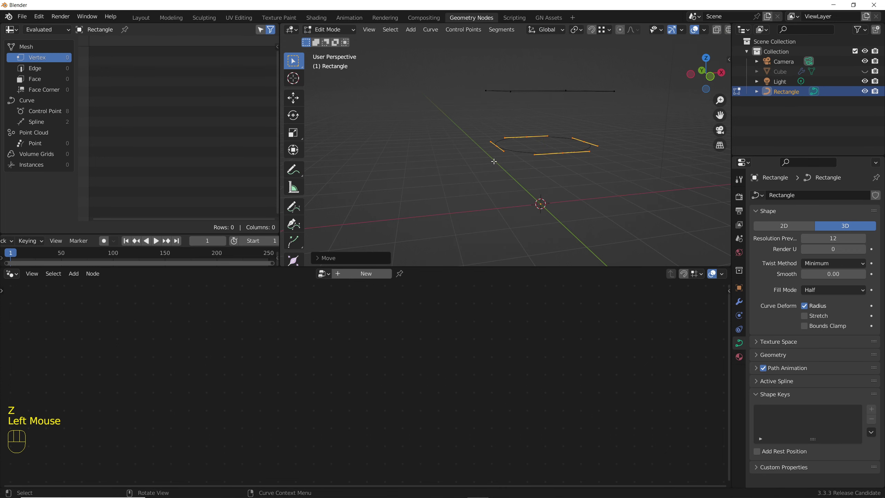
- Add a three-sided Polygon spline to the curve and set the curve's shape to 3D
key(shift+a)
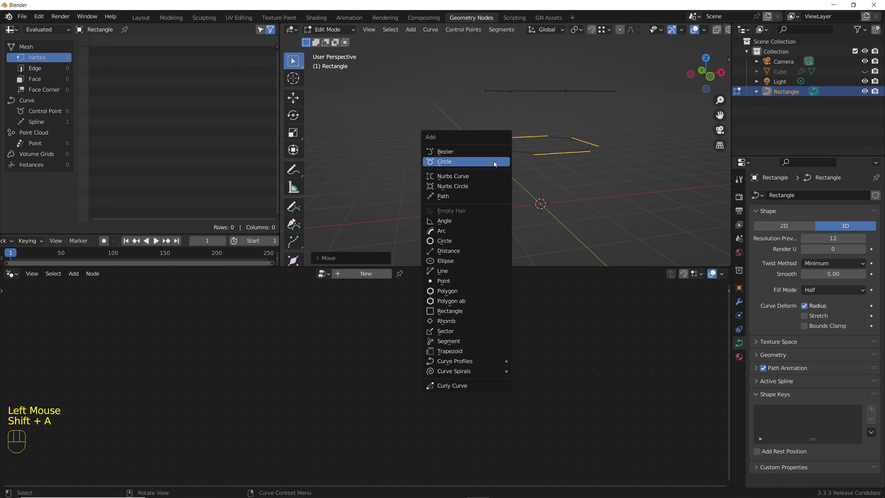
click(460, 292)
middle_drag(547, 232, 558, 228)
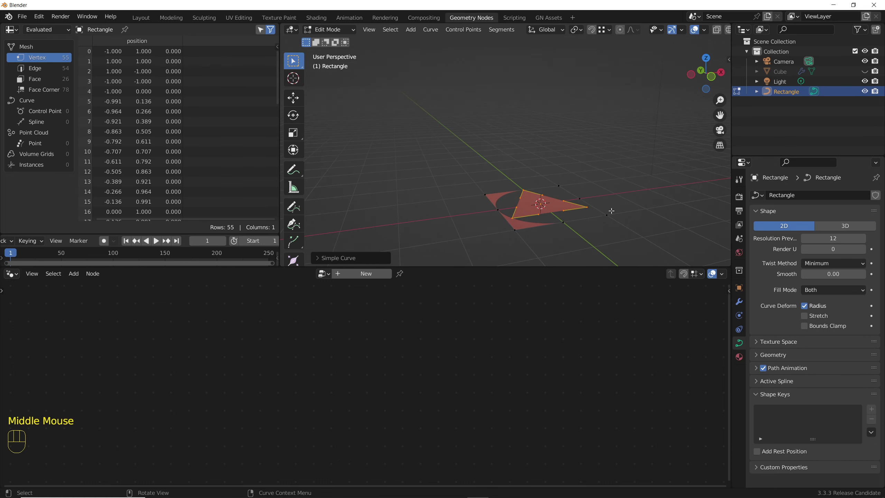
click(834, 225)
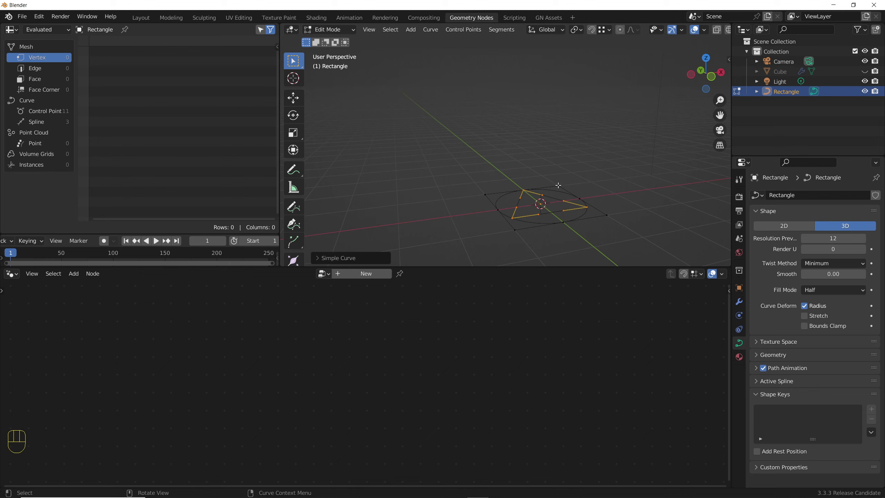
- Select the whole triangle spline, move it along Z between the circle and top rectangle, and add another rectangle at the base
click(541, 200)
key(ctrl+l)
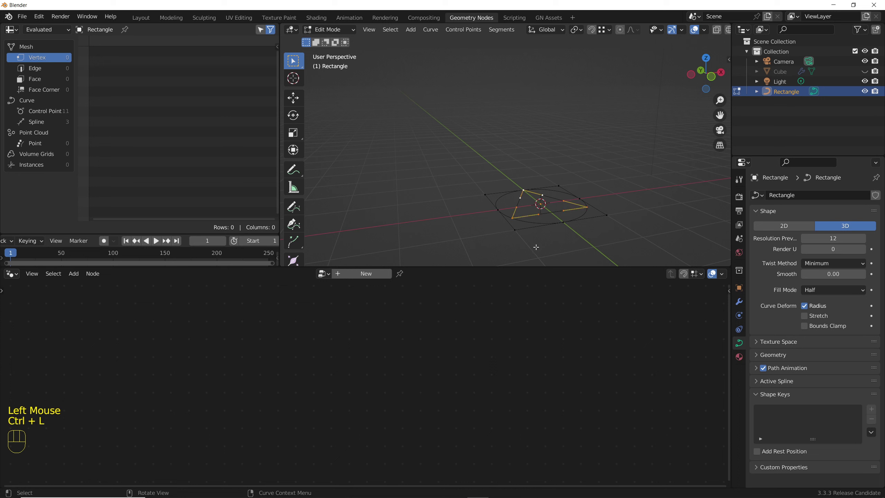
key(g)
key(z)
click(504, 213)
click(505, 213)
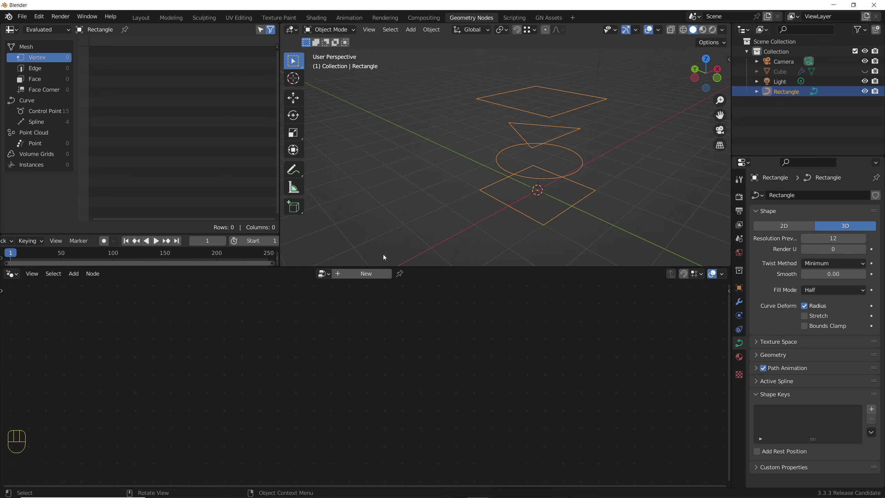
- Create a new geometry node tree on the curve and insert a Resample Curve node with a count of 14
click(364, 275)
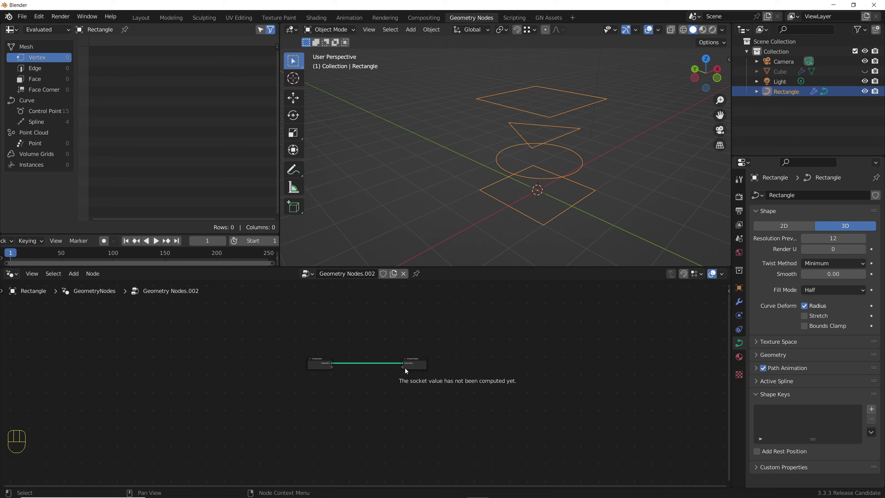
scroll(382, 390, up, 5)
key(shift+a)
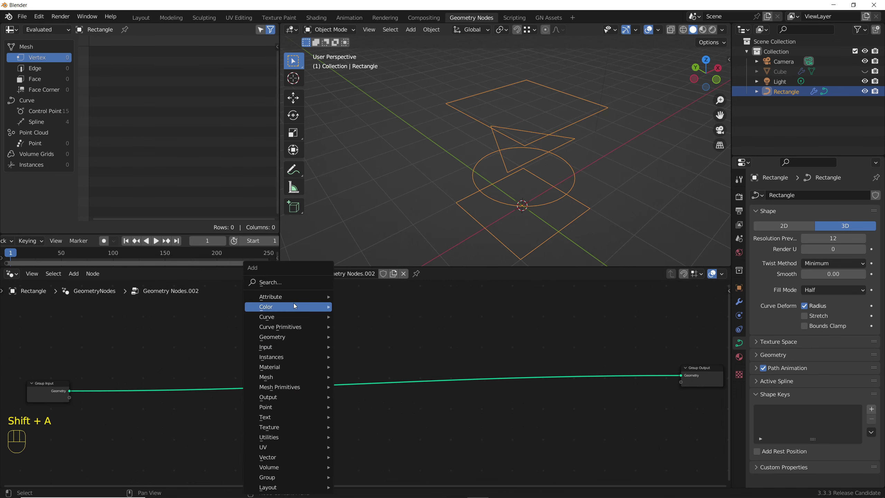
click(282, 287)
text(resample)
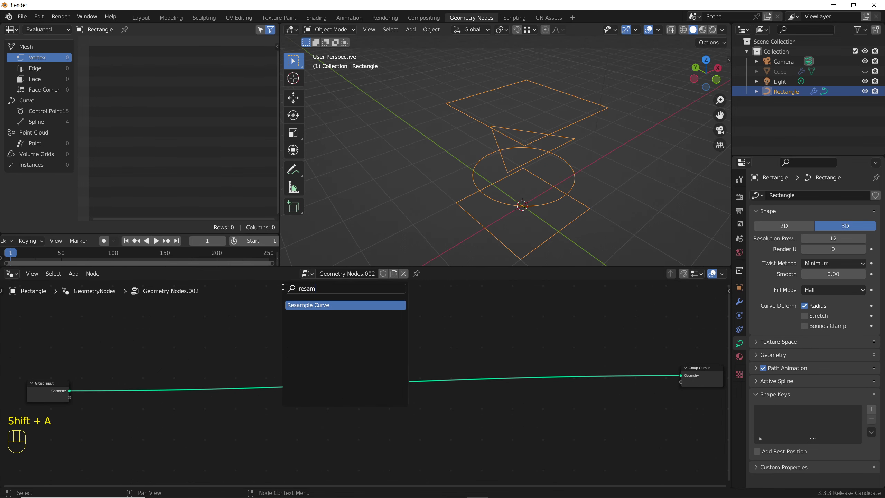
key(Return)
click(181, 364)
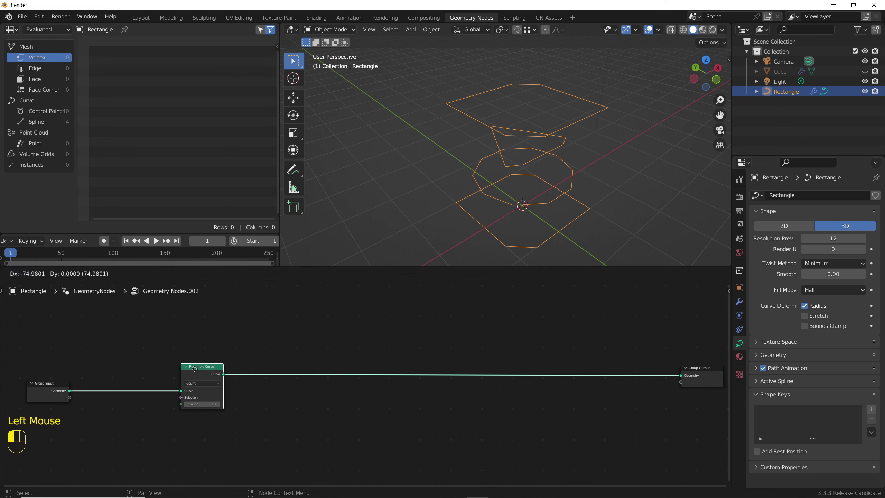
drag(214, 406, 225, 393)
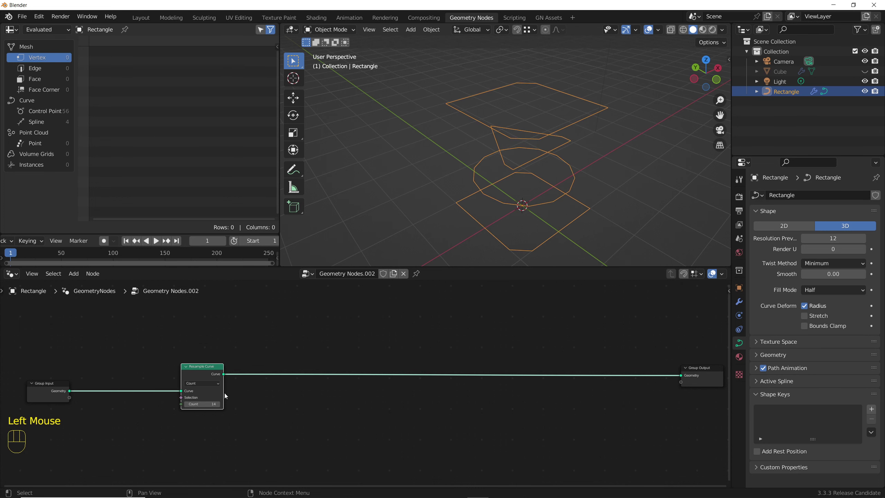
- Add a Grid node above Resample Curve and connect its Mesh to the Group Output's Geometry
key(shift+a)
click(280, 282)
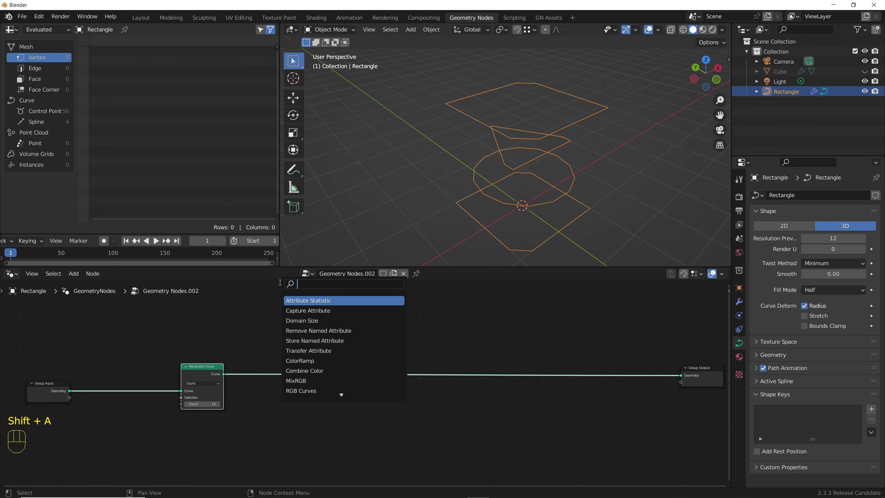
text(gr)
key(Return)
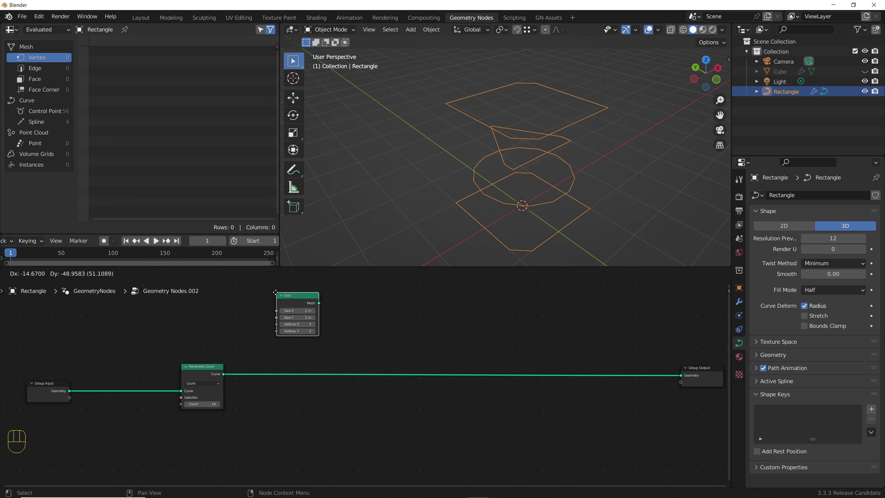
click(289, 289)
drag(327, 297, 681, 376)
- Set the Grid's Vertices X and Vertices Y to 7
scroll(292, 332, up, 3)
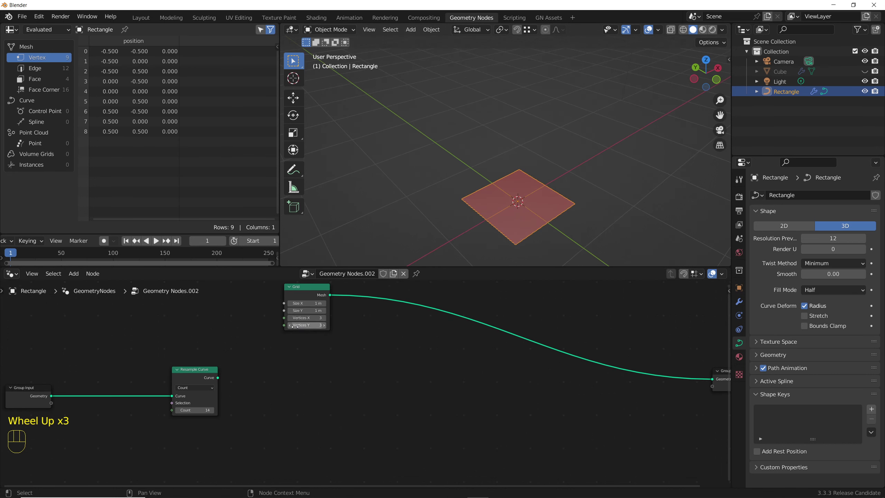
drag(306, 318, 319, 335)
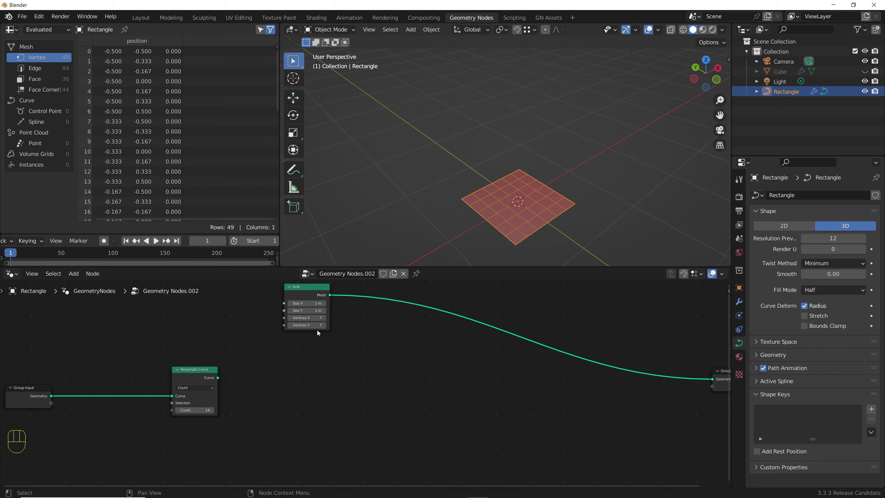
mouse_move(307, 310)
mouse_down()
mouse_move(319, 303)
mouse_move(307, 303)
mouse_up()
- Add an Integer node that feeds the Grid's Vertices Y and place it to the left of the Grid
scroll(342, 341, down, 1)
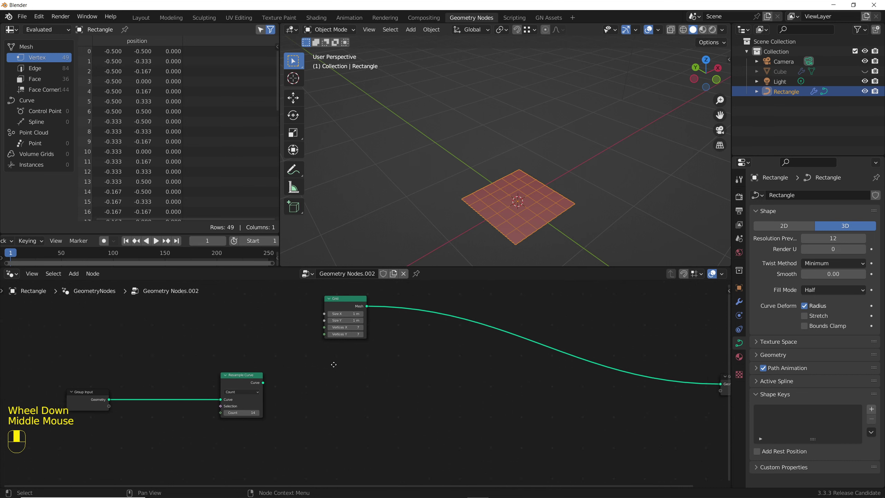
middle_drag(342, 341, 357, 343)
drag(357, 329, 242, 325)
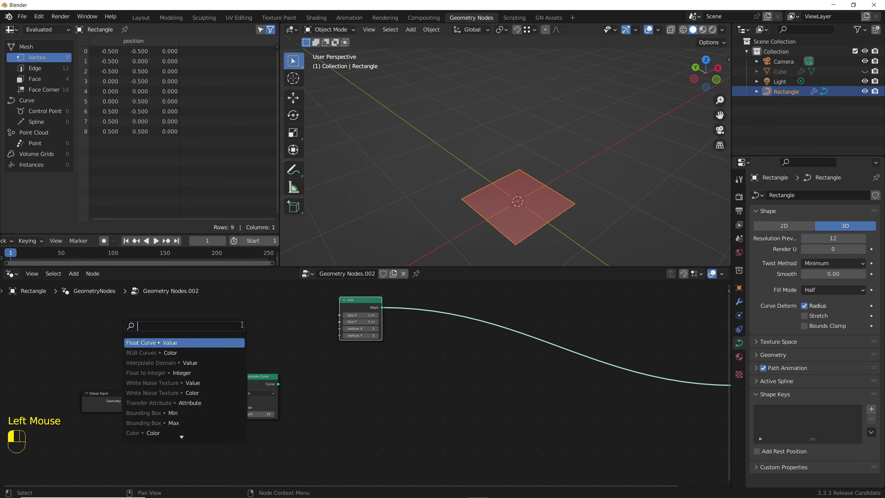
text(int)
key(Return)
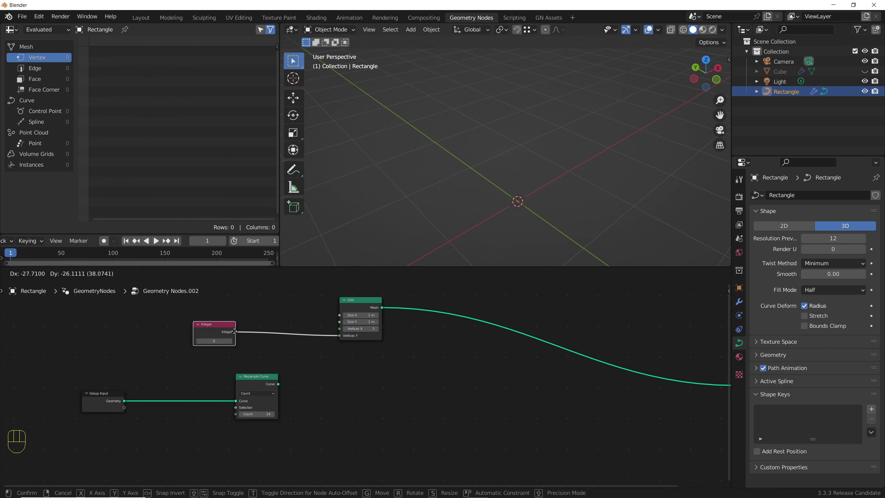
click(214, 335)
- Connect the Integer node to the Resample Curve's Count as well, and tidy the Grid and Integer node positions
drag(356, 307, 328, 308)
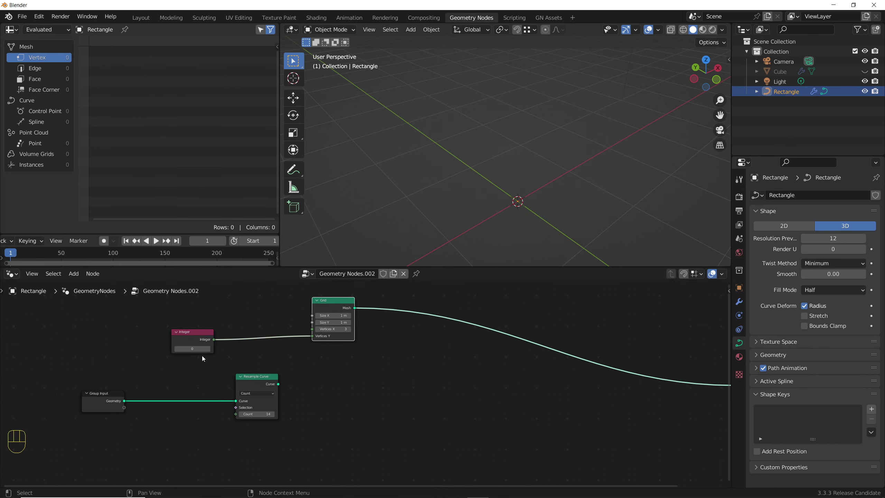
click(214, 341)
drag(214, 342, 239, 414)
drag(201, 348, 195, 346)
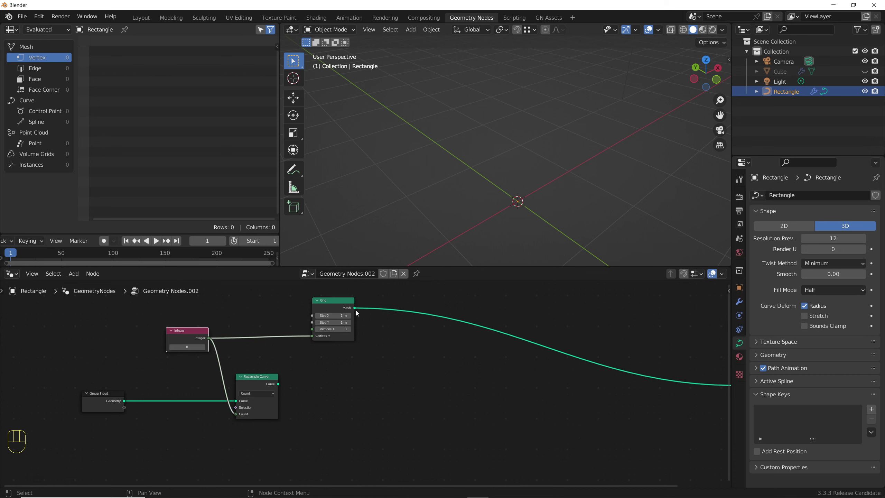
- Insert a Set Position node on the link between the Grid and the Group Output
key(shift+a)
text(set)
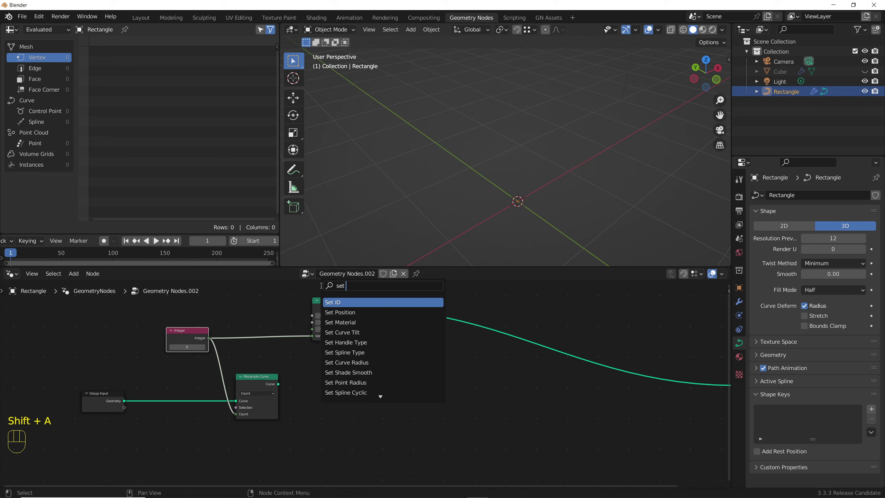
click(340, 312)
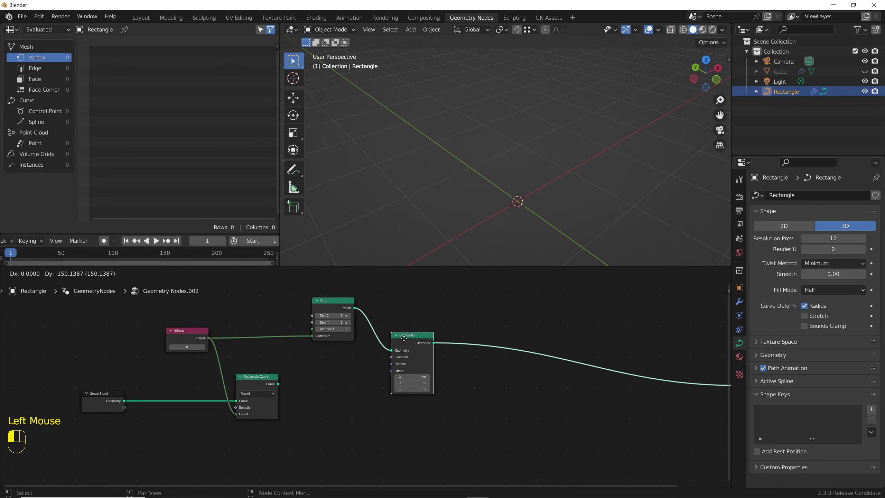
click(404, 338)
drag(404, 335, 432, 340)
- Add a Transfer Attribute node with the resampled curve as its Source and set its data type to Vector
drag(278, 384, 328, 385)
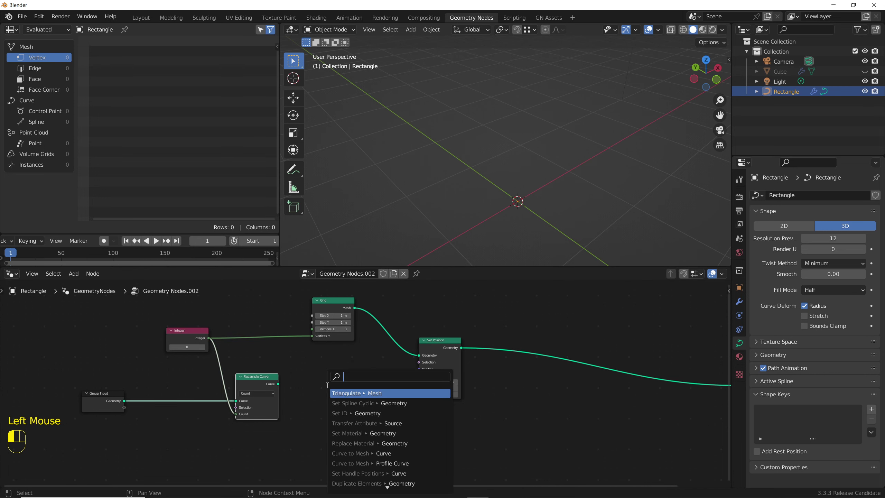
text(tras)
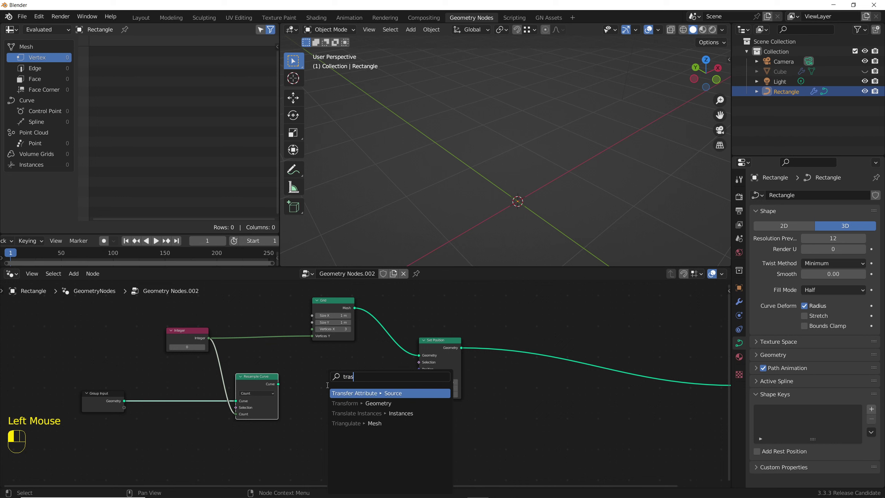
key(Return)
click(313, 378)
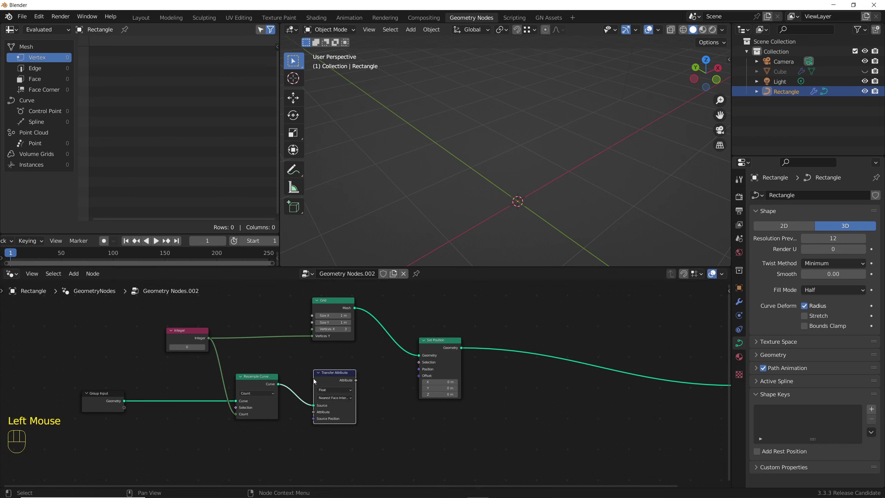
scroll(334, 399, up, 3)
click(324, 385)
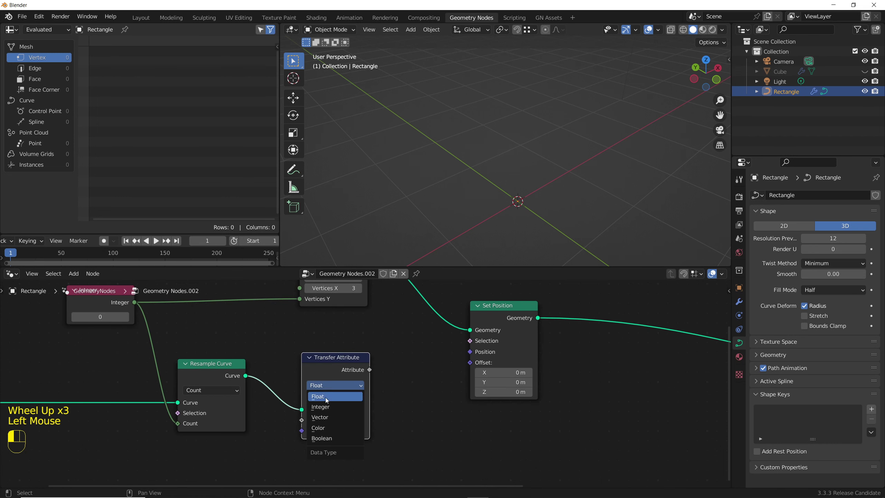
click(326, 419)
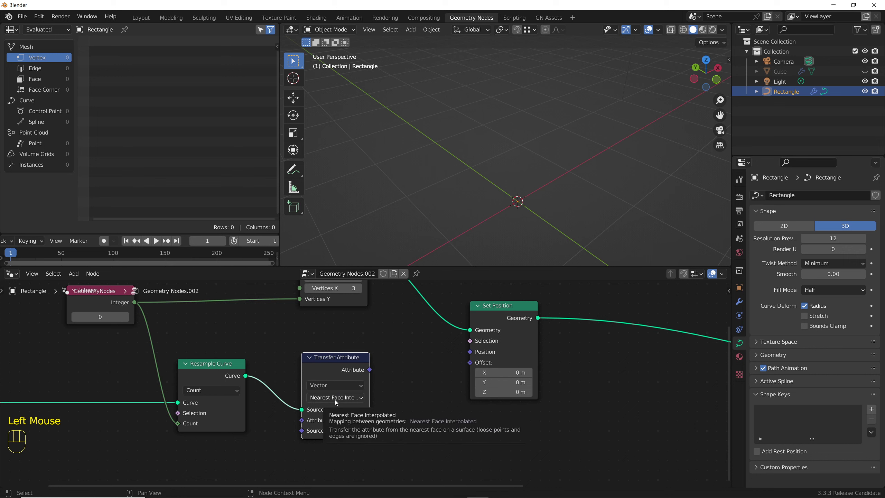
- Set the Transfer Attribute node's mapping to Index and feed its Attribute input from a new Position node placed below Resample Curve
click(336, 398)
click(323, 430)
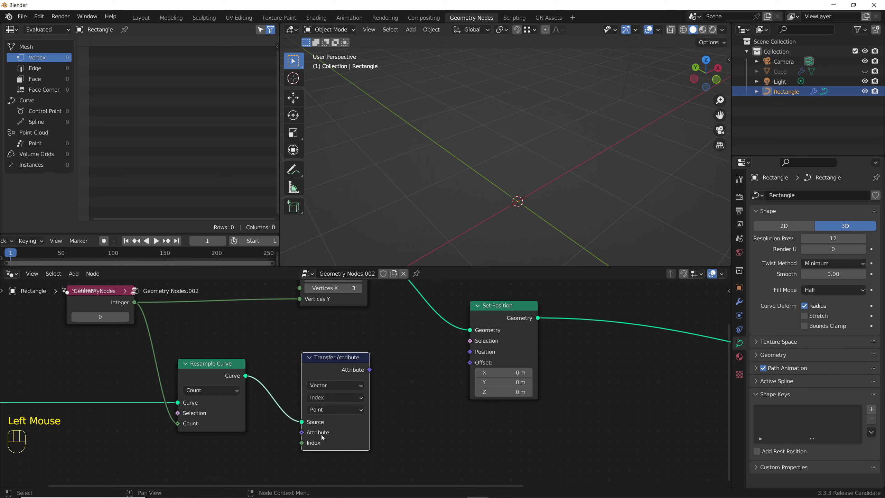
drag(308, 433, 261, 443)
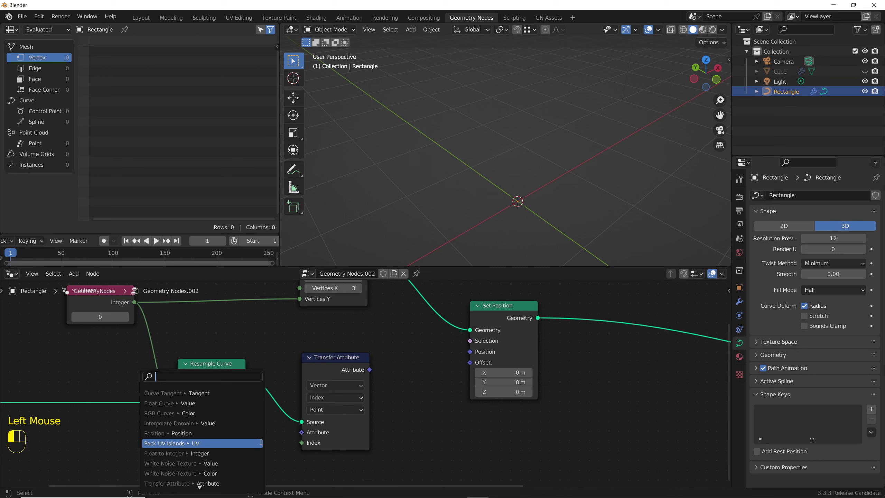
text(pos)
key(Return)
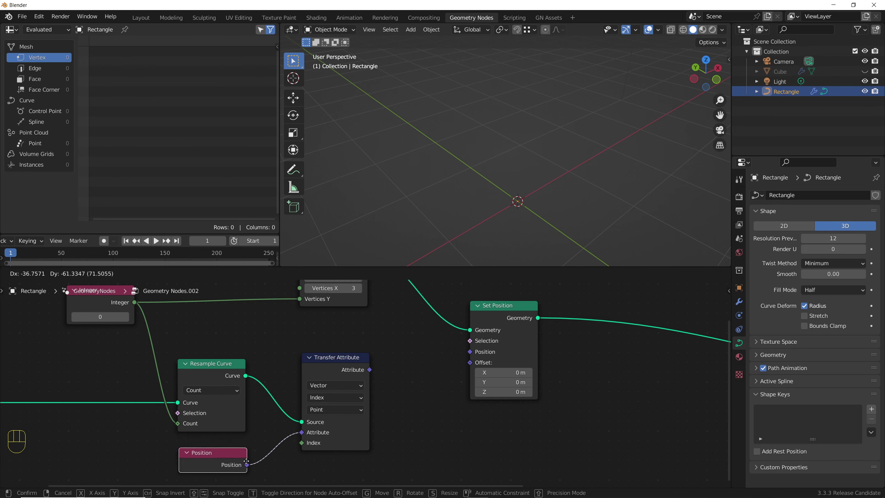
click(245, 462)
- Connect the Transfer Attribute node's Attribute output to the Position input of the Set Position node
drag(369, 369, 421, 355)
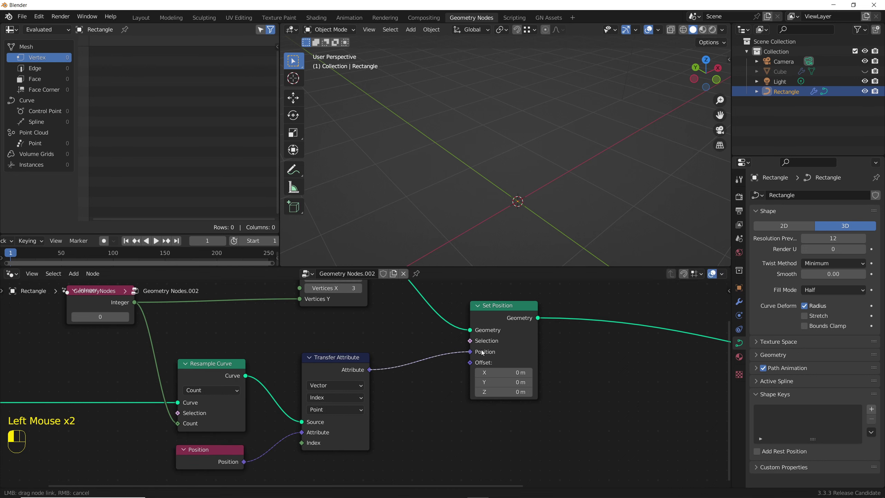
drag(483, 353, 476, 354)
scroll(431, 397, down, 4)
middle_drag(430, 397, 391, 402)
click(326, 401)
- Set the Integer node's value to 10, raise it to 63, and inspect the denser loft from several sides
scroll(194, 356, down, 3)
scroll(194, 356, up, 3)
scroll(194, 355, up, 3)
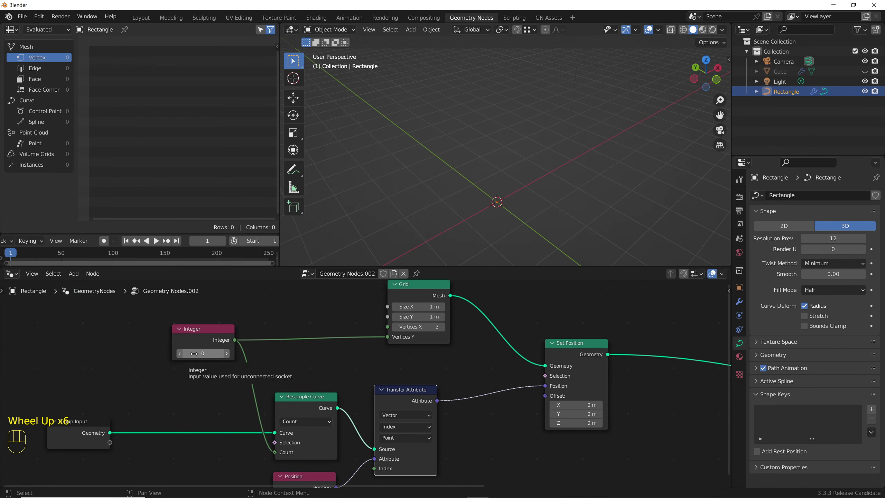
click(195, 354)
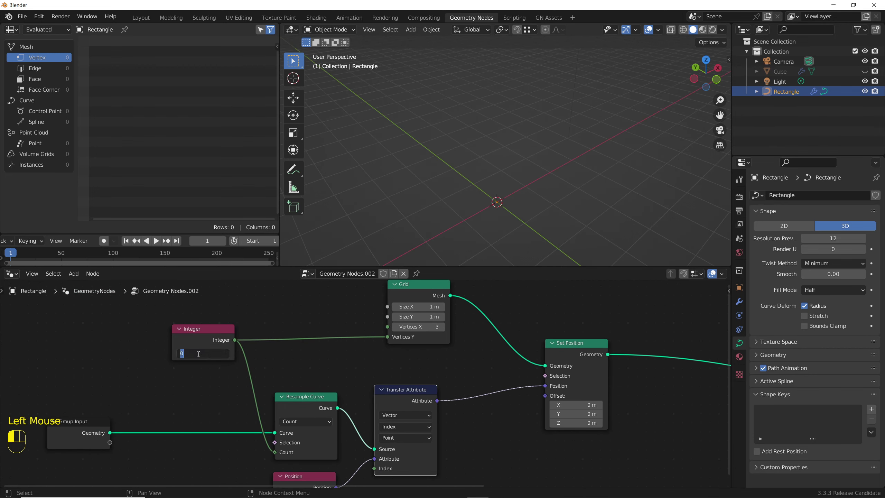
text(10)
key(Return)
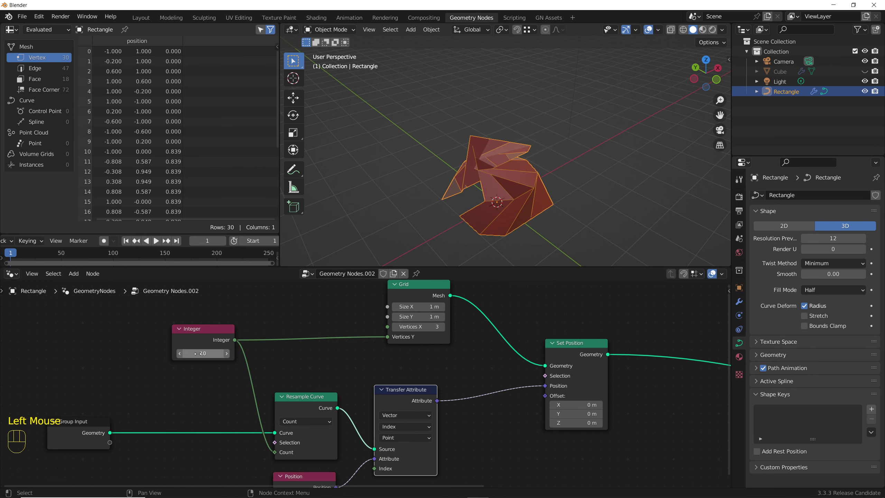
scroll(401, 164, up, 2)
middle_drag(401, 164, 570, 188)
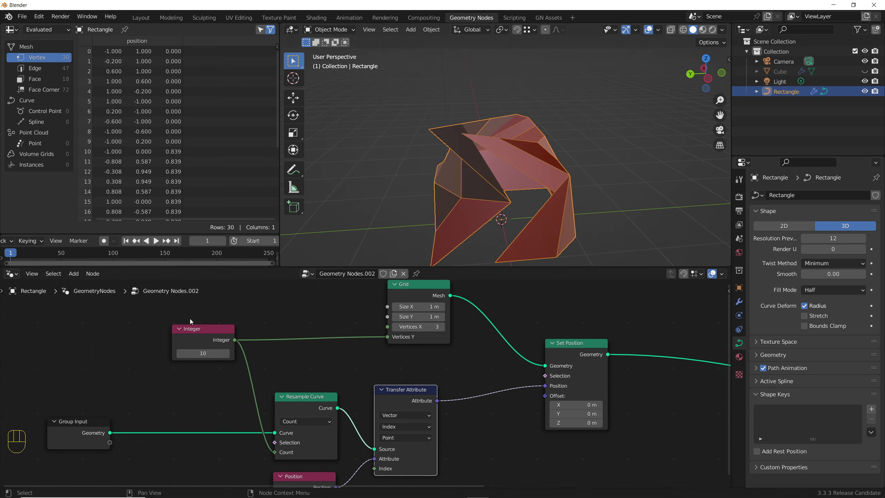
drag(197, 351, 255, 350)
middle_drag(505, 139, 539, 247)
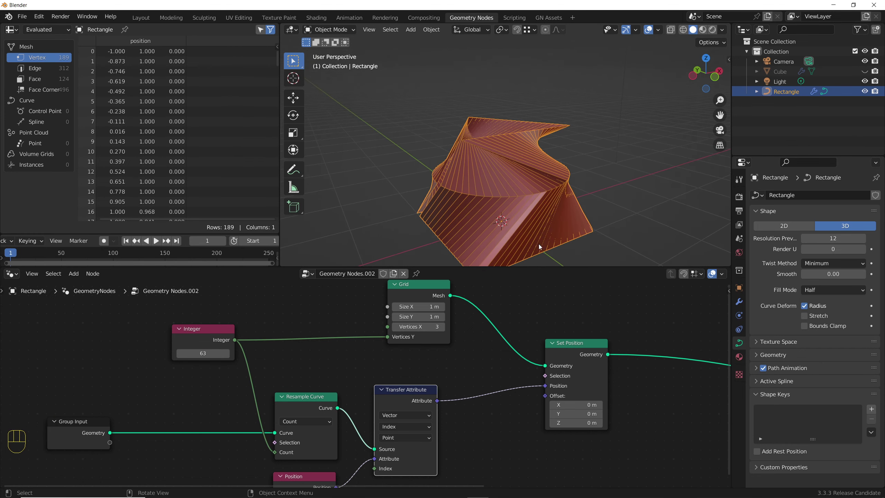
middle_drag(507, 139, 509, 143)
- Raise the Grid node's Vertices X to 4
middle_drag(414, 328, 411, 351)
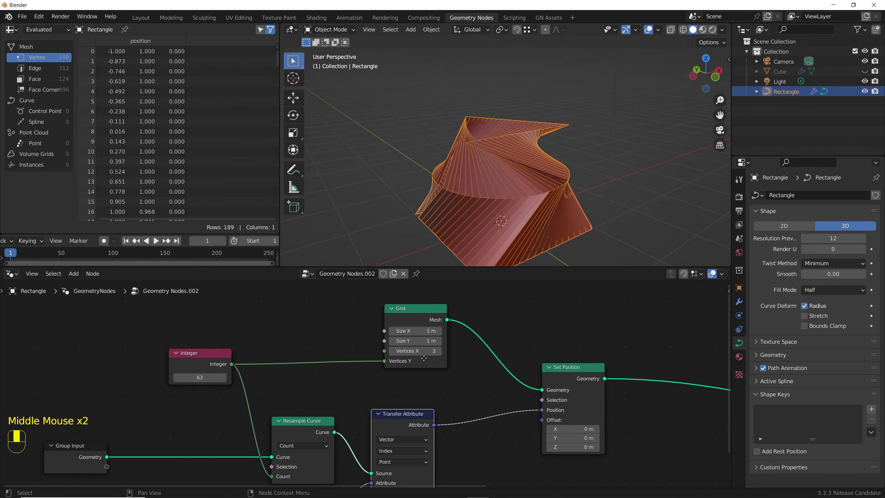
scroll(411, 351, up, 2)
scroll(410, 351, up, 1)
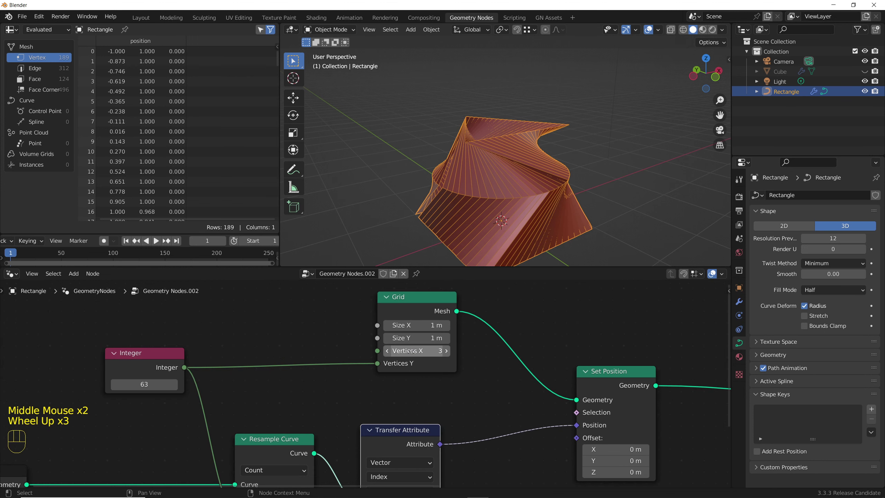
click(446, 351)
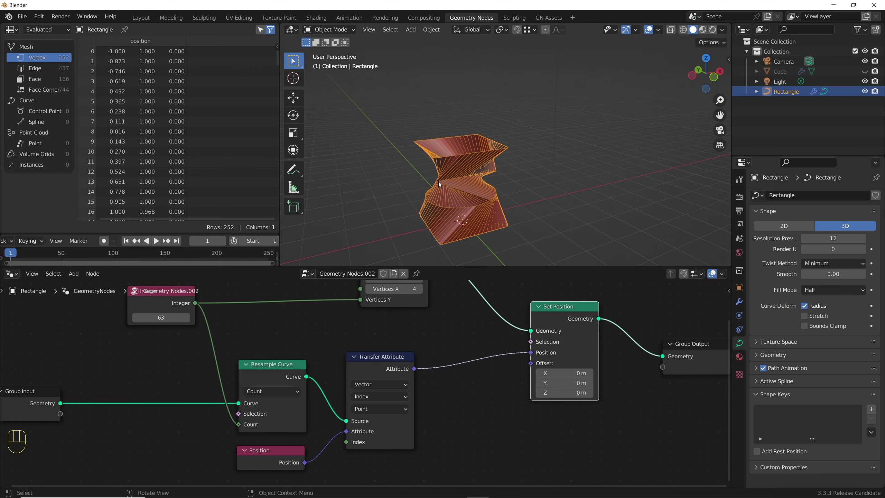
- In Edit Mode, select the whole spline between the circle and the top rectangle and rotate it about the Z axis
click(441, 183)
key(Tab)
click(440, 183)
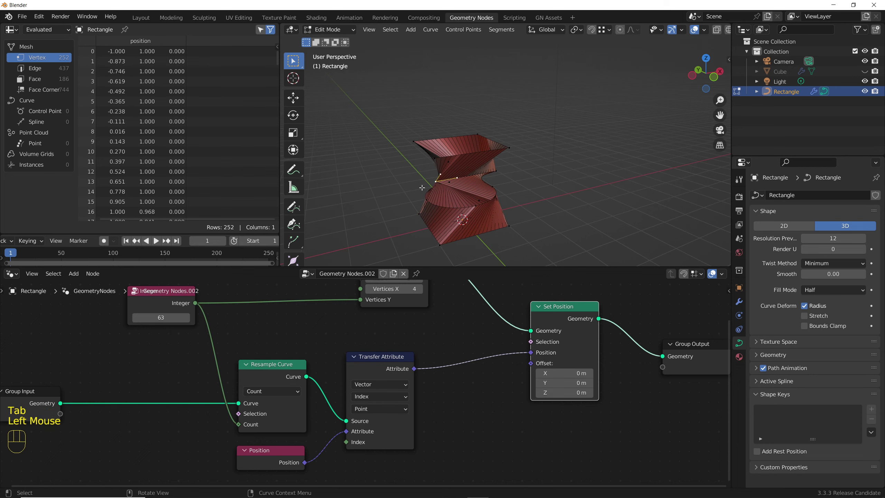
scroll(437, 190, up, 1)
middle_drag(438, 190, 434, 201)
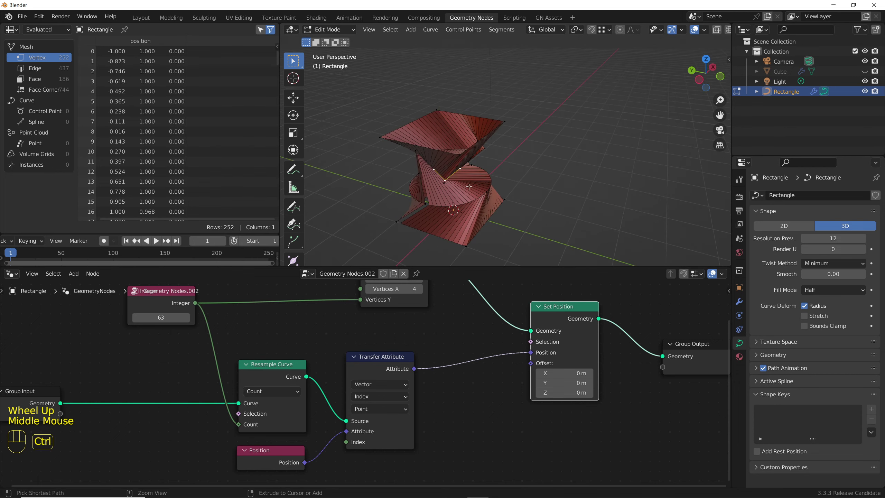
key(ctrl+l)
middle_drag(437, 160, 425, 162)
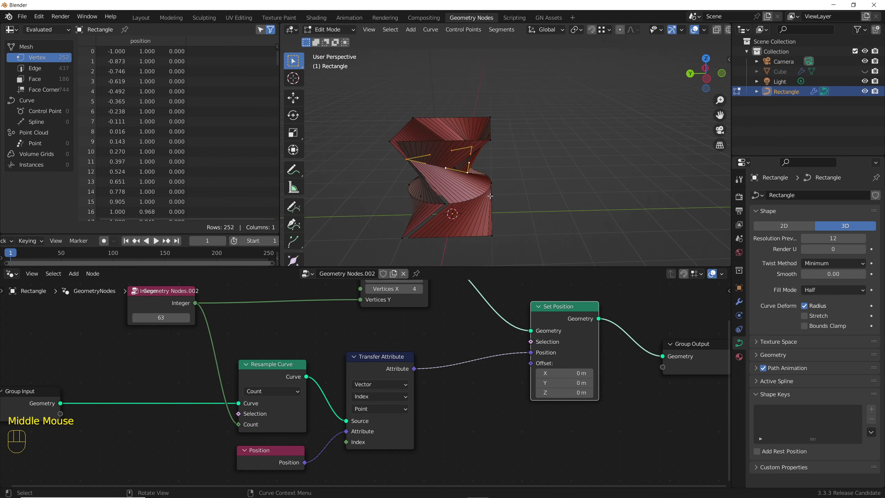
key(r)
key(z)
click(522, 178)
- Delete all vertices of the spline between the circle and the top rectangle
middle_drag(523, 178, 511, 160)
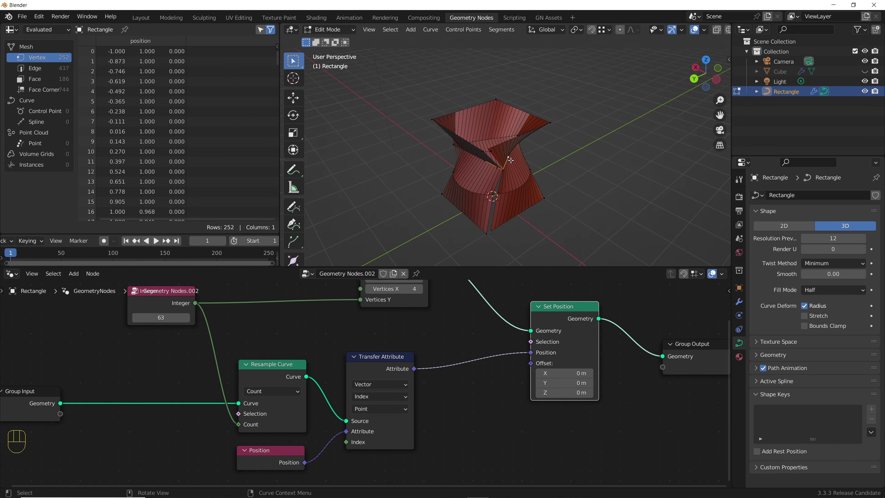
key(ctrl+l)
key(Delete)
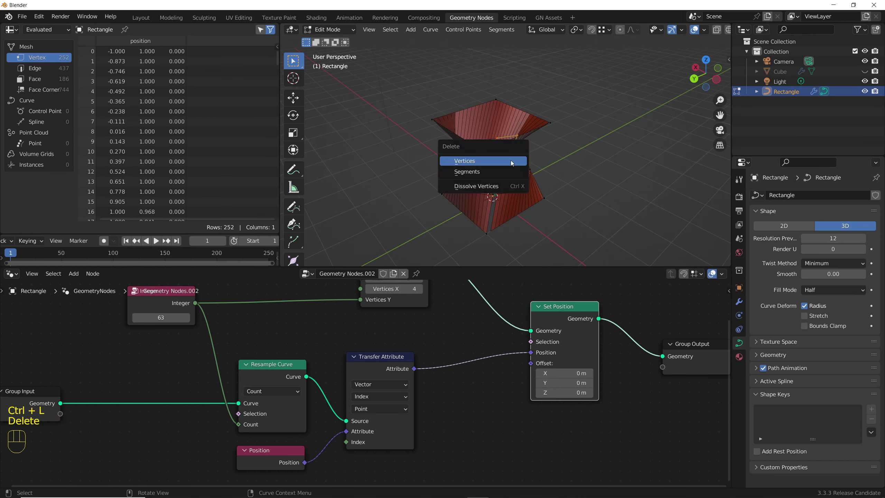
click(511, 161)
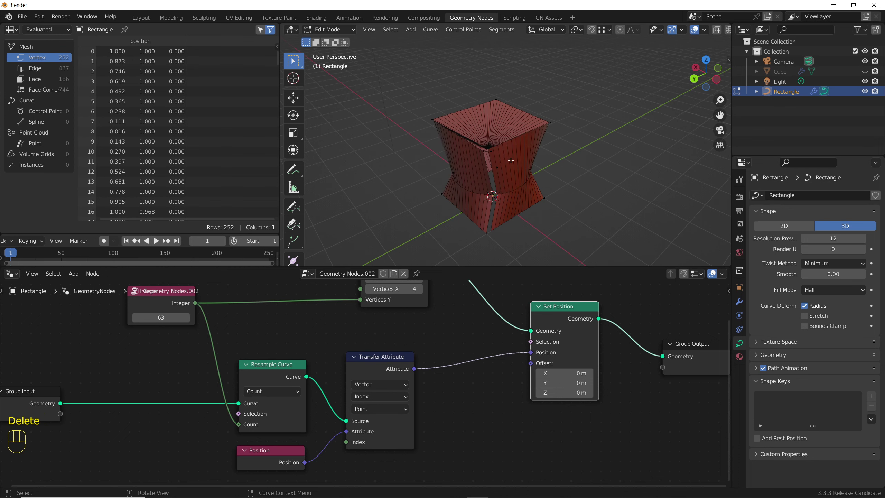
- Return to Object Mode and set the Grid node's Vertices X to 3
scroll(511, 161, up, 3)
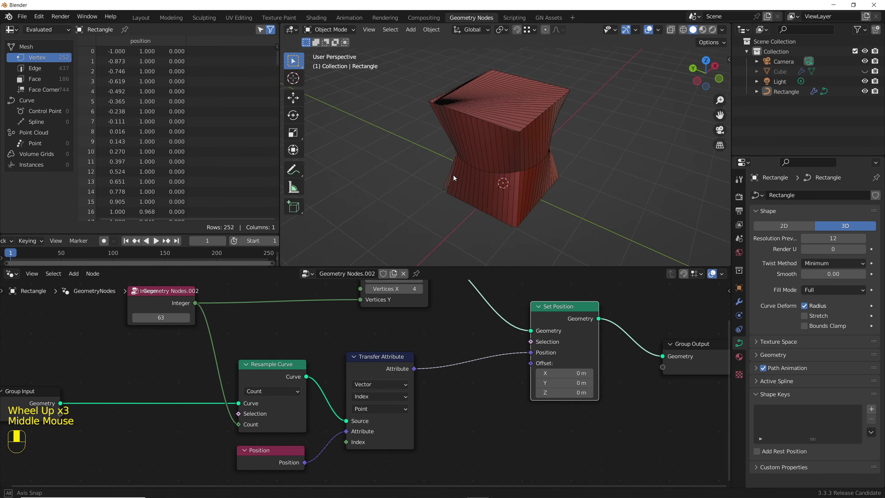
middle_drag(454, 175, 503, 171)
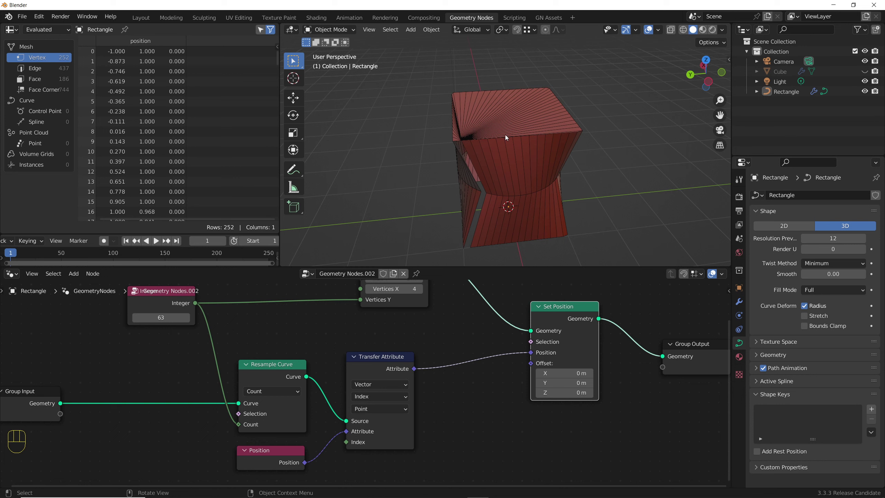
scroll(470, 326, up, 1)
middle_drag(461, 338, 469, 351)
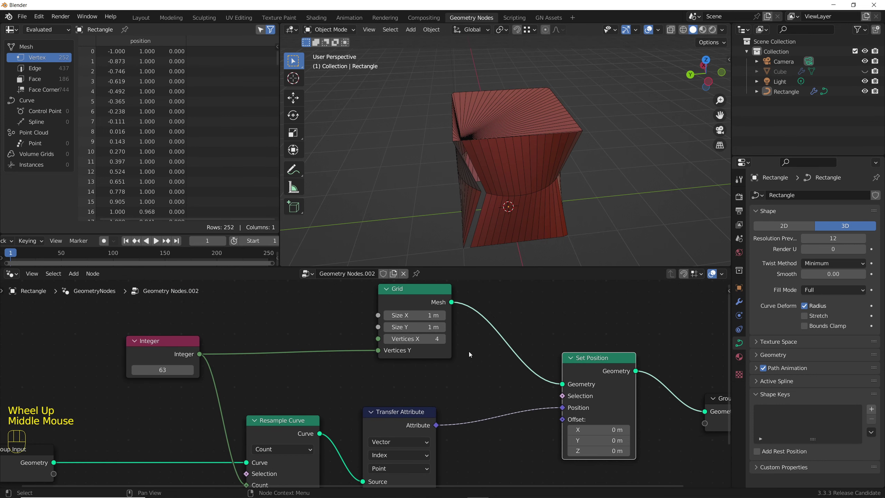
click(387, 339)
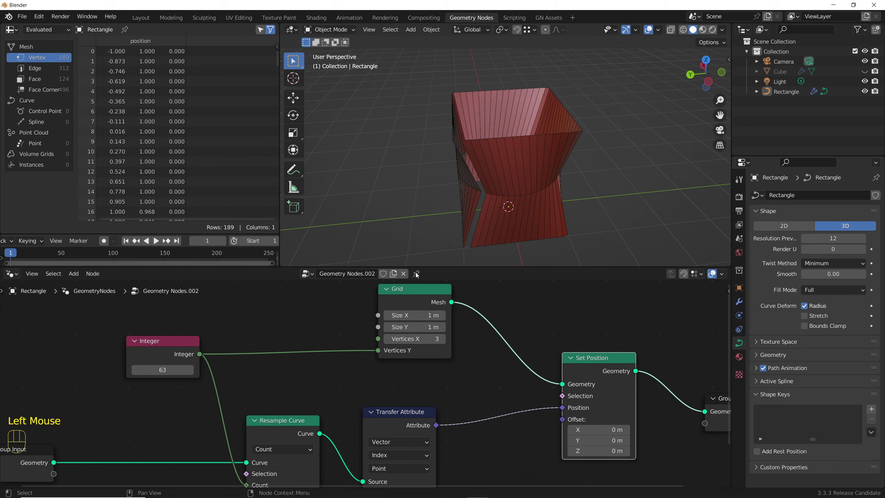
- Inspect the seam along the loft and turn off the Geometry Nodes modifier's viewport display
middle_drag(470, 151, 499, 142)
scroll(461, 141, up, 2)
scroll(461, 141, down, 1)
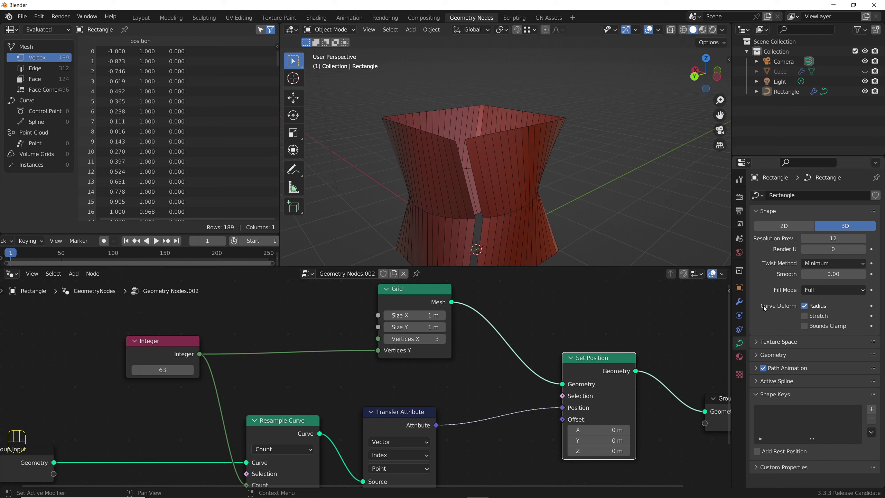
click(740, 301)
click(835, 210)
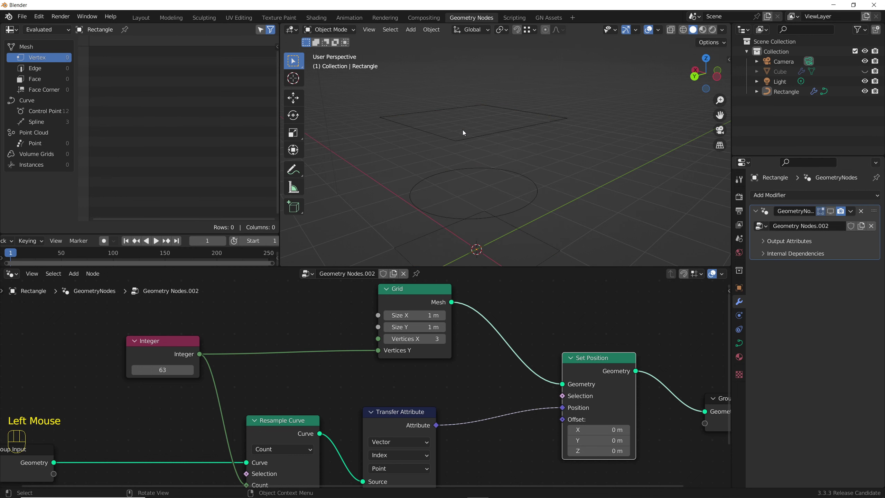
- In Edit Mode, select the near corner point of the top rectangle and toggle off that spline's cyclic state
click(462, 130)
scroll(478, 92, down, 2)
middle_drag(479, 92, 462, 128)
scroll(462, 129, up, 1)
key(Tab)
click(462, 128)
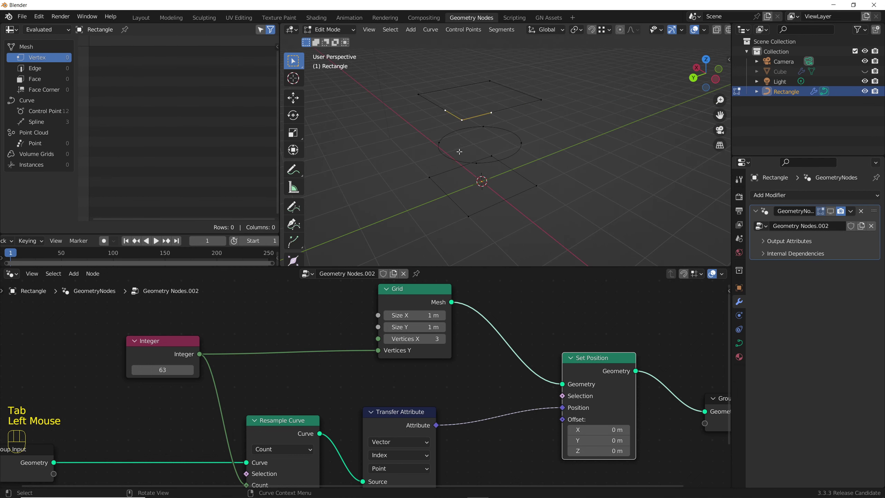
right_click(479, 118)
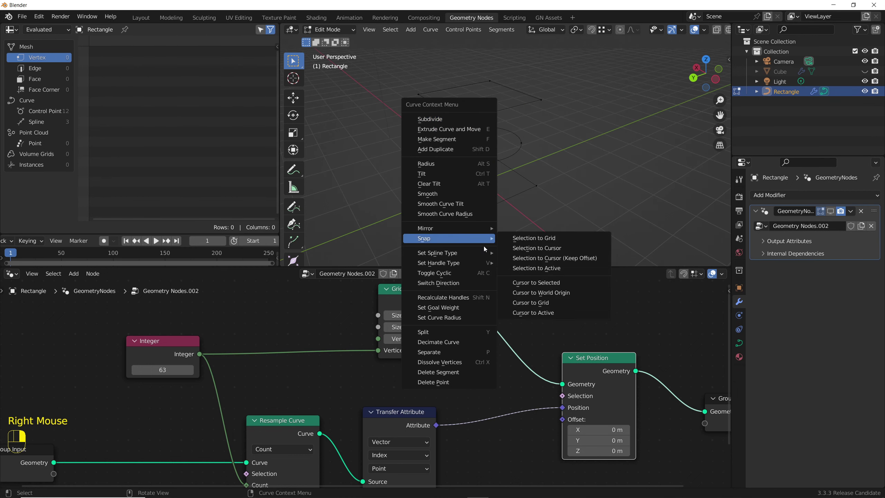
click(477, 270)
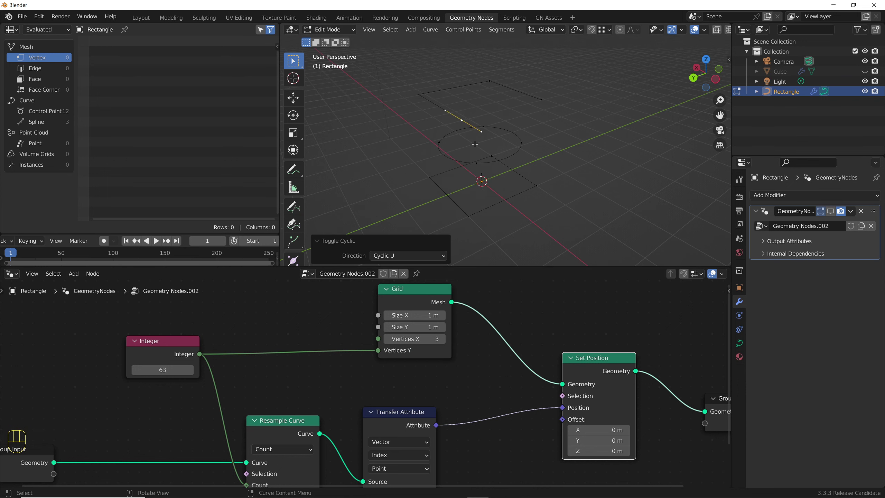
- Extrude the open end point of the top rectangle 2 m along Y, snapping it onto the spline's start point
mouse_move(473, 133)
middle_down()
mouse_move(449, 119)
mouse_move(451, 105)
mouse_move(458, 137)
middle_up()
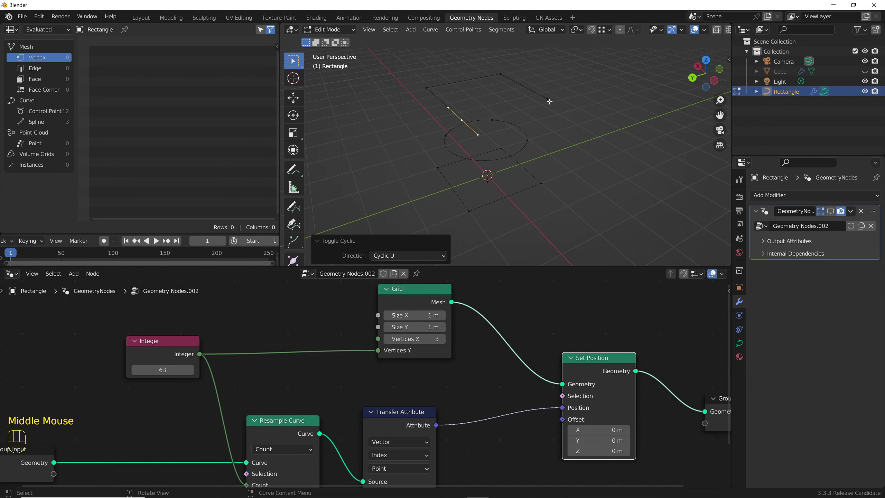
click(549, 100)
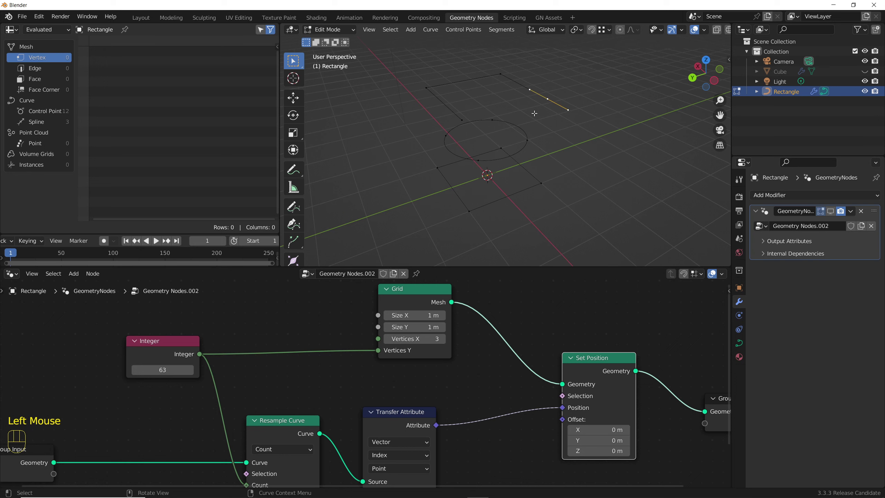
key(e)
key(ctrl)
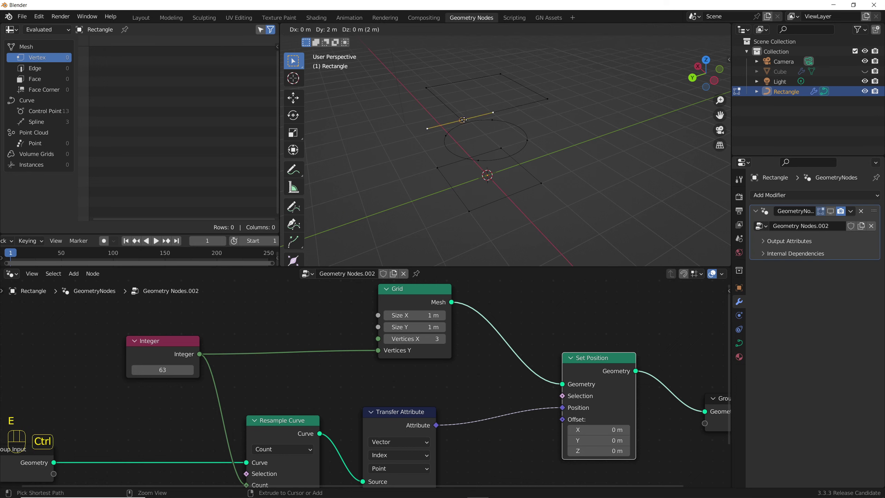
ctrl+click(466, 119)
- Toggle off the bottom rectangle's cyclic state and extrude its open end point, snapping it onto the start point
scroll(563, 121, down, 2)
scroll(563, 122, up, 1)
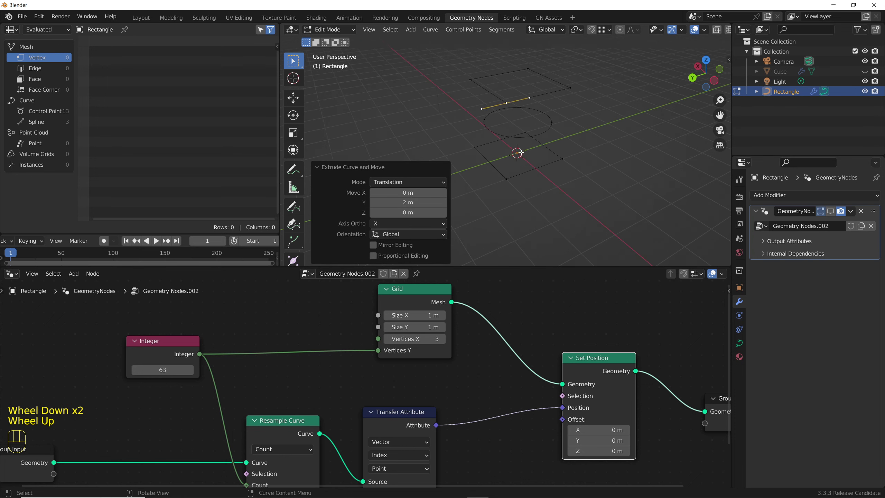
click(508, 179)
right_click(509, 185)
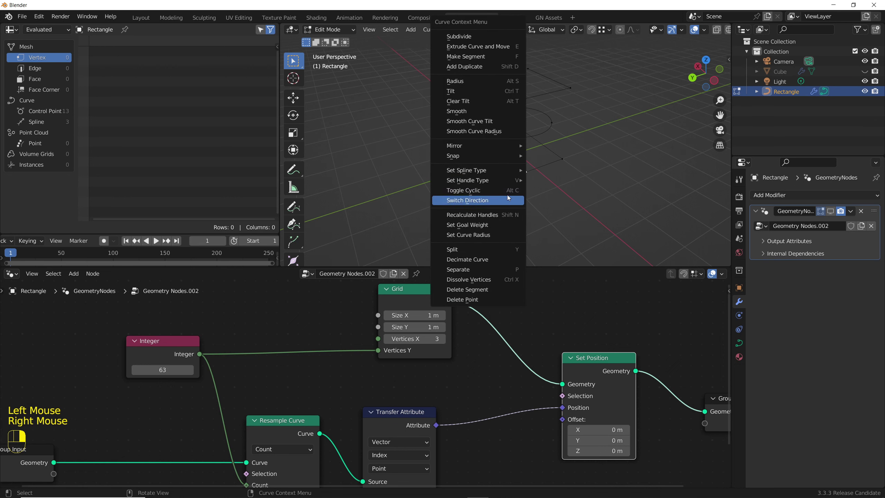
click(507, 195)
click(521, 190)
key(e)
ctrl+click(488, 140)
- Toggle off the circle's cyclic state and extrude its open end point about 1.41 m, snapping it onto the start point
scroll(509, 157, up, 2)
click(554, 139)
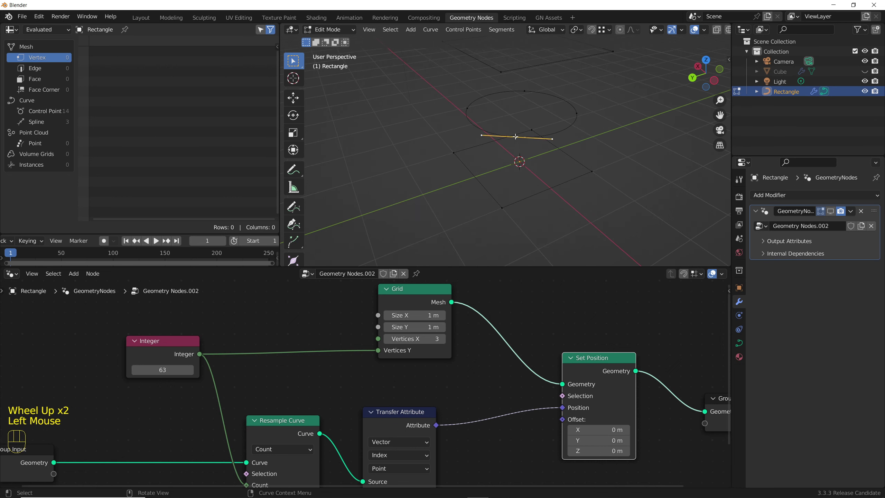
right_click(509, 191)
click(509, 193)
middle_drag(509, 193, 508, 164)
key(e)
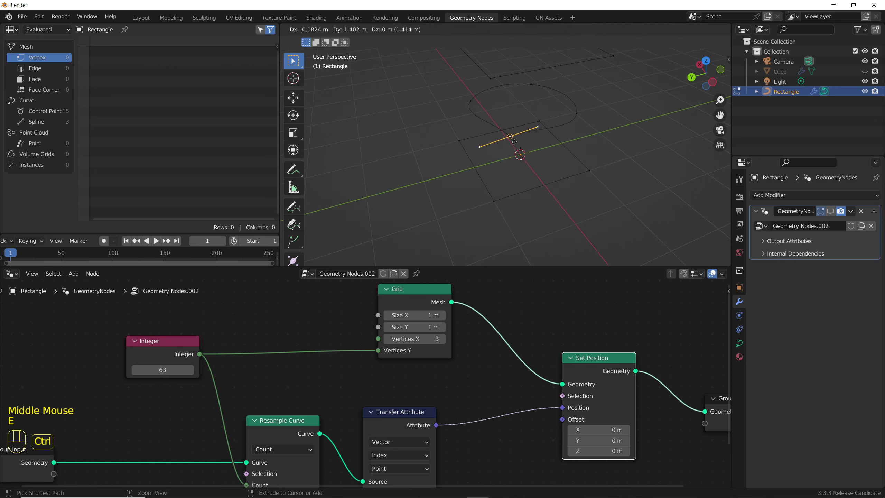
ctrl+click(508, 136)
- In top view, rotate the handles of the circle's two overlapping end points, one by -42.5°, until both follow the circle's outline
click(509, 137)
click(510, 140)
key(KP_7)
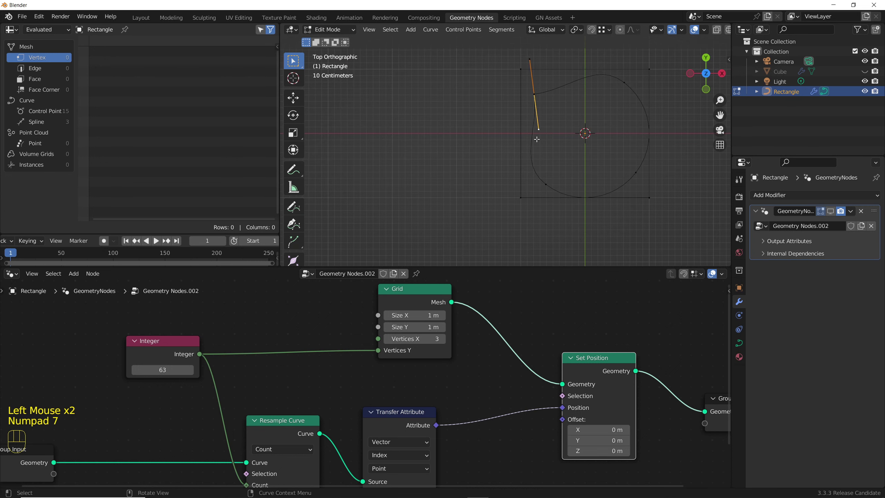
key(r)
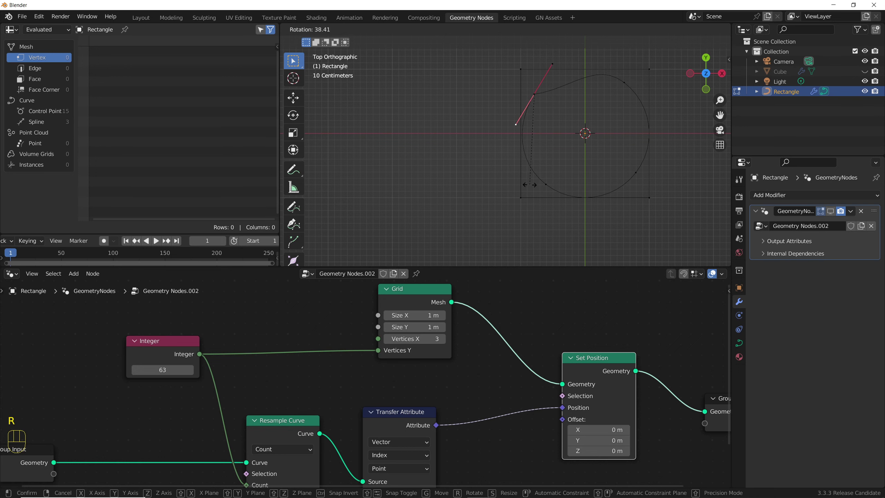
click(530, 185)
click(550, 103)
click(550, 102)
key(r)
click(544, 97)
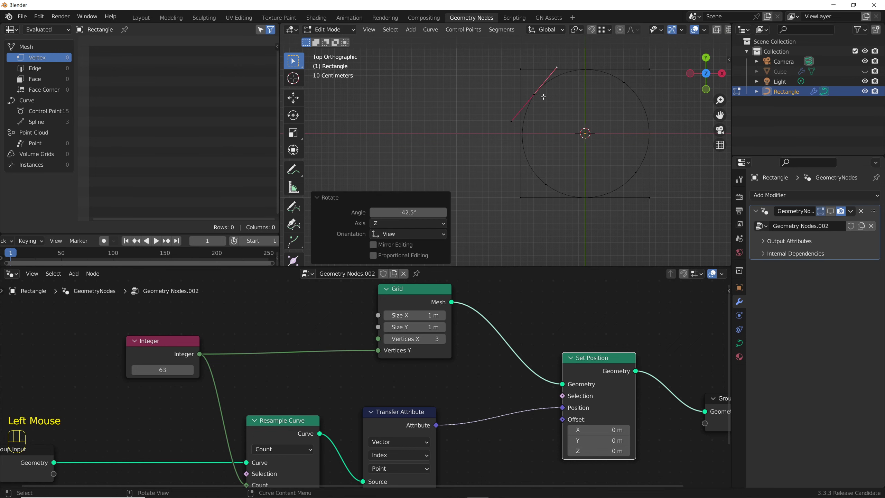
- Check the handles of the circle's overlapping end points and nudge the selected end point slightly to line up the seam
click(512, 122)
click(511, 122)
key(r)
right_click(511, 115)
click(516, 125)
click(504, 141)
click(504, 141)
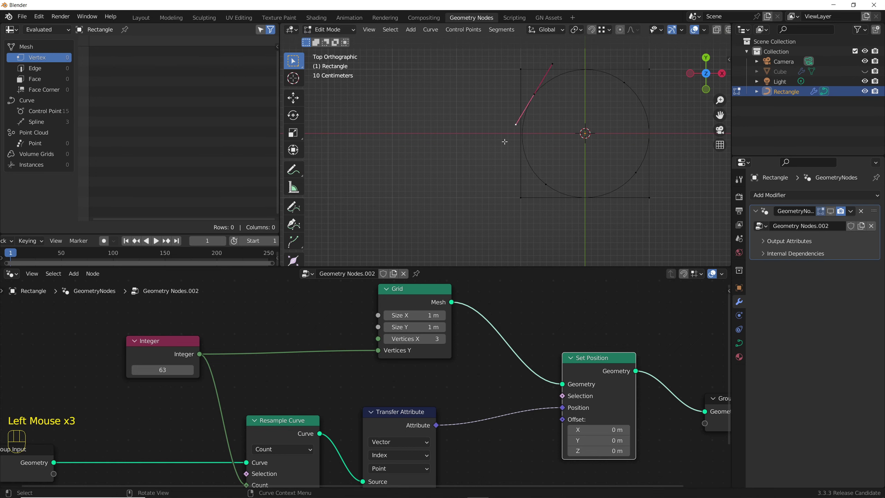
key(g)
click(506, 140)
- Return to Object Mode and re-enable the Geometry Nodes modifier's viewport display to show the loft surface
key(Tab)
click(493, 157)
middle_drag(492, 157, 480, 114)
click(479, 112)
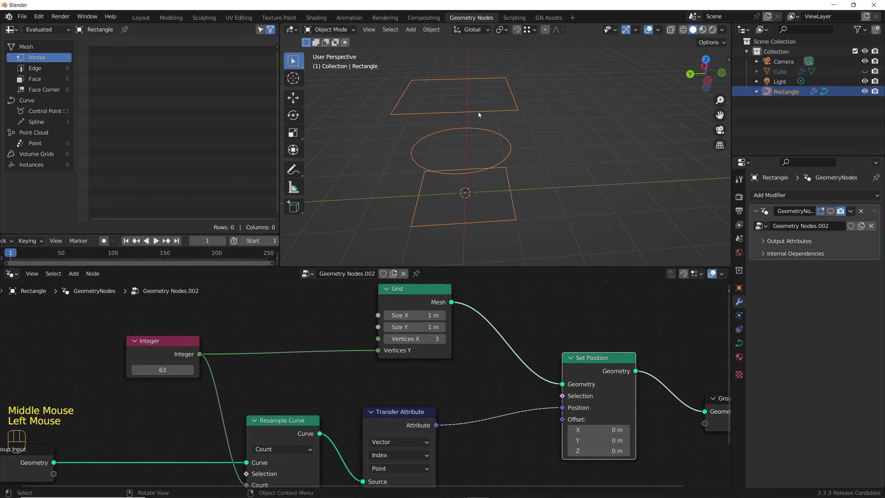
scroll(471, 171, down, 2)
scroll(472, 172, up, 2)
scroll(471, 172, up, 1)
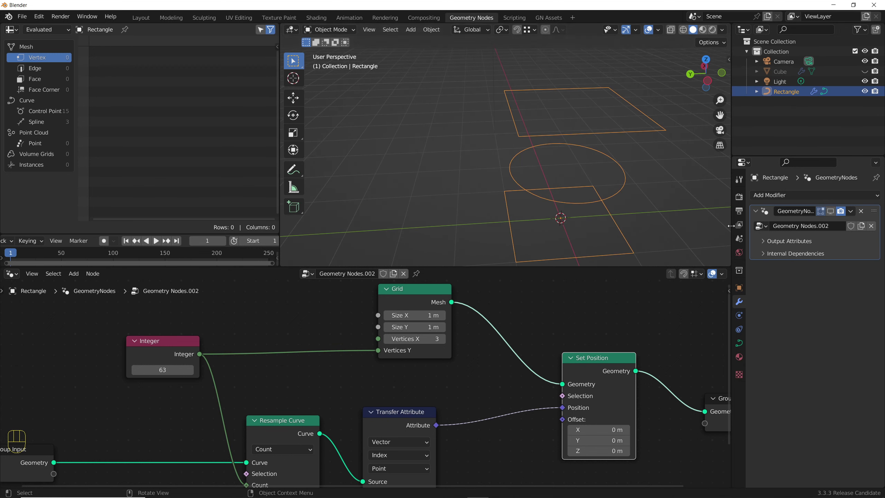
click(830, 214)
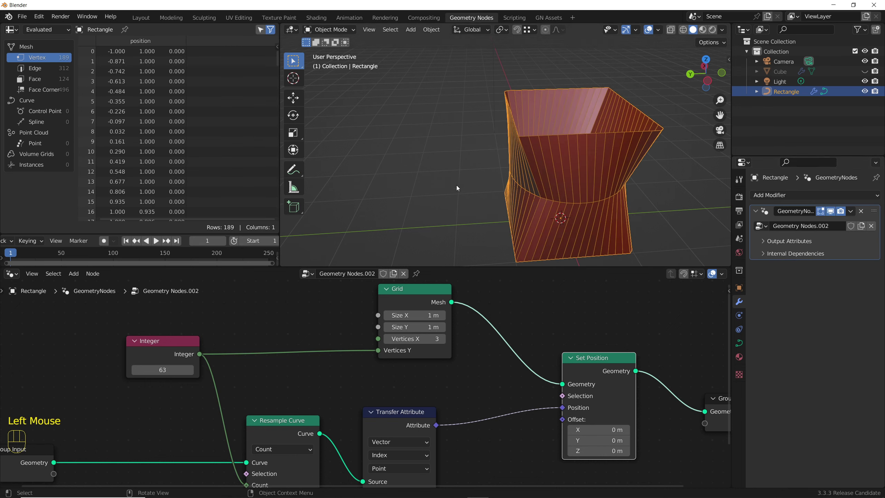
click(515, 180)
middle_drag(525, 156, 442, 133)
- Move Group Output aside and insert a Merge by Distance node between Set Position and Group Output
middle_drag(592, 384, 354, 372)
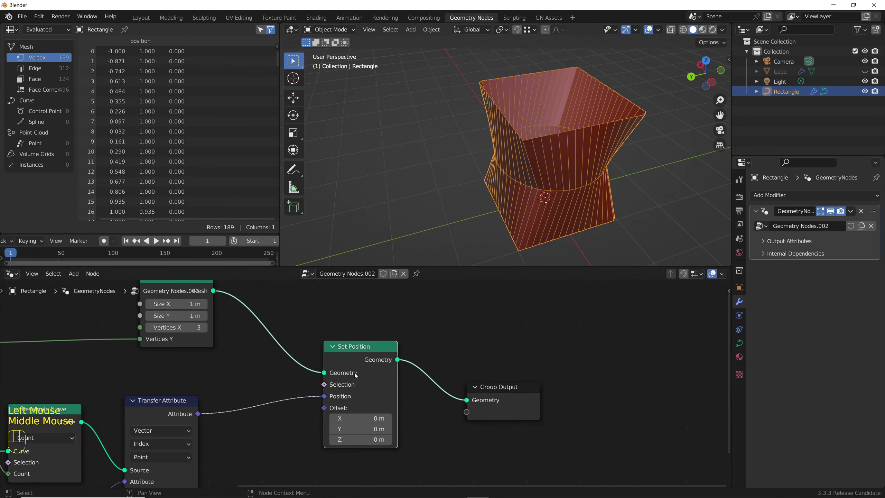
drag(495, 387, 671, 365)
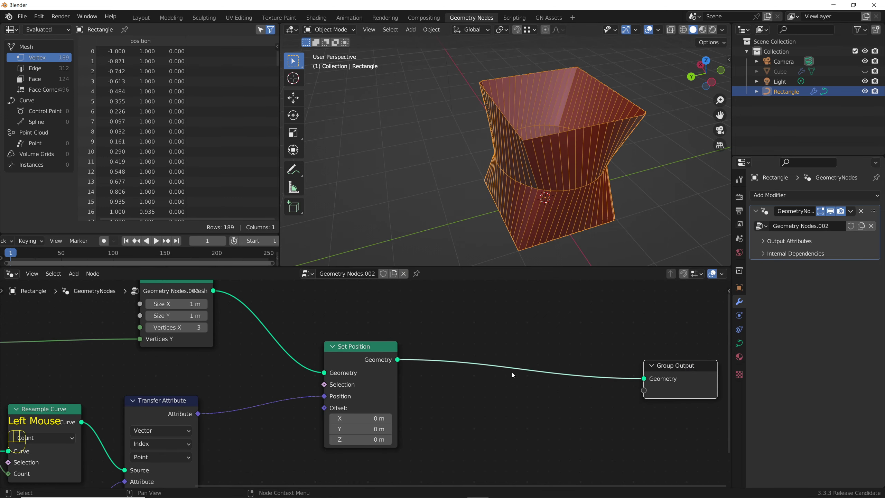
key(shift+a)
click(469, 283)
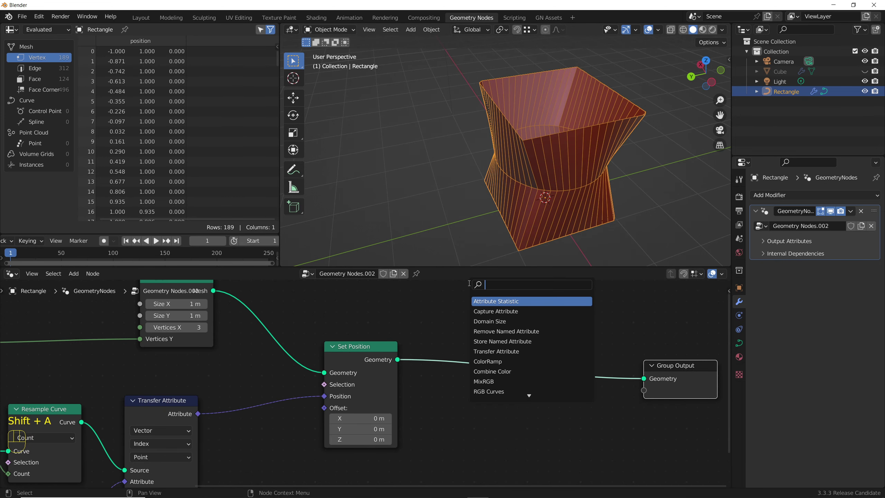
text(meg)
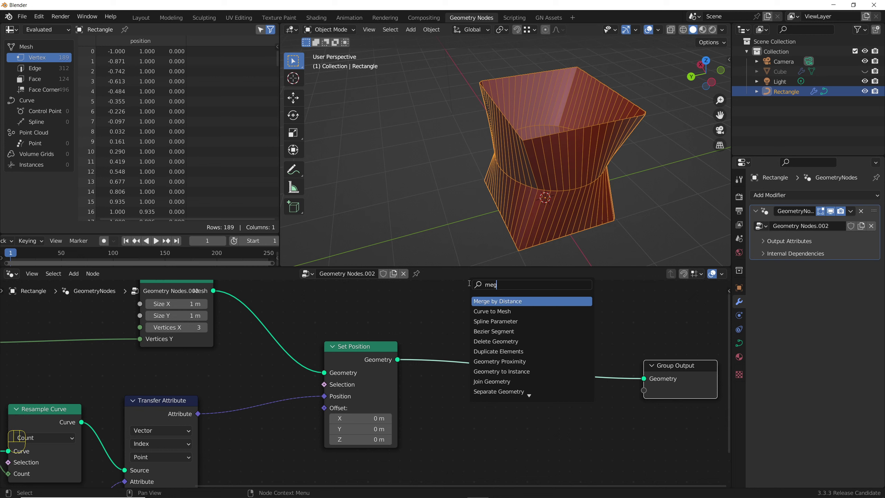
key(Return)
click(426, 335)
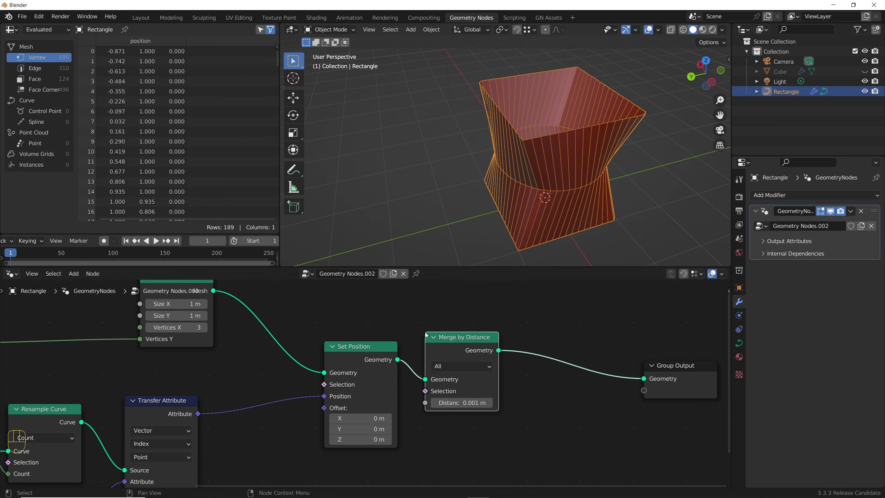
- Mute and unmute the Merge by Distance node to compare its effect on the loft's seam vertices
middle_drag(533, 209, 537, 205)
scroll(534, 167, up, 6)
click(444, 345)
key(m)
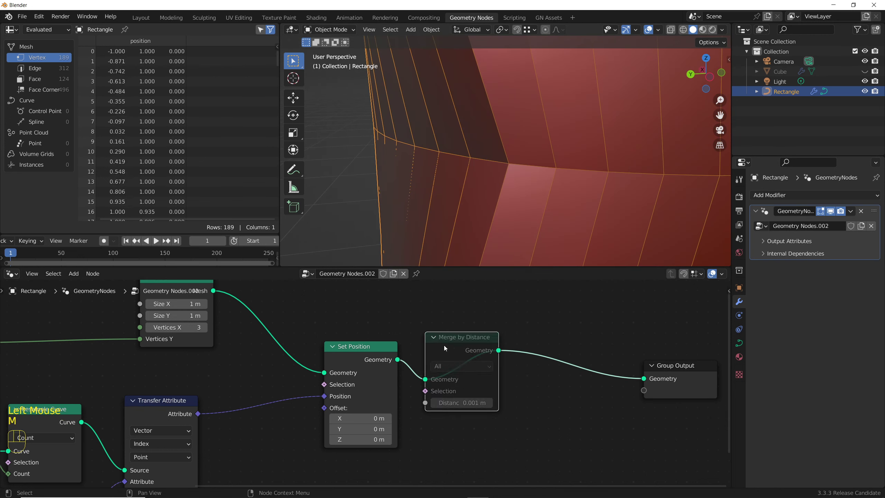
key(m)
- Make room before Group Output and insert a Subdivision Surface node after Merge by Distance
scroll(445, 347, down, 2)
middle_drag(444, 347, 337, 349)
drag(506, 370, 572, 368)
key(shift+a)
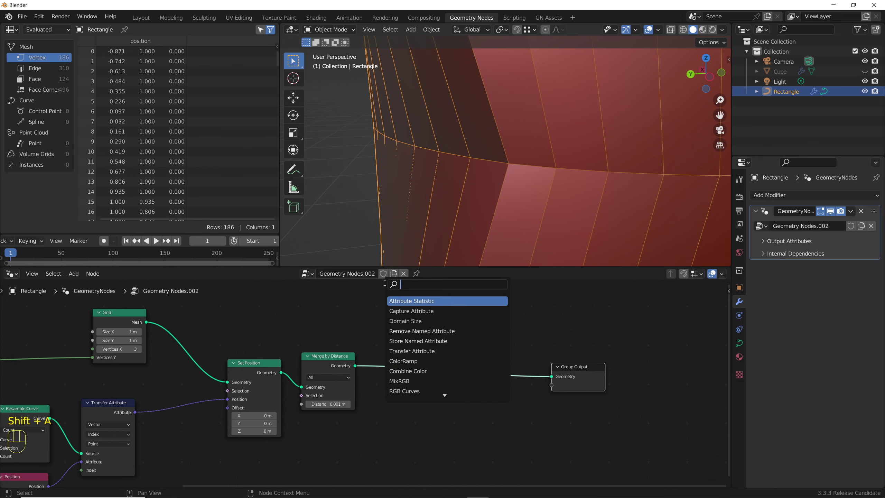
text(sub)
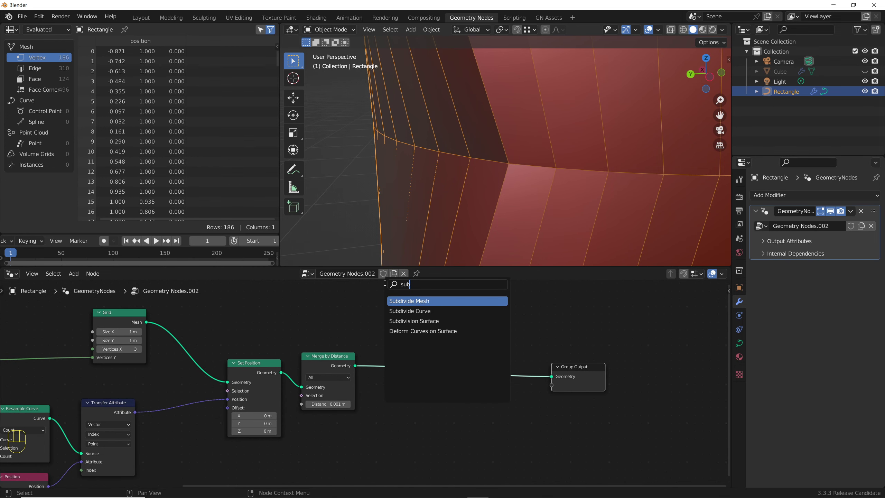
key(Down)
key(Down)
key(Return)
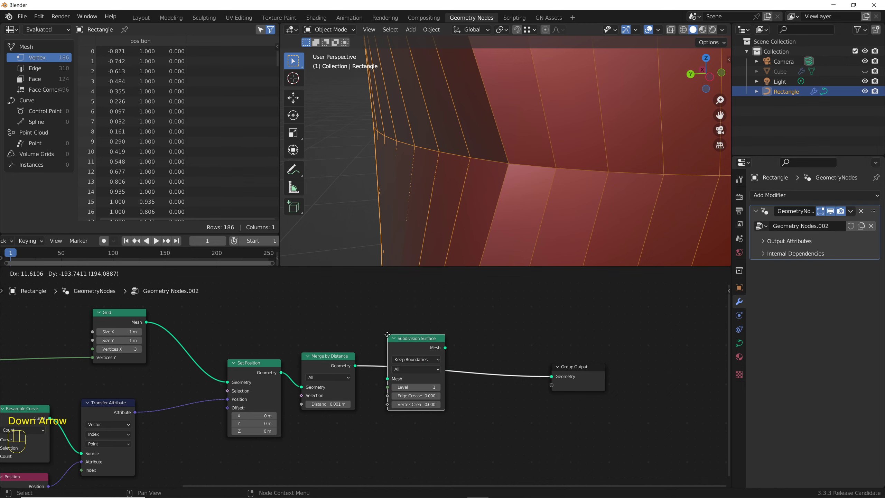
click(390, 338)
- Set the Subdivision Surface level to 2 and lower the Integer node driving the resample count to 17
scroll(484, 149, down, 4)
middle_drag(495, 144, 509, 153)
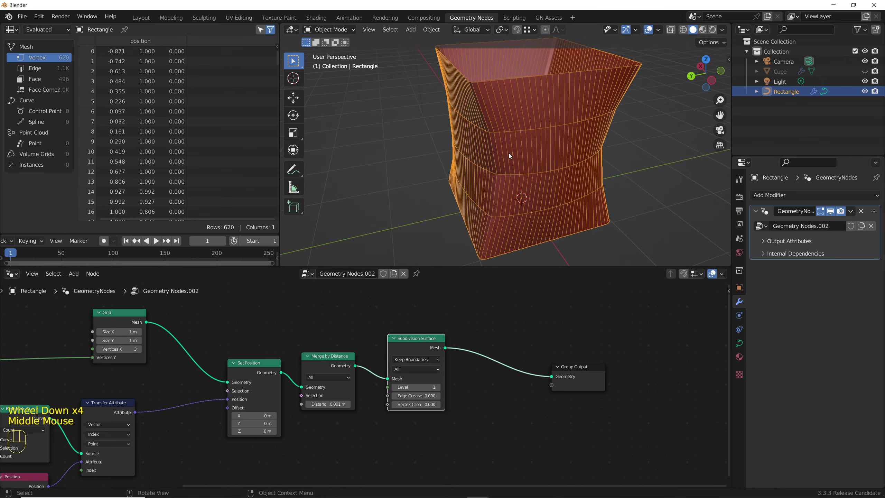
click(437, 387)
scroll(433, 383, down, 3)
middle_drag(432, 383, 402, 376)
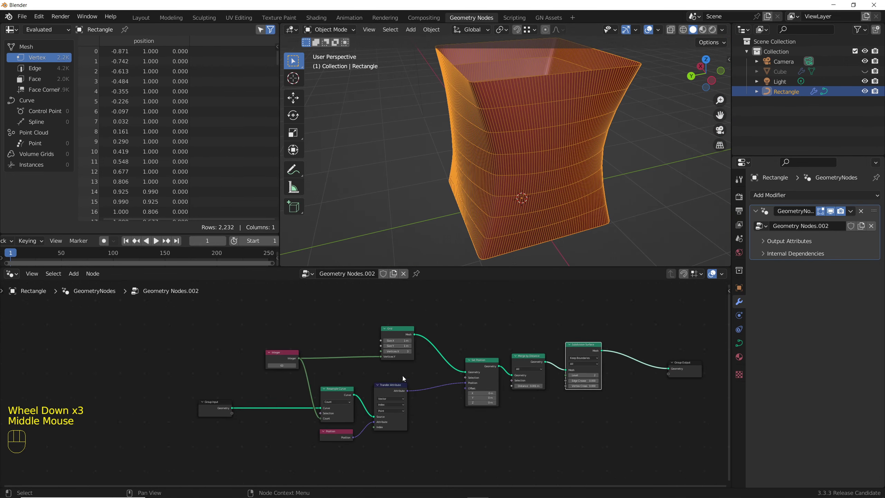
scroll(207, 368, up, 4)
drag(230, 362, 188, 363)
- Insert a Set Shade Smooth node between Subdivision Surface and Group Output
scroll(607, 384, down, 2)
middle_drag(606, 377, 466, 360)
scroll(465, 360, up, 3)
key(shift+a)
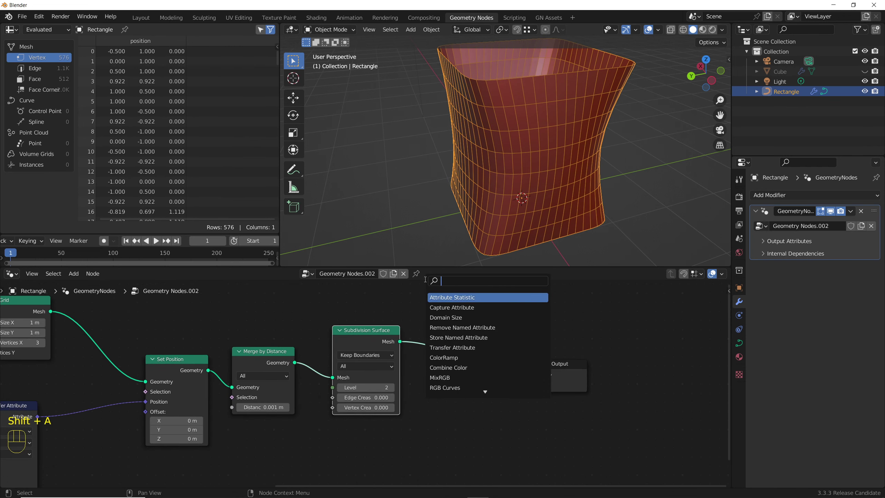
click(426, 279)
text(s)
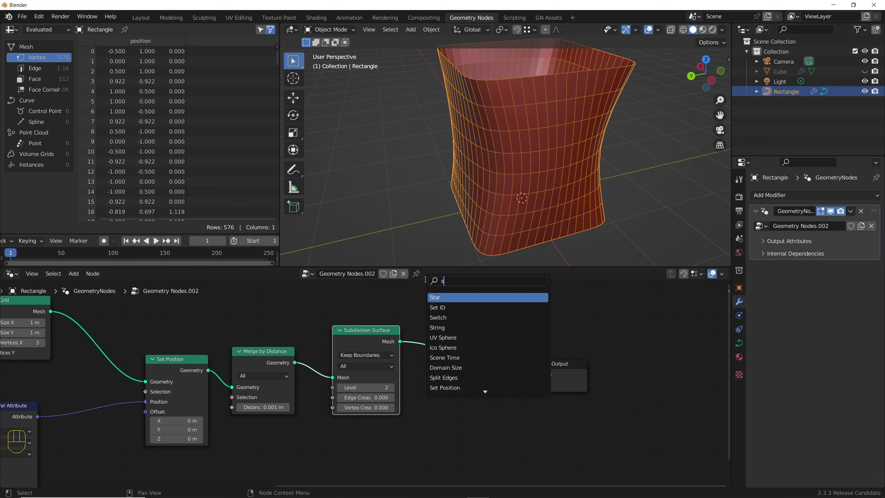
text(et sh)
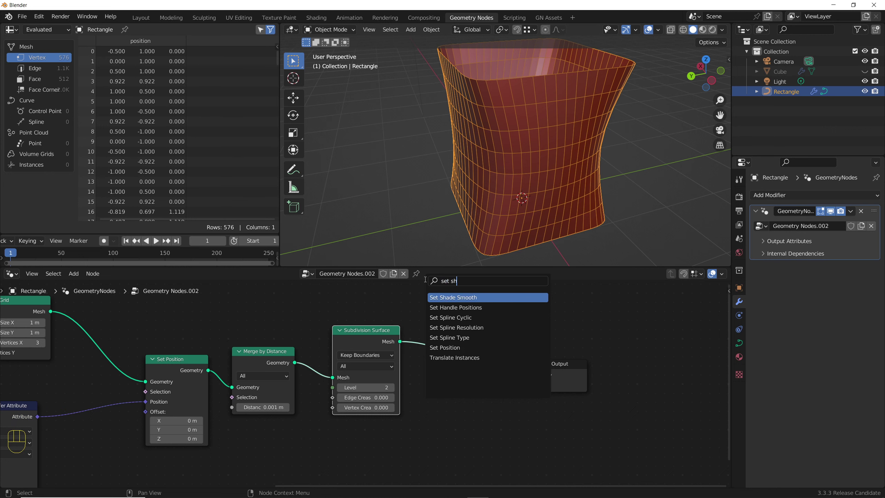
key(Return)
click(464, 345)
- Turn off the wireframe overlay in the 3D viewport to show the smooth loft surface
click(658, 29)
click(596, 196)
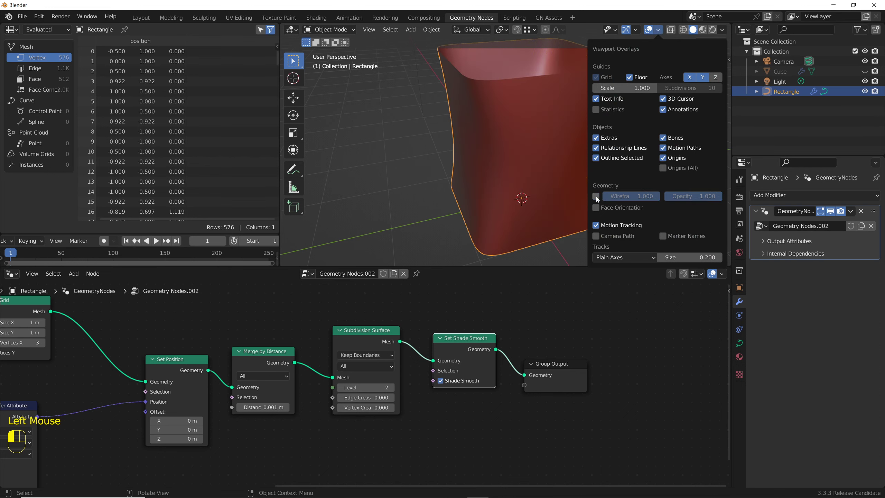
scroll(564, 146, down, 2)
middle_drag(565, 145, 534, 137)
click(534, 137)
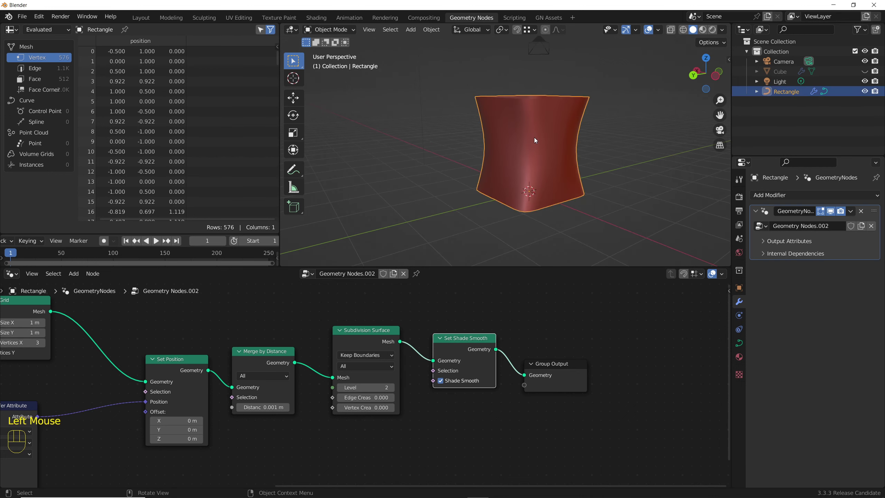
- In Edit Mode, select the whole middle circle spline and scale it down to narrow the loft's waist
key(Tab)
click(573, 172)
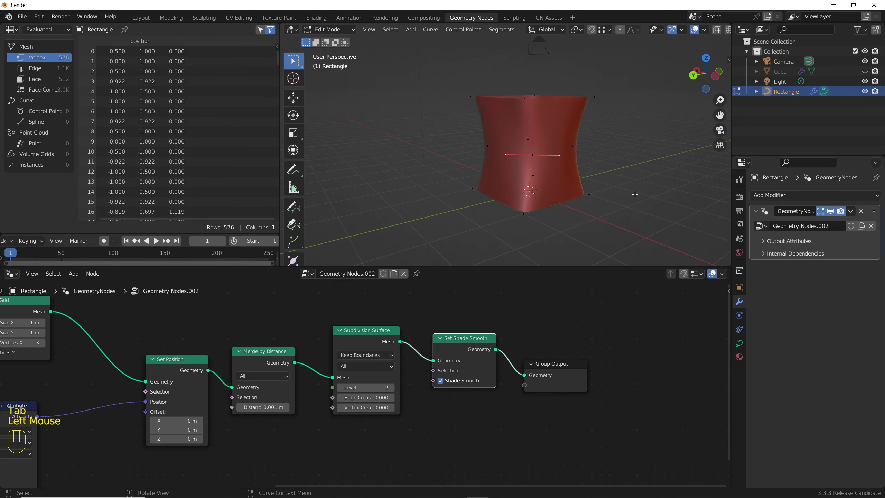
key(ctrl+l)
key(s)
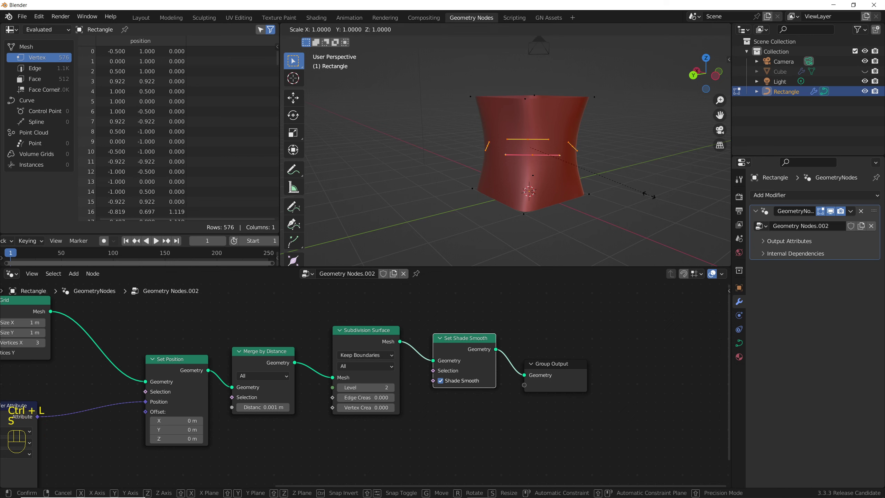
click(592, 182)
click(592, 182)
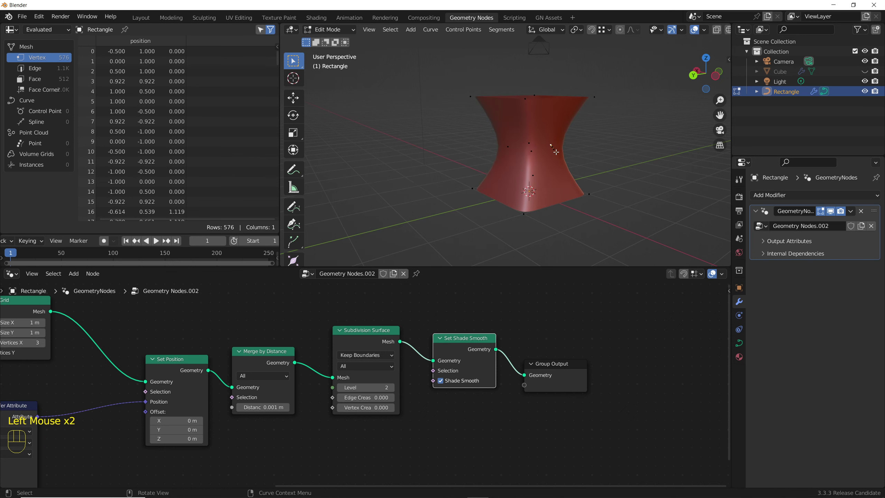
- In top view, move two opposite control points of the circle outward toward the square's corners, and return to Object Mode
middle_drag(592, 182, 543, 161)
key(KP_7)
key(g)
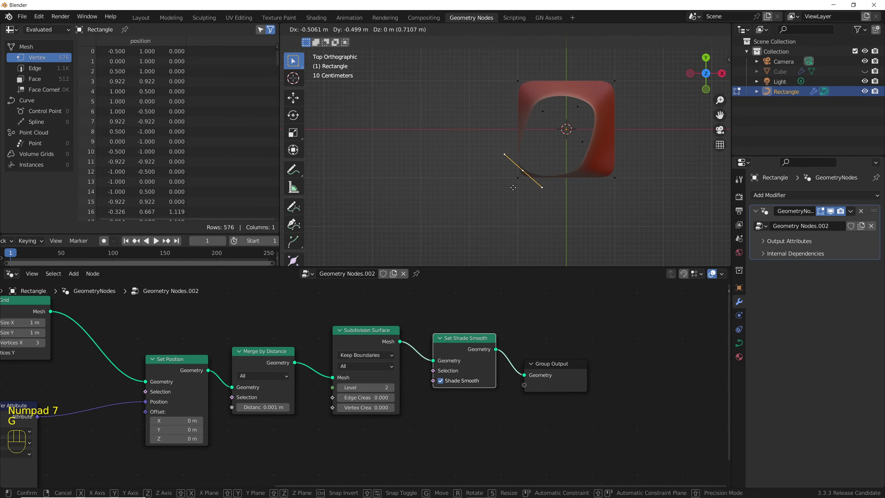
click(533, 180)
click(532, 179)
key(g)
click(615, 139)
key(Tab)
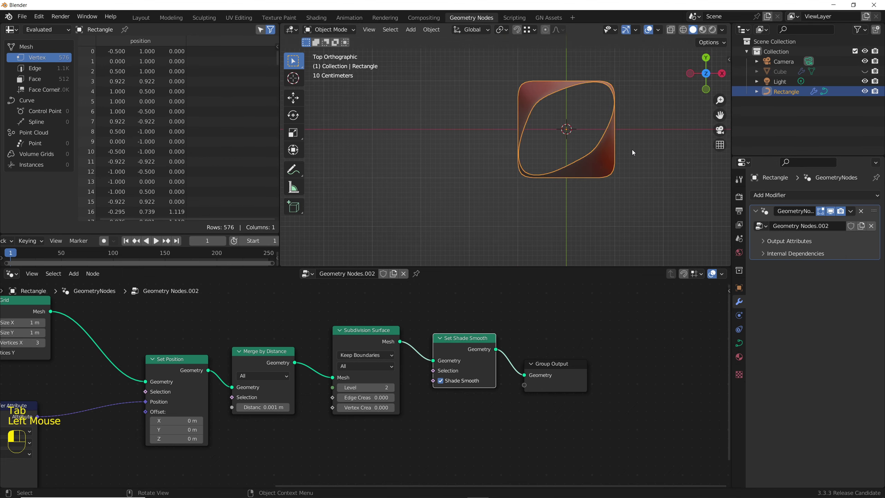
click(632, 149)
middle_drag(632, 150, 495, 125)
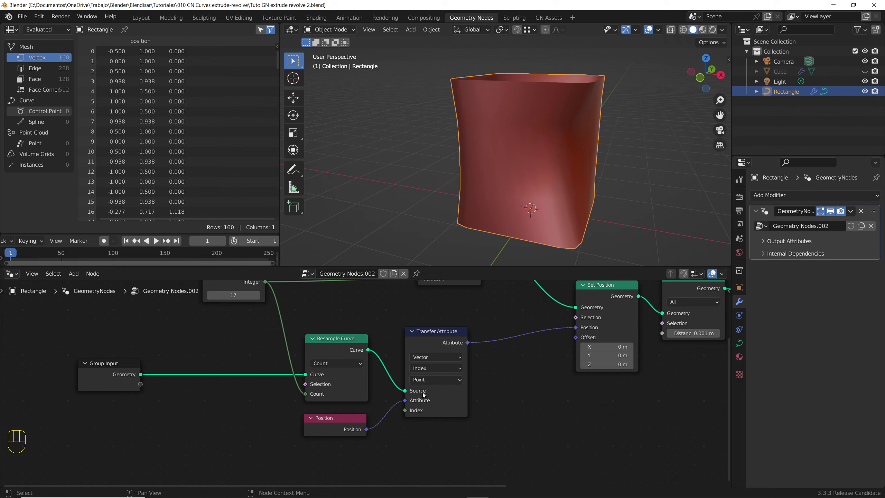
- Delete every node of the Cube's node tree except Curve to Mesh and Group Output
middle_drag(424, 391, 468, 373)
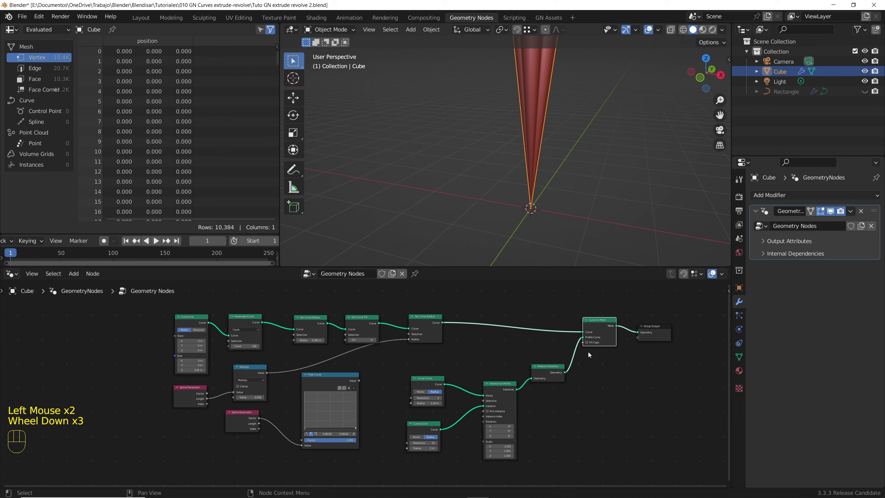
scroll(588, 351, down, 2)
drag(244, 314, 559, 453)
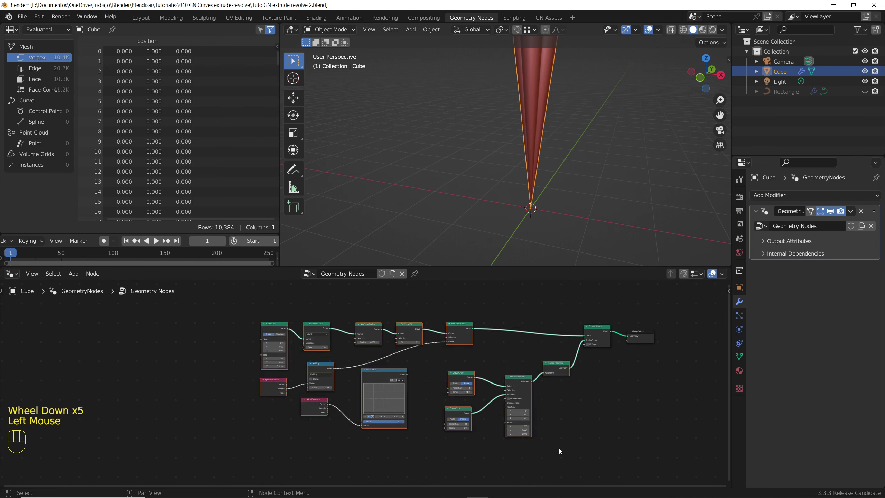
key(Delete)
scroll(591, 335, up, 7)
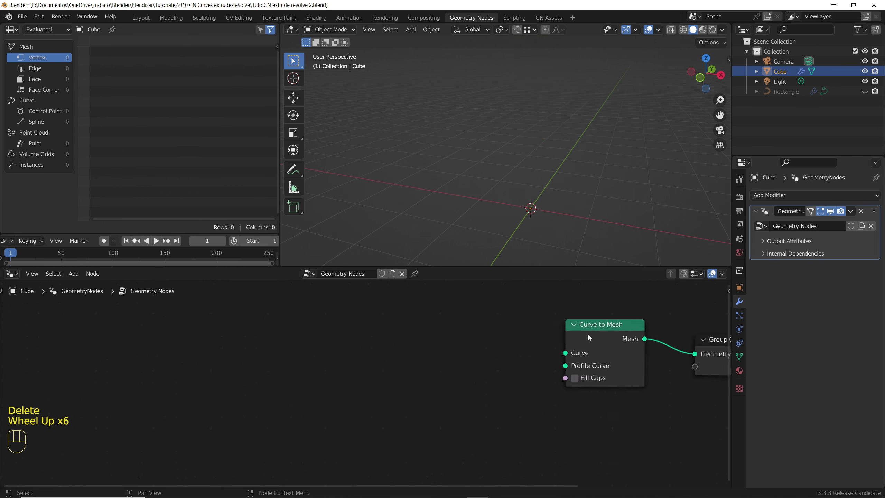
- Add a Curve Circle node feeding the Curve input of Curve to Mesh and set its radius to 0.28 m
scroll(537, 363, down, 2)
middle_drag(528, 362, 552, 468)
click(585, 405)
drag(585, 405, 473, 328)
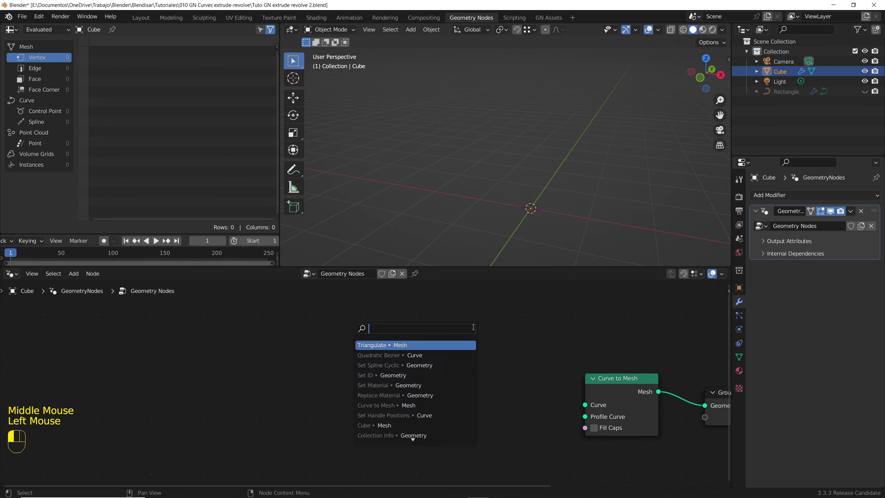
text(cir)
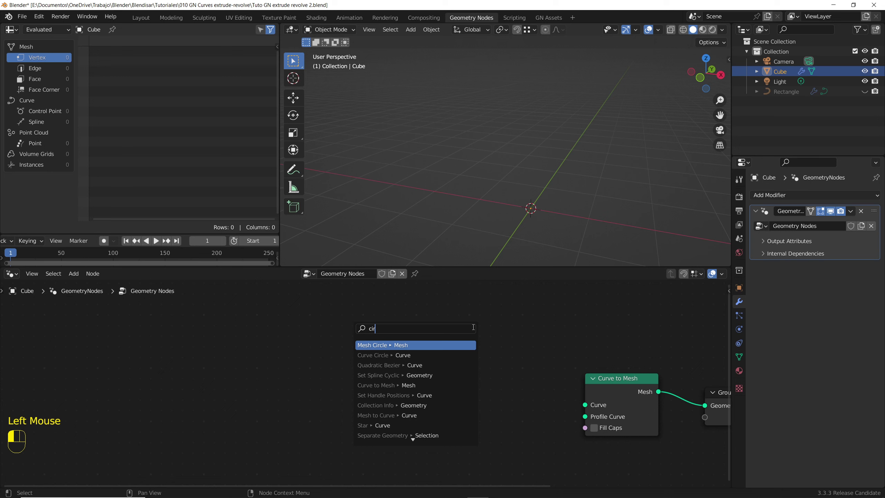
key(Down)
key(Return)
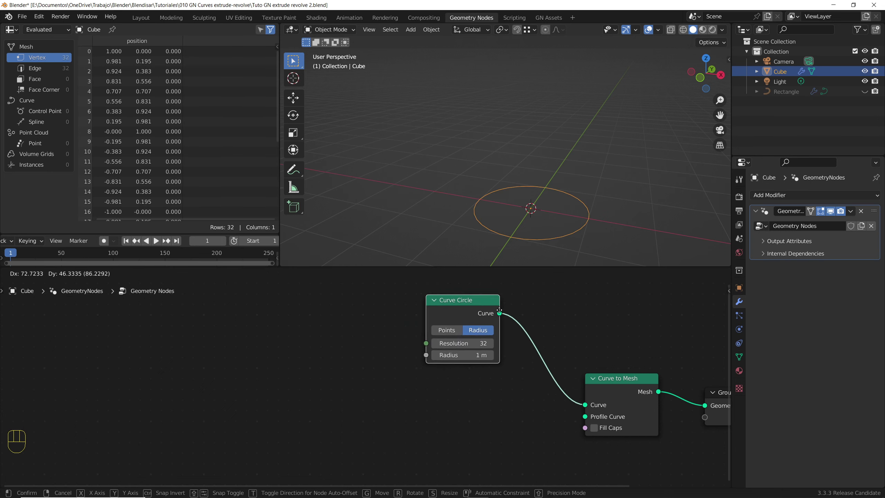
click(499, 310)
shift+drag(463, 355, 436, 356)
- Add a Curve Line node linked to the Profile Curve input of Curve to Mesh, placed well before it
scroll(558, 411, down, 2)
middle_drag(558, 422, 575, 397)
drag(600, 393, 354, 400)
text(line)
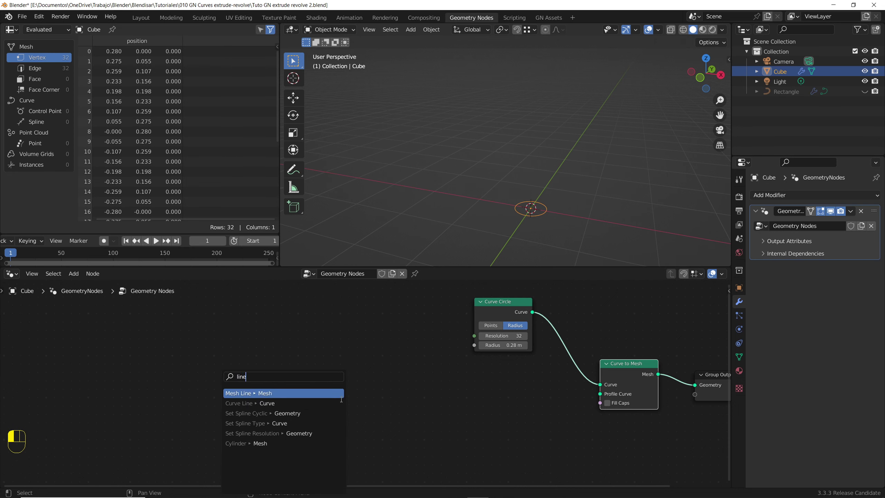
click(341, 401)
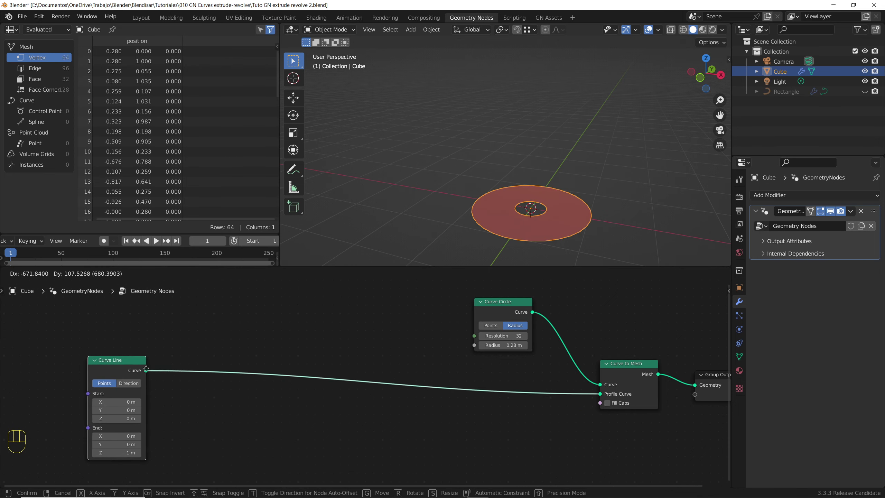
click(245, 430)
- Set the Curve Line's start X and Y to 1 m, its end Y to 0.5 m and end Z to 0 m
middle_drag(245, 430, 325, 421)
scroll(325, 420, up, 2)
drag(240, 377, 240, 390)
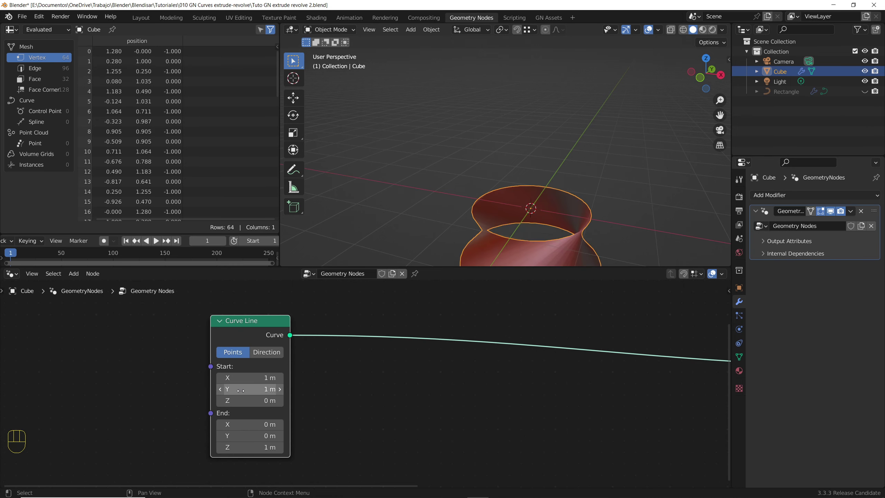
click(253, 447)
text(0)
key(Return)
click(253, 437)
text(.5)
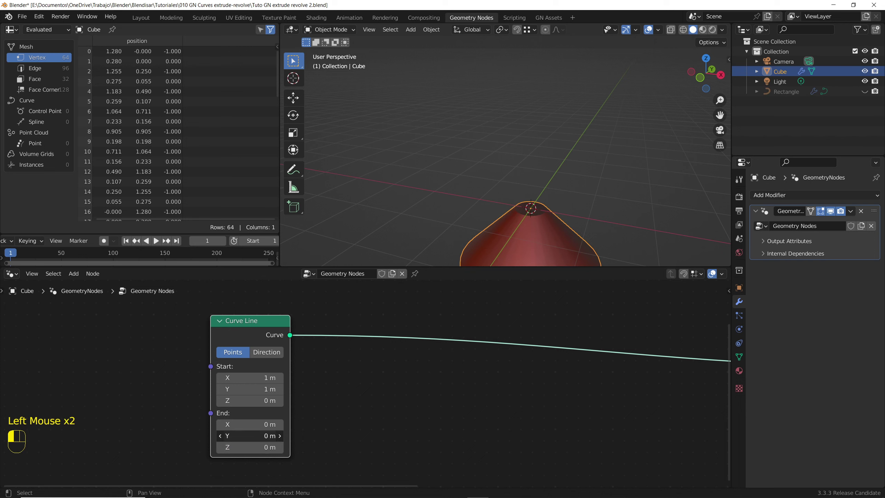
key(Return)
- Inspect the revolved cone in the 3D viewport and turn on the wireframe overlay
scroll(575, 153, down, 3)
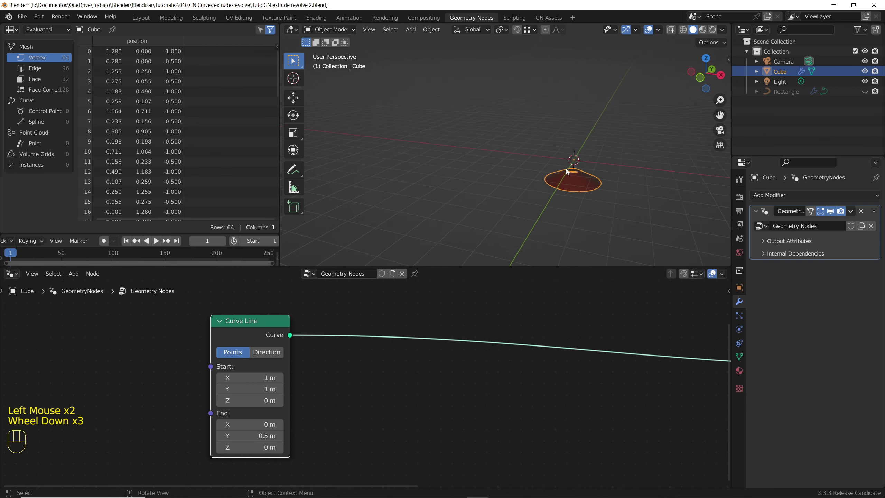
scroll(575, 154, up, 3)
middle_drag(576, 154, 508, 197)
click(580, 206)
scroll(579, 205, down, 3)
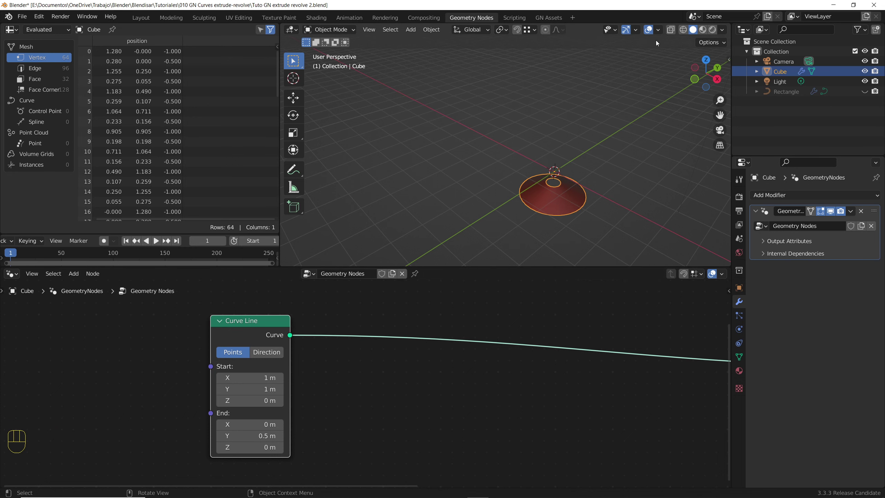
click(658, 29)
click(596, 196)
scroll(523, 209, up, 3)
- Insert a Resample Curve node after the Curve Line and set its count to 6
key(shift+a)
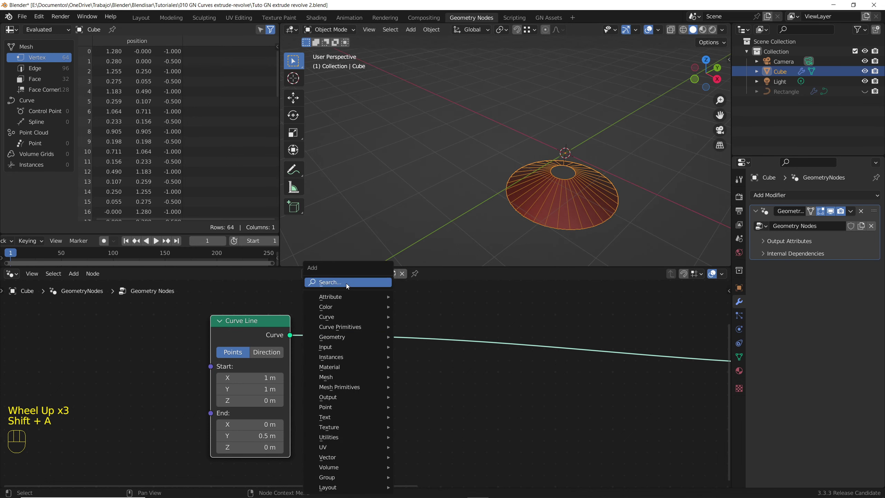
click(347, 282)
text(res)
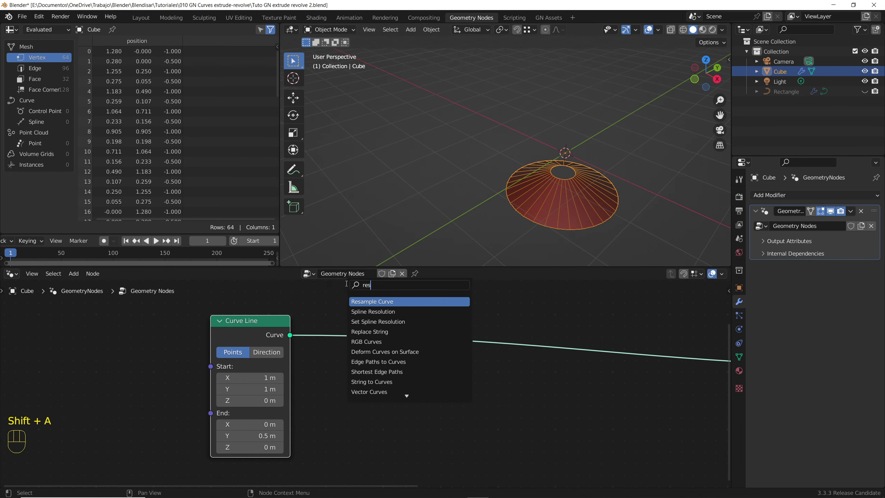
key(Return)
click(373, 393)
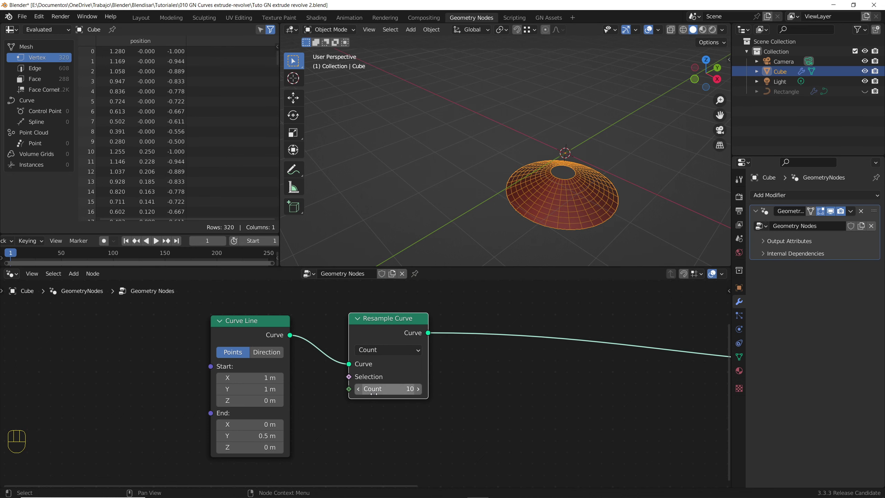
drag(373, 394, 363, 393)
- Insert a Transform node between Resample Curve and Curve to Mesh and set its Z rotation to 90°
scroll(374, 394, down, 3)
middle_drag(430, 384, 335, 378)
key(shift+a)
text(tr)
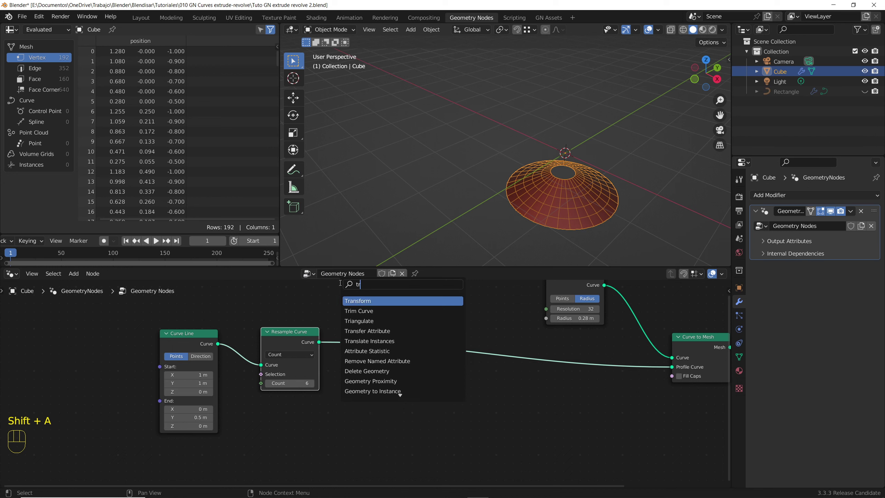
text(as)
key(Return)
click(421, 323)
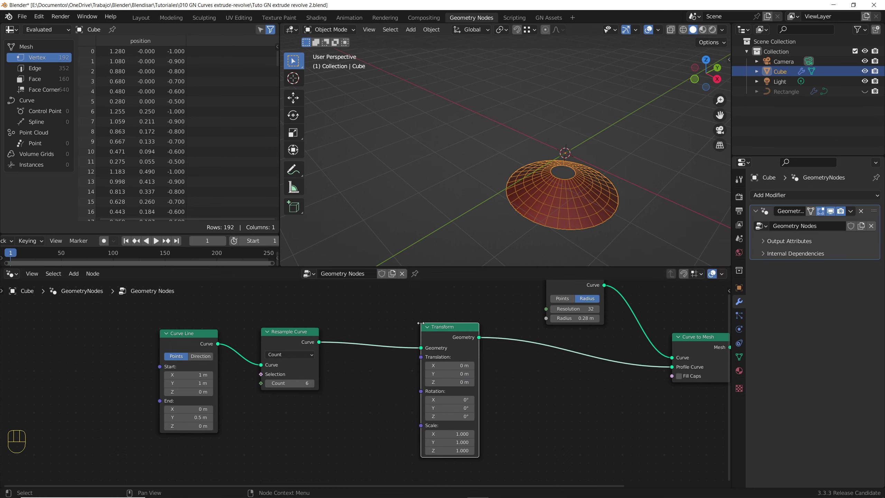
click(460, 417)
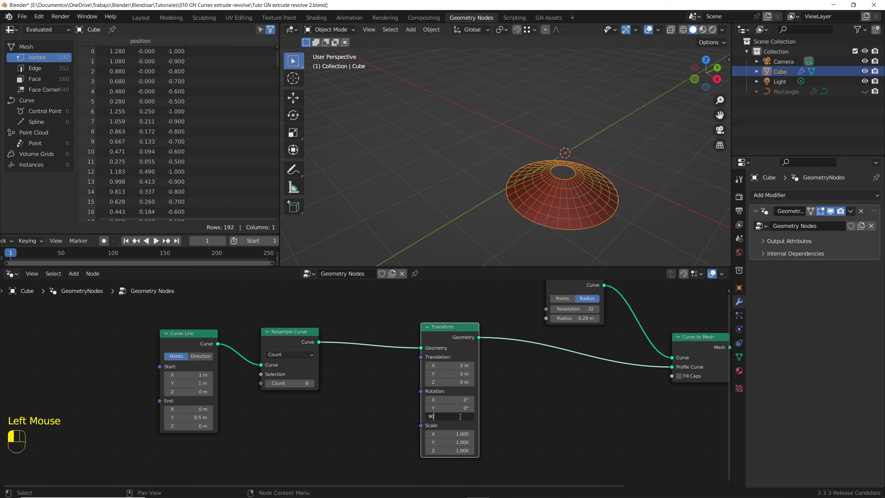
text(90)
key(Return)
- Check the upright cone and move the Curve Circle and Curve to Mesh nodes closer to the Transform node
middle_drag(551, 215, 547, 196)
scroll(476, 380, down, 2)
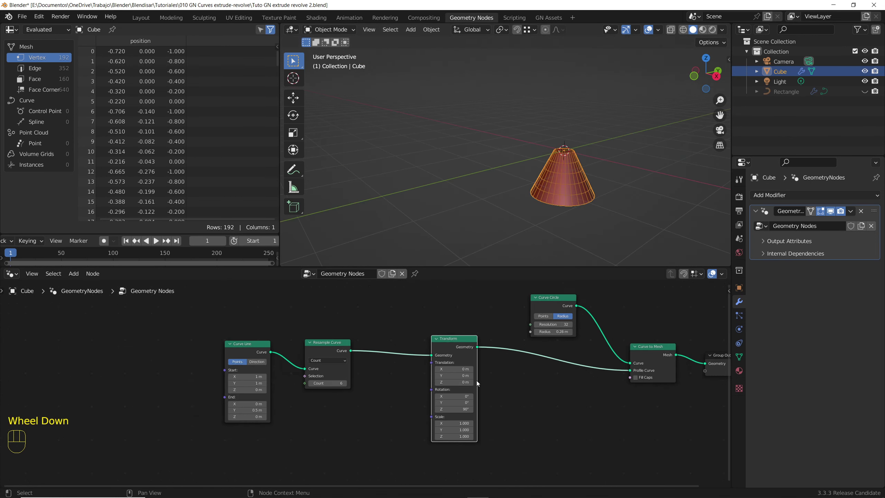
middle_drag(476, 380, 447, 380)
drag(516, 293, 453, 303)
drag(657, 356, 521, 353)
- Duplicate the Transform node between Curve to Mesh and Group Output, and rotate the mesh 180° about Y
click(383, 342)
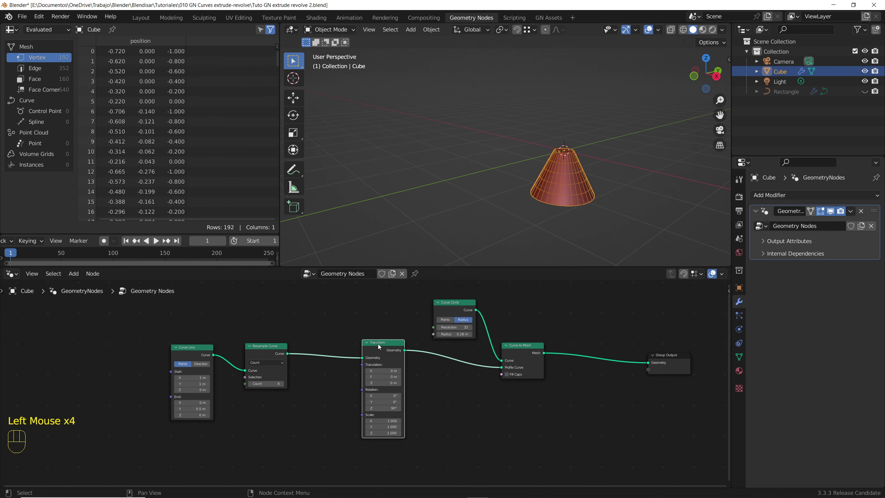
key(shift+d)
click(607, 336)
drag(595, 395, 575, 394)
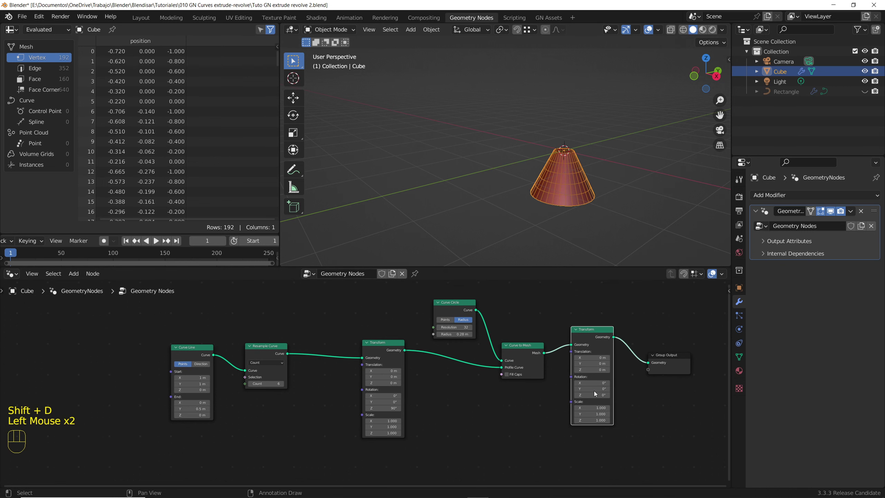
key(Return)
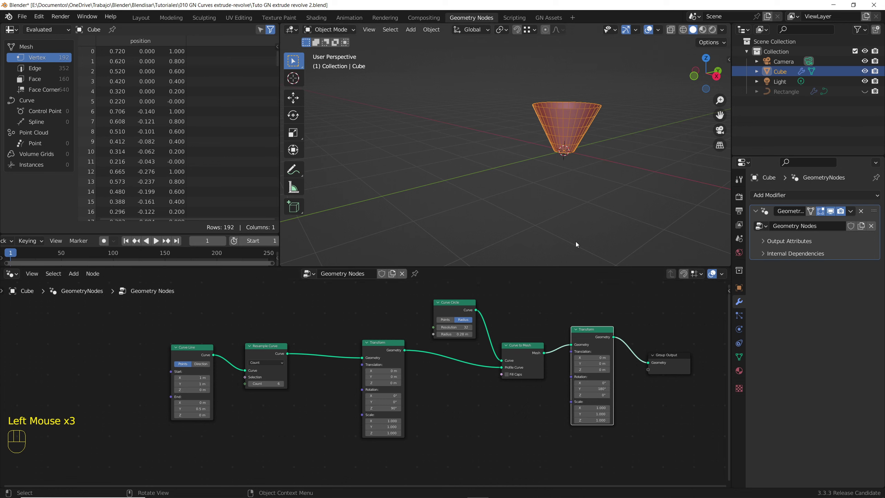
click(554, 158)
scroll(560, 113, up, 2)
mouse_move(559, 115)
middle_down()
mouse_move(551, 127)
mouse_move(599, 171)
mouse_move(639, 132)
mouse_move(559, 125)
middle_up()
click(559, 125)
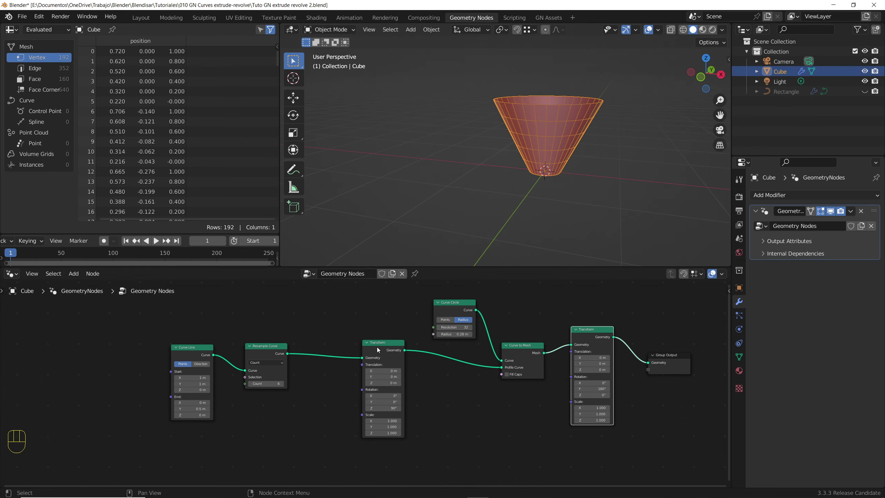
- Move the profile's Transform node nearer Curve to Mesh and adjust the Curve Line's start to X 0.91 m and Y 1.23 m
drag(378, 349, 423, 363)
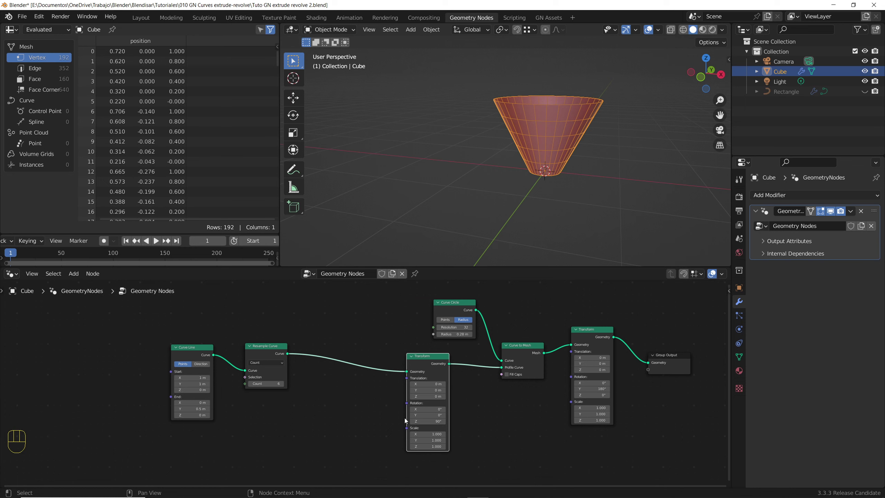
mouse_move(420, 421)
mouse_down()
mouse_move(432, 421)
mouse_move(411, 421)
mouse_move(422, 422)
mouse_up()
scroll(193, 416, up, 2)
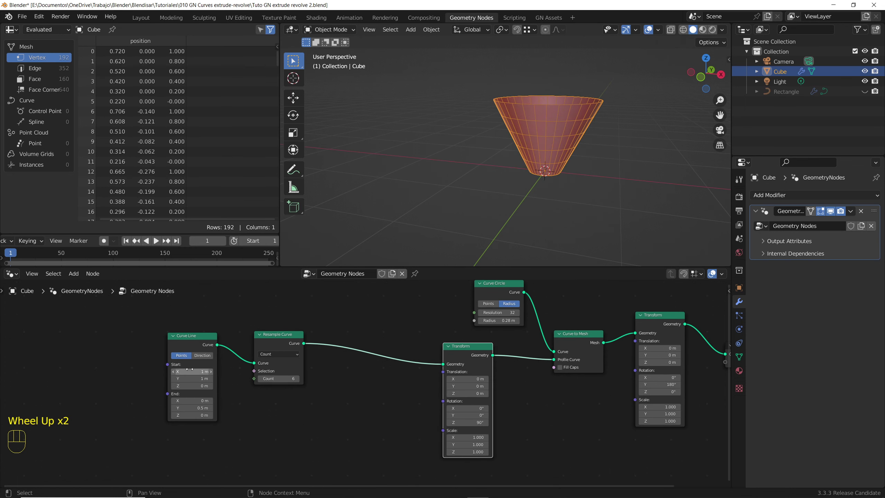
mouse_move(191, 373)
shift+mouse_down()
mouse_move(164, 373)
mouse_move(223, 372)
mouse_move(168, 371)
mouse_move(216, 378)
mouse_move(181, 378)
mouse_move(202, 371)
shift+mouse_up()
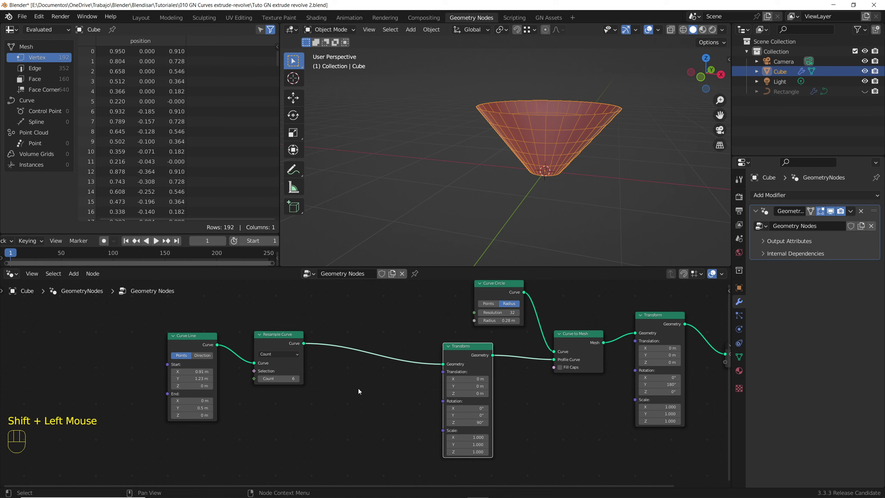
- Add a Bezier Segment node below Resample Curve and link its curve directly to the Group Output for preview
key(shift+a)
key(shift+a)
click(321, 281)
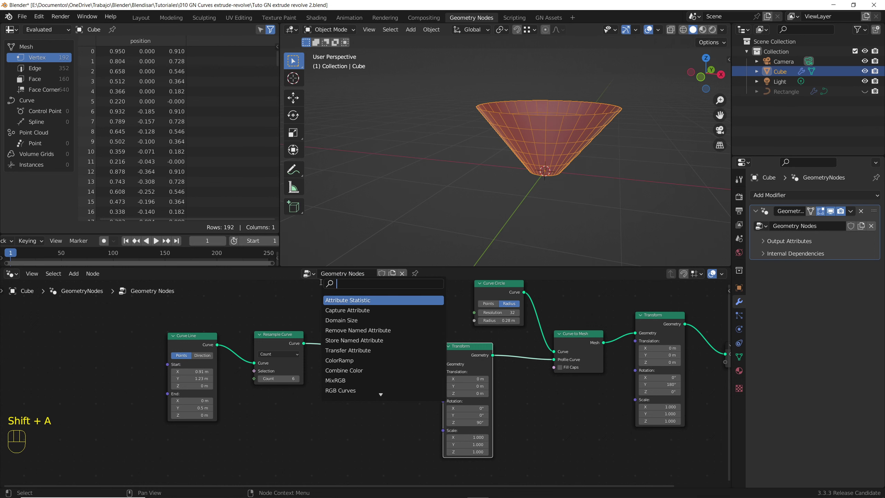
text(bez)
key(Return)
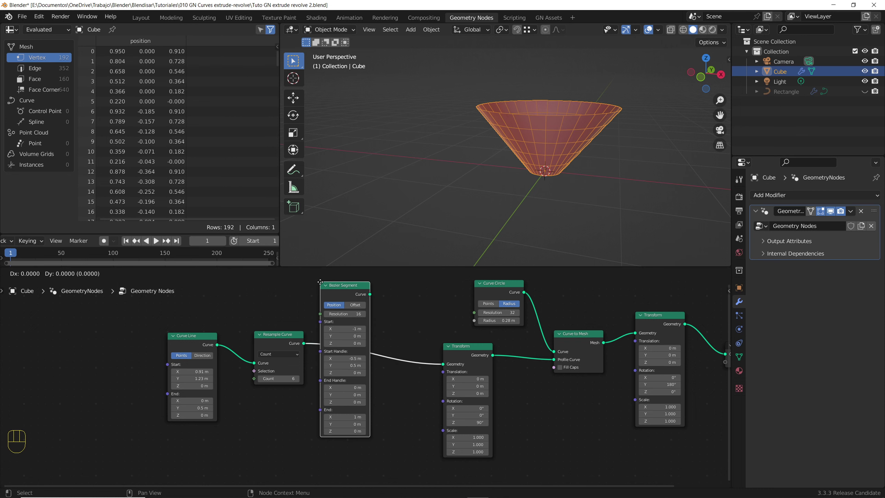
click(327, 377)
middle_drag(328, 377, 321, 369)
scroll(320, 349, down, 2)
drag(349, 344, 635, 323)
scroll(567, 198, up, 2)
middle_drag(568, 199, 545, 206)
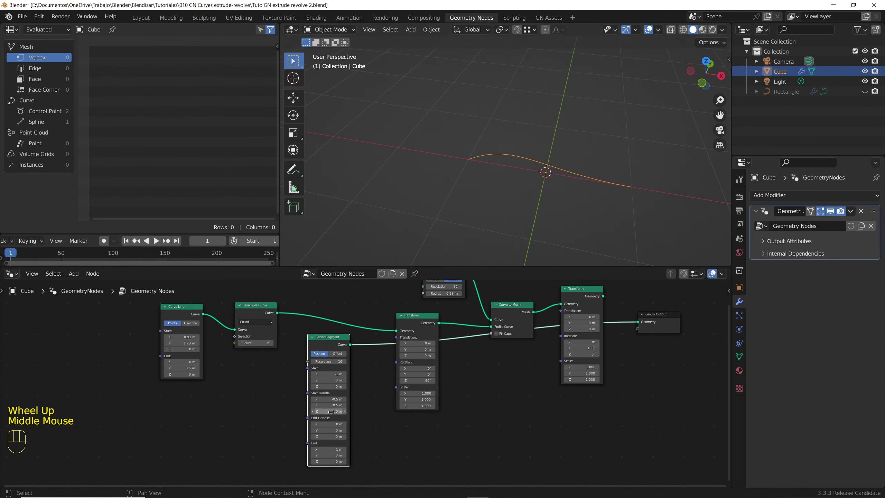
- Set the Bezier Segment's start X to 0 m and its start handle to X 0 m and Y 1.5 m
scroll(332, 400, up, 1)
scroll(331, 400, up, 1)
click(329, 352)
text(0)
key(Return)
click(327, 384)
text(0)
key(Return)
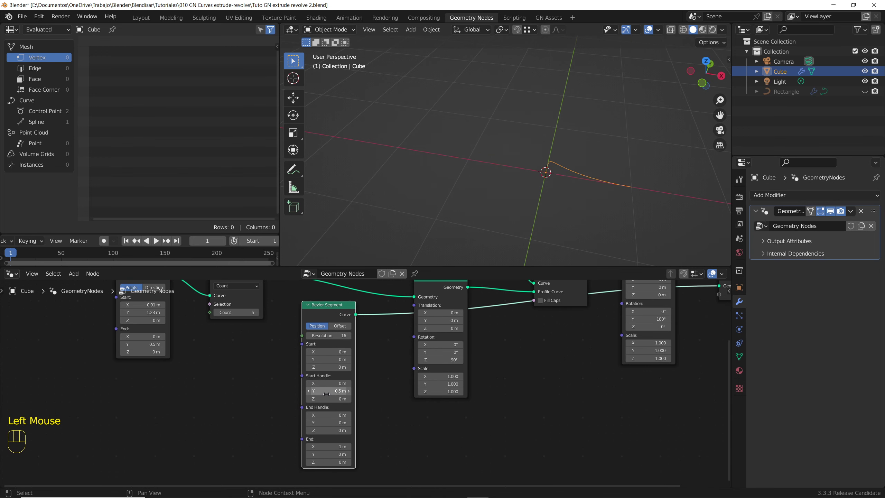
click(327, 391)
text(1.5)
key(Return)
- Set the Bezier Segment's end handle X to 1 m and its end point to X 2 m and Y 0.5 m
click(328, 415)
text(1)
key(Return)
middle_drag(329, 417, 329, 400)
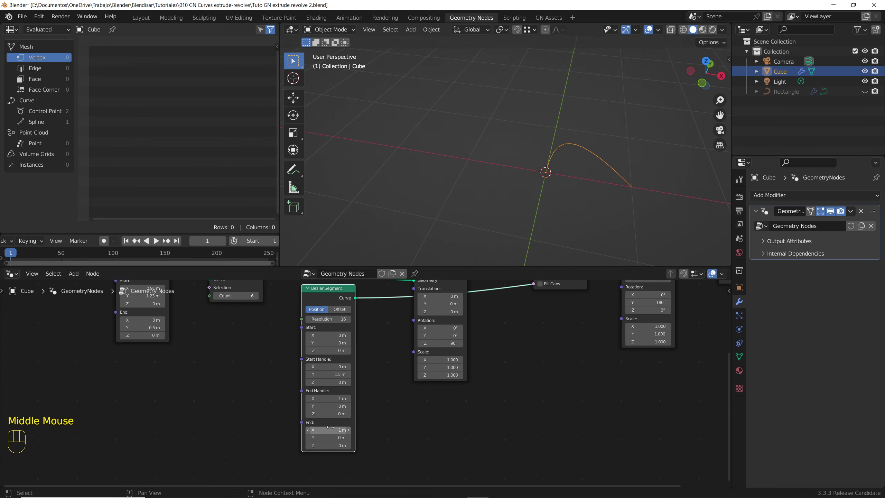
click(331, 429)
text(2)
key(Return)
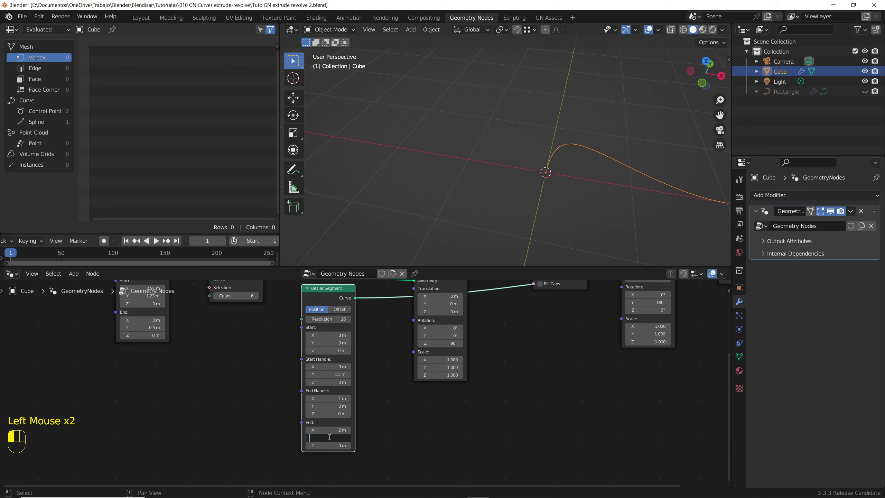
text(0.5)
key(Return)
scroll(480, 179, down, 2)
scroll(582, 174, up, 1)
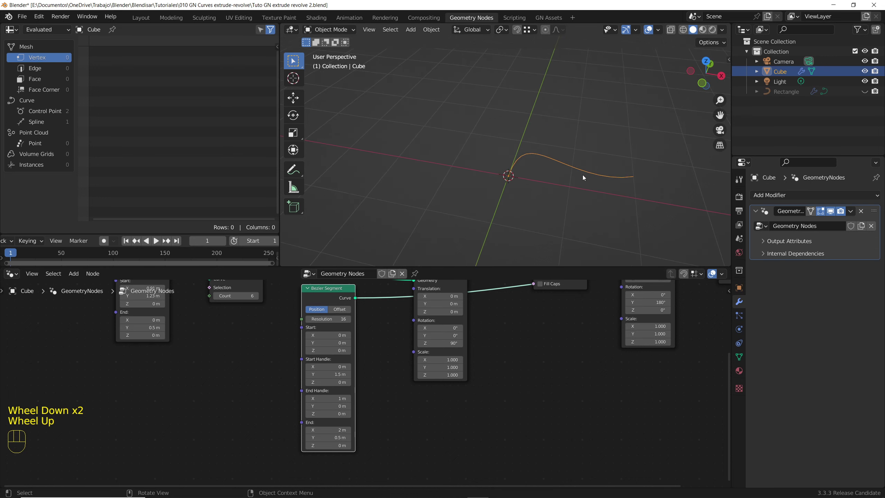
middle_drag(583, 175, 638, 203)
- Preview the profile's Transform through the Group Output and replace its Resample Curve input with the Bezier Segment
scroll(453, 348, down, 2)
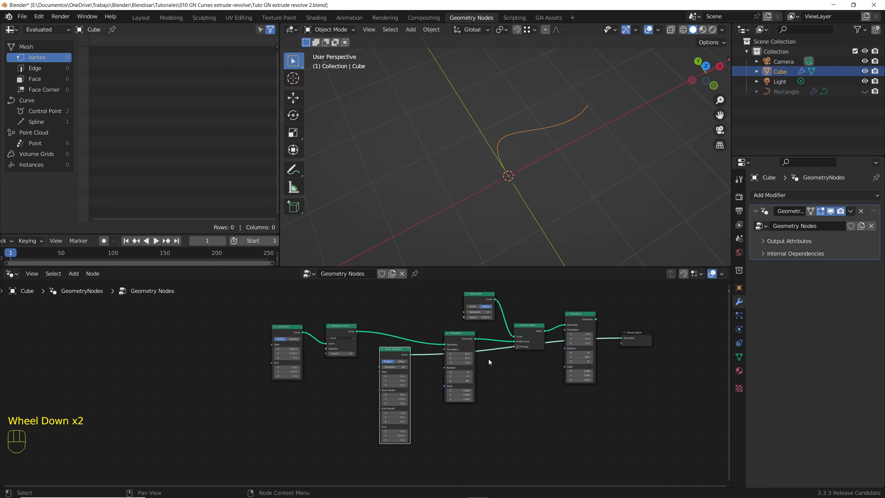
middle_drag(453, 349, 446, 370)
scroll(446, 370, up, 2)
drag(414, 354, 646, 354)
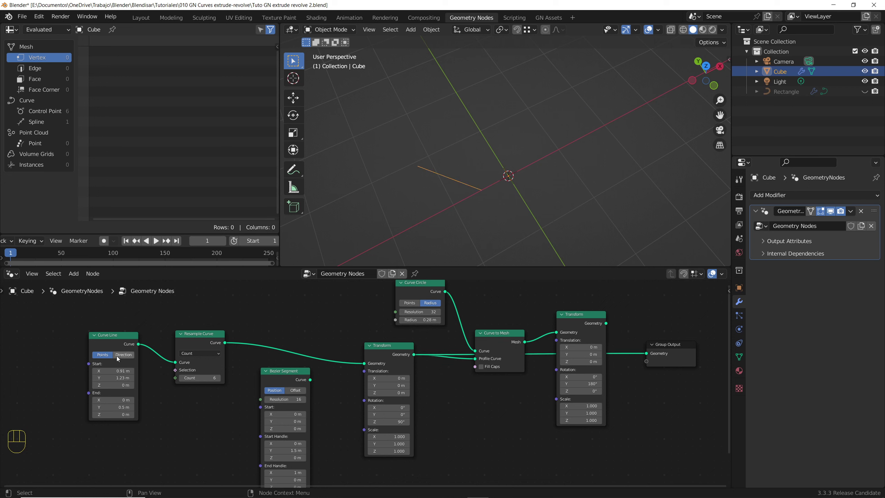
drag(310, 379, 372, 364)
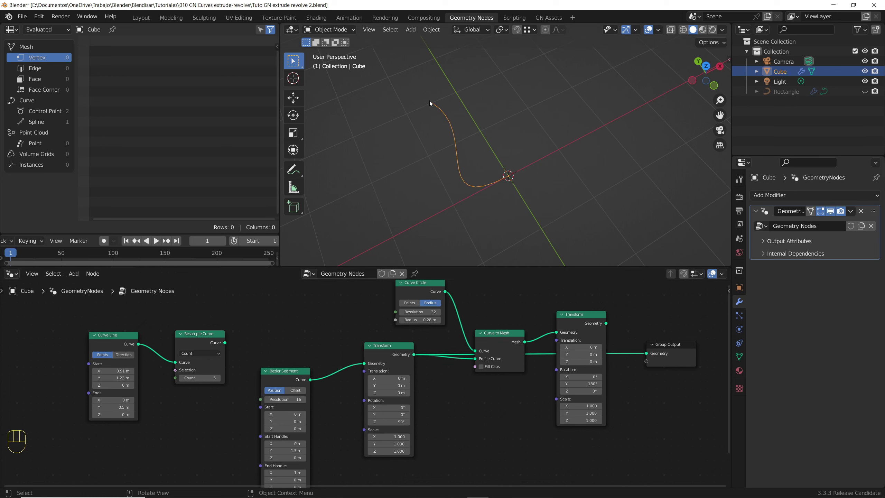
- Reconnect the final Transform node to the Group Output and inspect the revolved vase mesh
middle_drag(436, 296, 371, 316)
drag(542, 343, 581, 369)
middle_drag(527, 233, 512, 191)
click(540, 206)
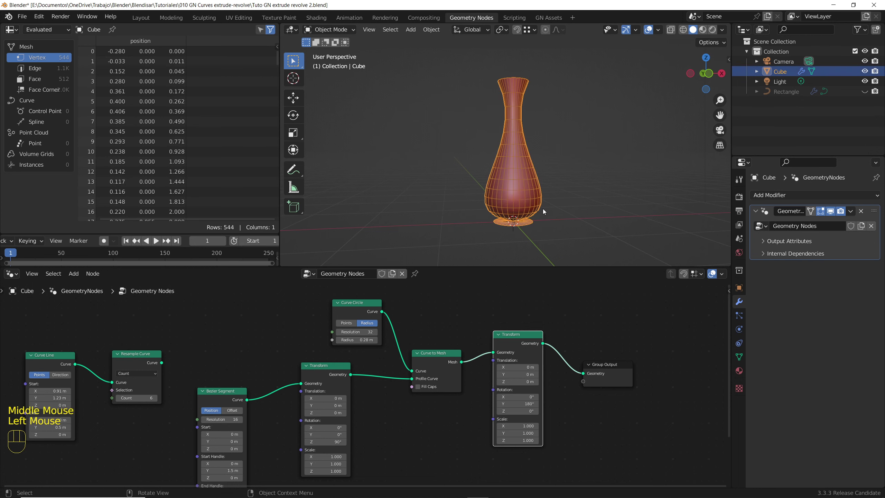
middle_drag(267, 442, 288, 366)
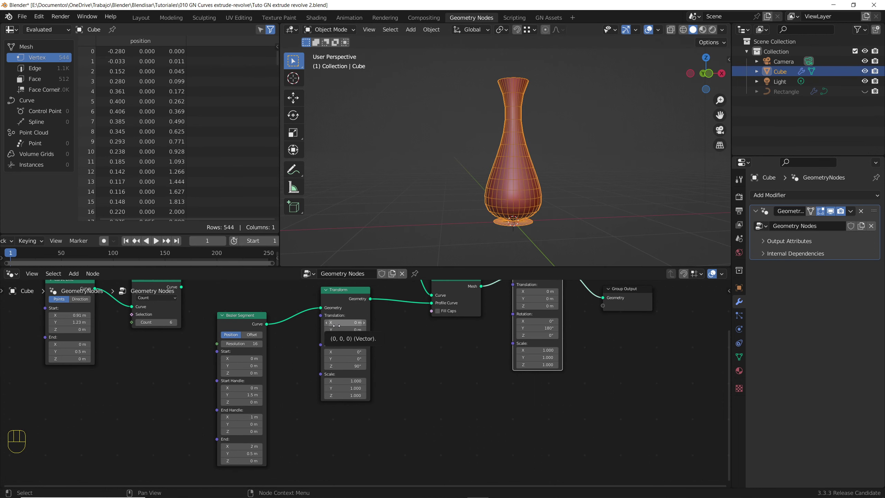
- Set the profile Transform's X translation to -0.33 m and the Bezier Segment's end handle X to 1.1 m and end X to 1.5 m
shift+drag(337, 325, 278, 326)
middle_drag(513, 122, 512, 189)
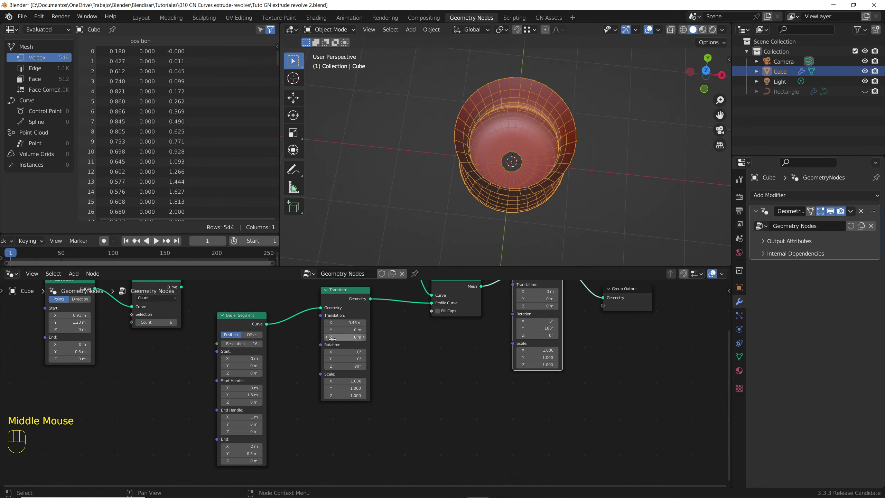
shift+drag(335, 323, 361, 323)
middle_drag(485, 160, 502, 99)
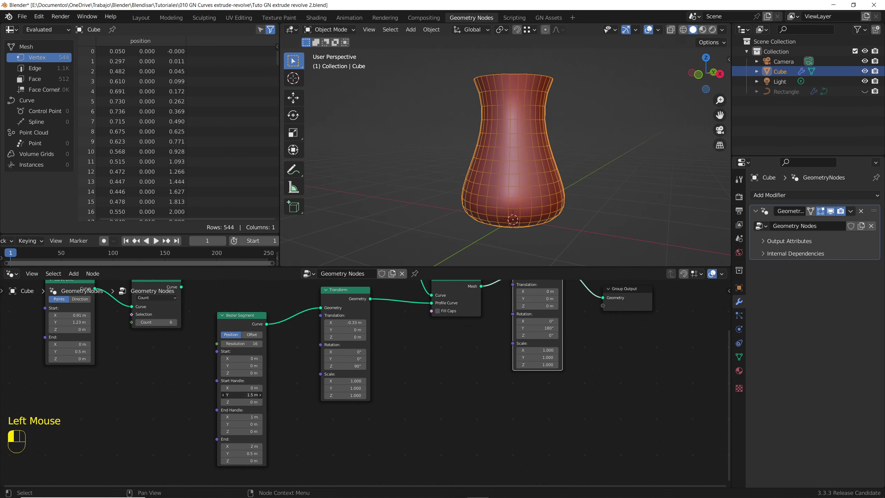
drag(242, 395, 234, 446)
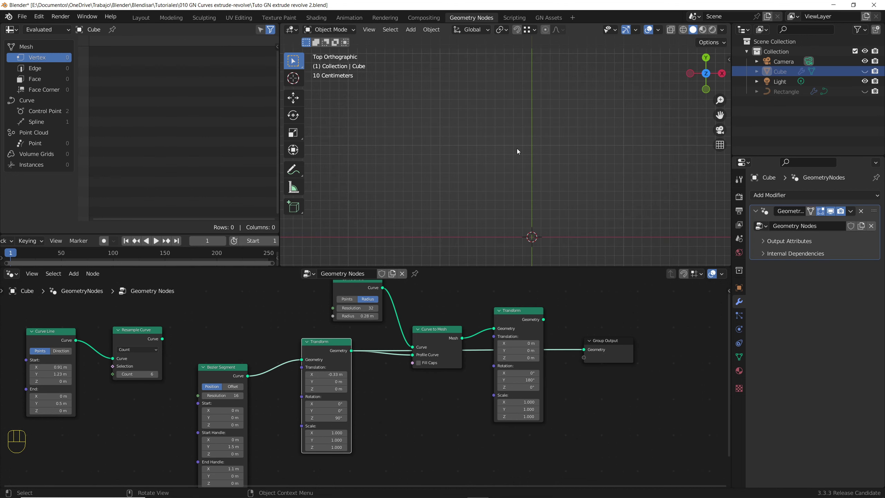
- Add a Bezier curve object in top view and shape it into a half-vase profile with a rounded belly and narrow neck
key(shift+a)
mouse_move(518, 148)
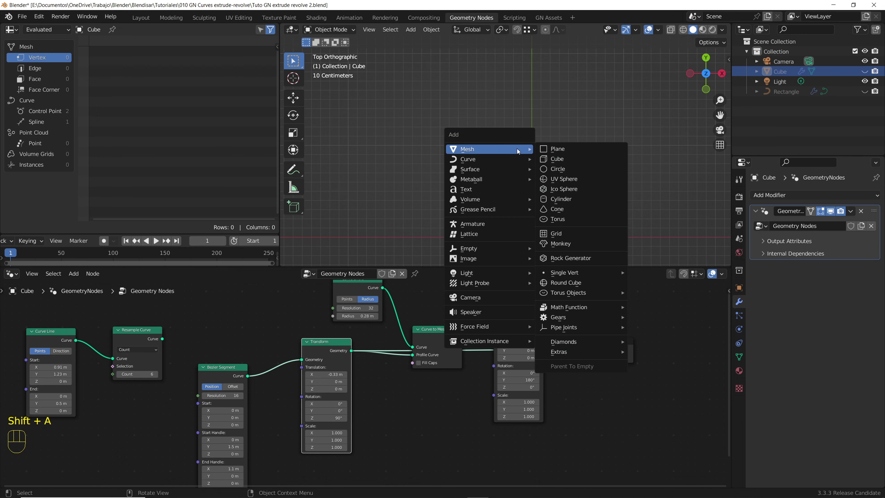
click(559, 159)
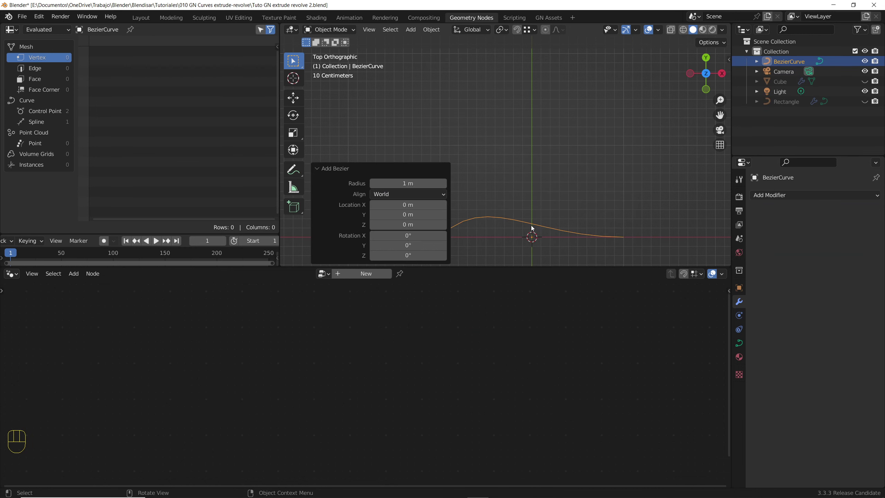
click(516, 217)
key(Tab)
key(g)
click(524, 175)
key(Tab)
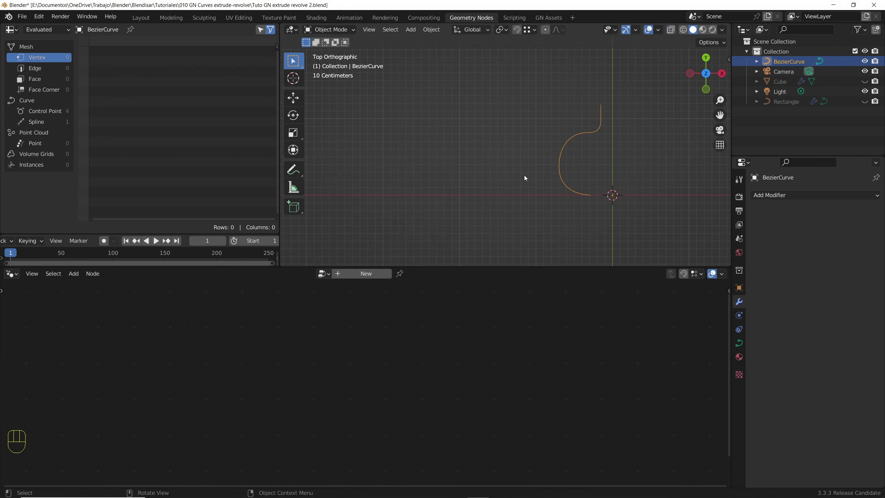
- Unhide and select the Cube, bring BezierCurve into its node tree as Object Info, and feed its Geometry into the profile Transform
click(781, 81)
click(781, 81)
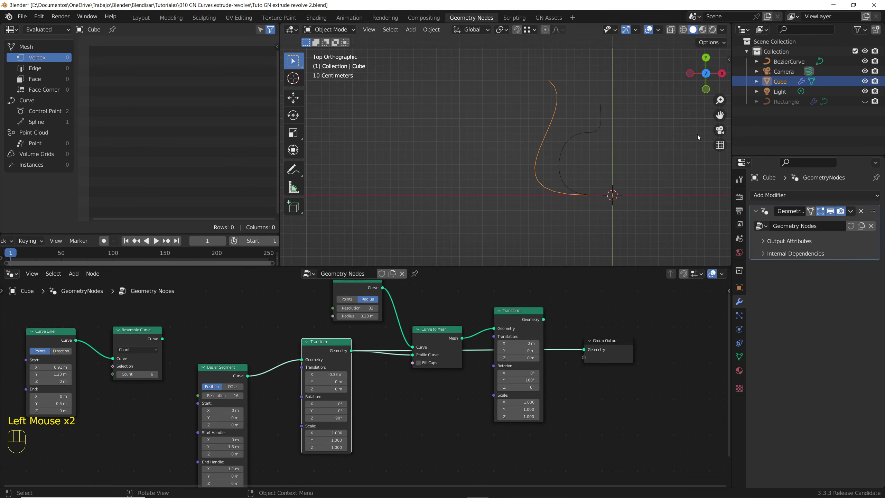
drag(797, 66, 273, 408)
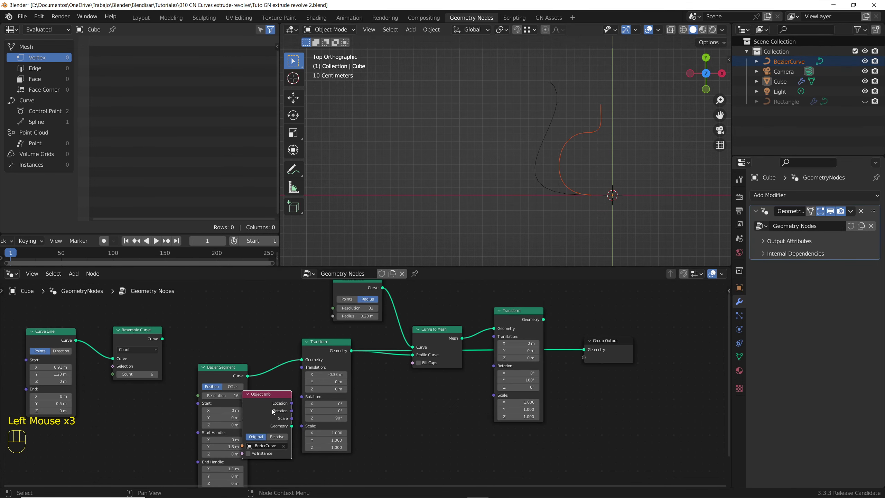
middle_drag(275, 411, 357, 375)
drag(357, 375, 245, 380)
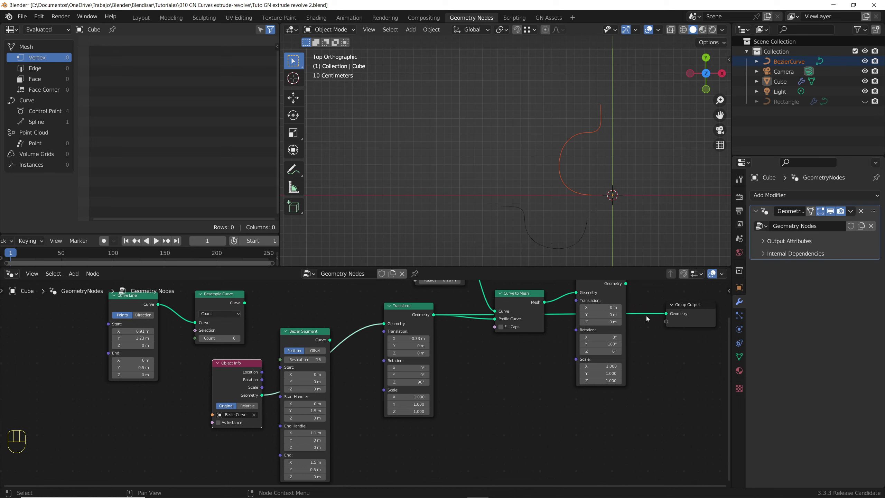
- Reconnect the final Transform to the Group Output to show the mesh revolved from the BezierCurve object
middle_drag(646, 318, 626, 338)
drag(605, 303, 646, 333)
middle_drag(572, 126, 569, 144)
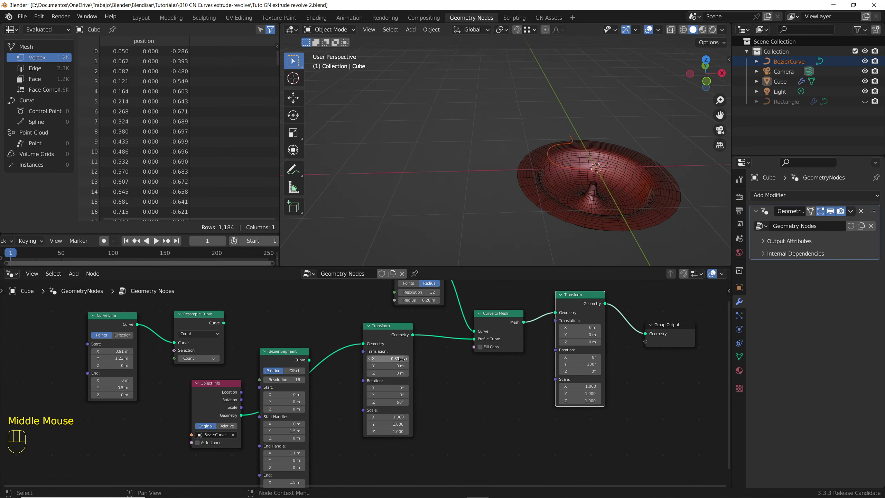
- Set the profile Transform's Z rotation to 0° so the drawn curve revolves upright
click(568, 143)
drag(388, 402, 275, 402)
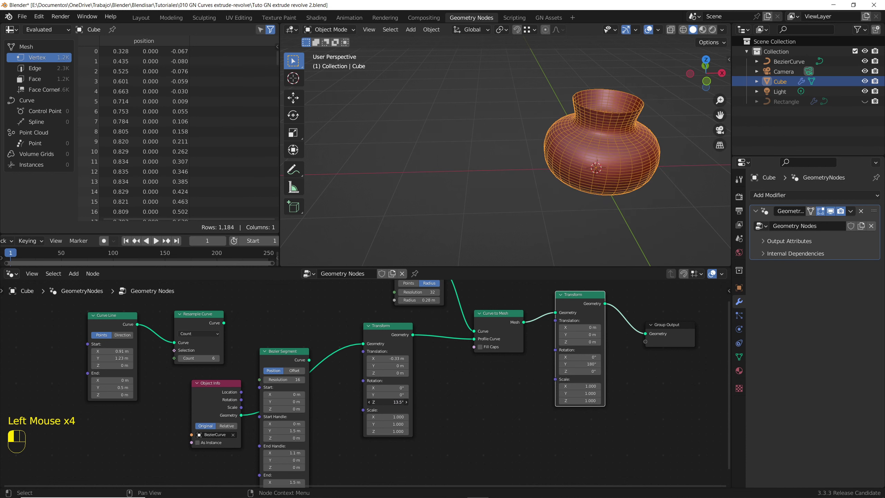
click(393, 404)
text(0)
key(Return)
click(539, 208)
middle_drag(539, 207, 611, 180)
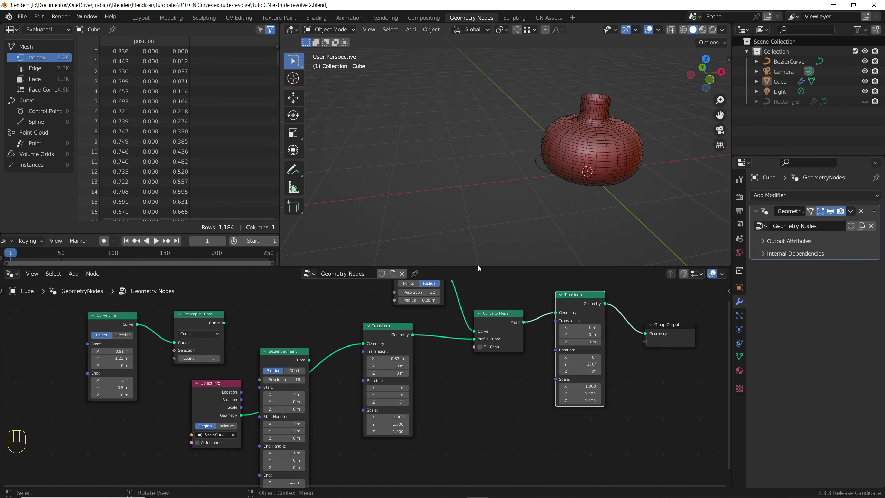
- Preview the Bezier Segment through the Group Output and restore the final Transform's connection
drag(648, 333, 648, 334)
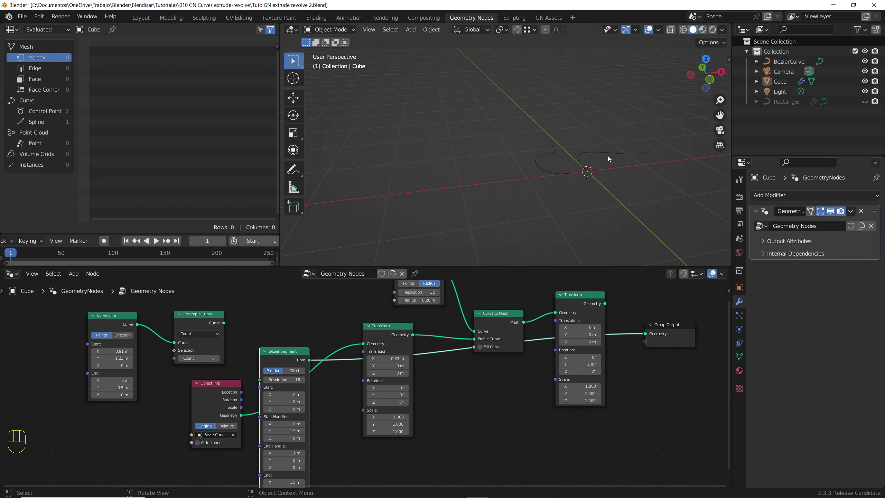
drag(605, 303, 646, 334)
click(558, 164)
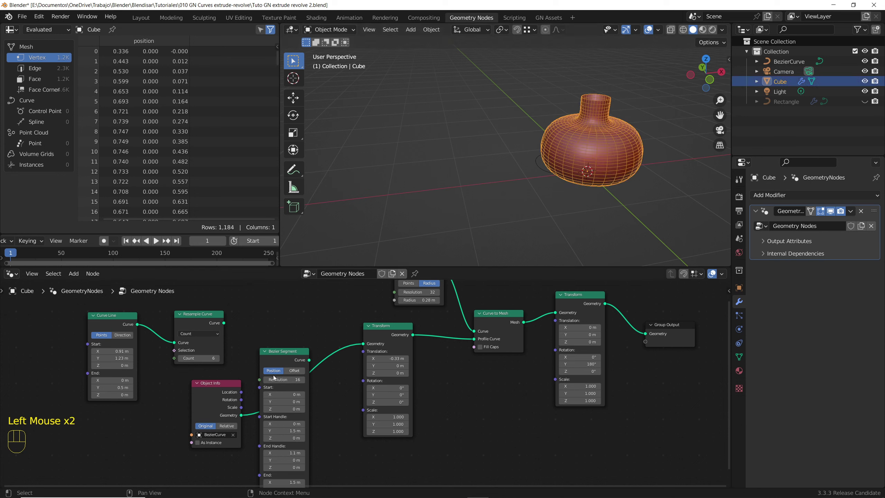
- Duplicate the Resample Curve node, insert it between Object Info and the profile Transform, and set its count to 17
click(187, 322)
key(shift+d)
click(307, 342)
drag(297, 387, 312, 439)
mouse_move(315, 378)
mouse_down()
mouse_move(333, 377)
mouse_move(319, 378)
mouse_up()
- Set the profile Transform's X translation to -0.21 m to narrow the revolved vase
mouse_move(387, 359)
mouse_down()
mouse_move(402, 359)
mouse_move(387, 359)
mouse_up()
click(529, 216)
middle_drag(530, 216, 571, 214)
scroll(539, 218, up, 2)
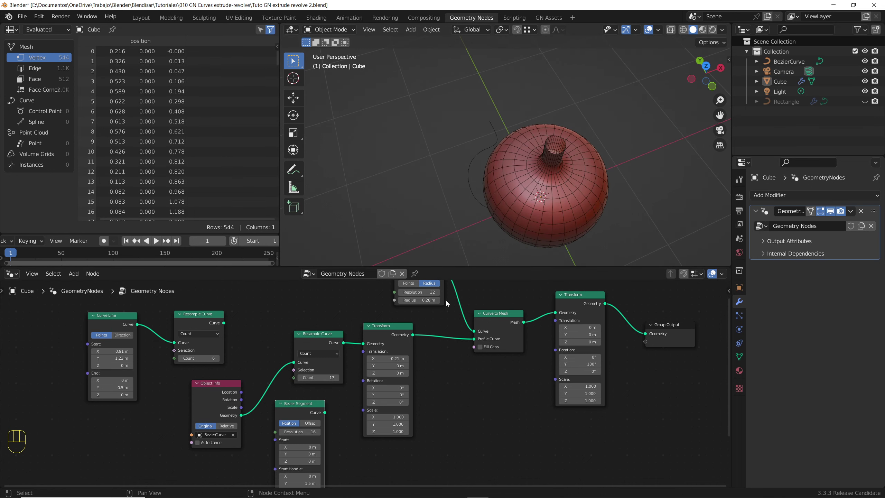
middle_drag(544, 181, 547, 155)
scroll(546, 155, down, 3)
scroll(546, 154, up, 3)
middle_drag(453, 365, 435, 416)
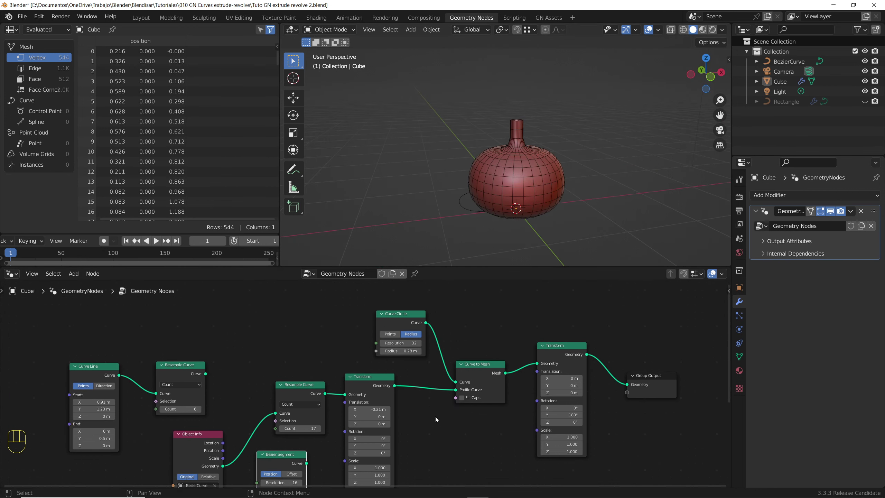
- Try a different radius on the Curve Circle and undo the change
mouse_move(400, 351)
shift+mouse_down()
mouse_move(383, 351)
mouse_move(401, 350)
shift+mouse_up()
key(ctrl+z)
scroll(401, 402, down, 2)
middle_drag(480, 361, 517, 364)
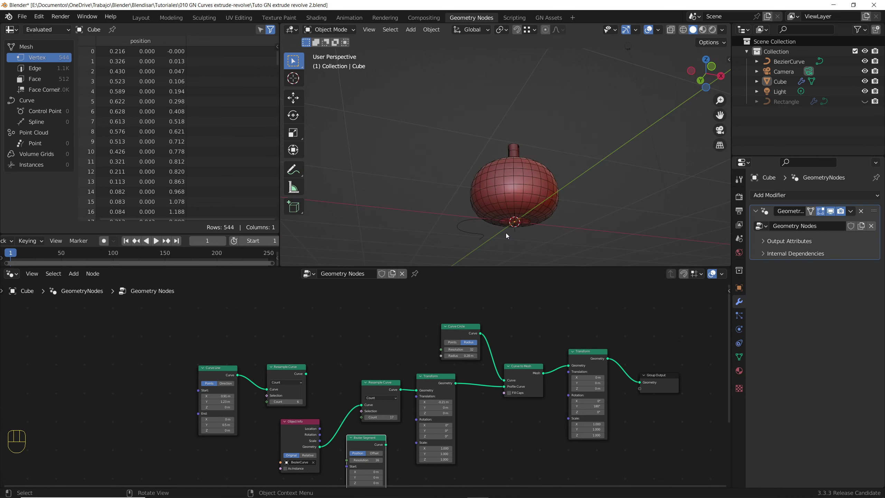
- Connect the Bezier Segment back into the profile Transform and set that Transform's Z rotation to 90°
middle_drag(506, 233, 533, 158)
scroll(534, 159, up, 2)
drag(386, 445, 416, 390)
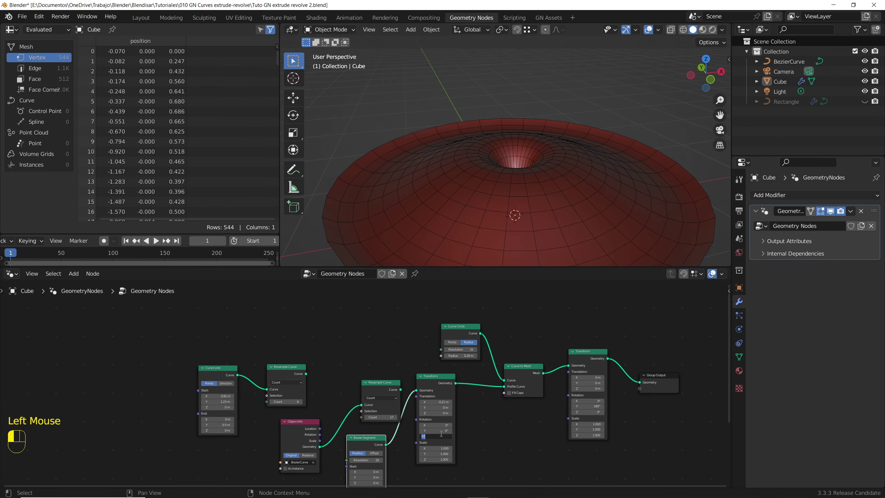
key(Return)
scroll(531, 158, up, 2)
scroll(531, 157, down, 2)
middle_drag(532, 158, 517, 200)
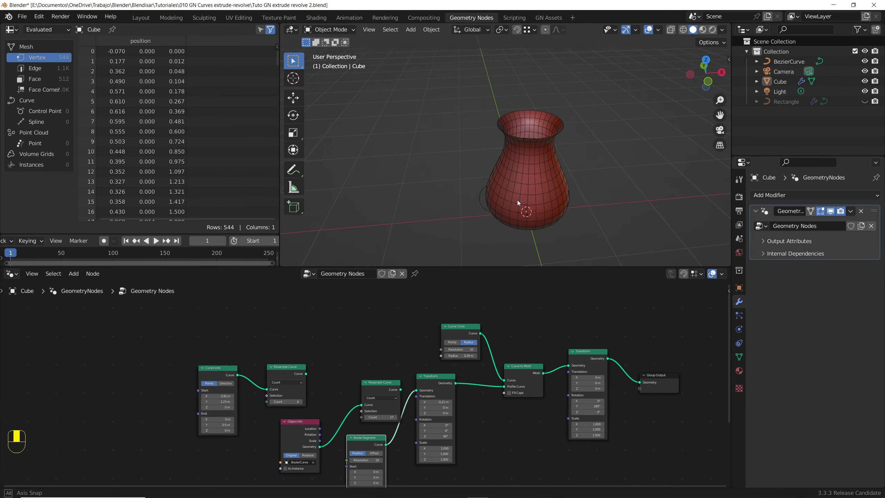